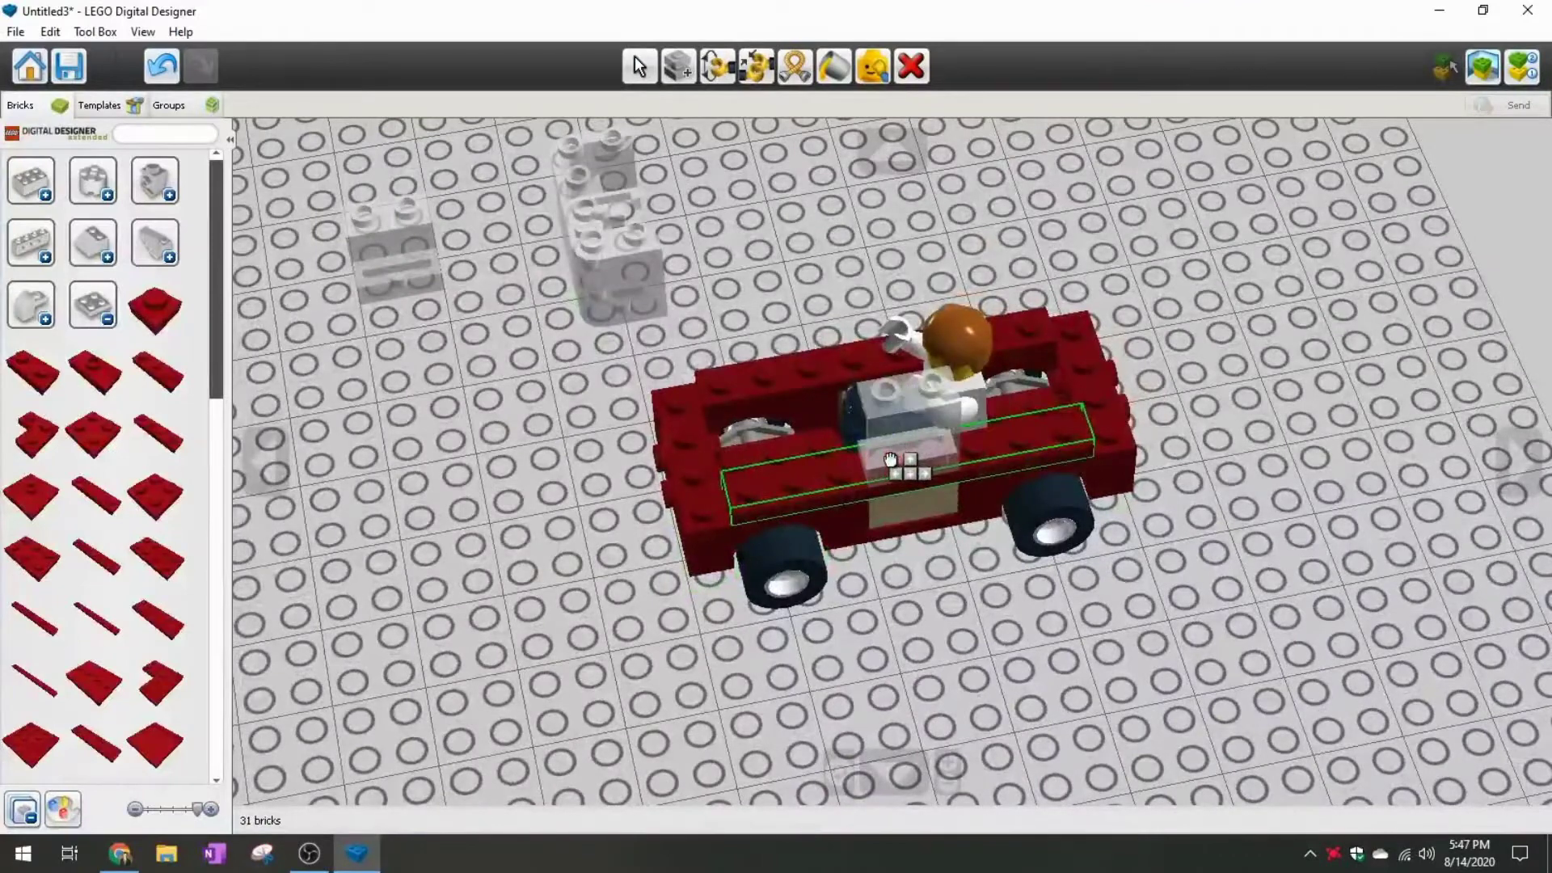
- Set the clear brick into the middle of the small red car
right_click_drag(890, 460, 885, 376)
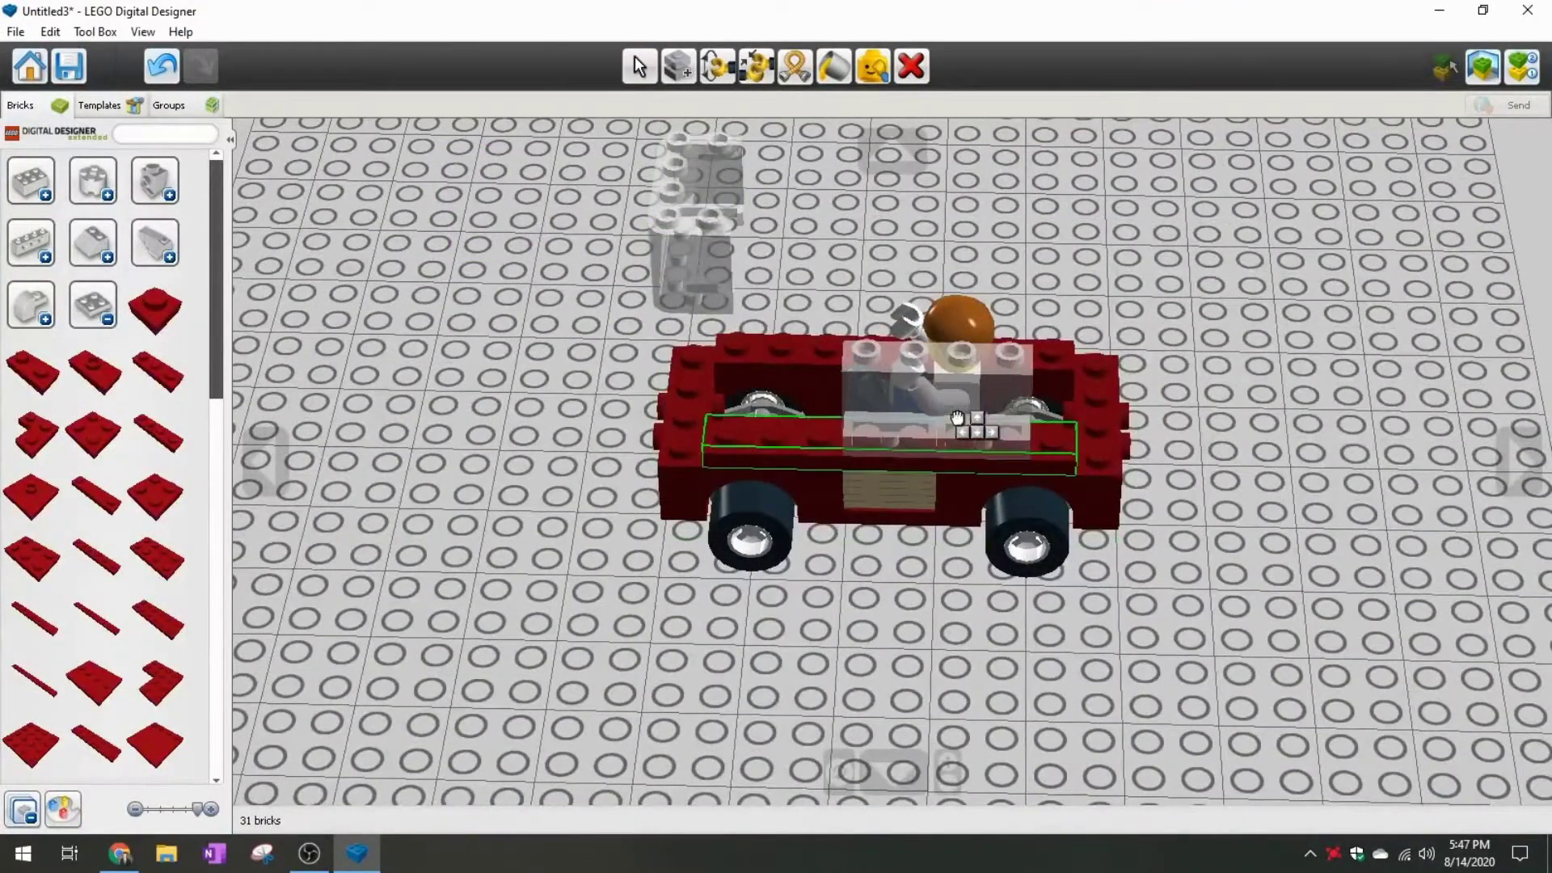
left_click(913, 380)
right_click_drag(859, 598, 930, 502)
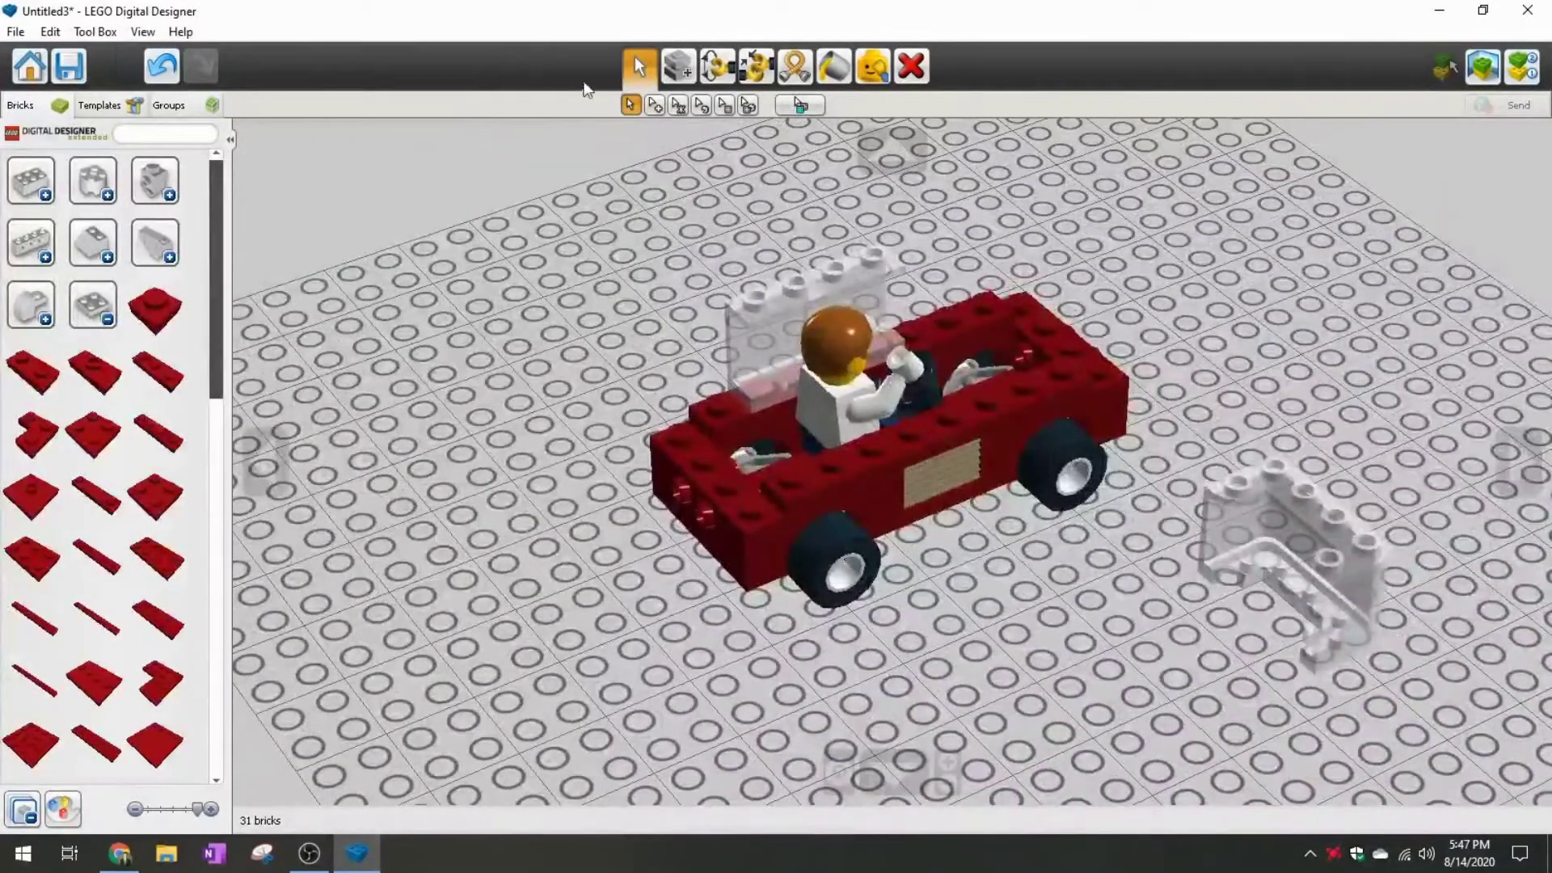
- Clone the clear windscreen and place two copies on the car, one at the rear
left_click(678, 66)
left_click(760, 340)
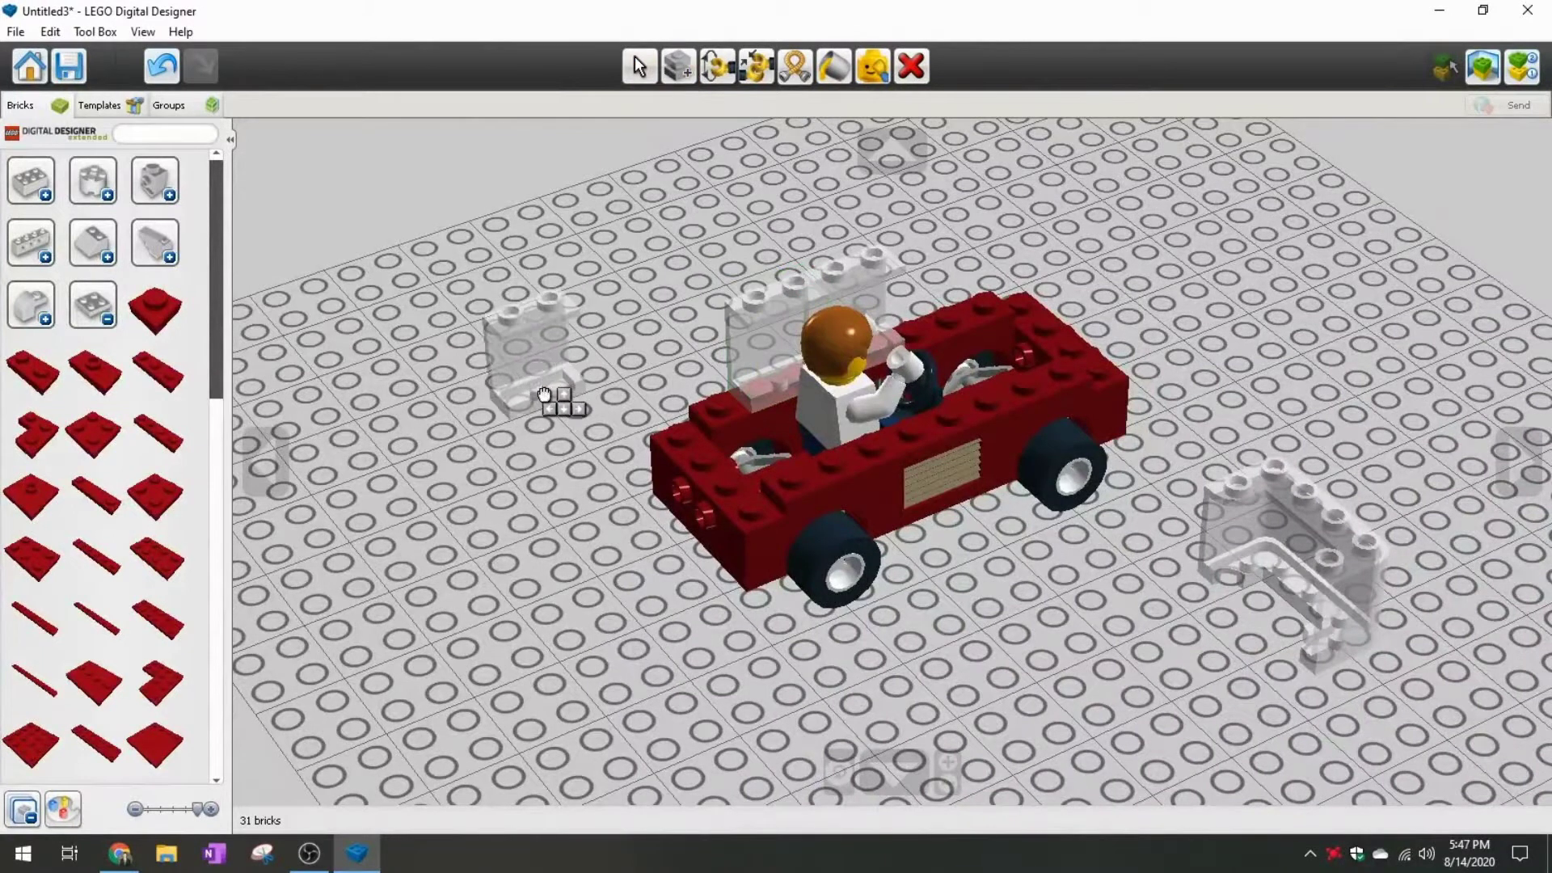
left_click(979, 374)
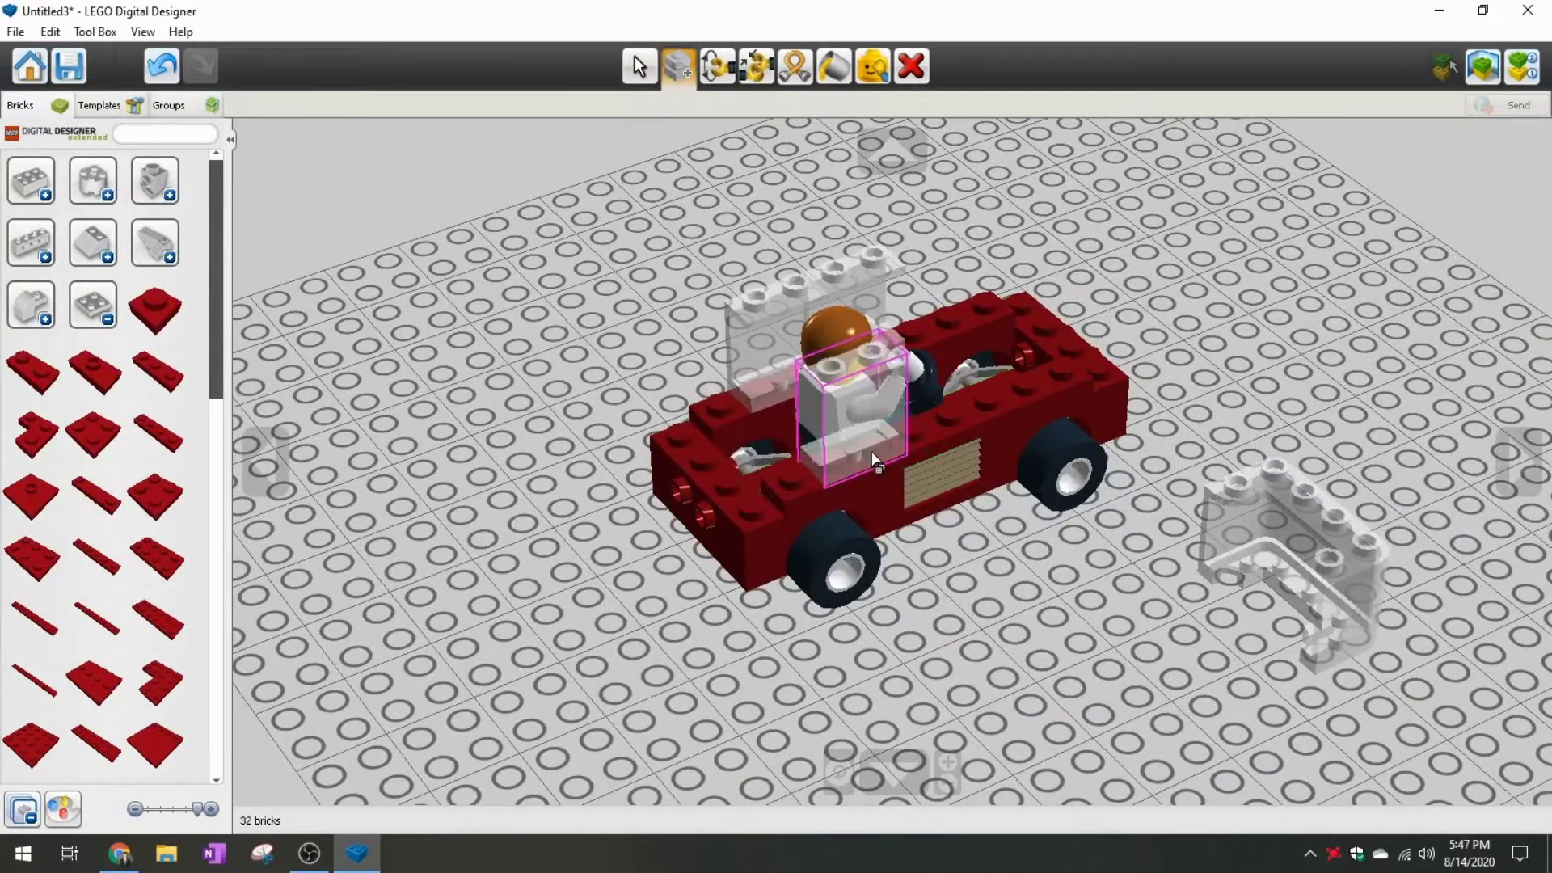
left_click(934, 431)
- Drag the loose clear brick onto the car with the Select tool, bringing it to 33 bricks
left_click(640, 67)
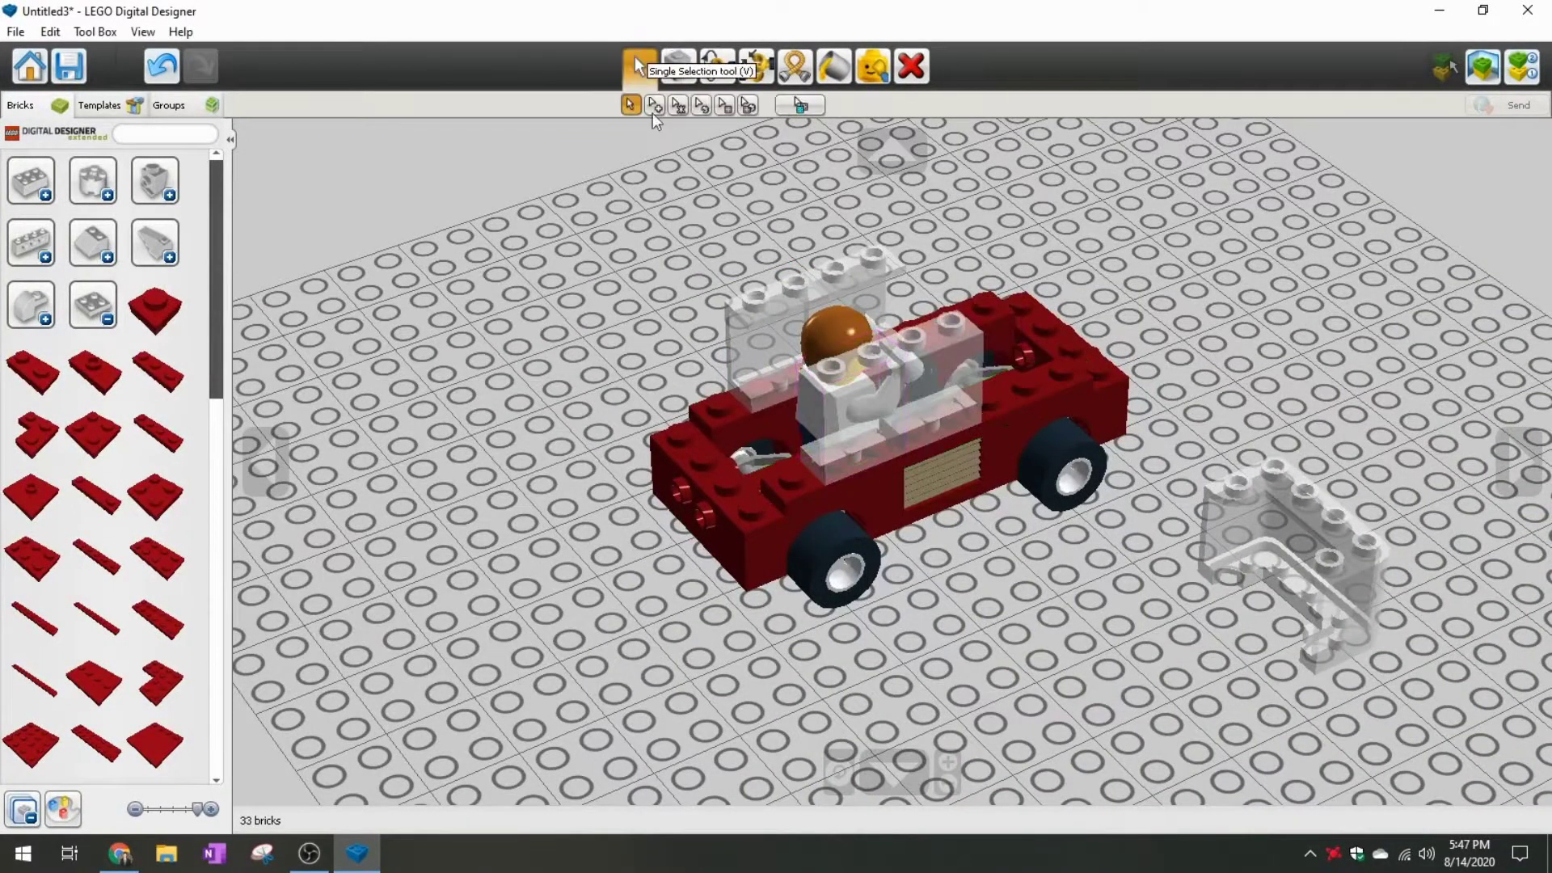
right_click_drag(653, 122, 1083, 526)
left_click_drag(388, 380, 692, 439)
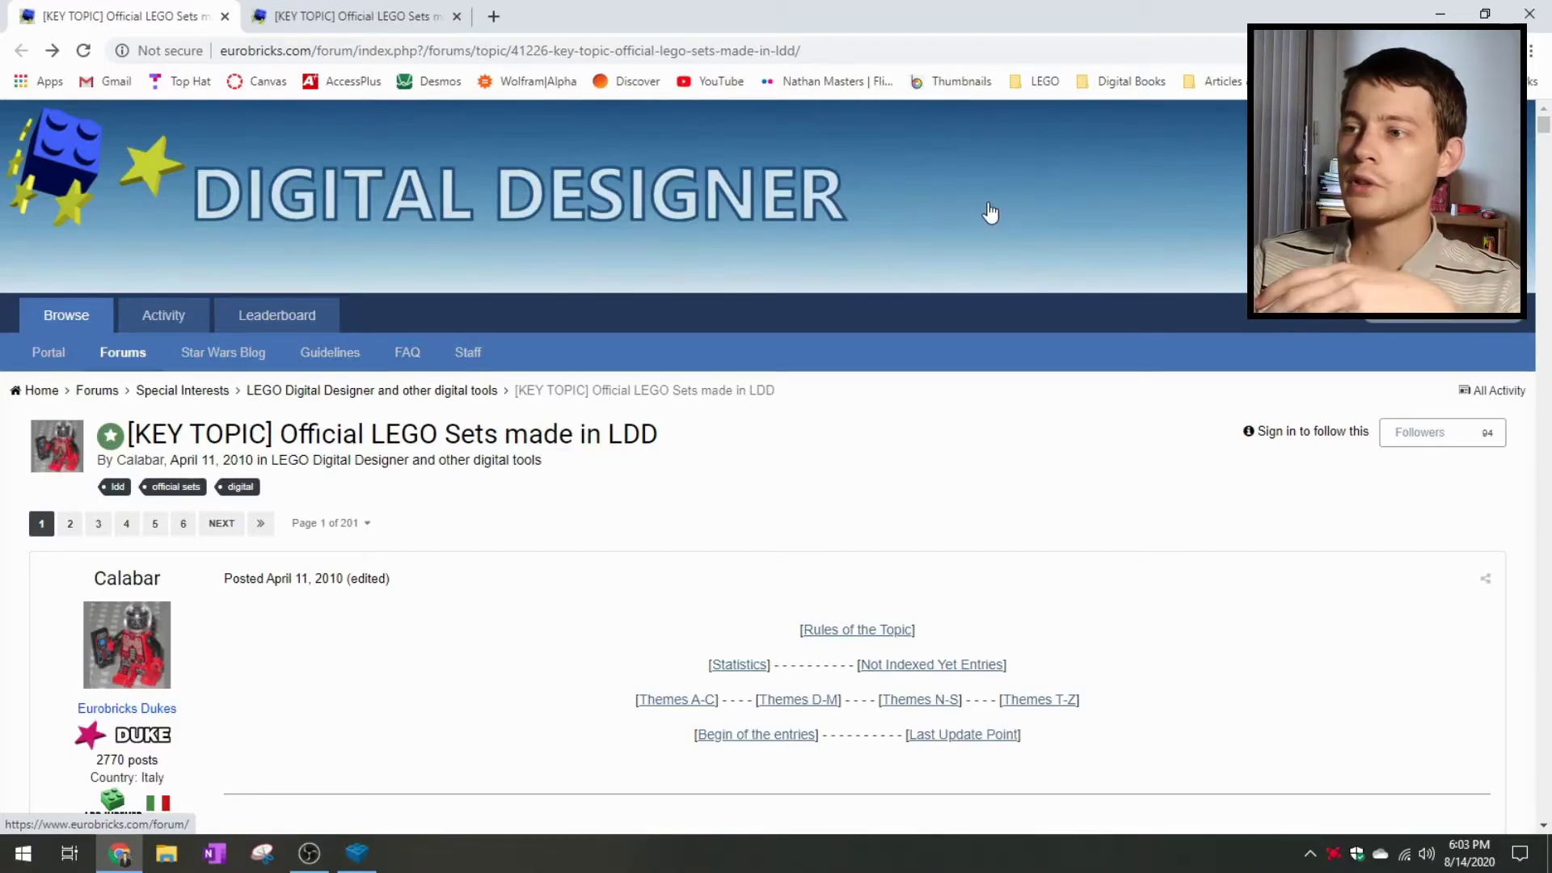
scroll(943, 229, "down", 1)
scroll(929, 278, "up", 1)
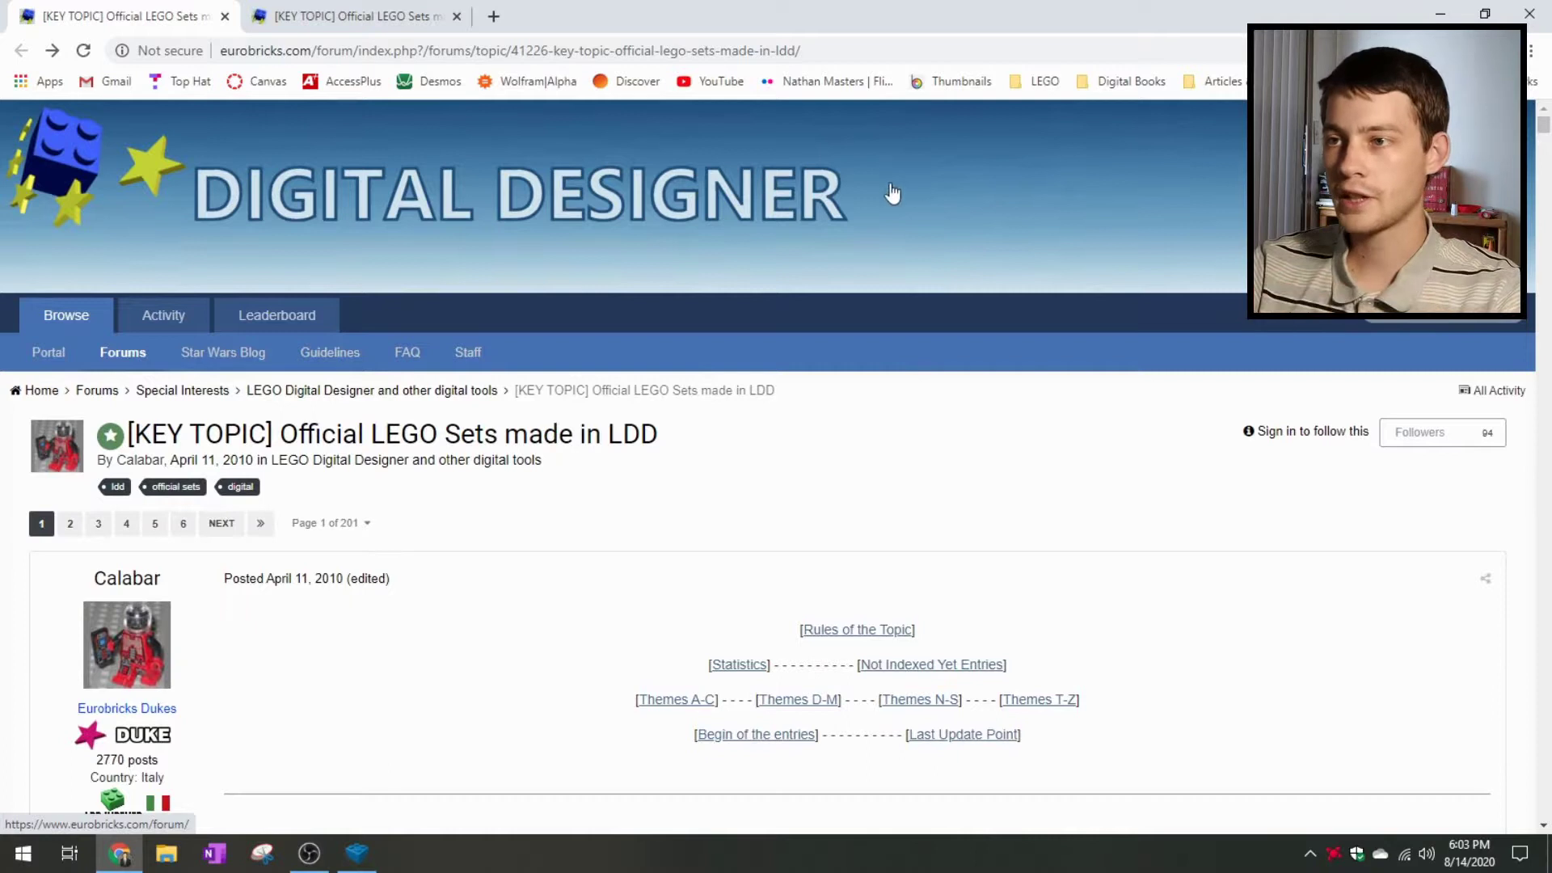
scroll(921, 226, "down", 1)
scroll(970, 329, "down", 1)
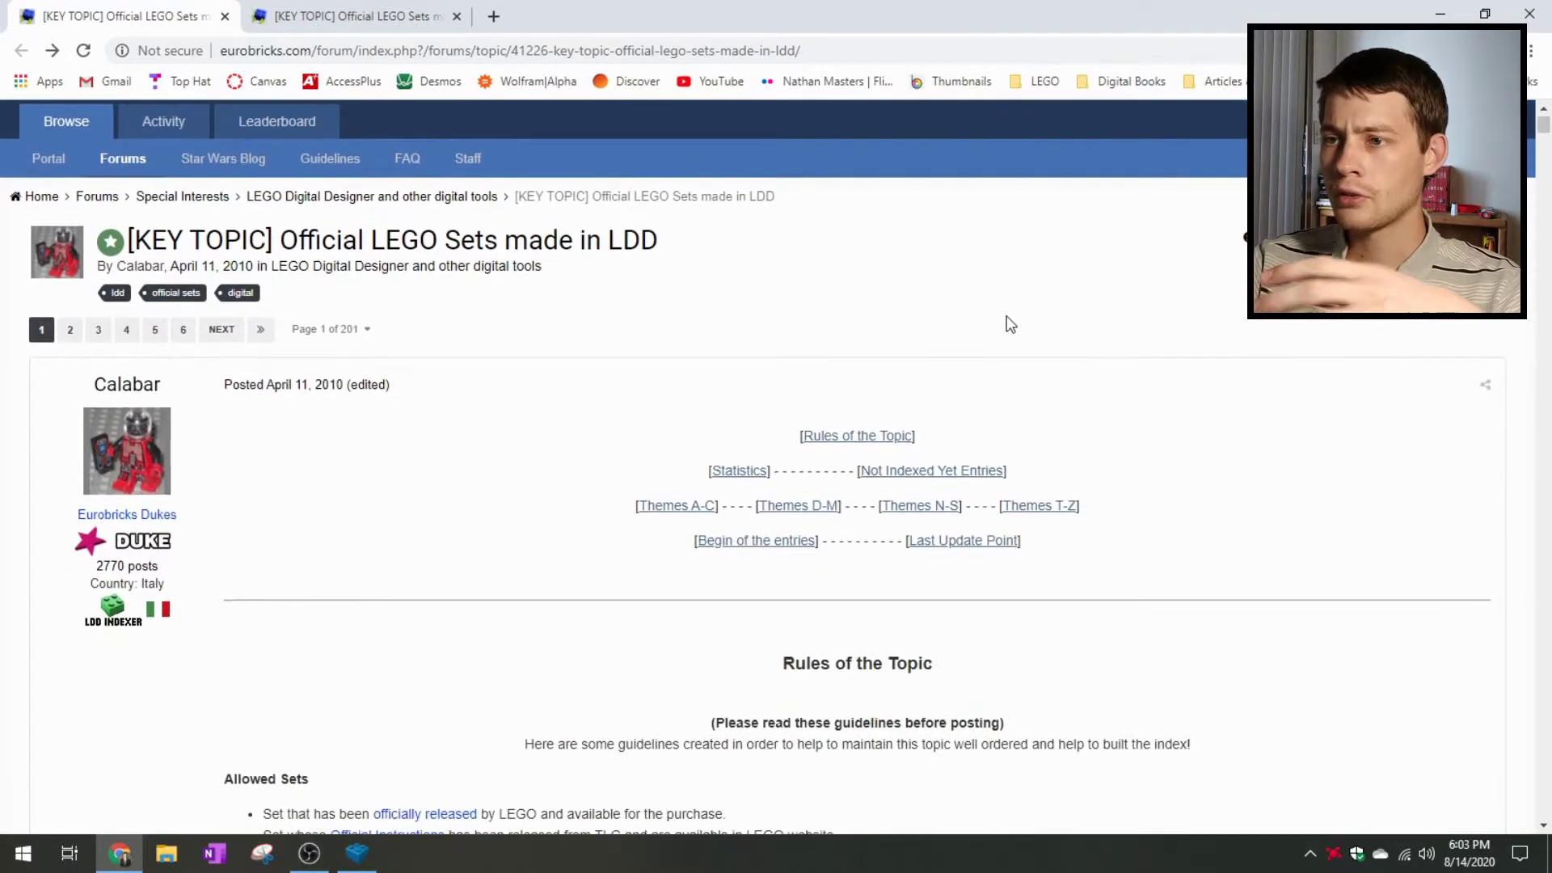
scroll(1120, 307, "down", 1)
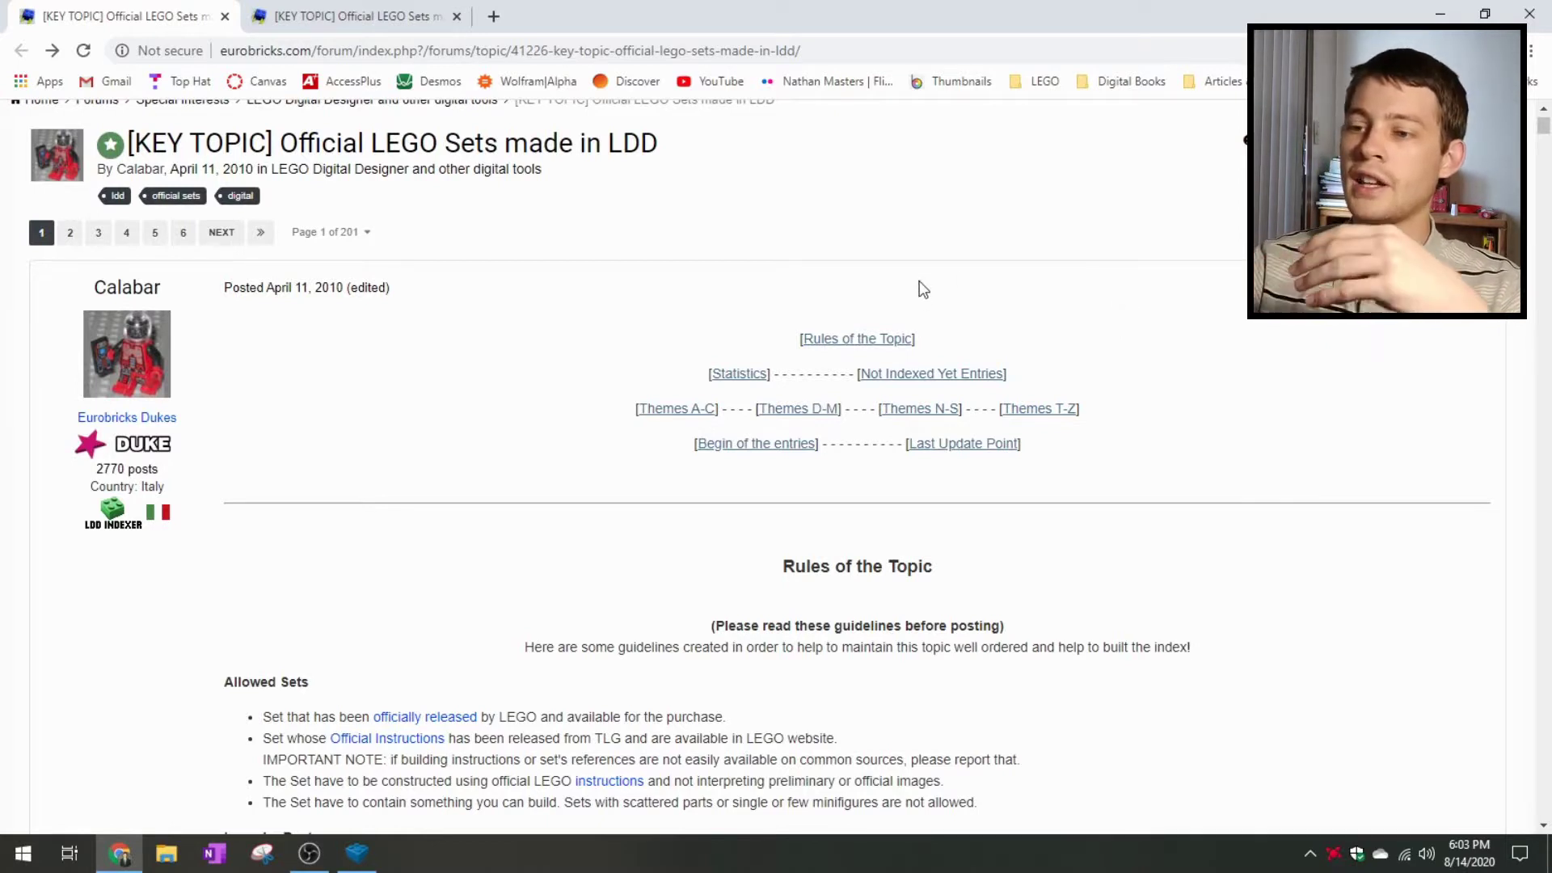
scroll(1083, 343, "down", 5)
scroll(1089, 344, "down", 3)
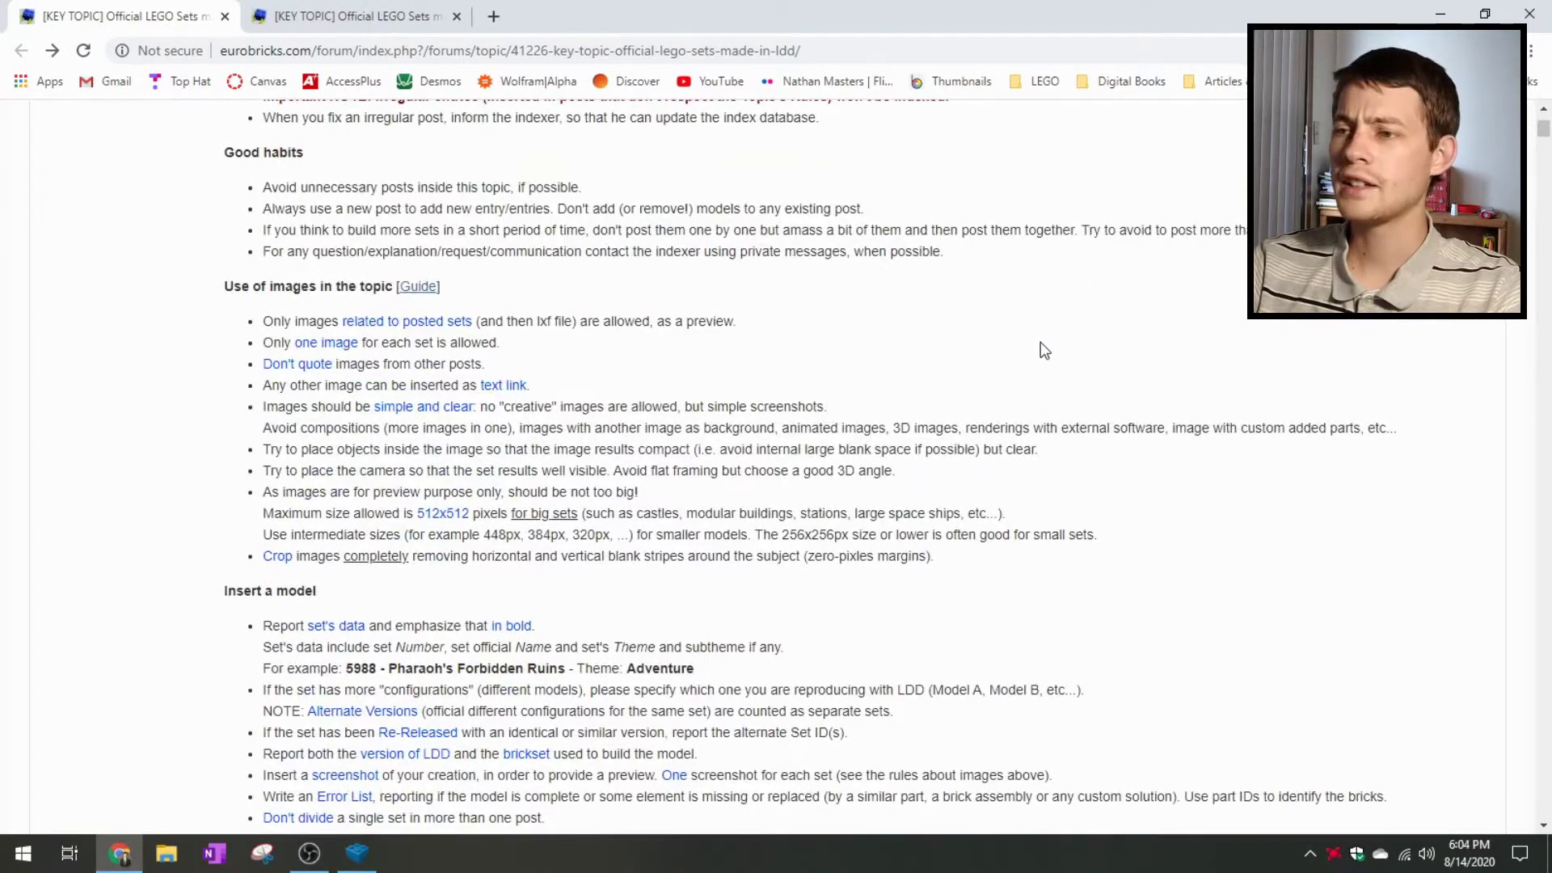
scroll(1109, 339, "up", 10)
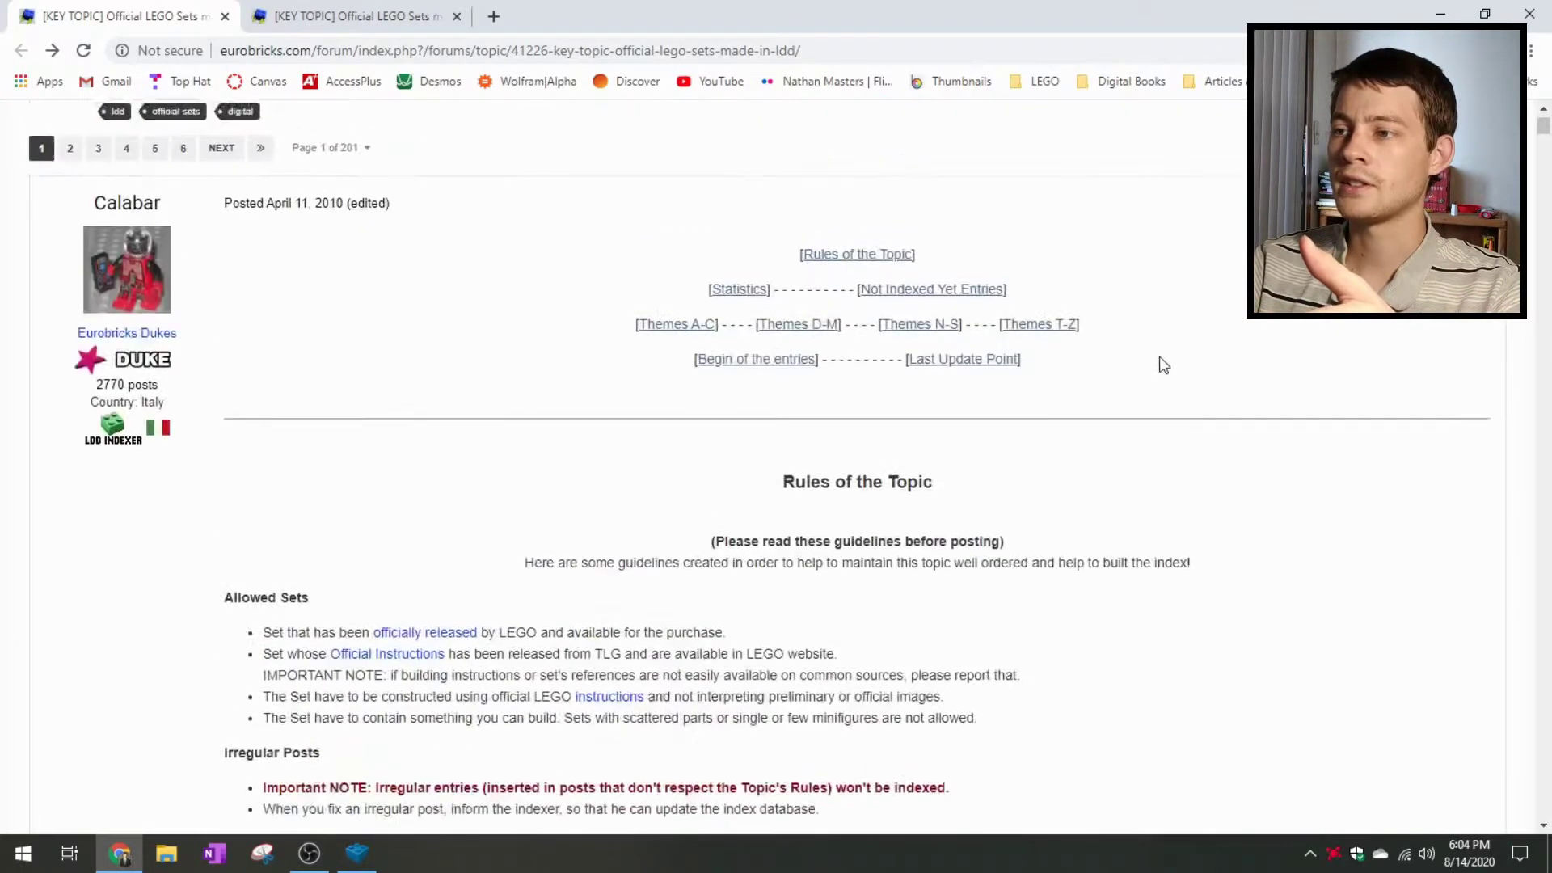
scroll(1080, 359, "up", 1)
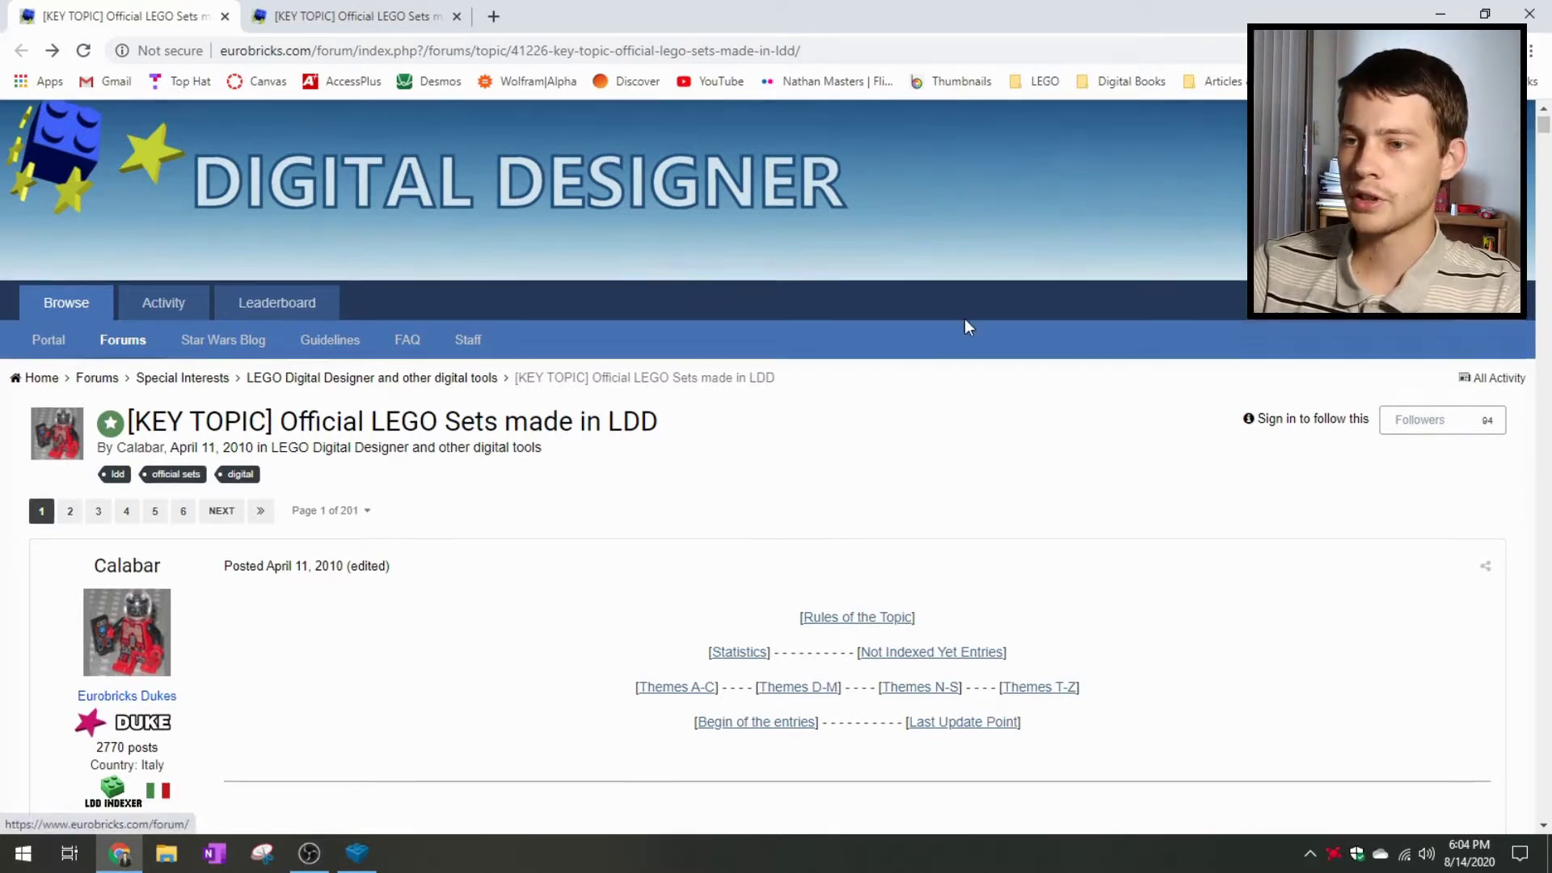
scroll(970, 327, "down", 4)
scroll(1077, 366, "down", 4)
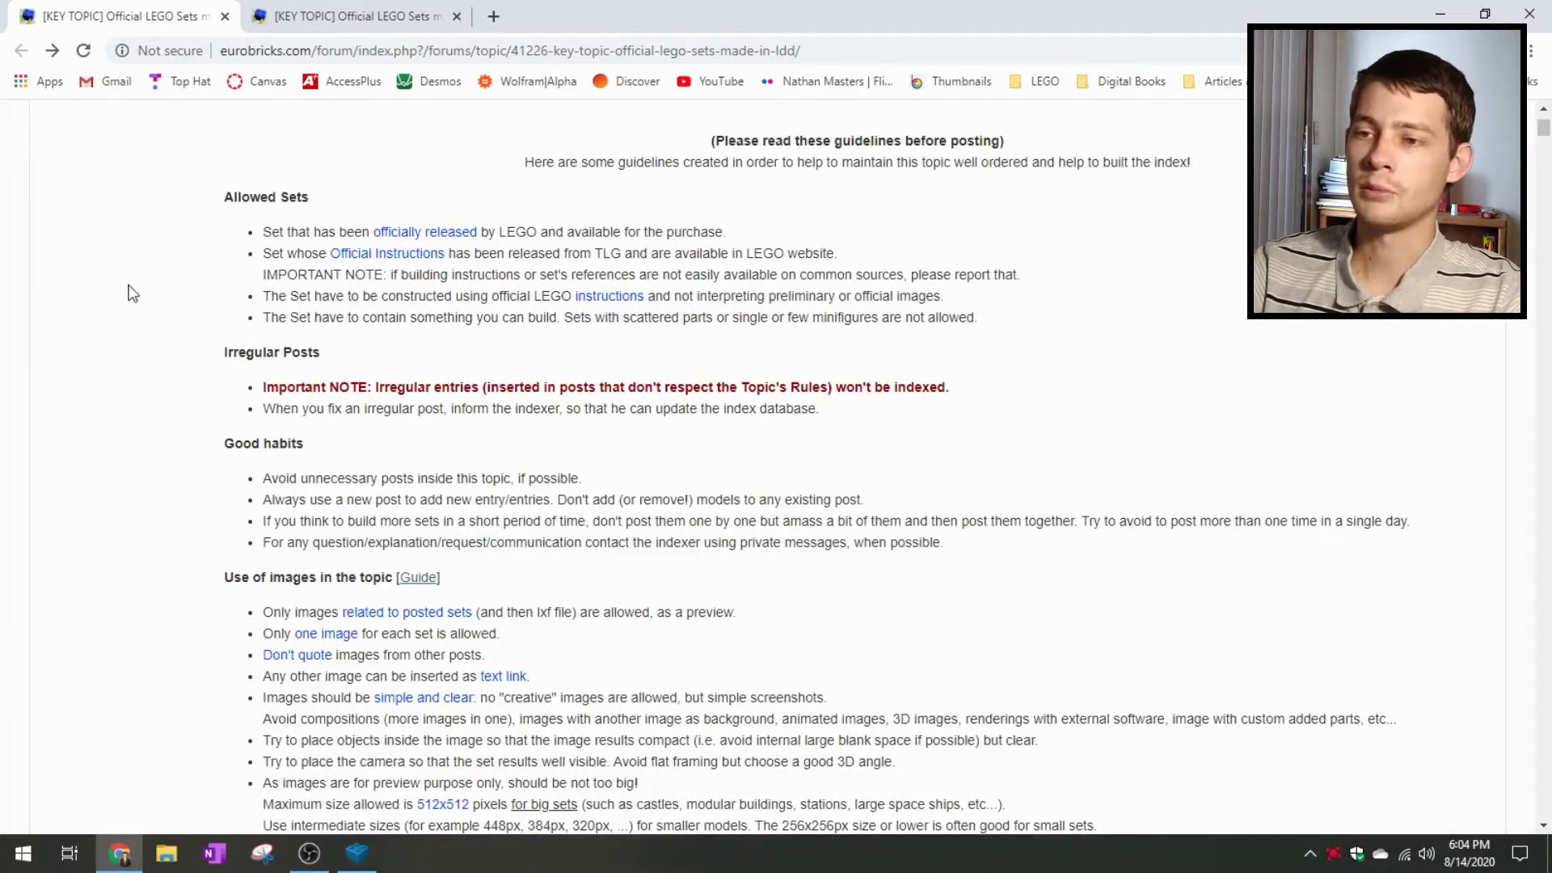
scroll(97, 316, "down", 6)
scroll(132, 361, "down", 8)
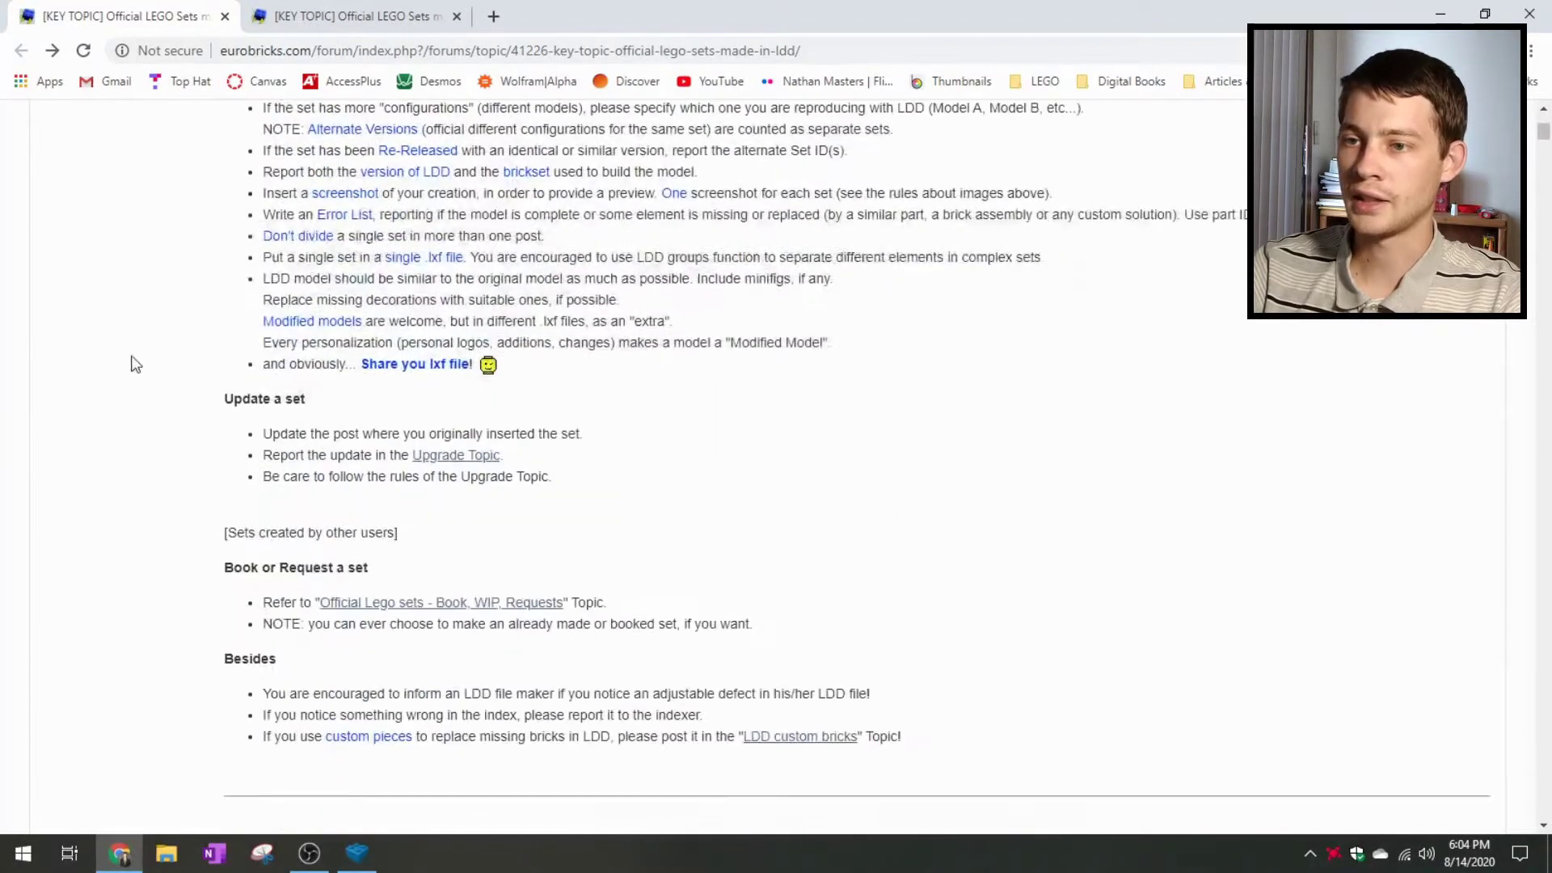
scroll(145, 375, "up", 12)
scroll(154, 385, "up", 15)
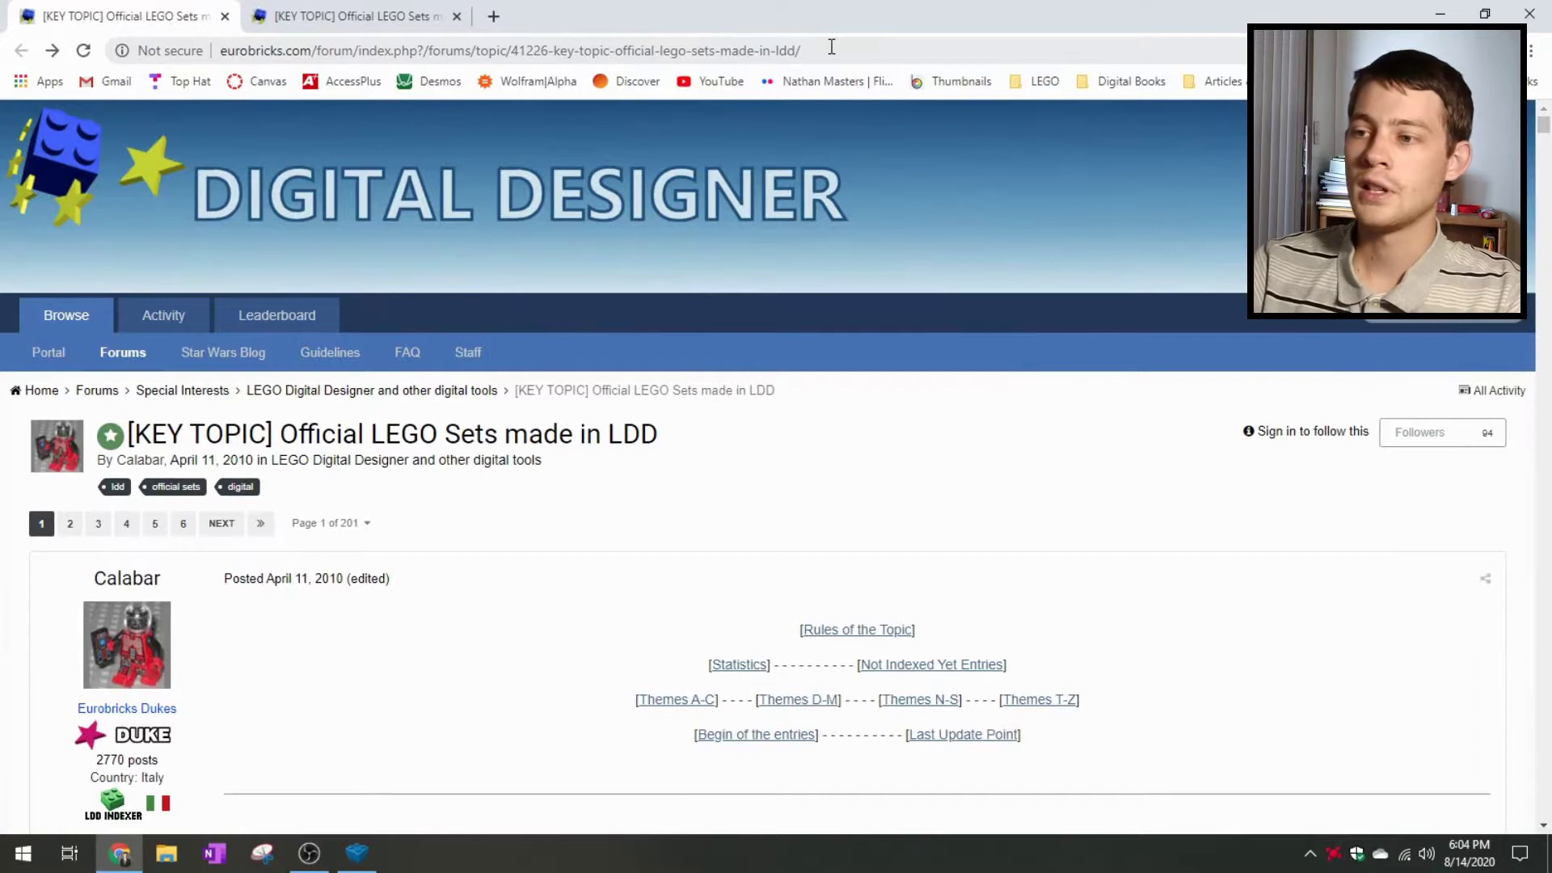
- Scroll the opening post past Allowed Sets and image guidelines to the Update and Book or Request sections
scroll(967, 381, "down", 3)
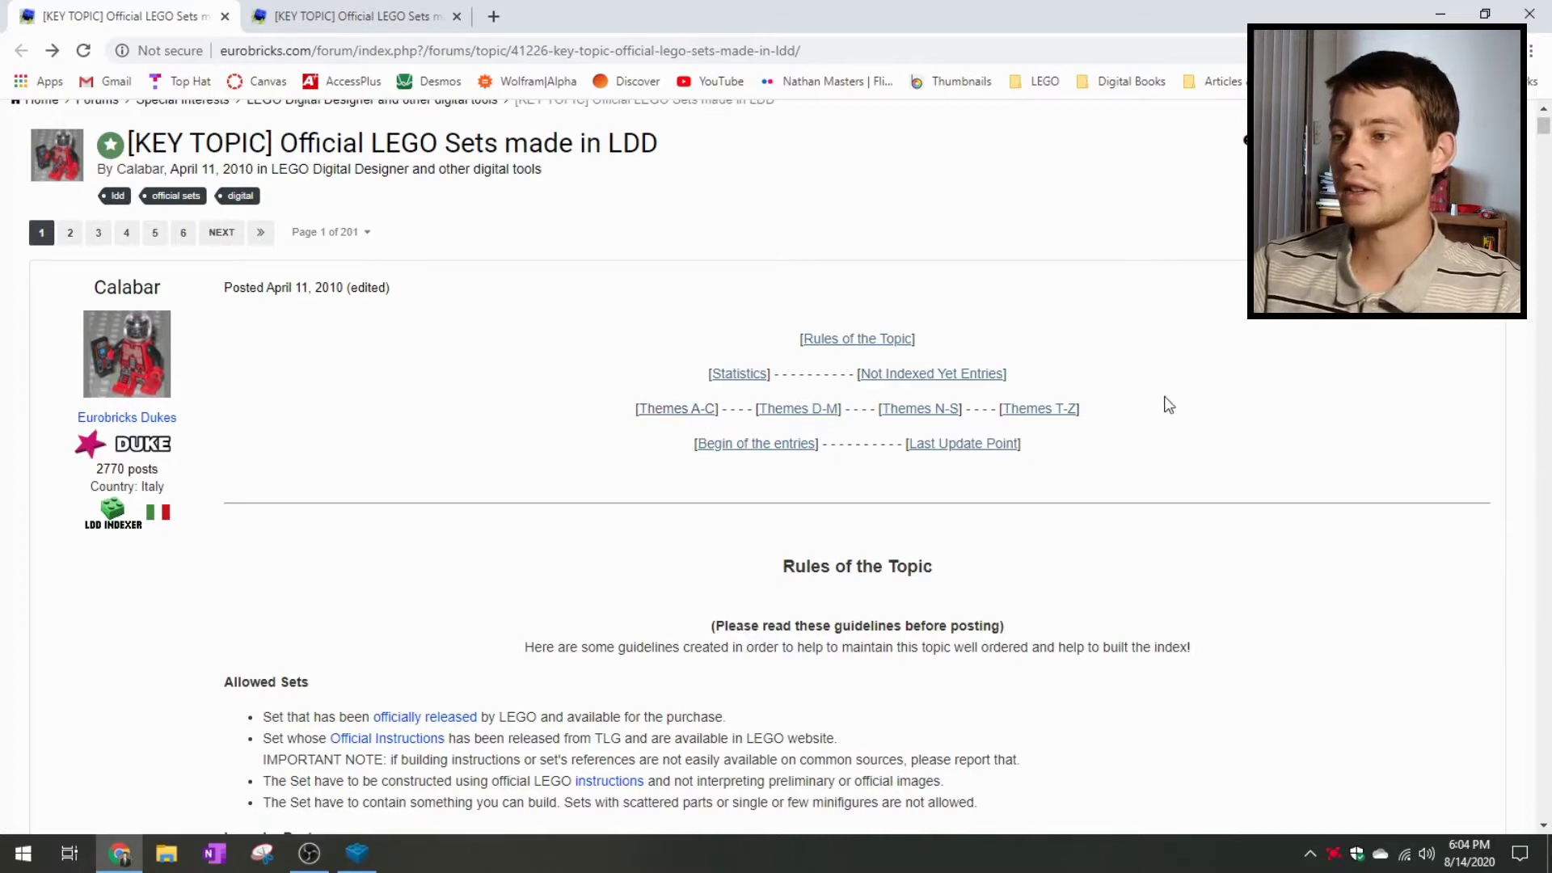
scroll(1158, 406, "down", 1)
scroll(1158, 406, "down", 2)
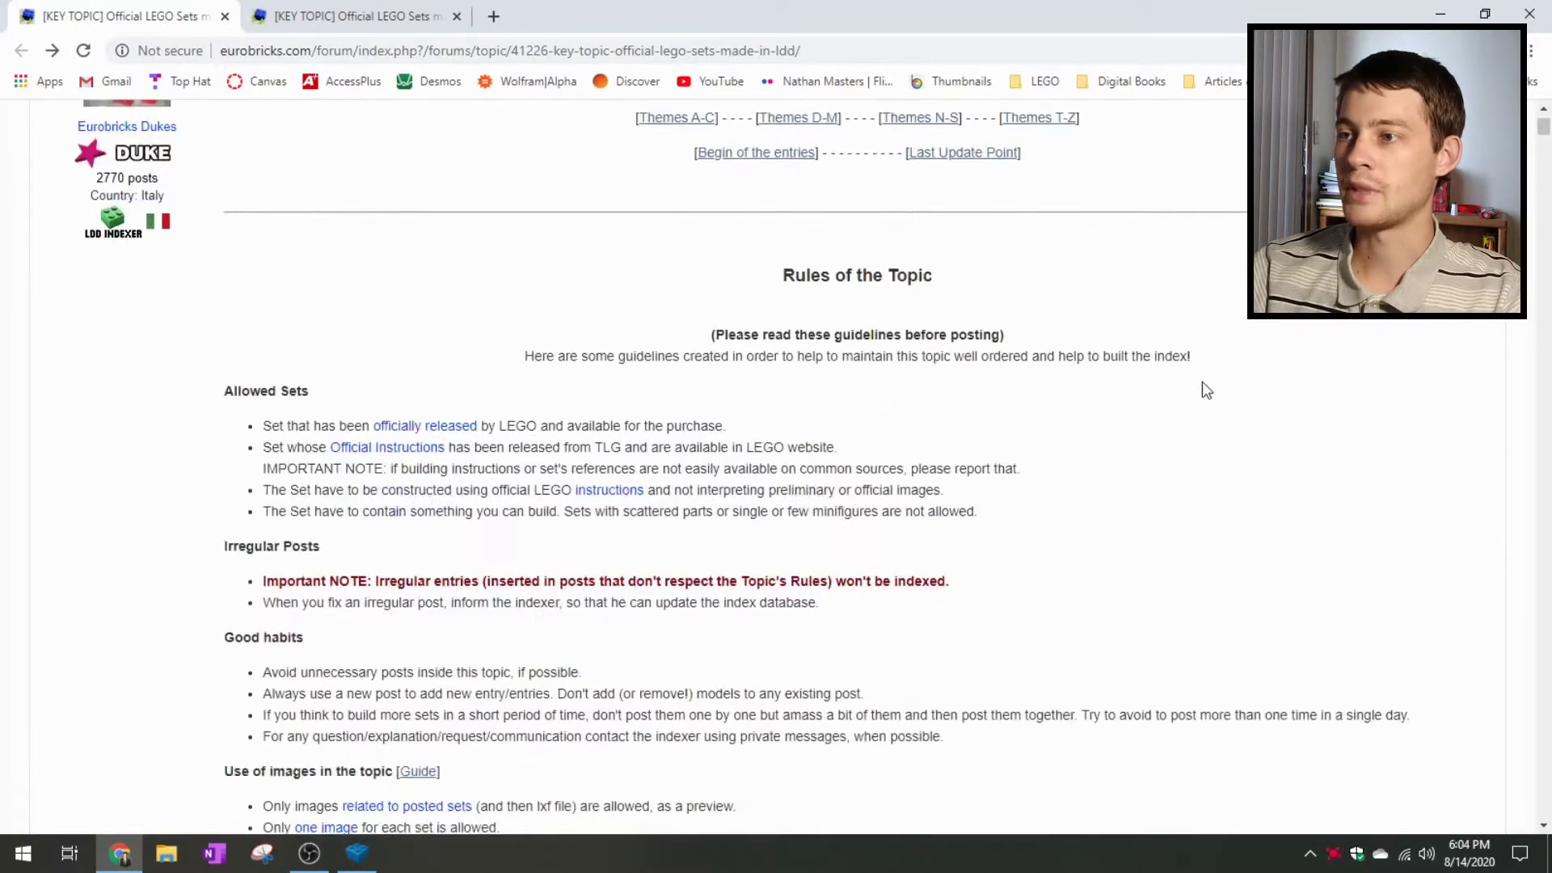
scroll(1202, 382, "up", 1)
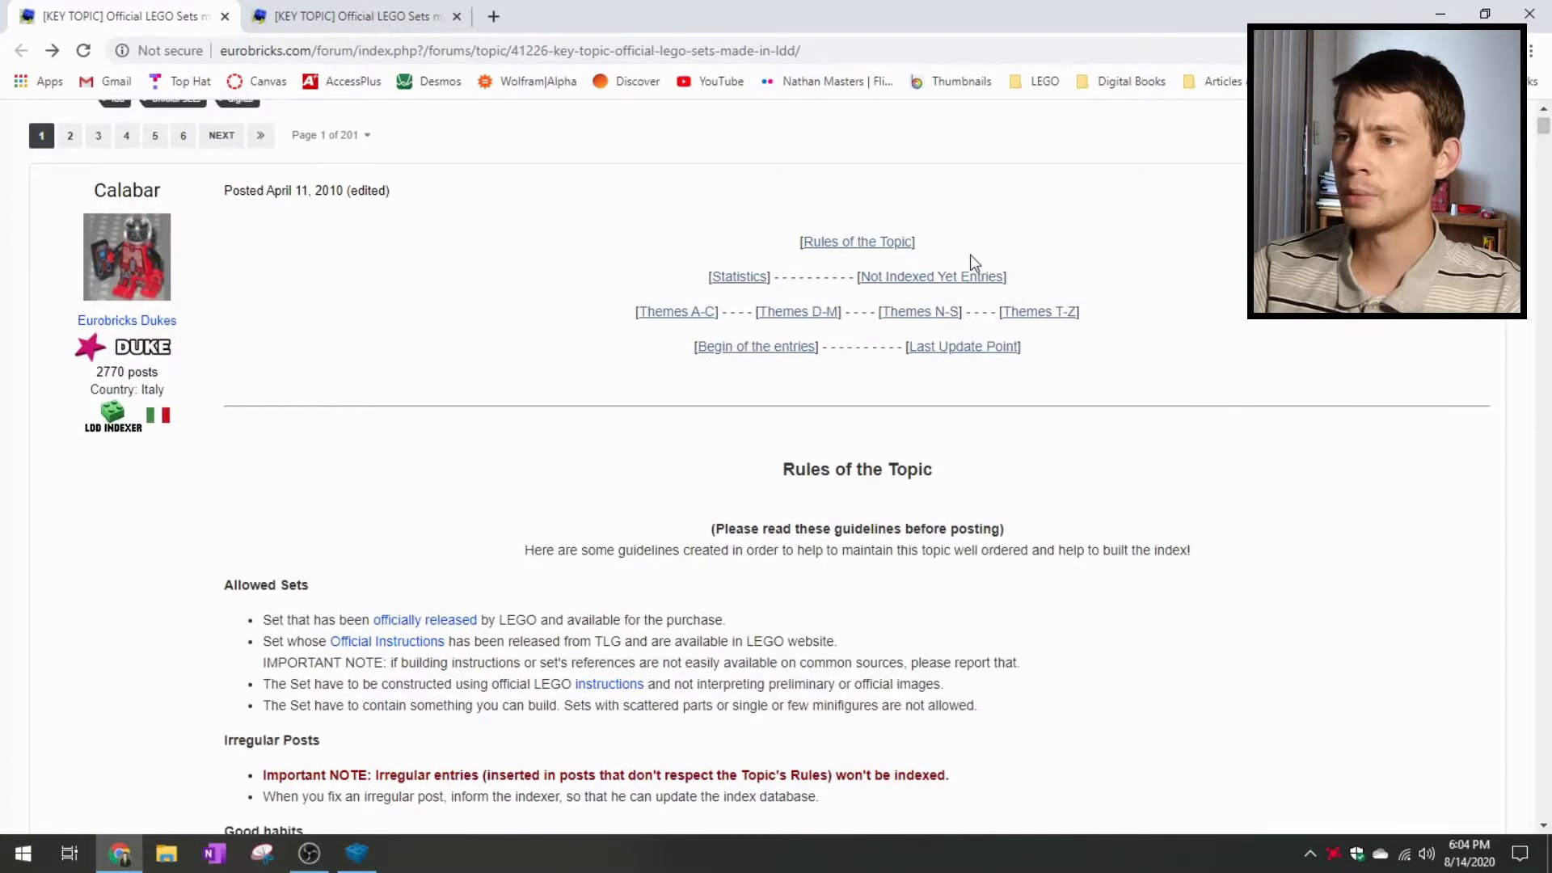
scroll(517, 335, "down", 3)
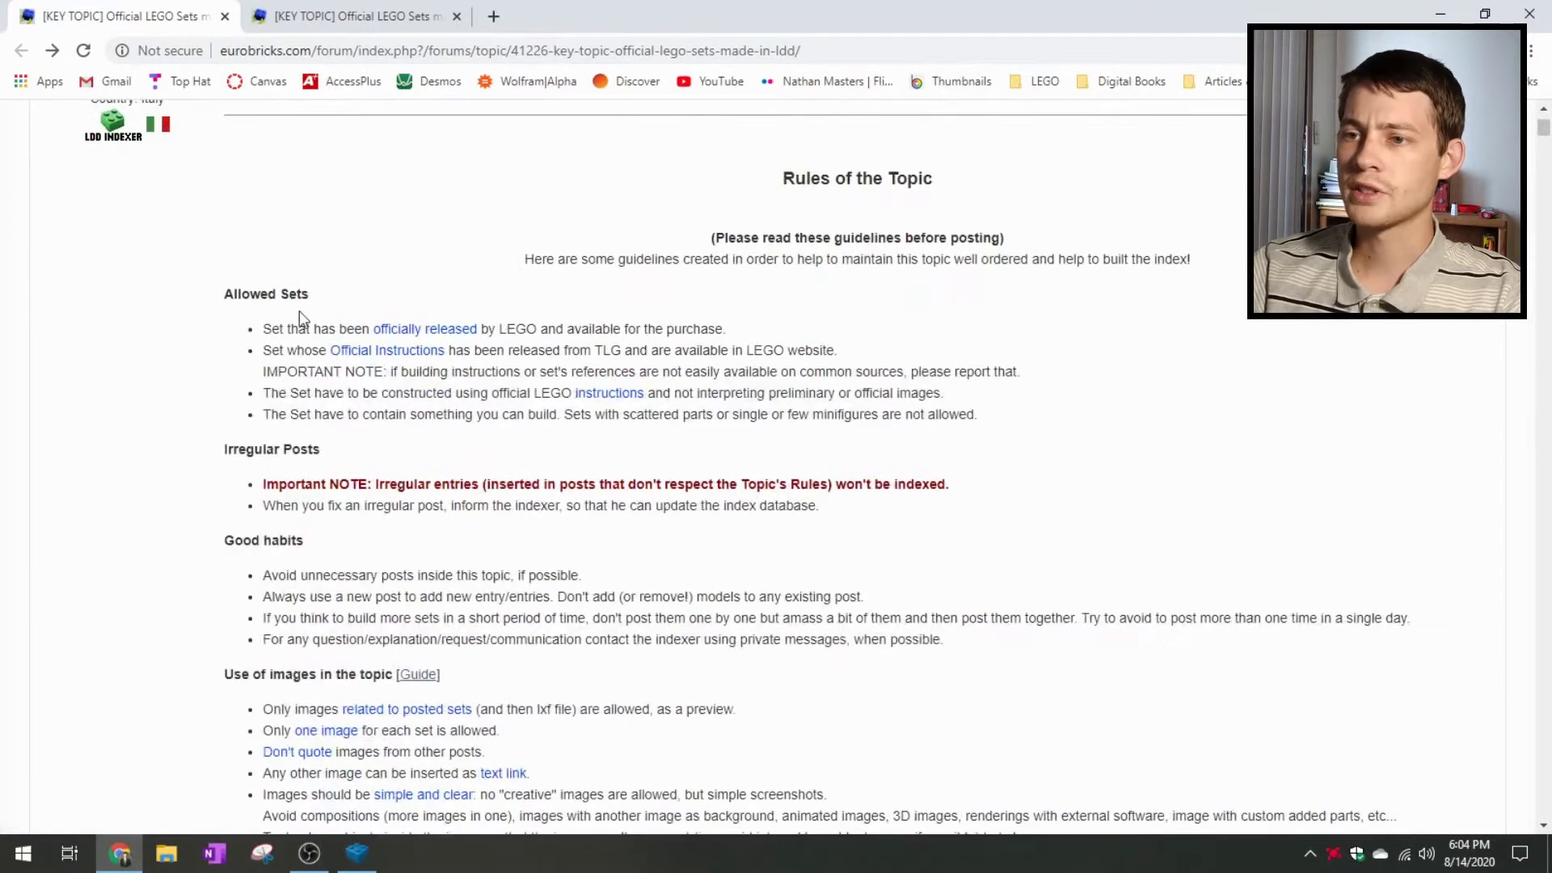
scroll(231, 328, "down", 1)
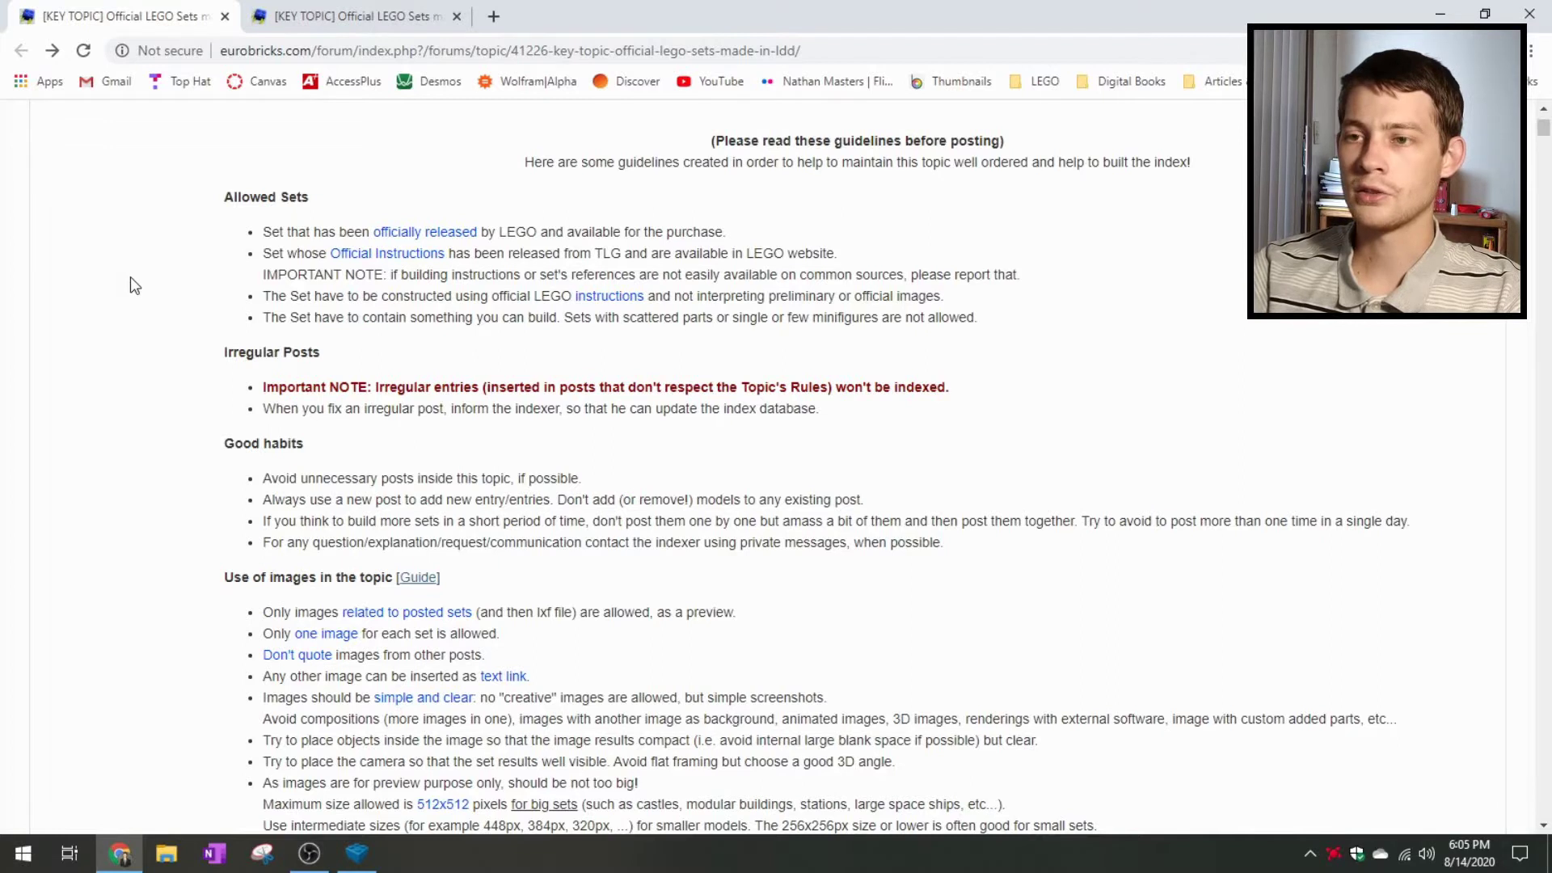
scroll(132, 283, "down", 3)
scroll(141, 291, "up", 4)
scroll(169, 303, "down", 2)
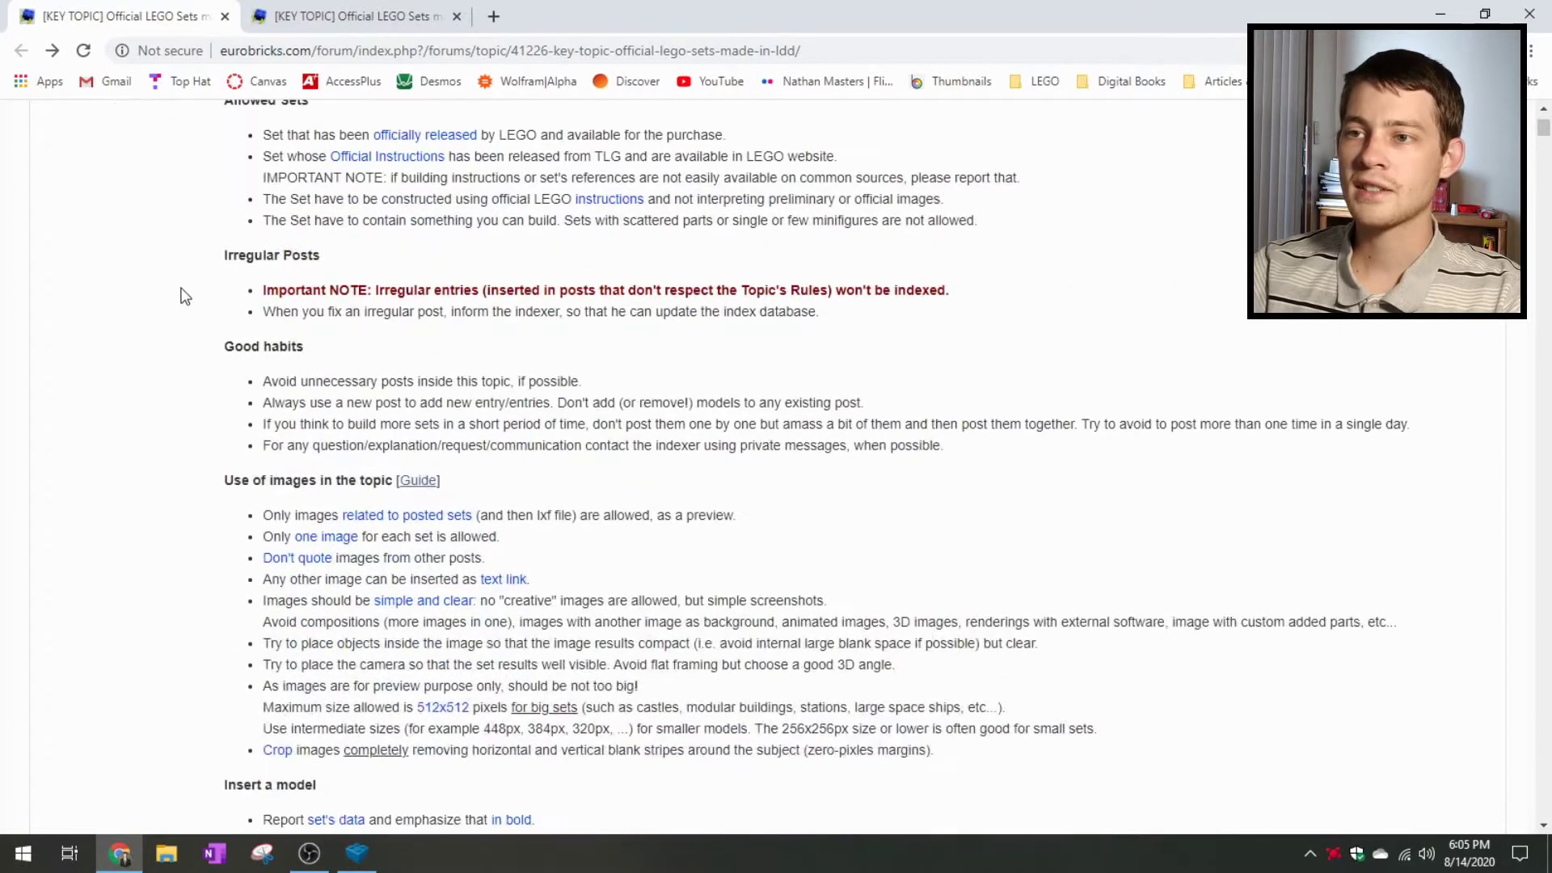
scroll(181, 289, "up", 1)
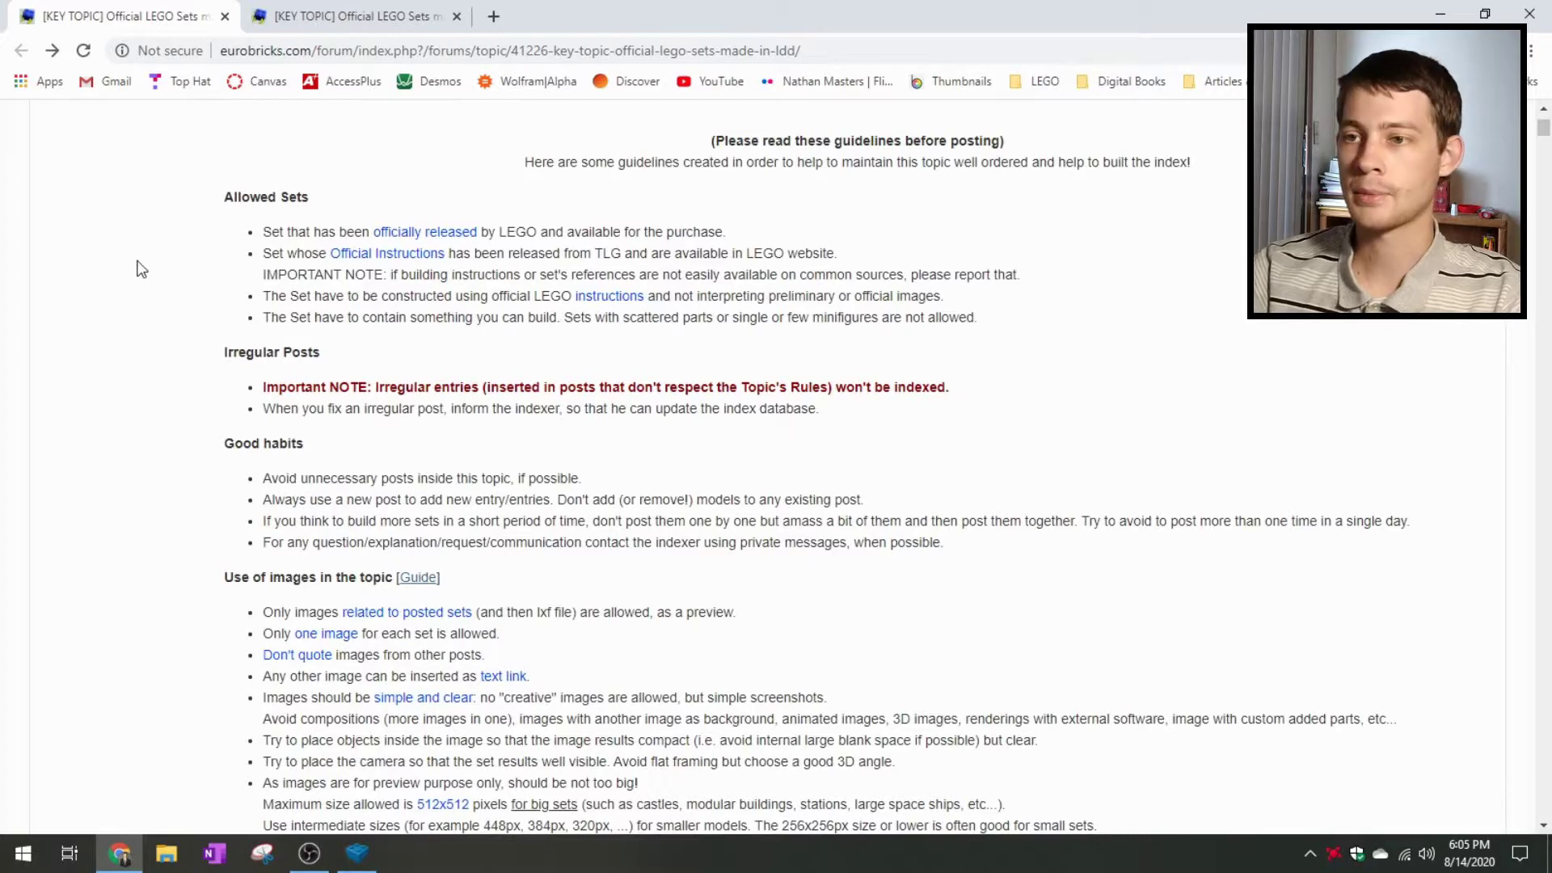
scroll(142, 279, "down", 11)
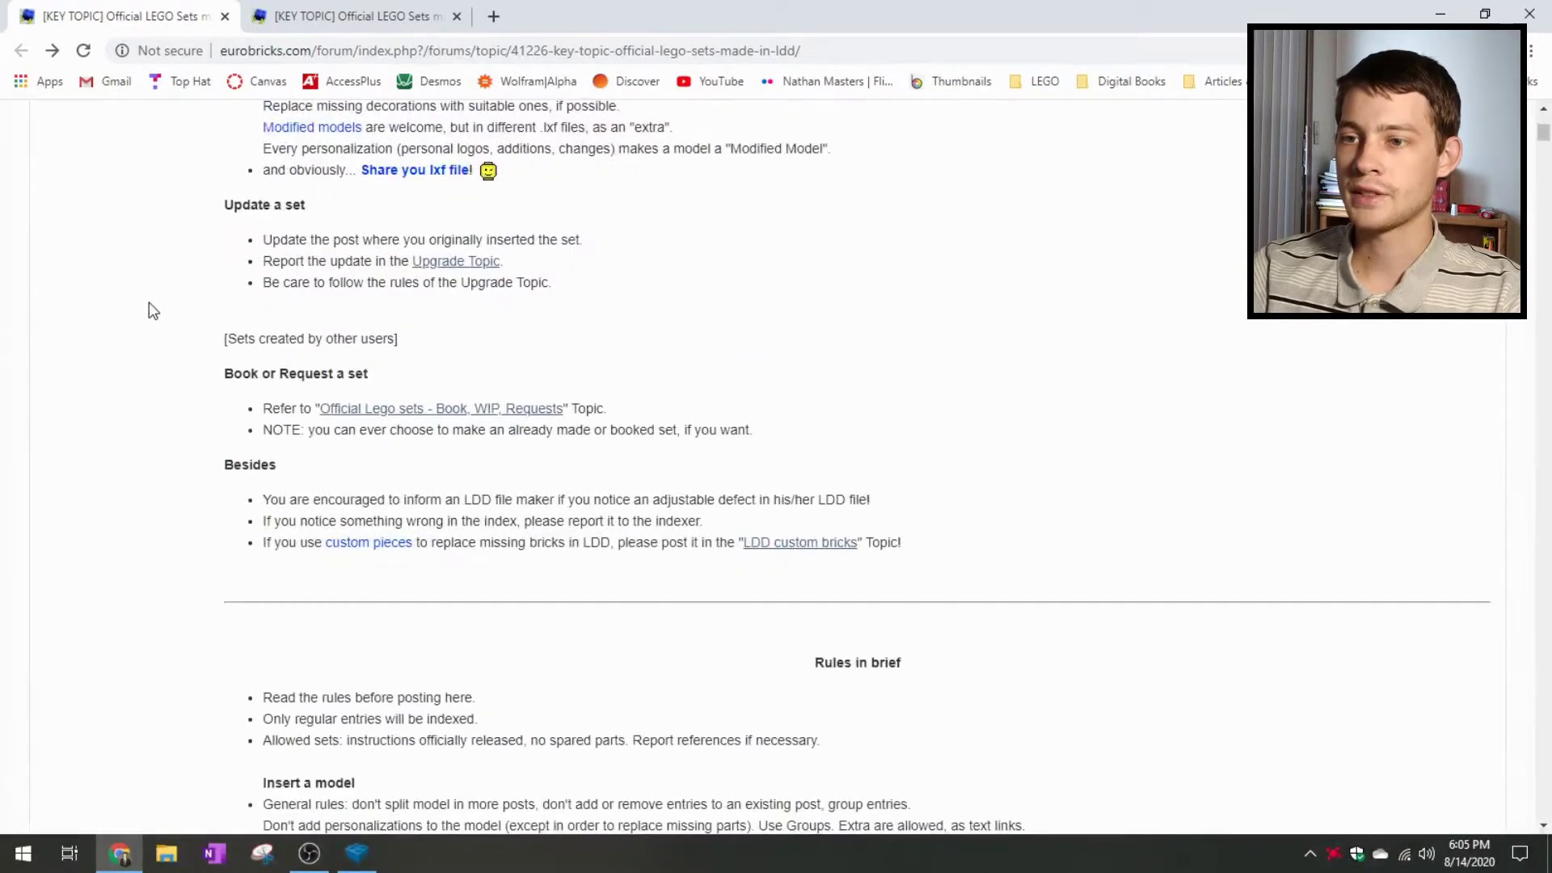
scroll(148, 310, "down", 10)
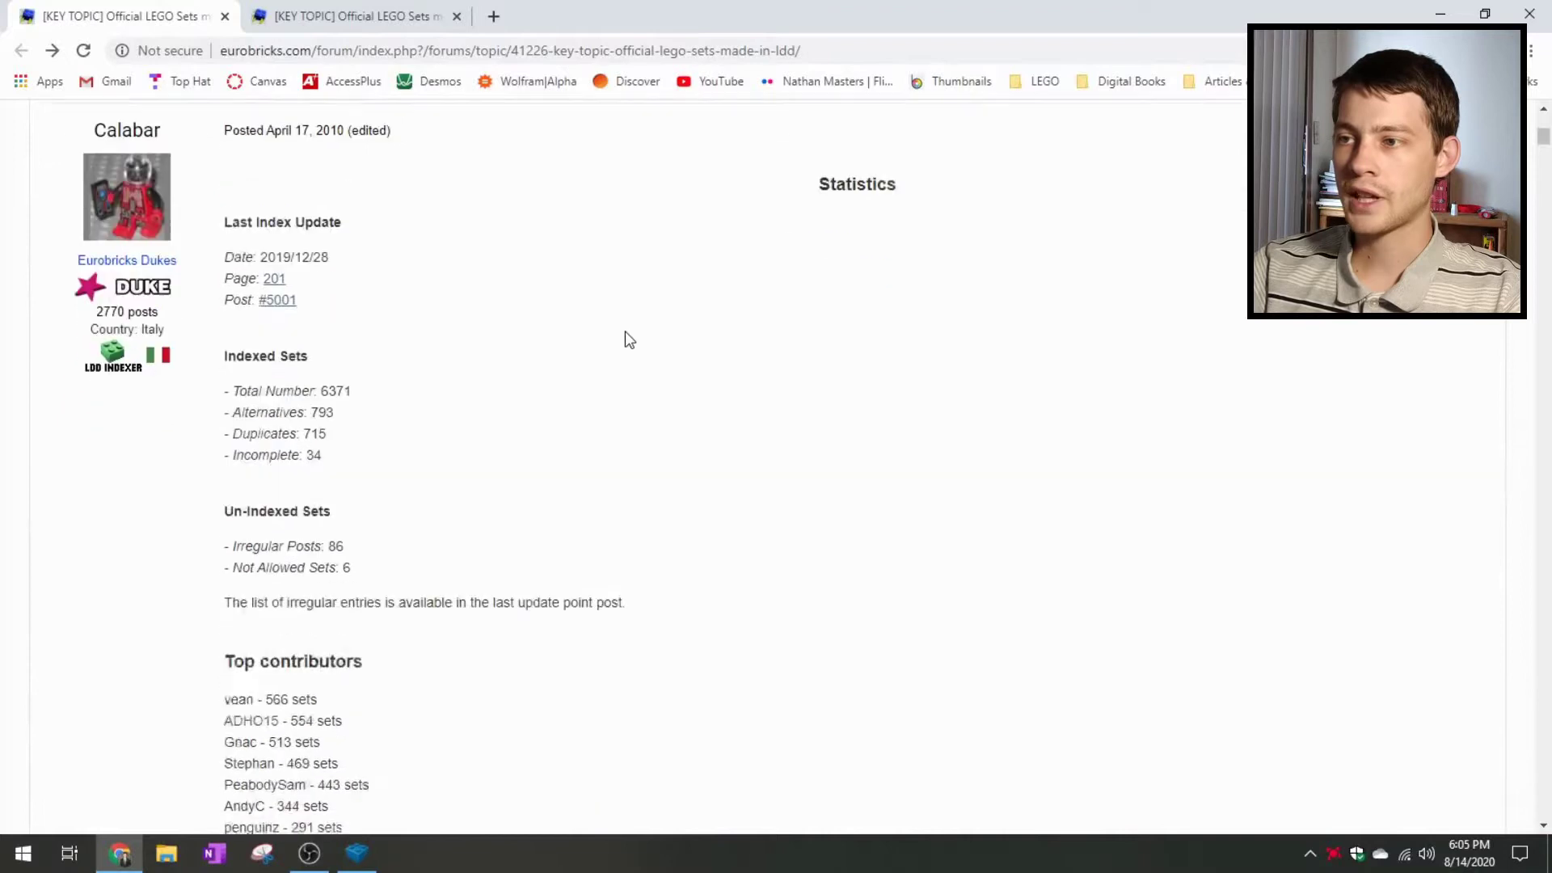
scroll(728, 345, "down", 1)
scroll(769, 343, "up", 2)
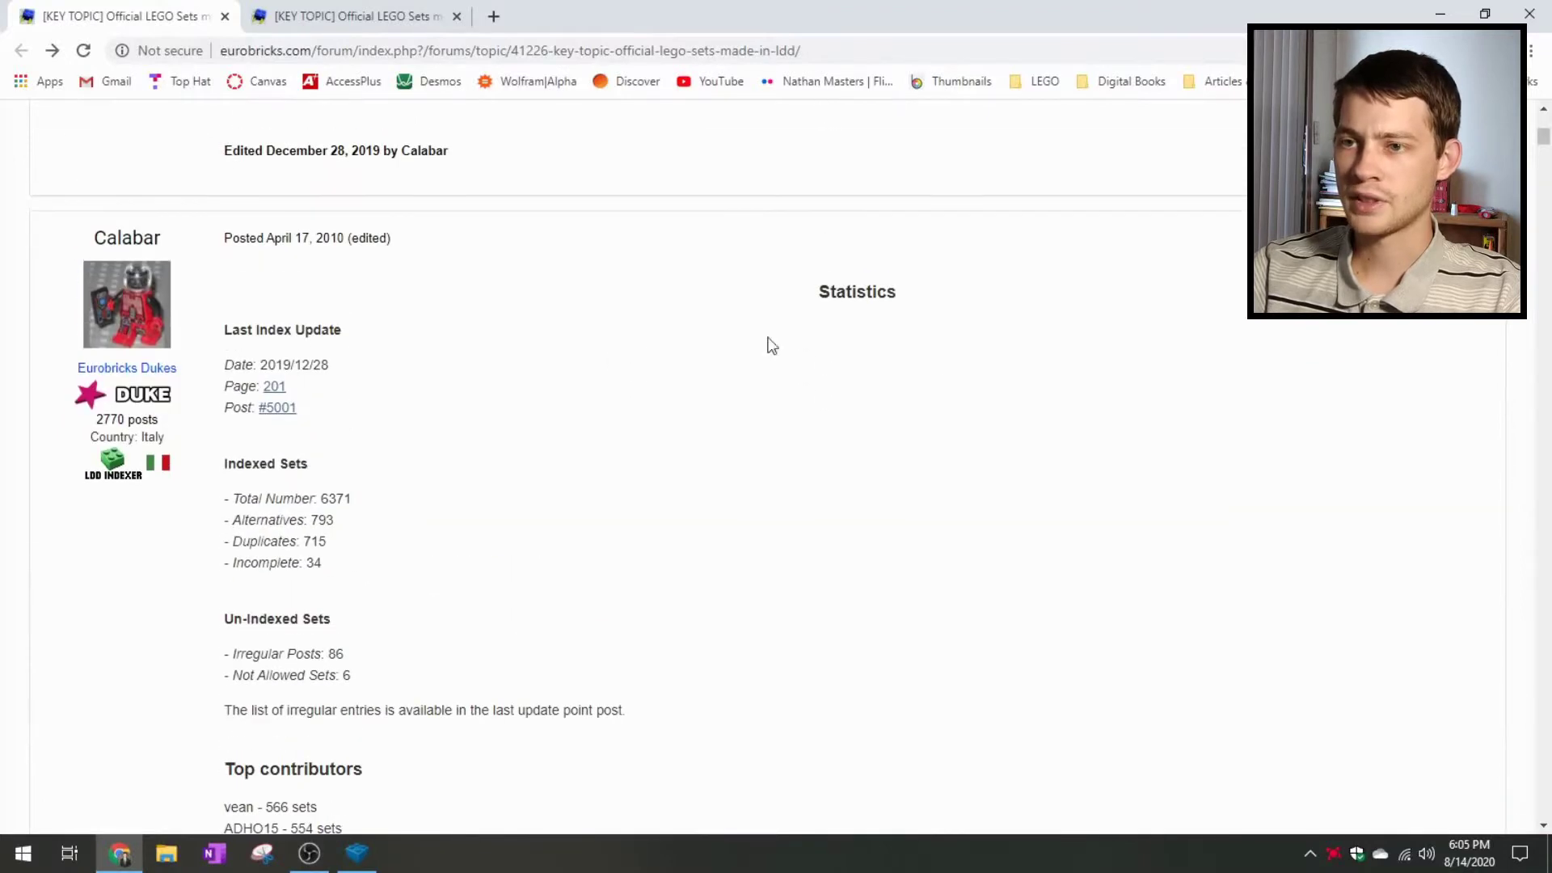
scroll(599, 353, "down", 1)
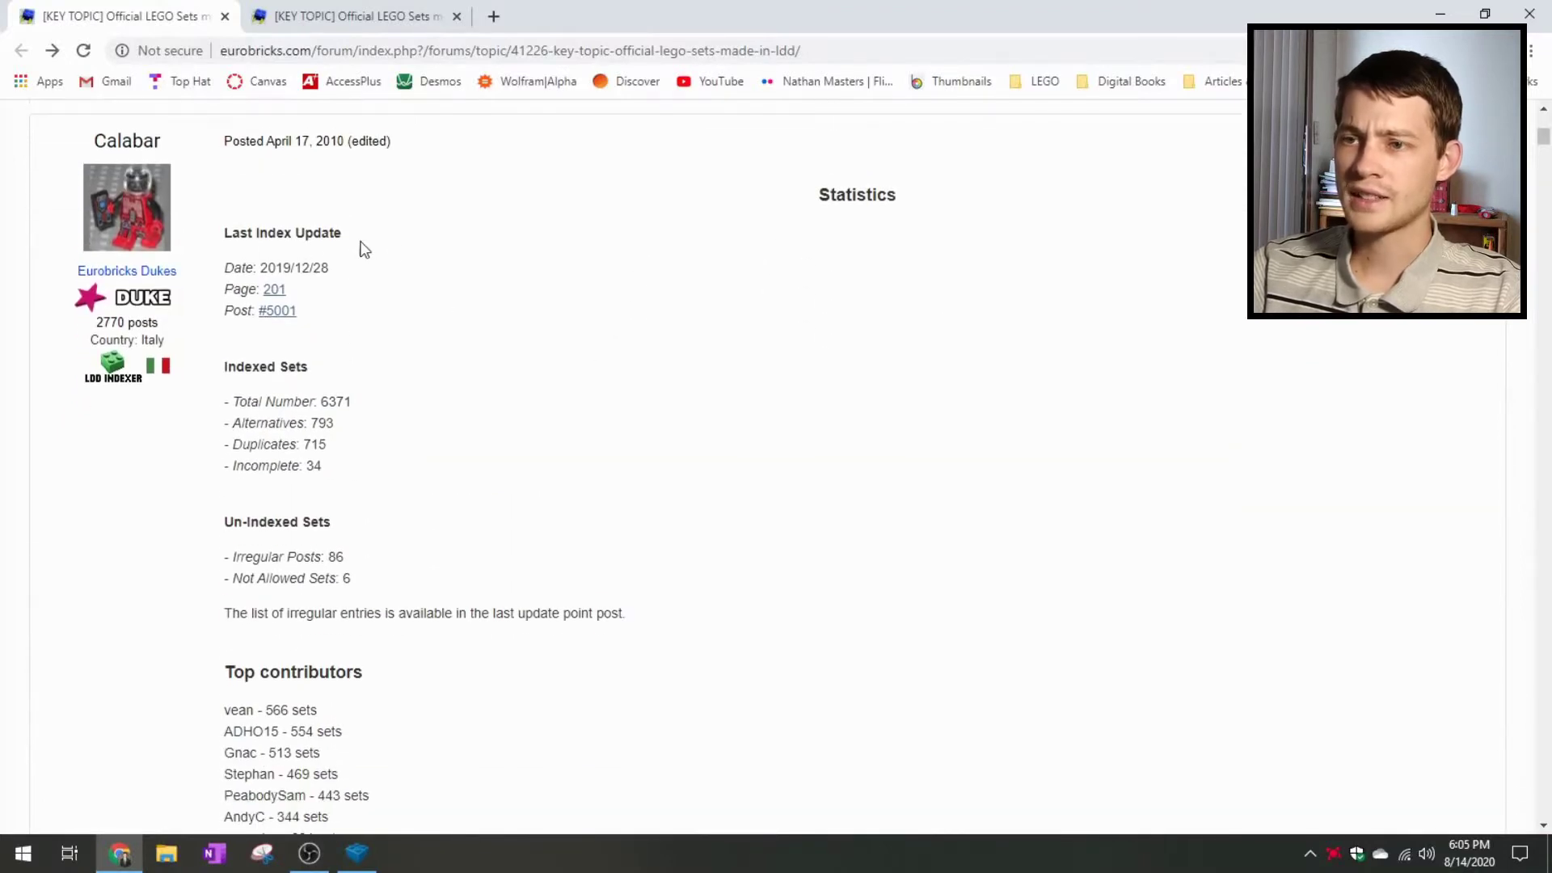
scroll(453, 311, "down", 5)
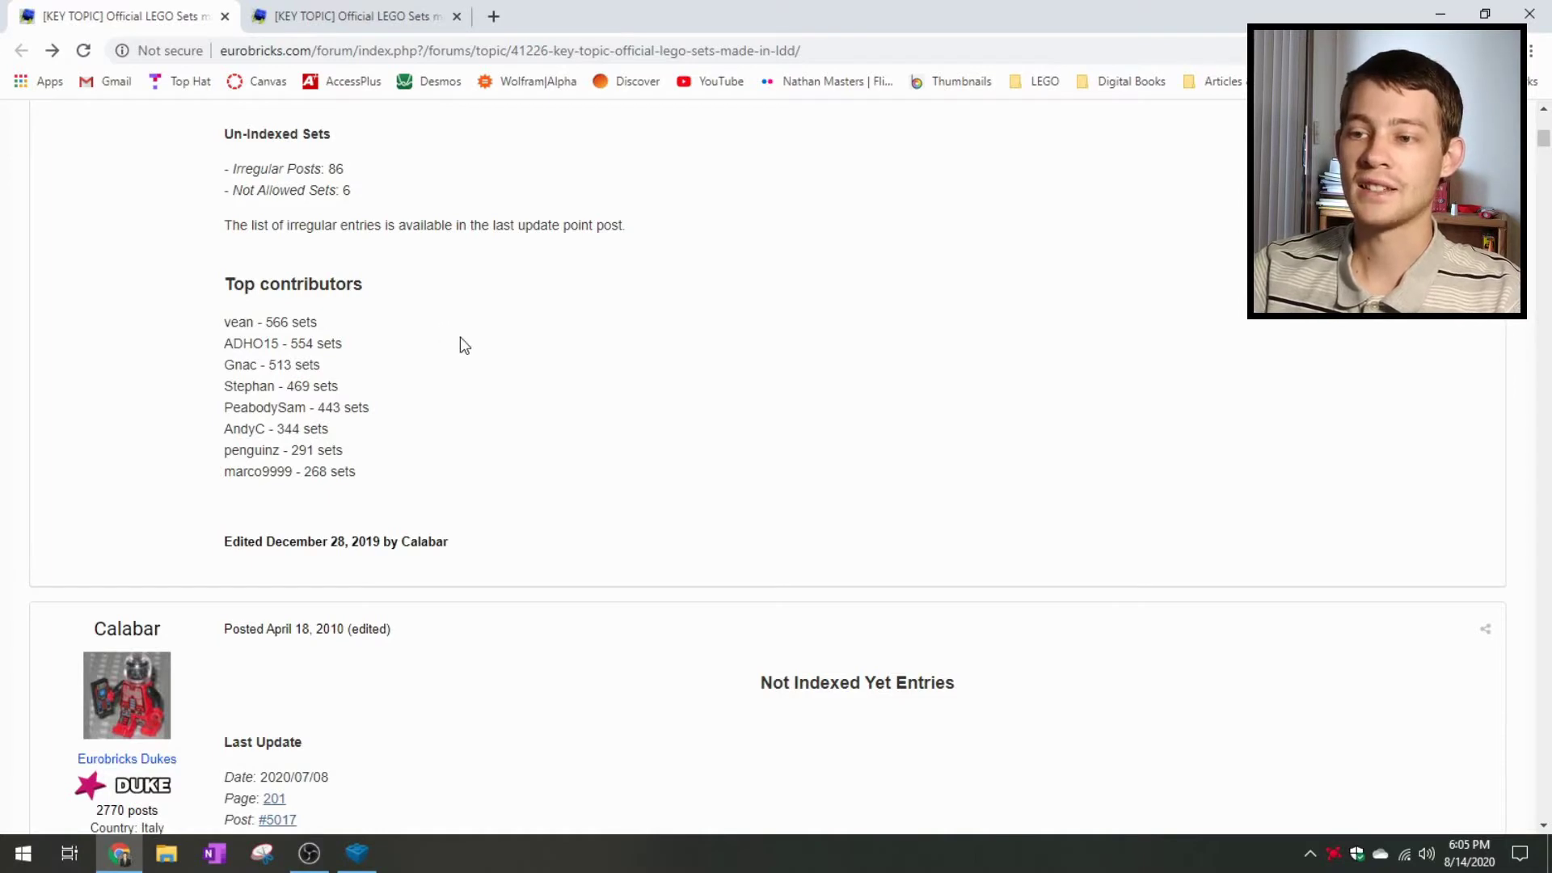
scroll(482, 388, "down", 3)
scroll(534, 409, "up", 3)
scroll(570, 413, "up", 1)
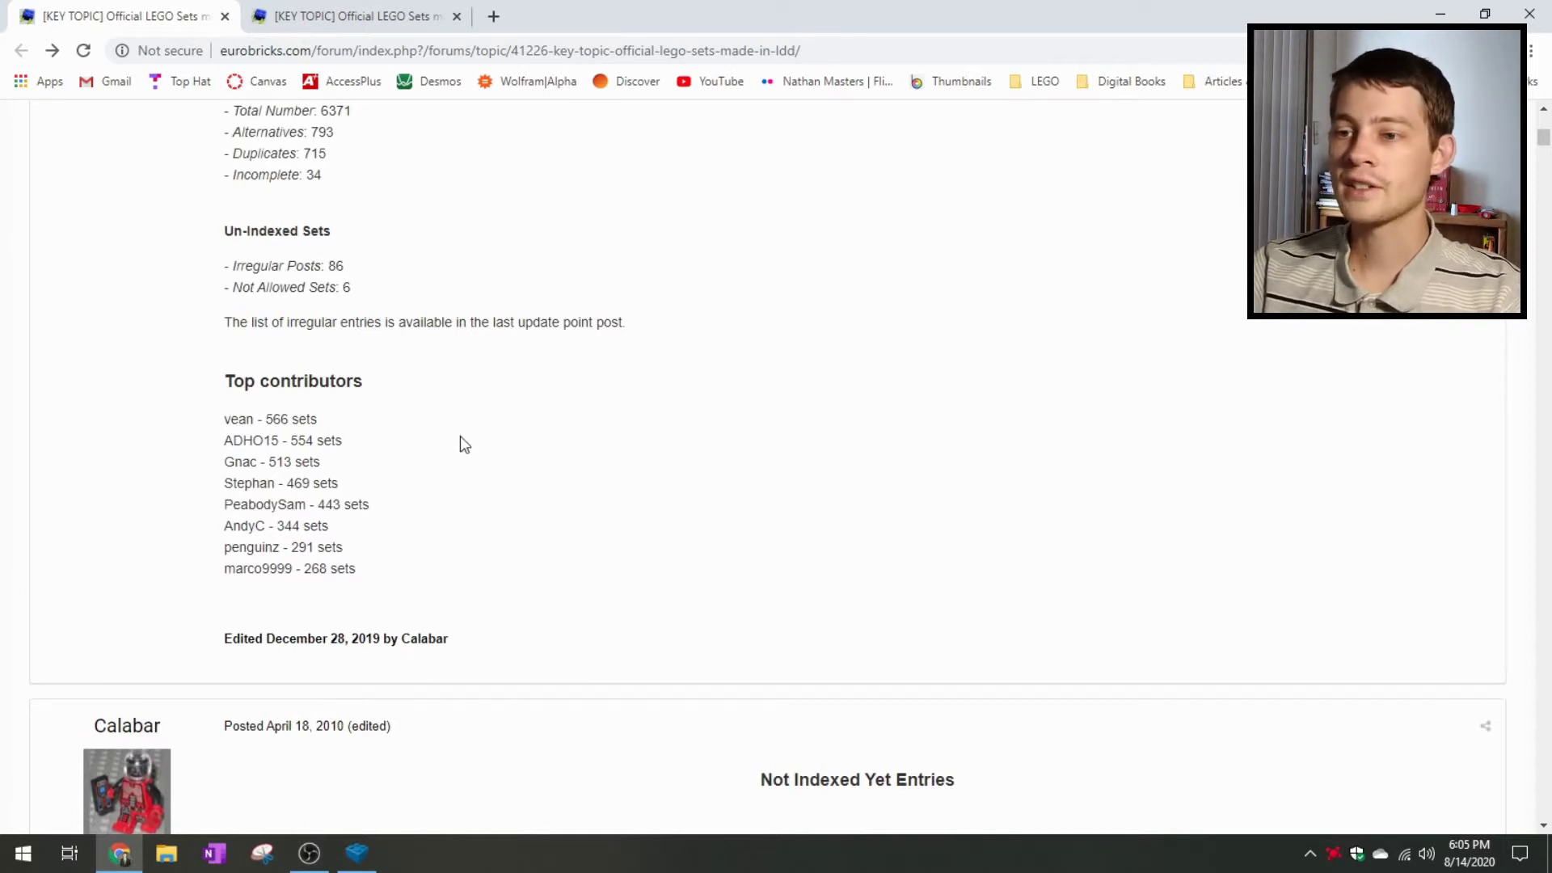
scroll(466, 441, "down", 1)
scroll(598, 440, "down", 2)
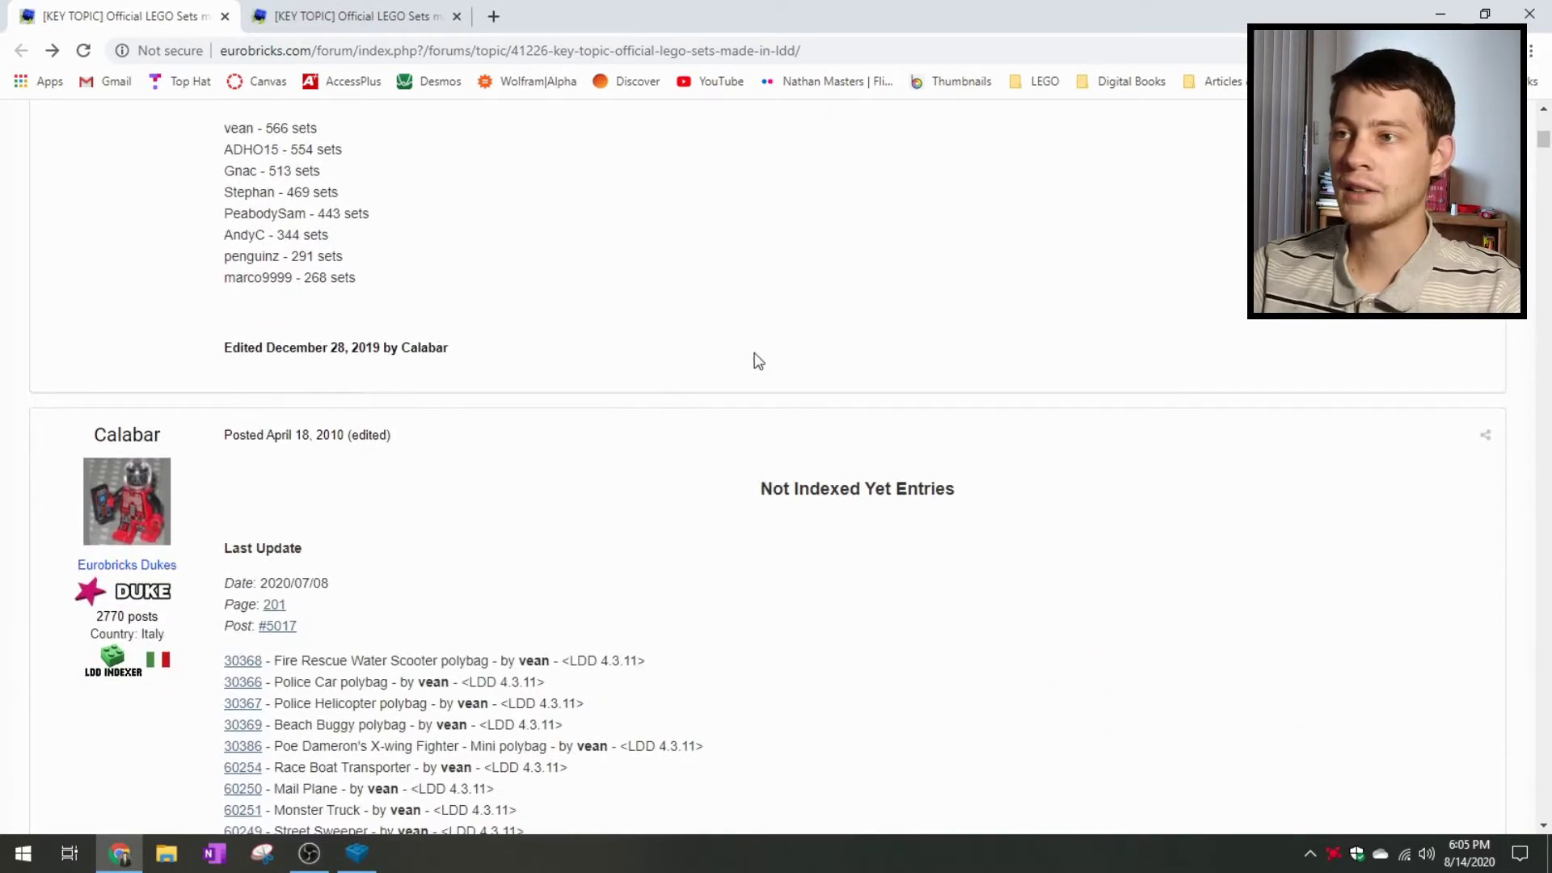
scroll(998, 339, "down", 4)
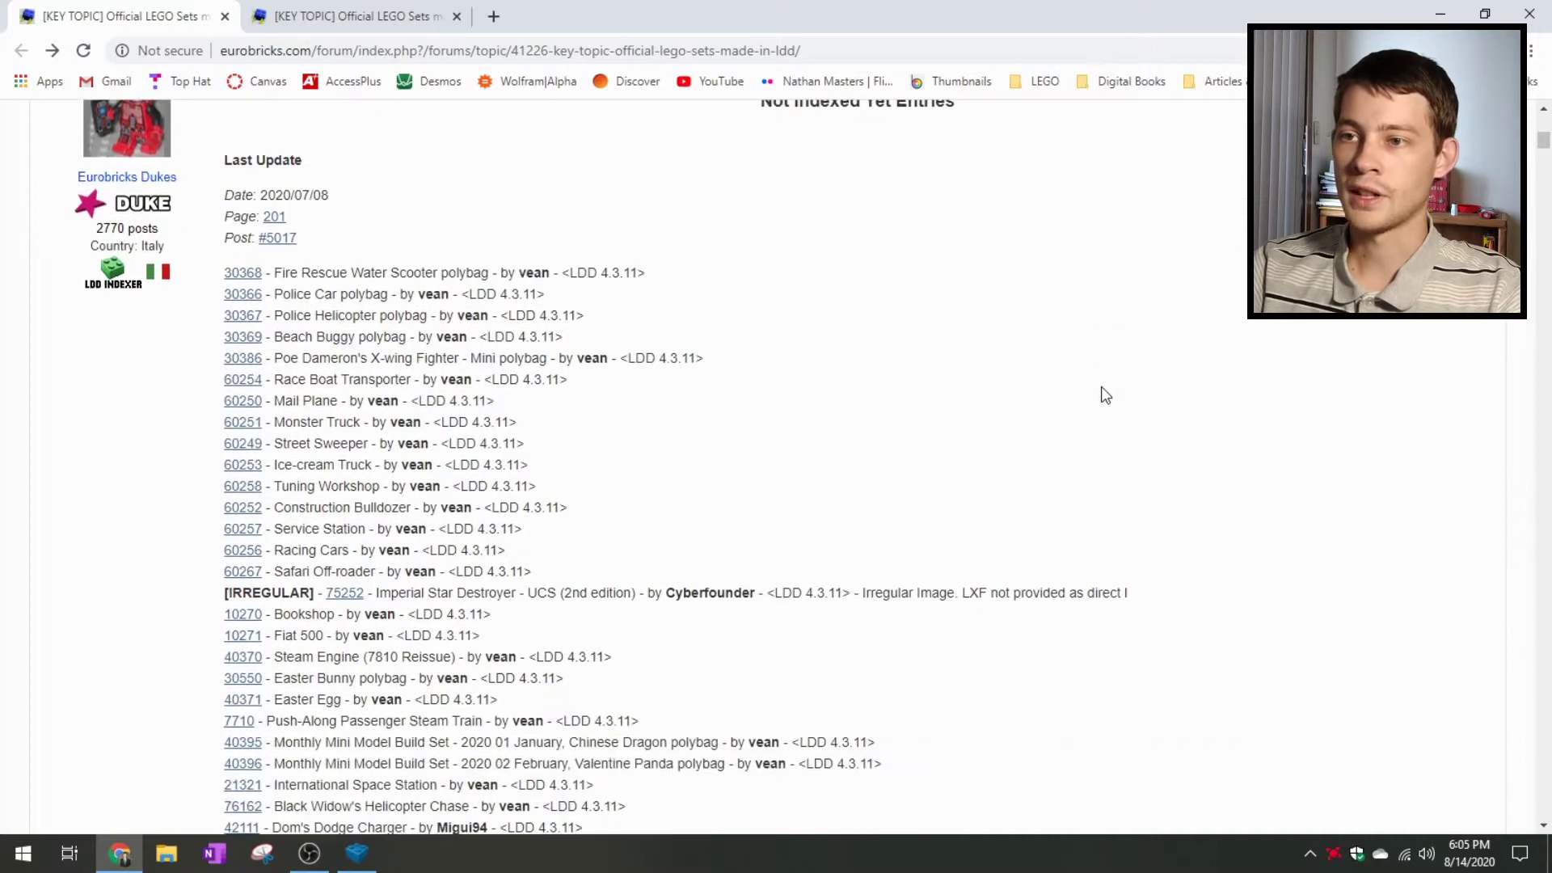
scroll(1101, 396, "up", 1)
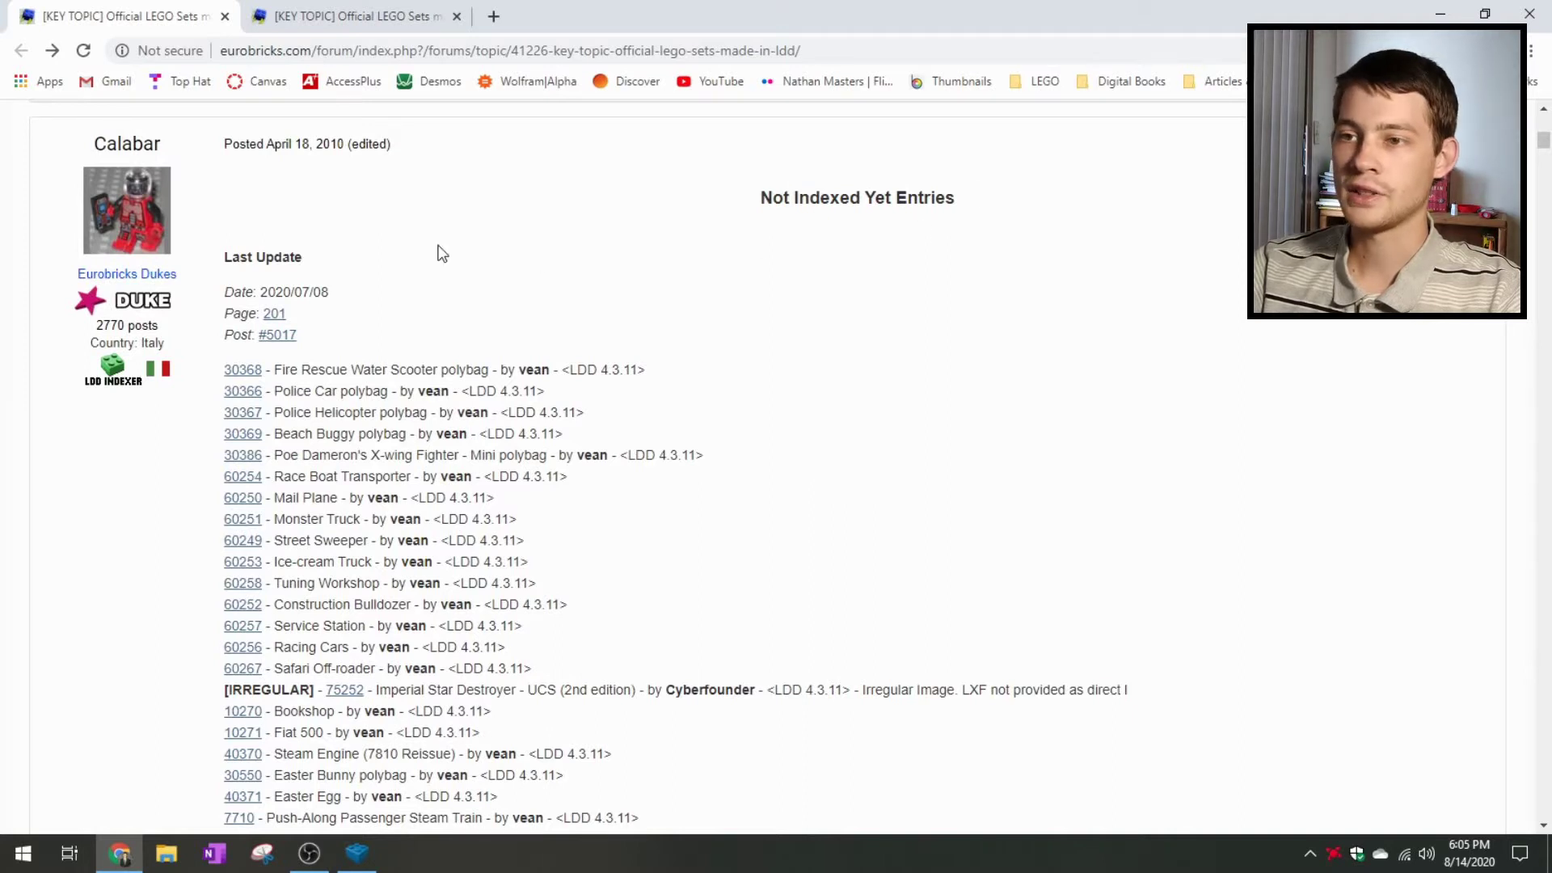
- Read the unindexed entries past 10270 Bookshop down to 'Edited July 8' and the INDEX post
scroll(646, 341, "down", 1)
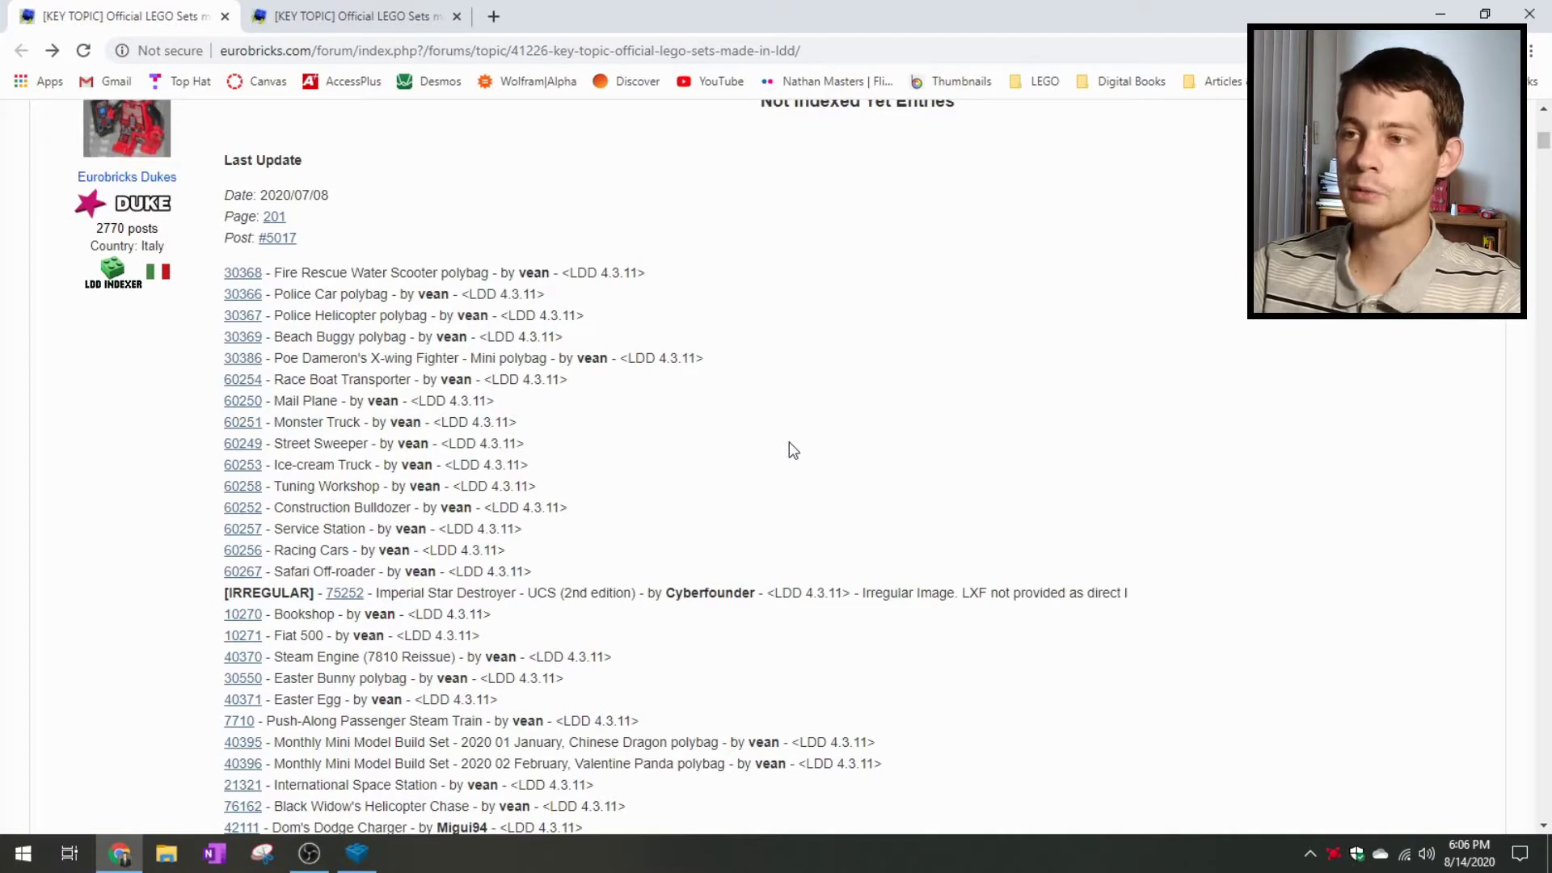
scroll(169, 404, "down", 1)
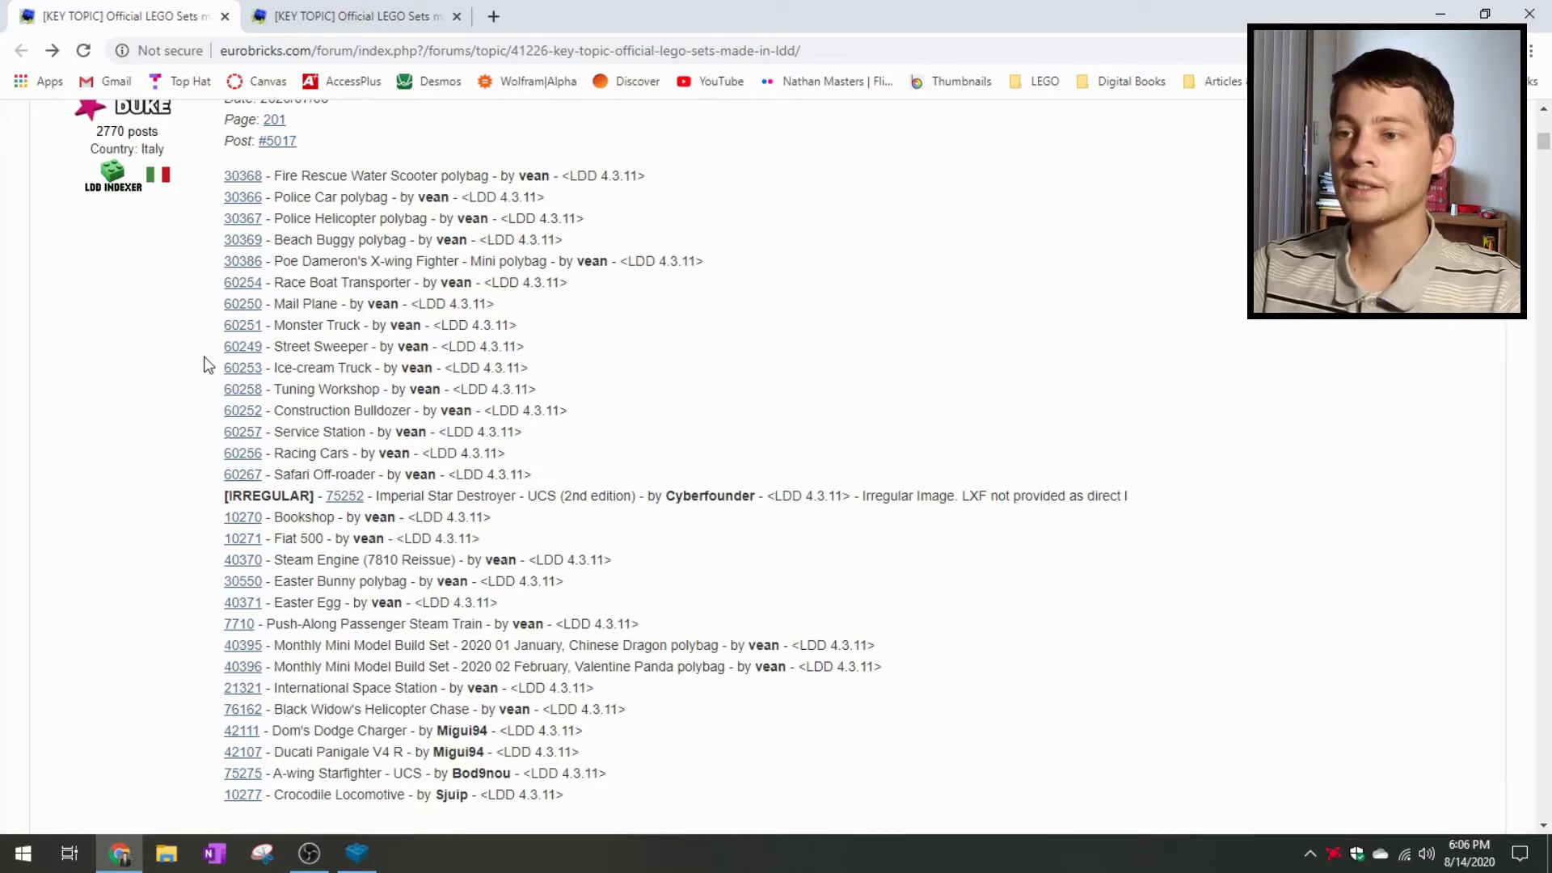
scroll(203, 367, "down", 2)
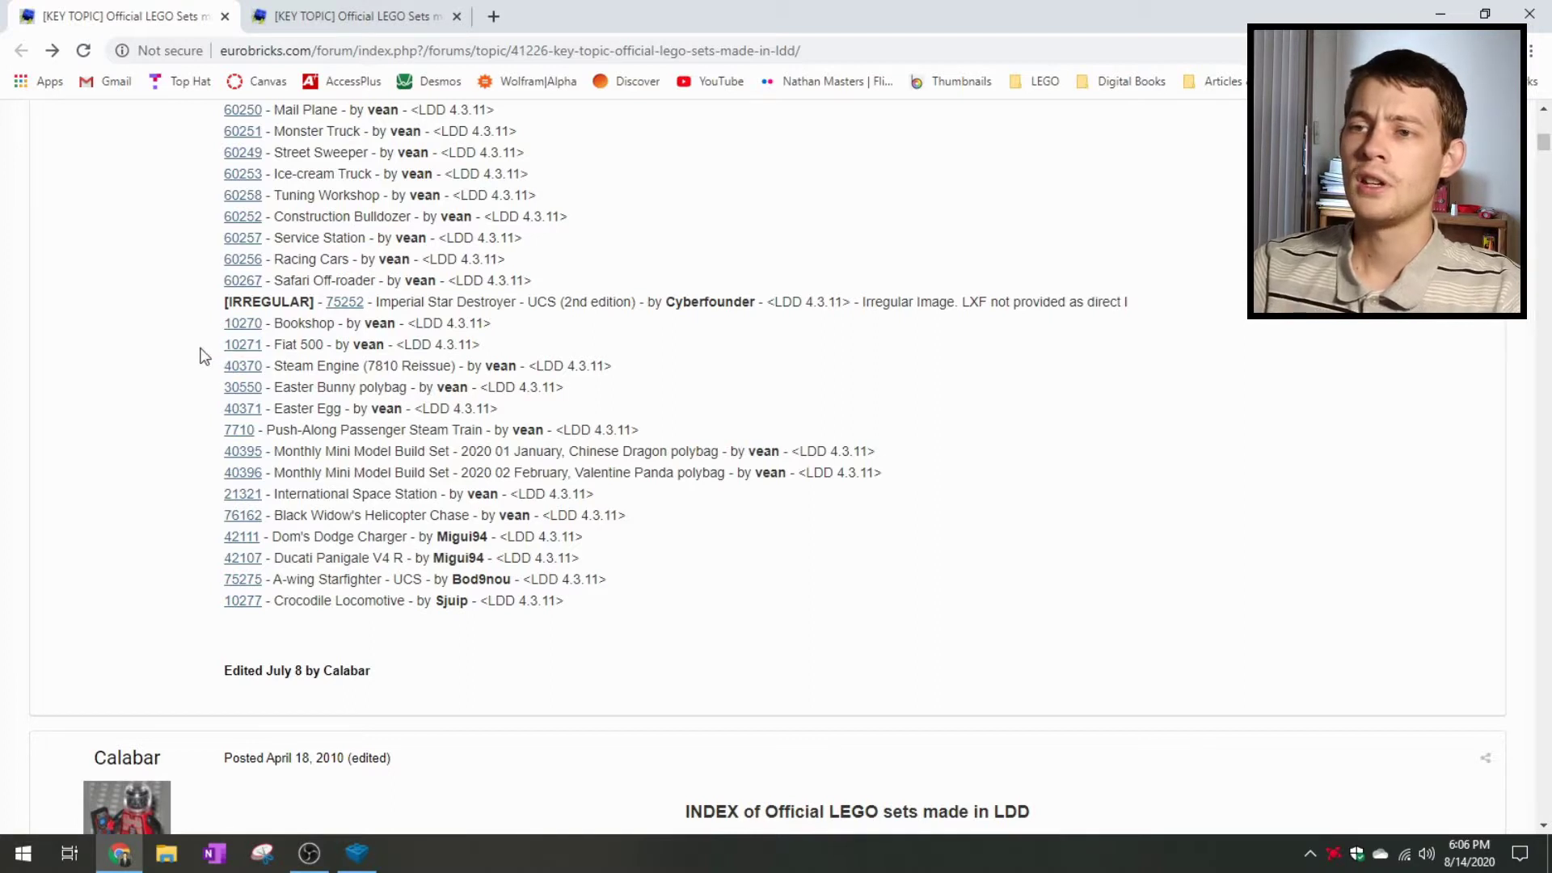
scroll(199, 367, "up", 3)
scroll(484, 469, "down", 2)
scroll(484, 469, "down", 5)
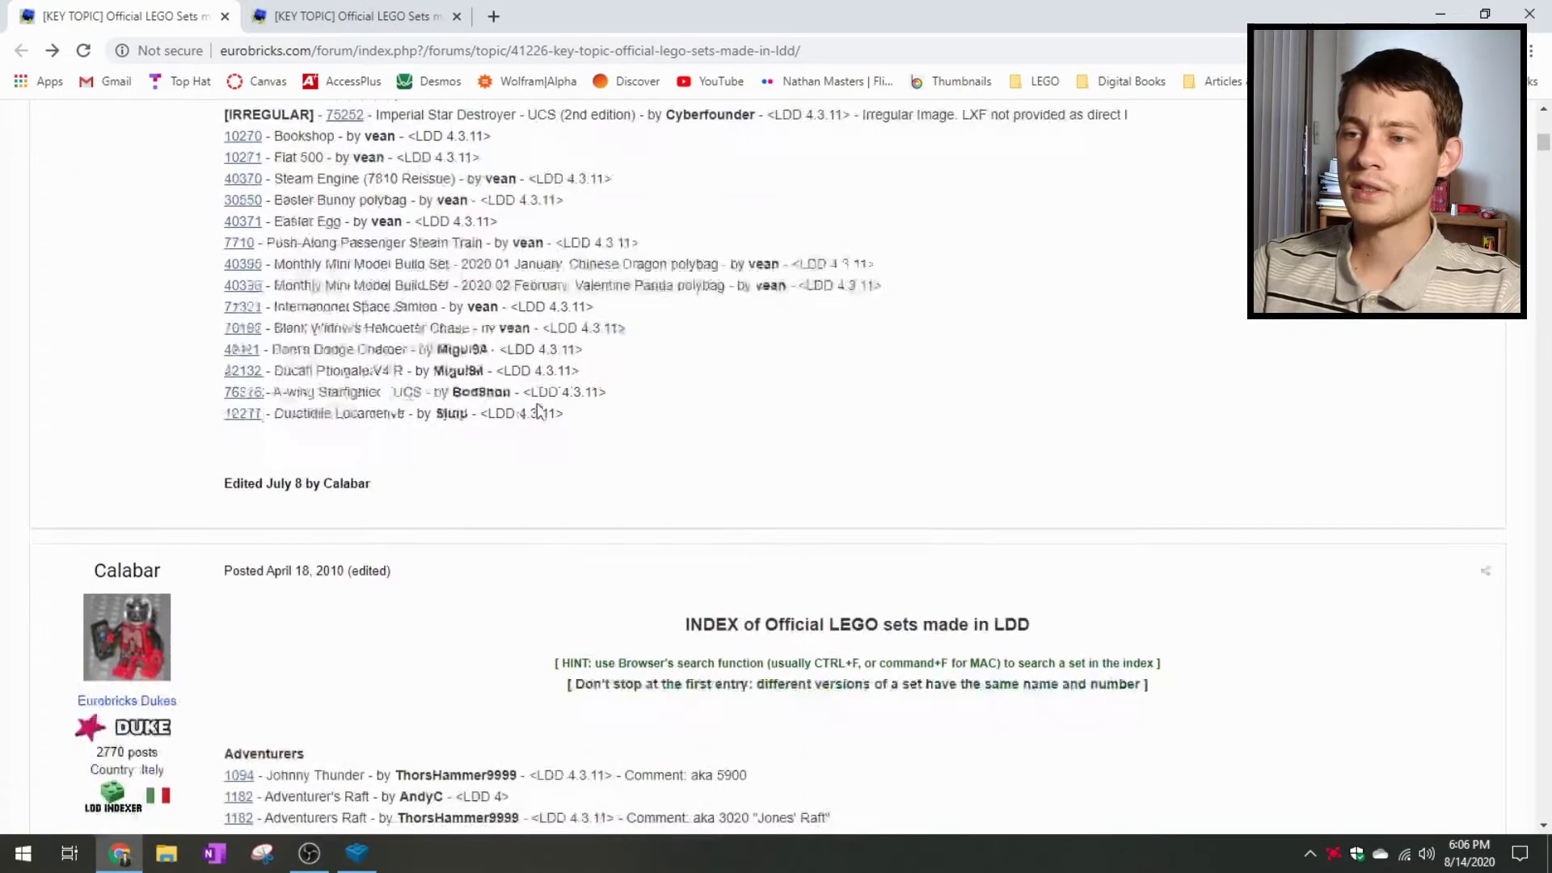
scroll(382, 352, "up", 4)
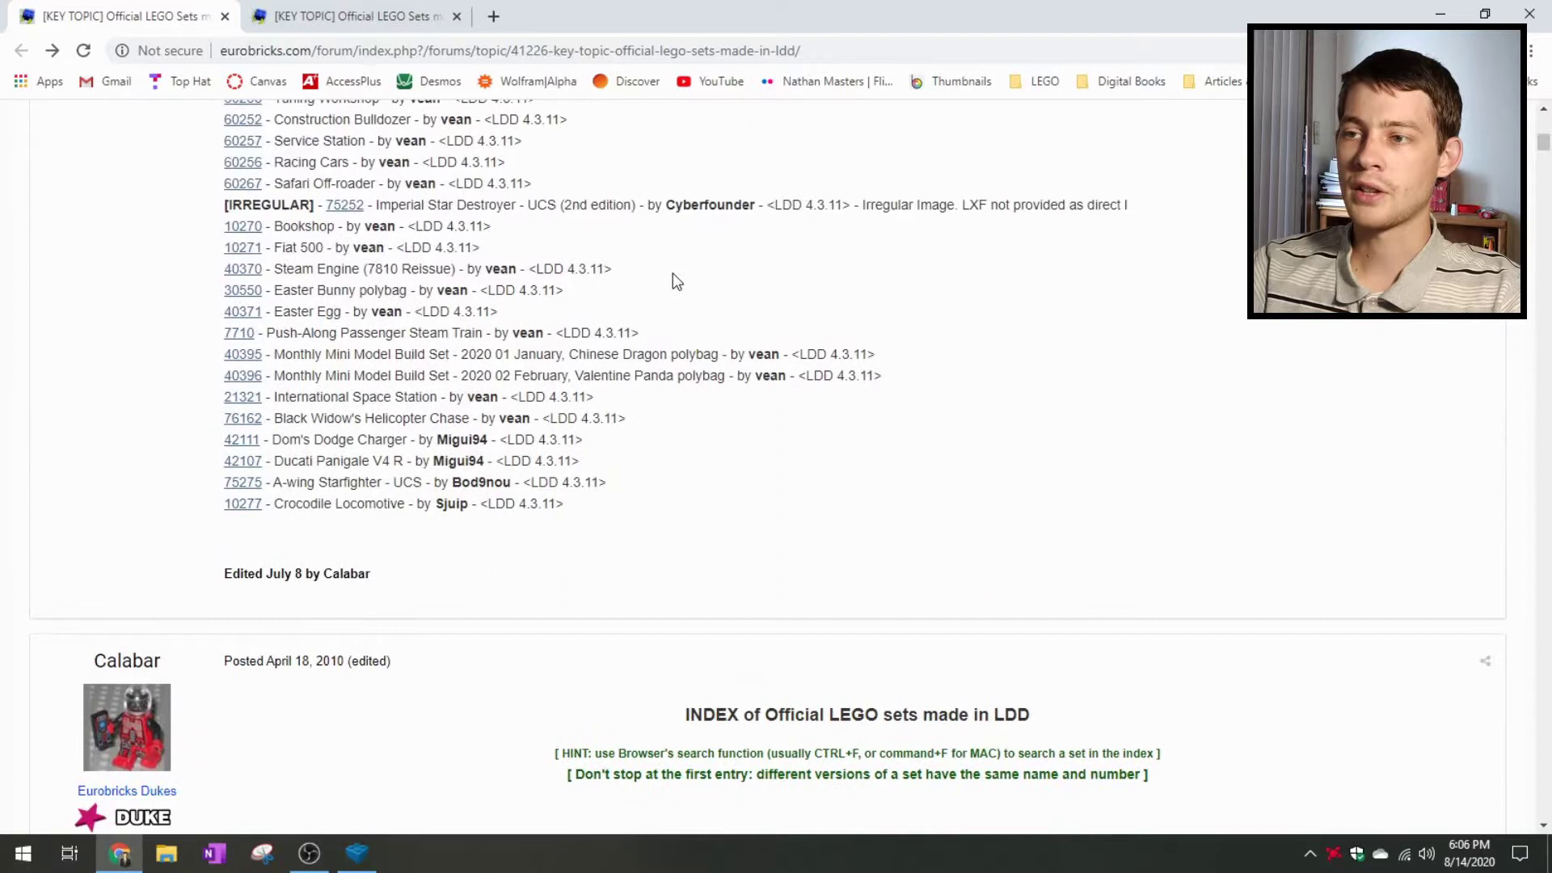
- Open the page 133 tab with the 6520 Mobile Outpost post, then switch to LDD's empty baseplate
scroll(673, 273, "down", 7)
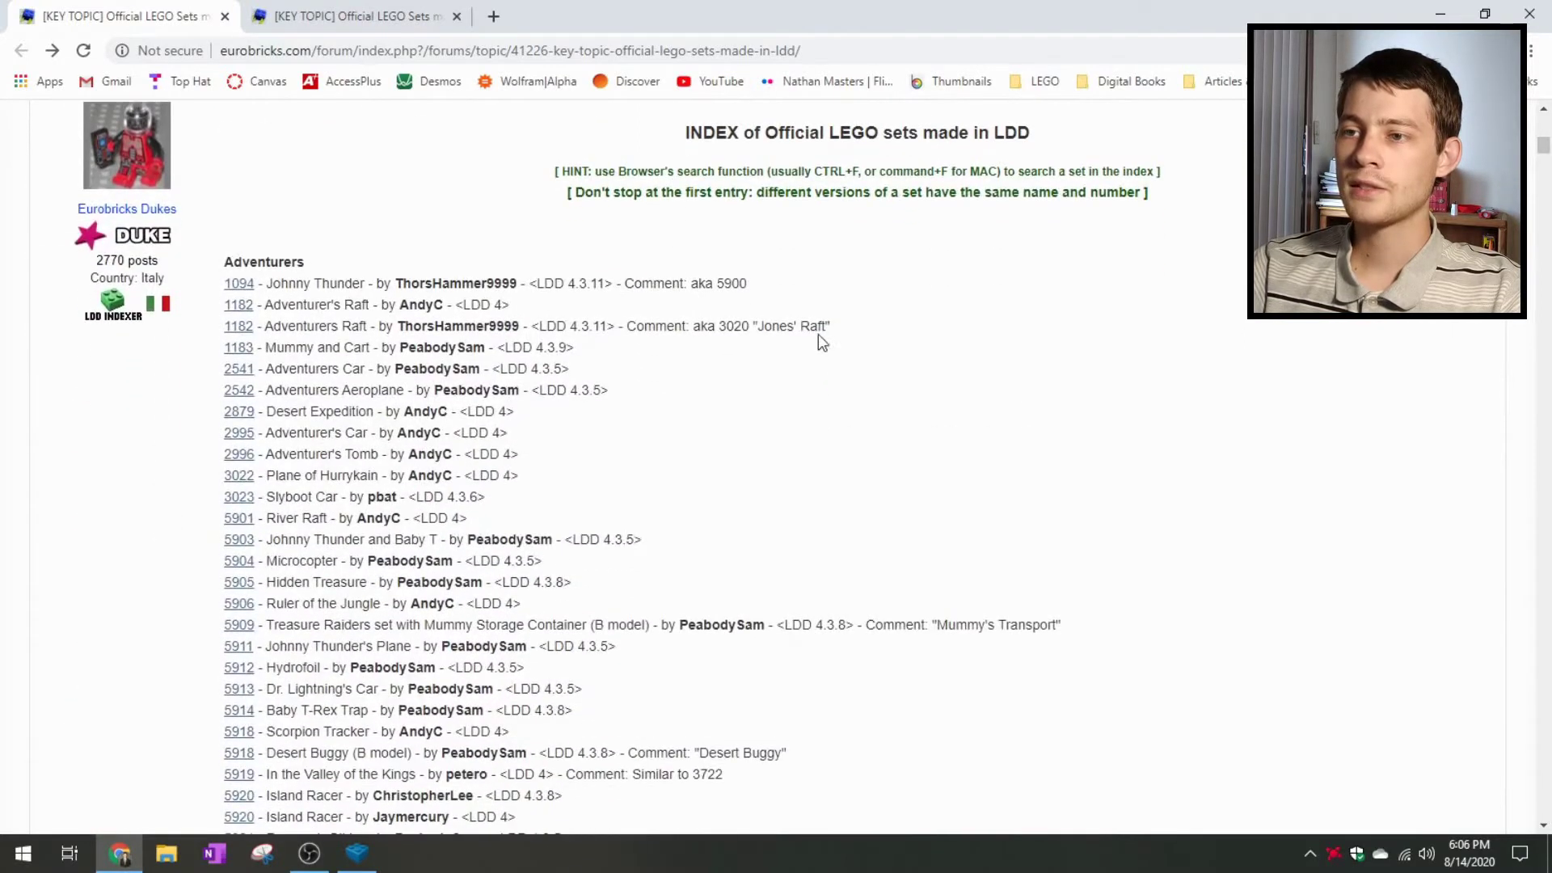
scroll(849, 364, "down", 1)
left_click(368, 17)
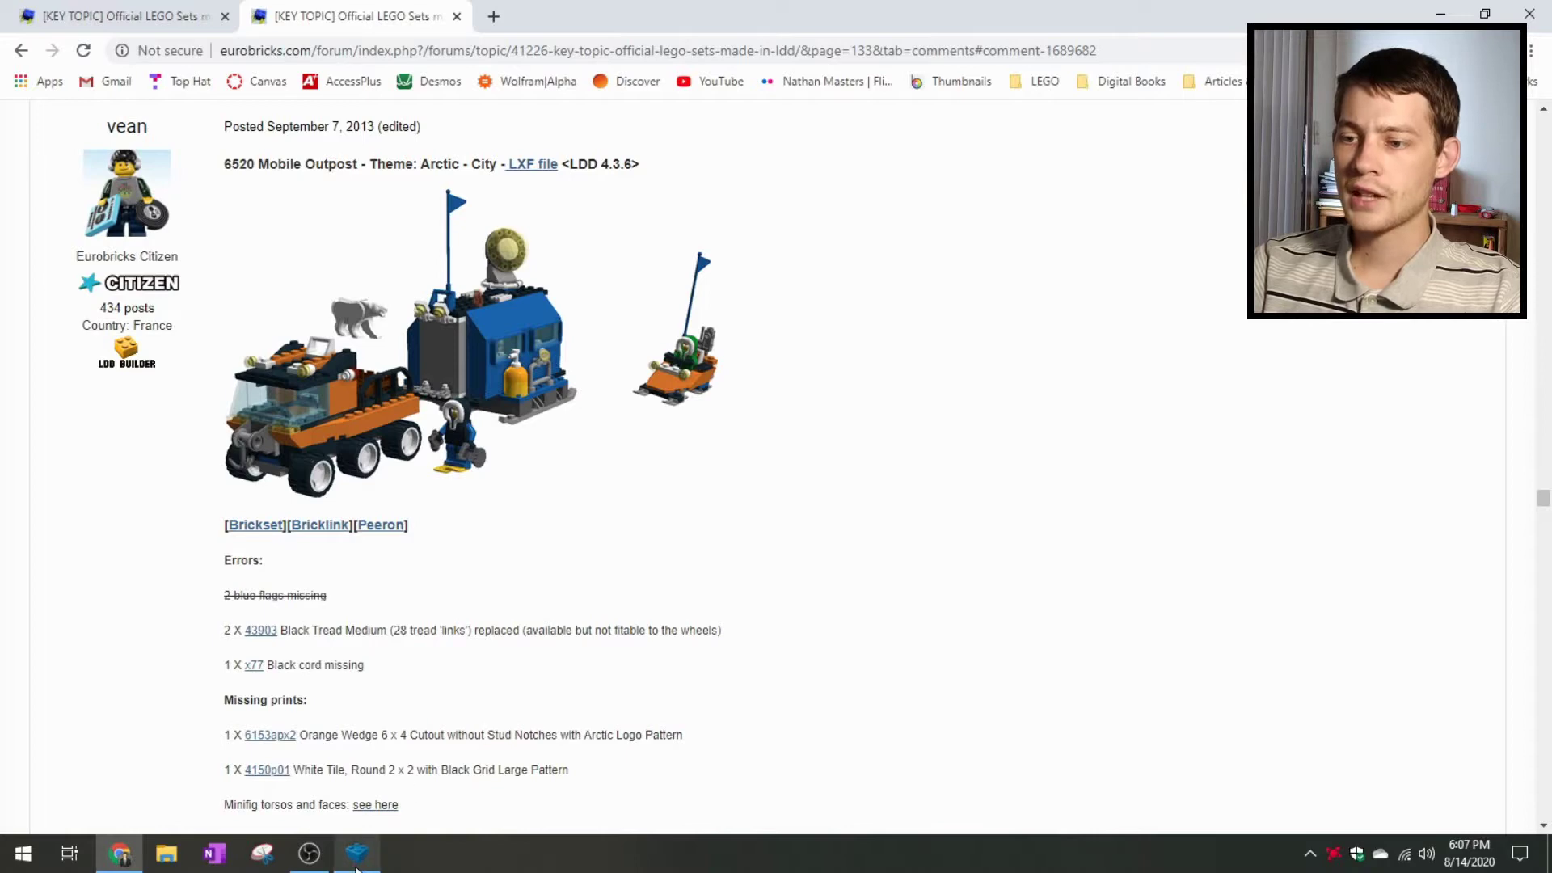
left_click(357, 853)
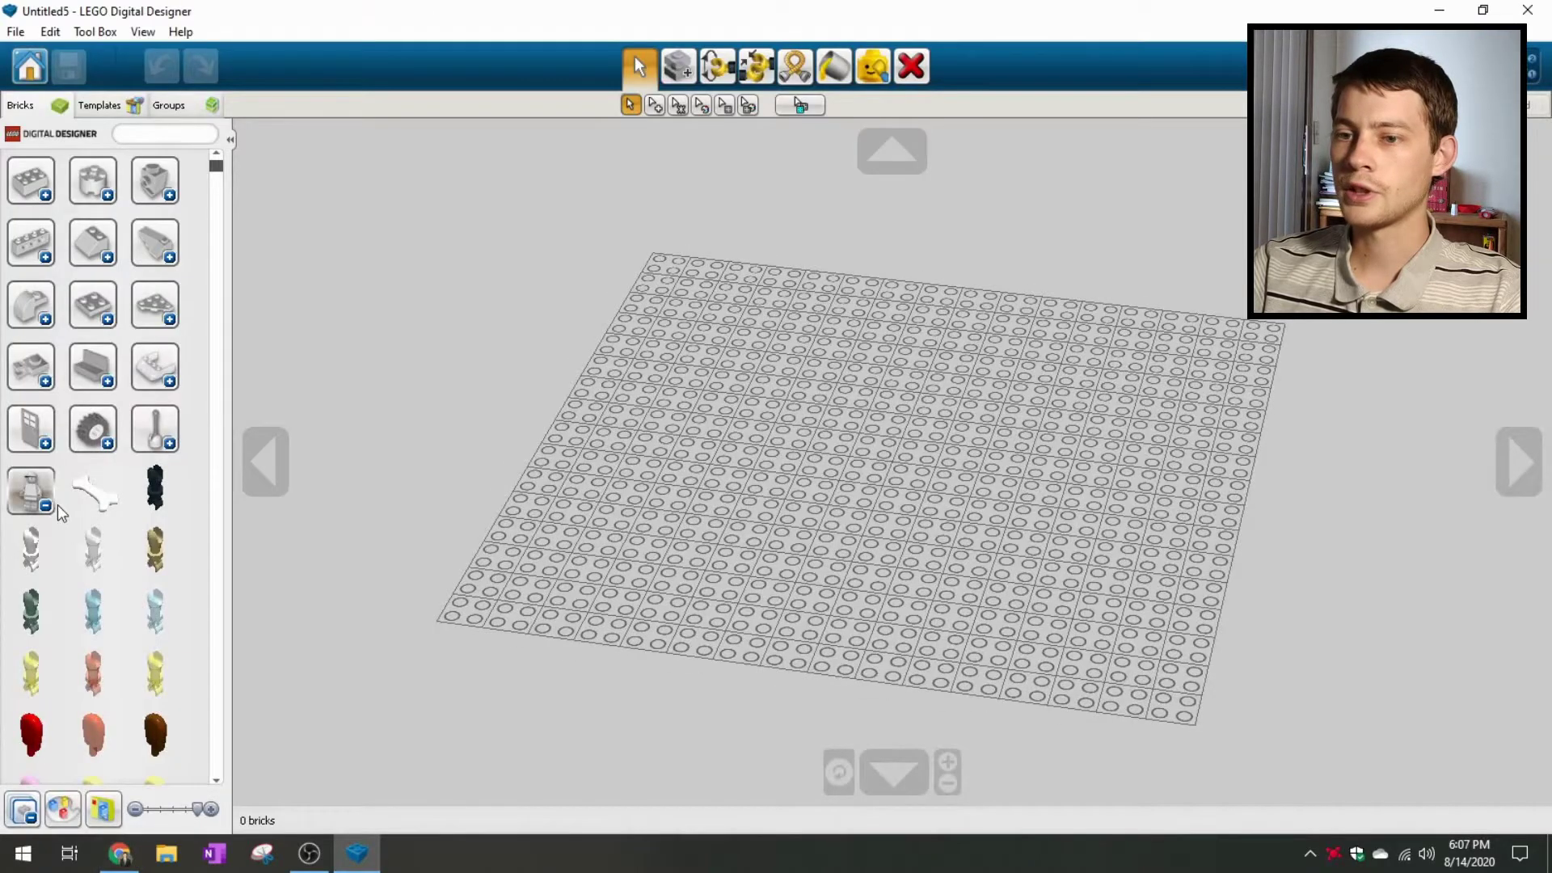
right_click_drag(704, 400, 739, 440)
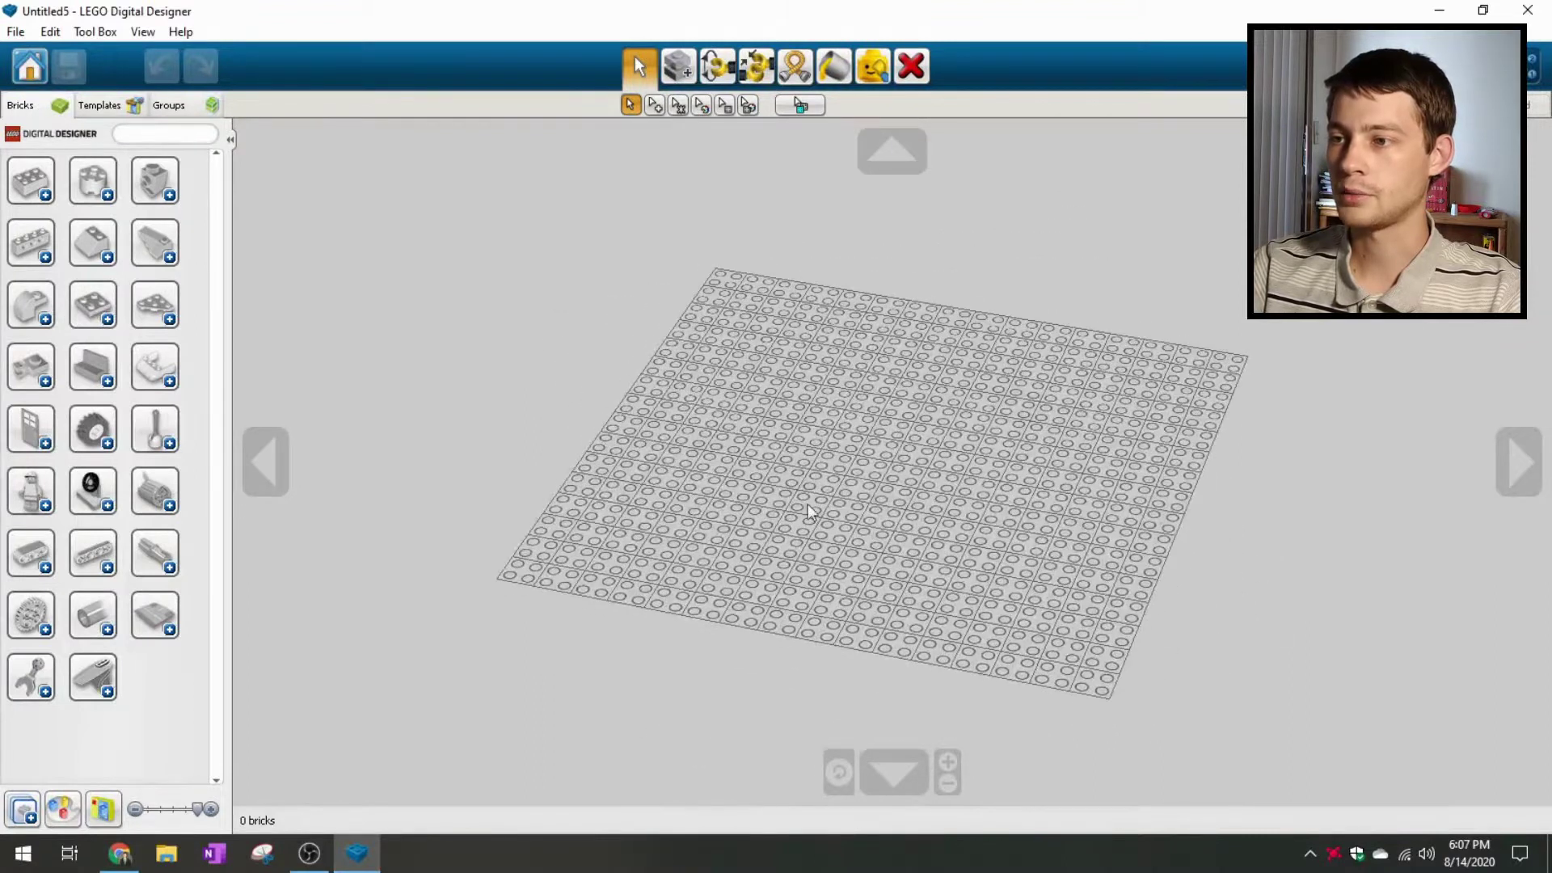
- Return to the forum and start downloading the 6520 Mobile Outpost LXF file
left_click(120, 854)
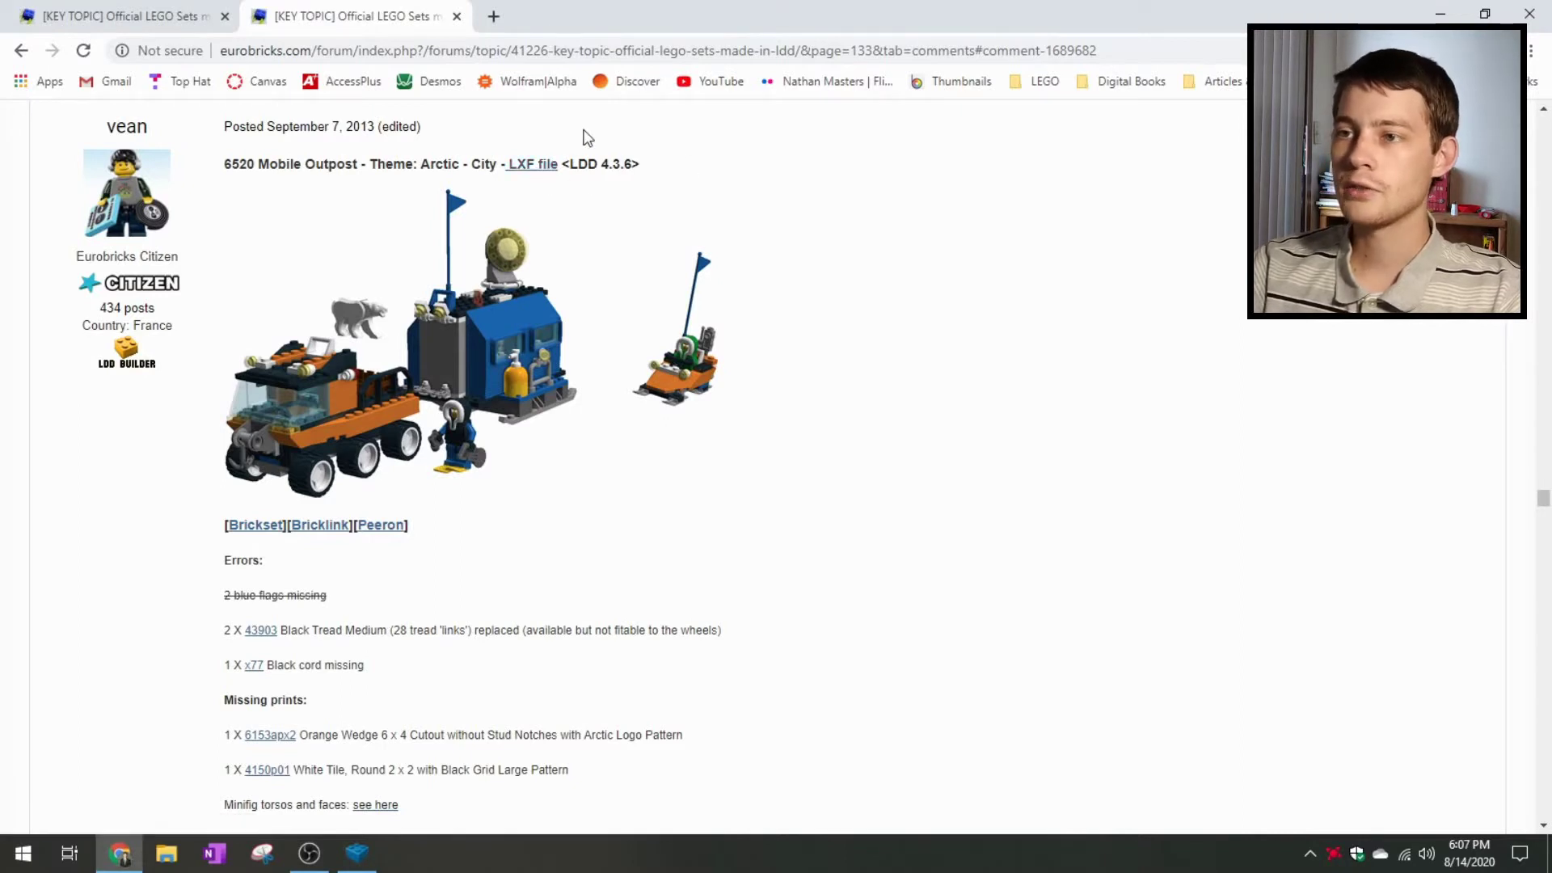
left_click(540, 168)
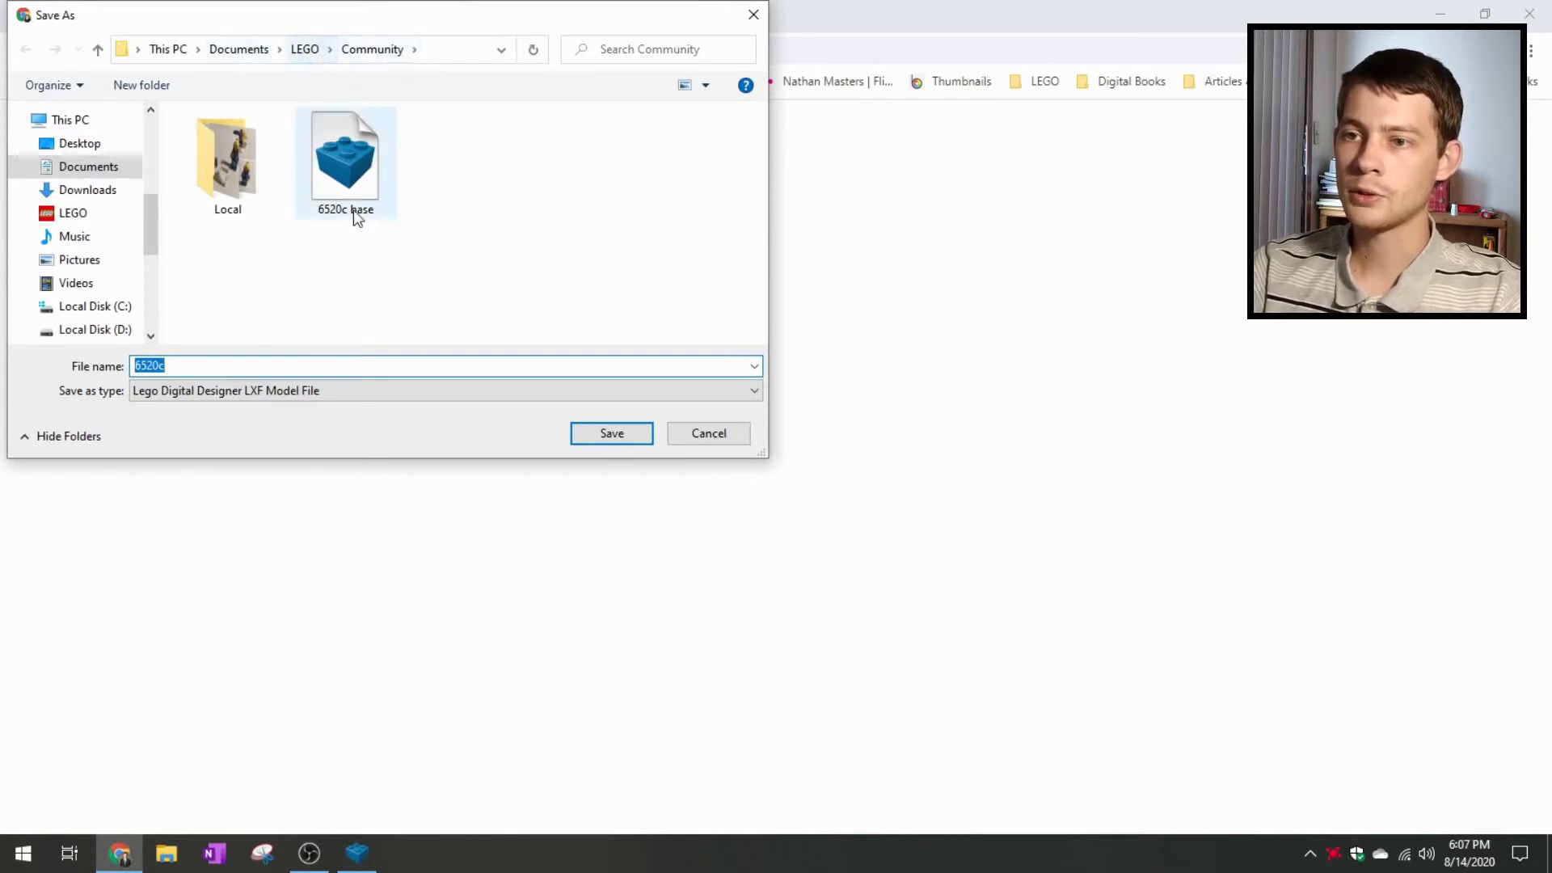
- Save the Mobile Outpost file as 6520c.lxf in the Community folder
left_click(188, 369)
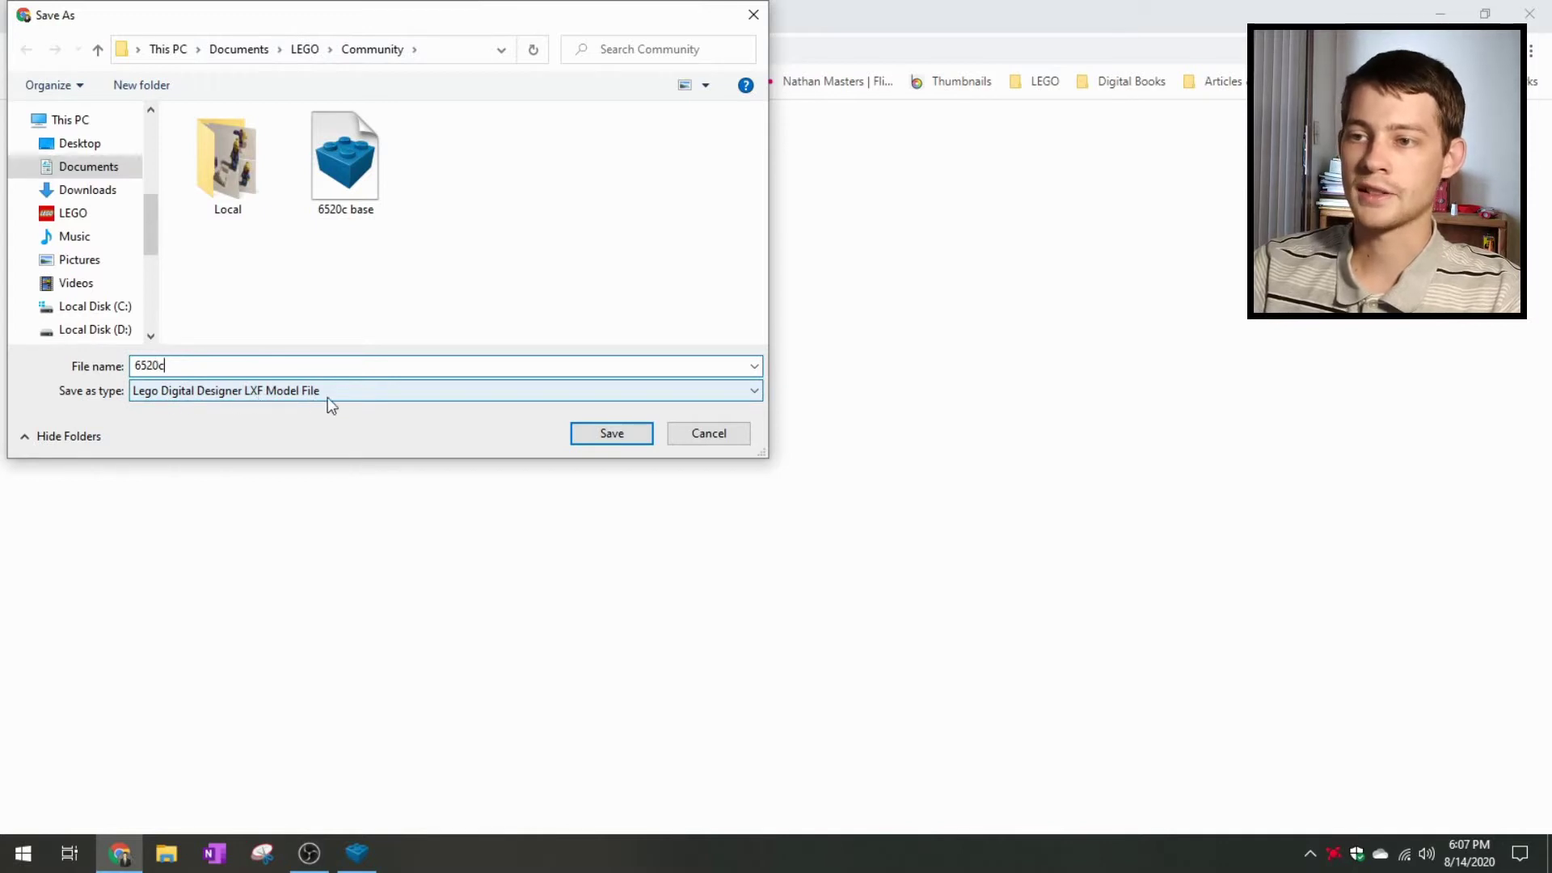
left_click(608, 440)
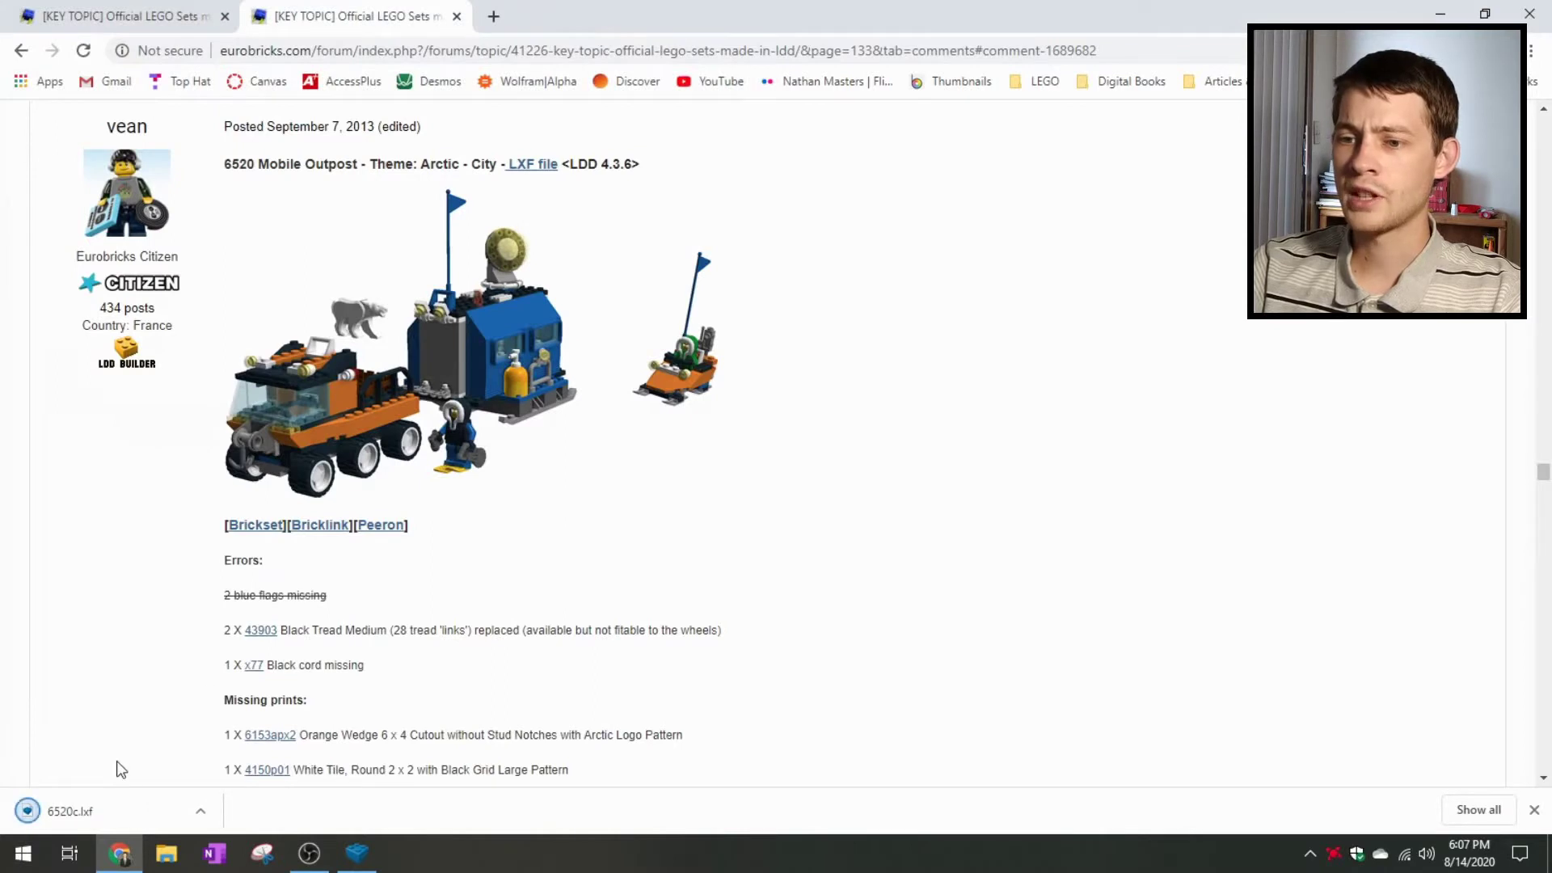
- Save the 6573 Arctic Expedition LXF file as 6573.lxf in the Community folder
scroll(520, 524, "down", 15)
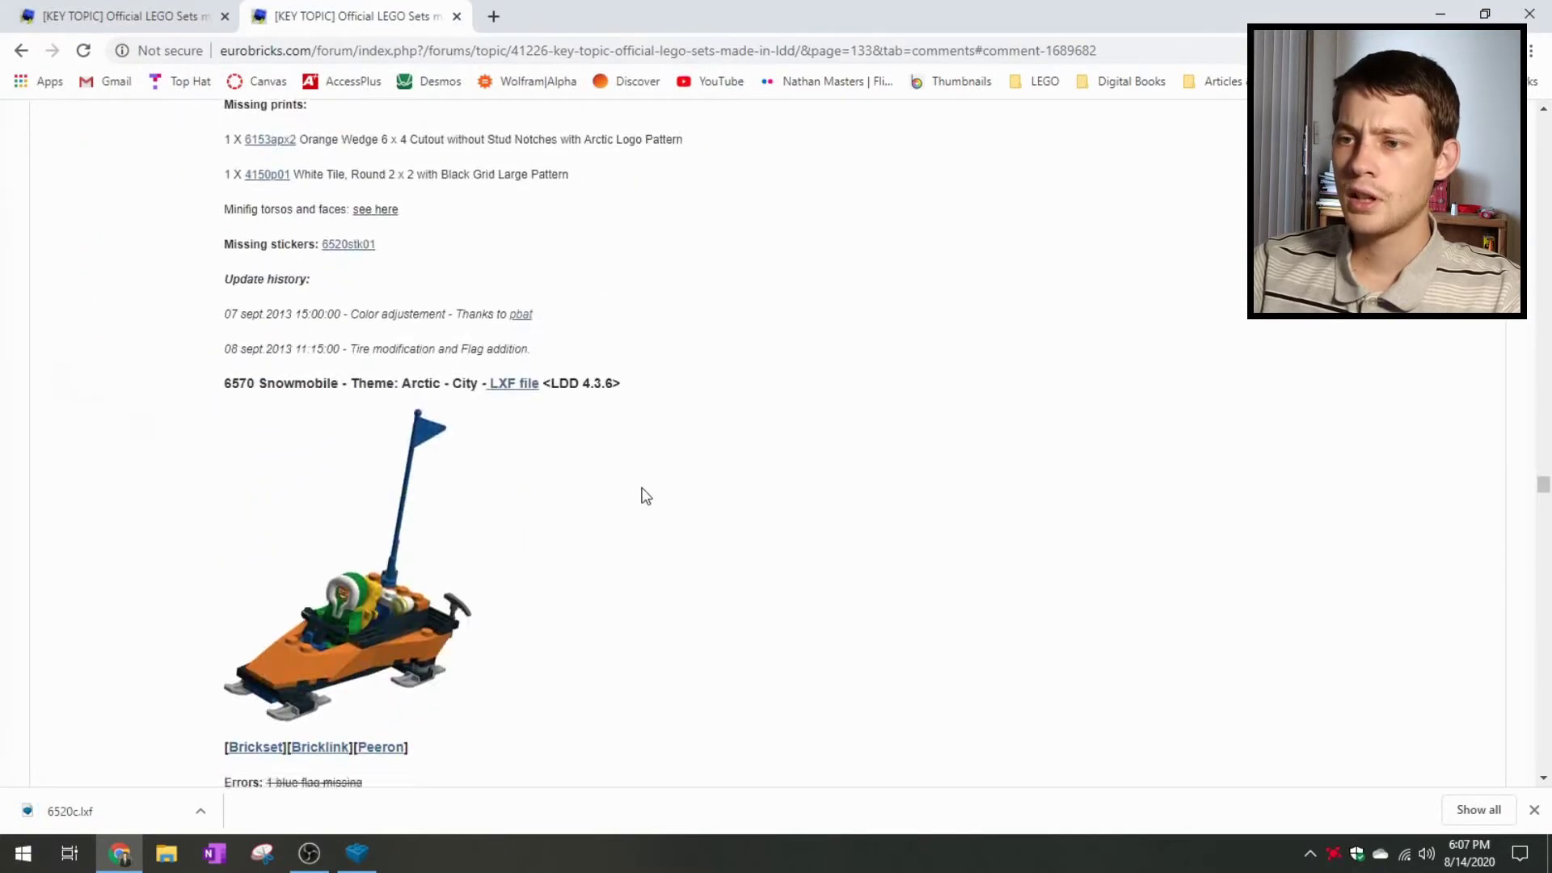
scroll(656, 499, "down", 20)
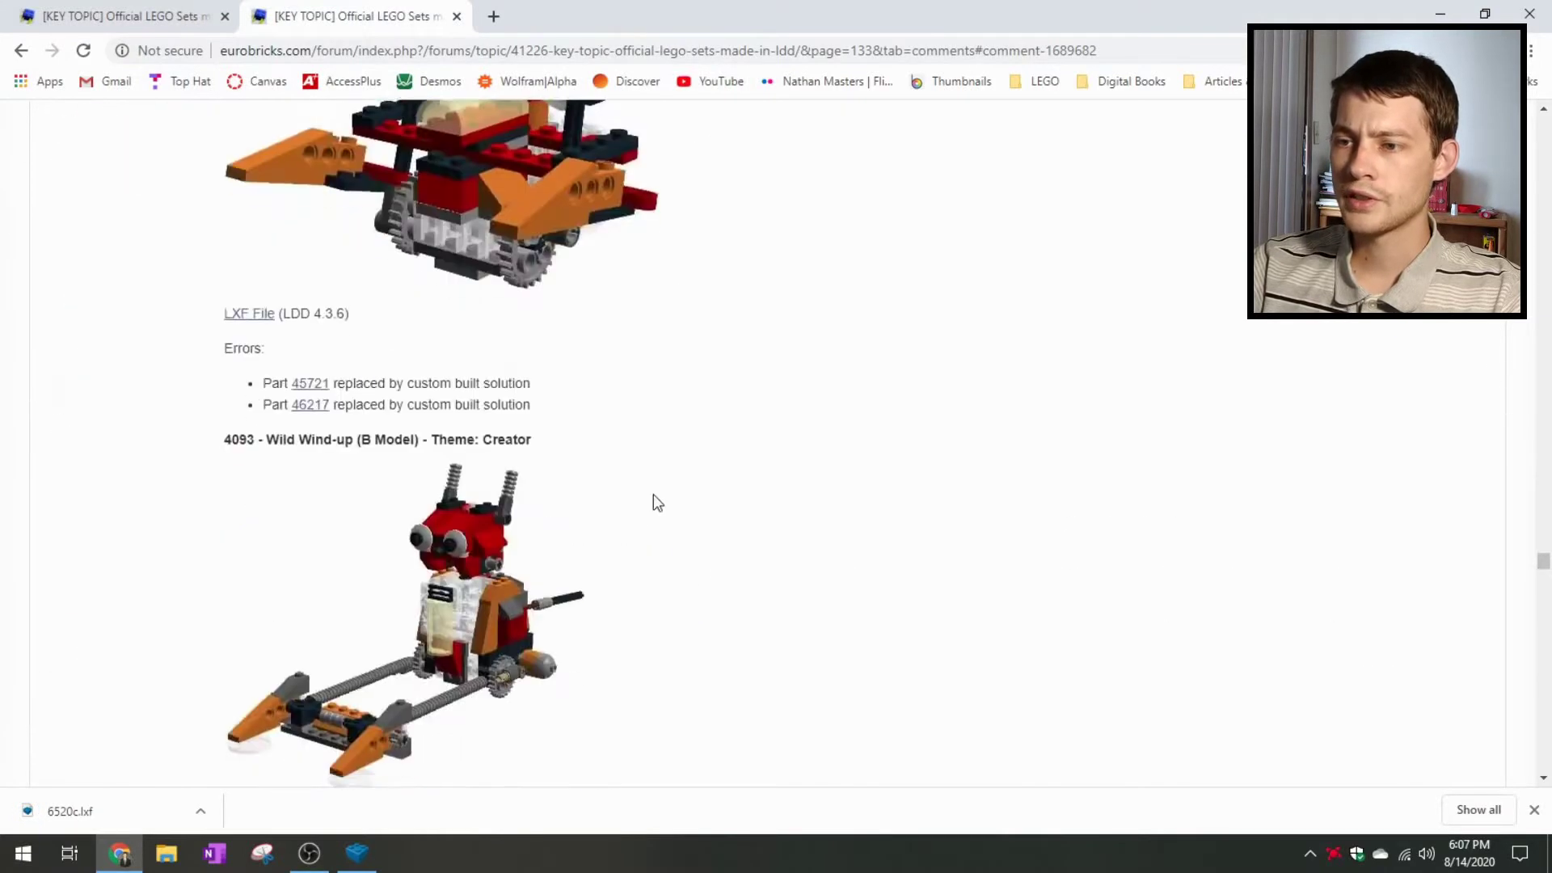
scroll(660, 503, "down", 20)
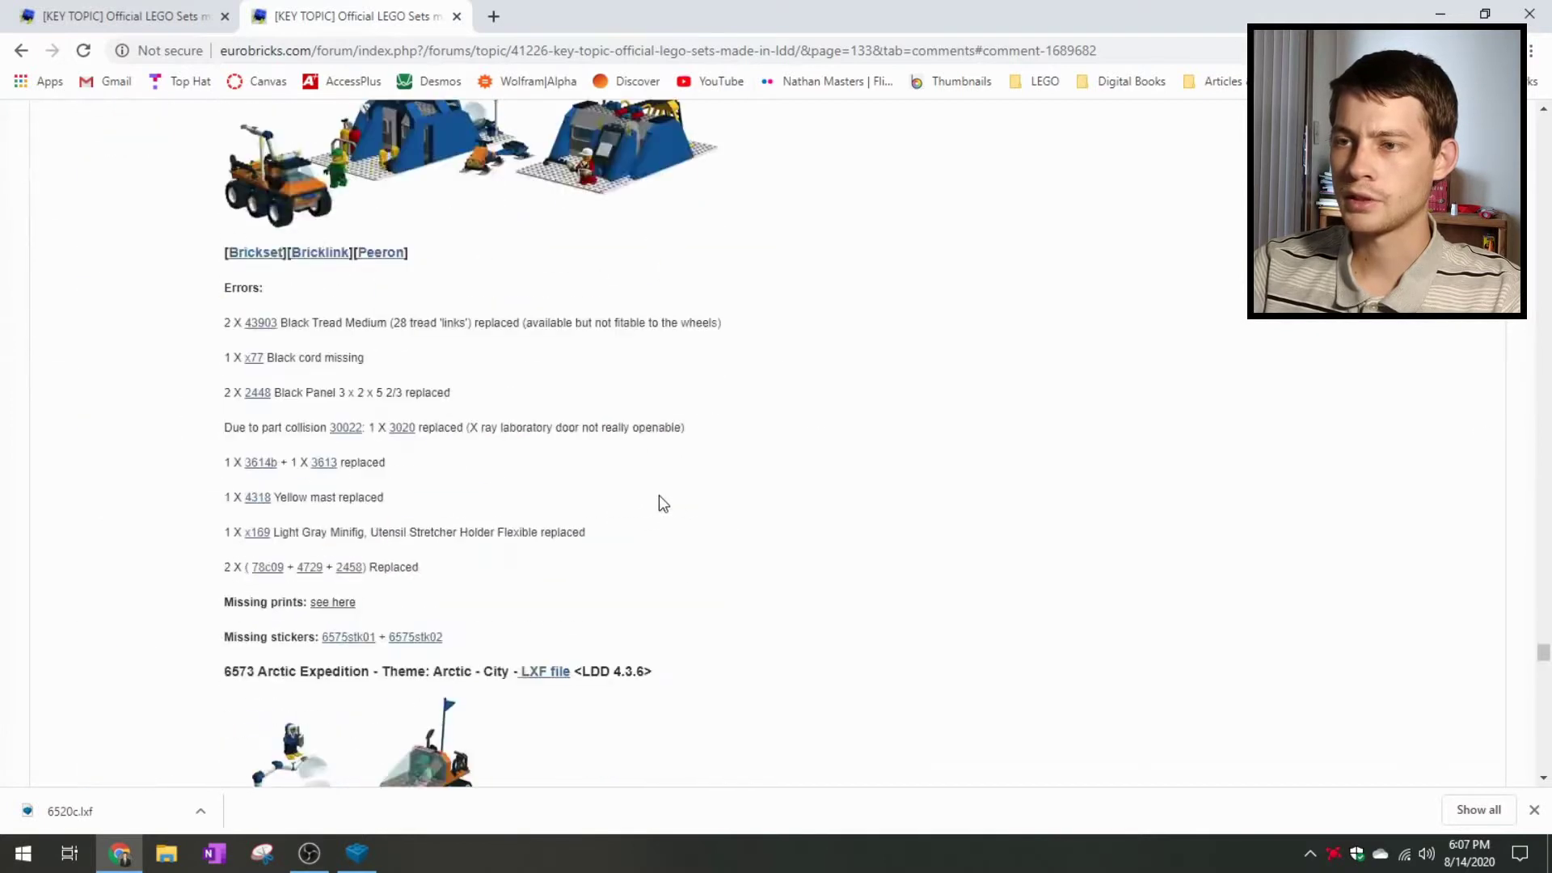
scroll(658, 495, "down", 8)
scroll(662, 506, "up", 8)
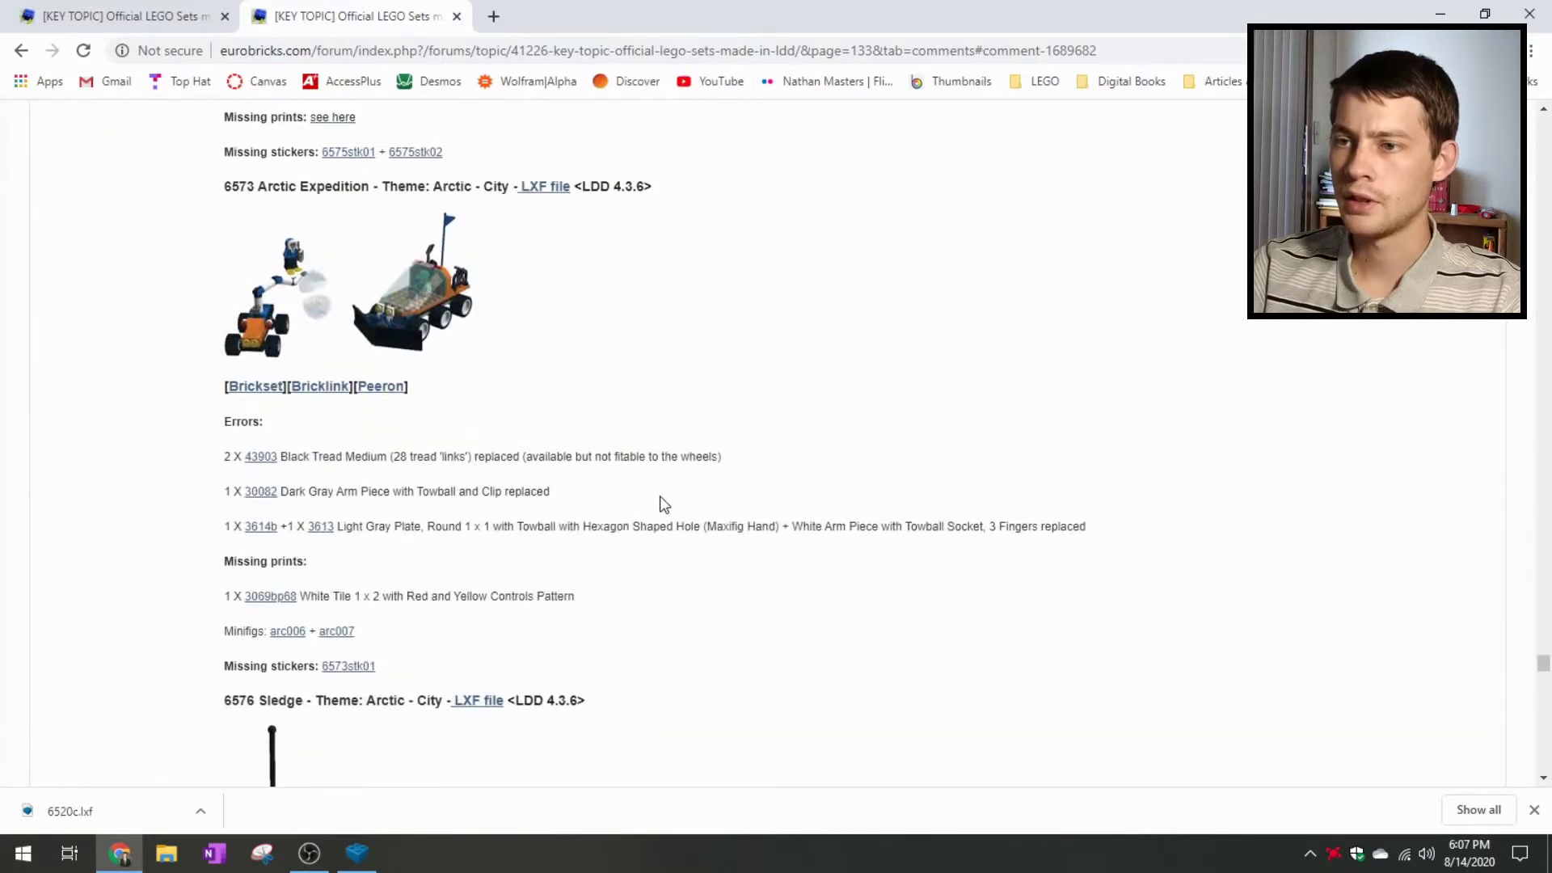
left_click(568, 197)
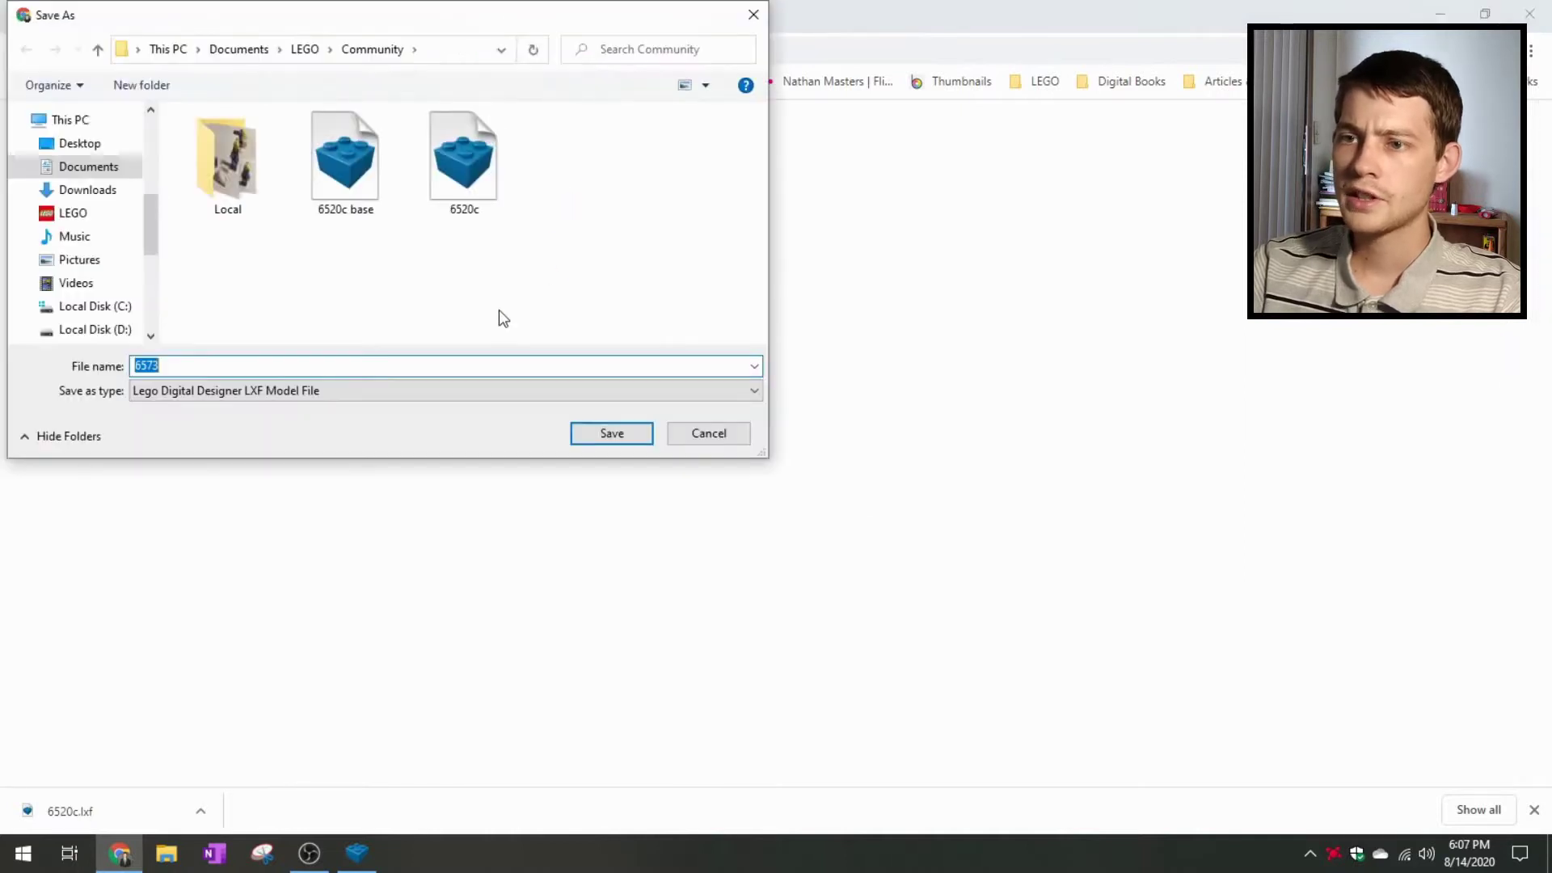
left_click(172, 366)
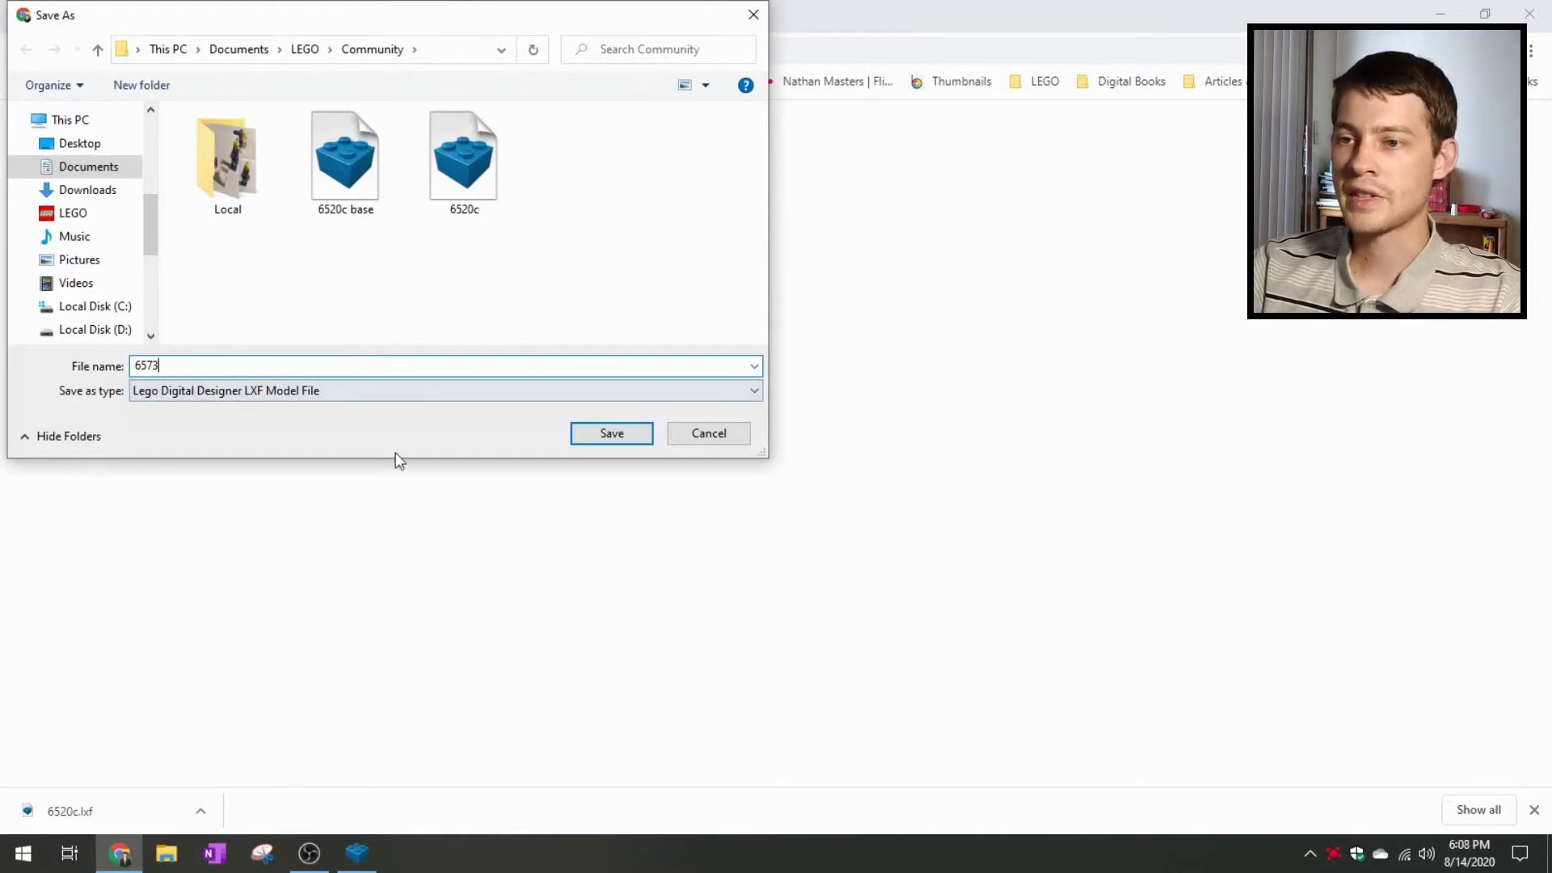
left_click(638, 440)
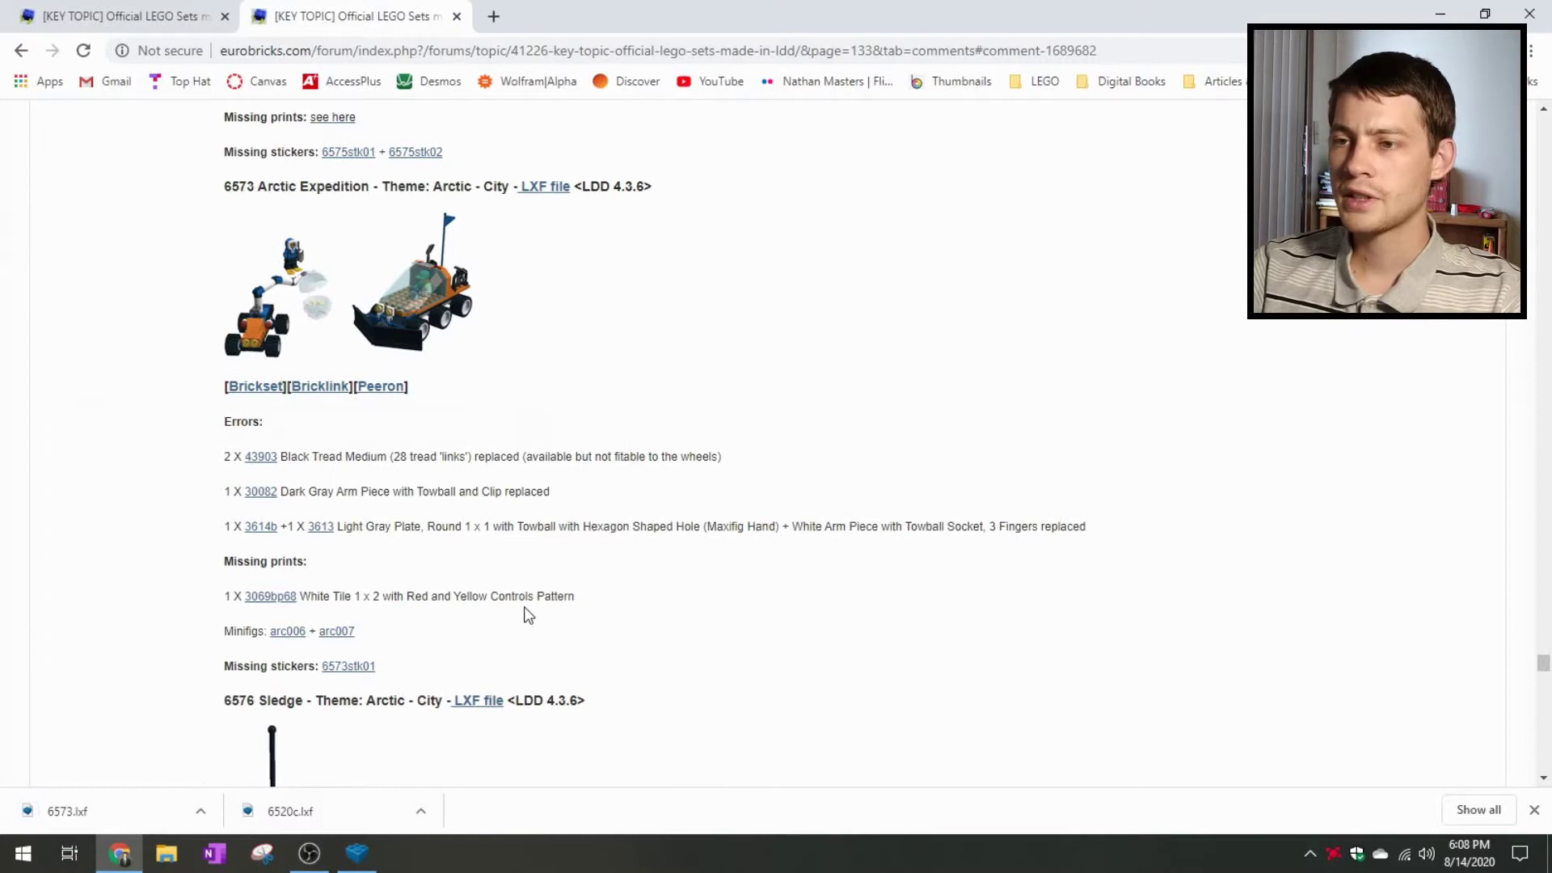
- Return to the sets index tab, dismiss the downloads list, and switch back to LDD's empty Untitled5
scroll(557, 610, "down", 1)
scroll(889, 533, "down", 3)
scroll(769, 544, "up", 1)
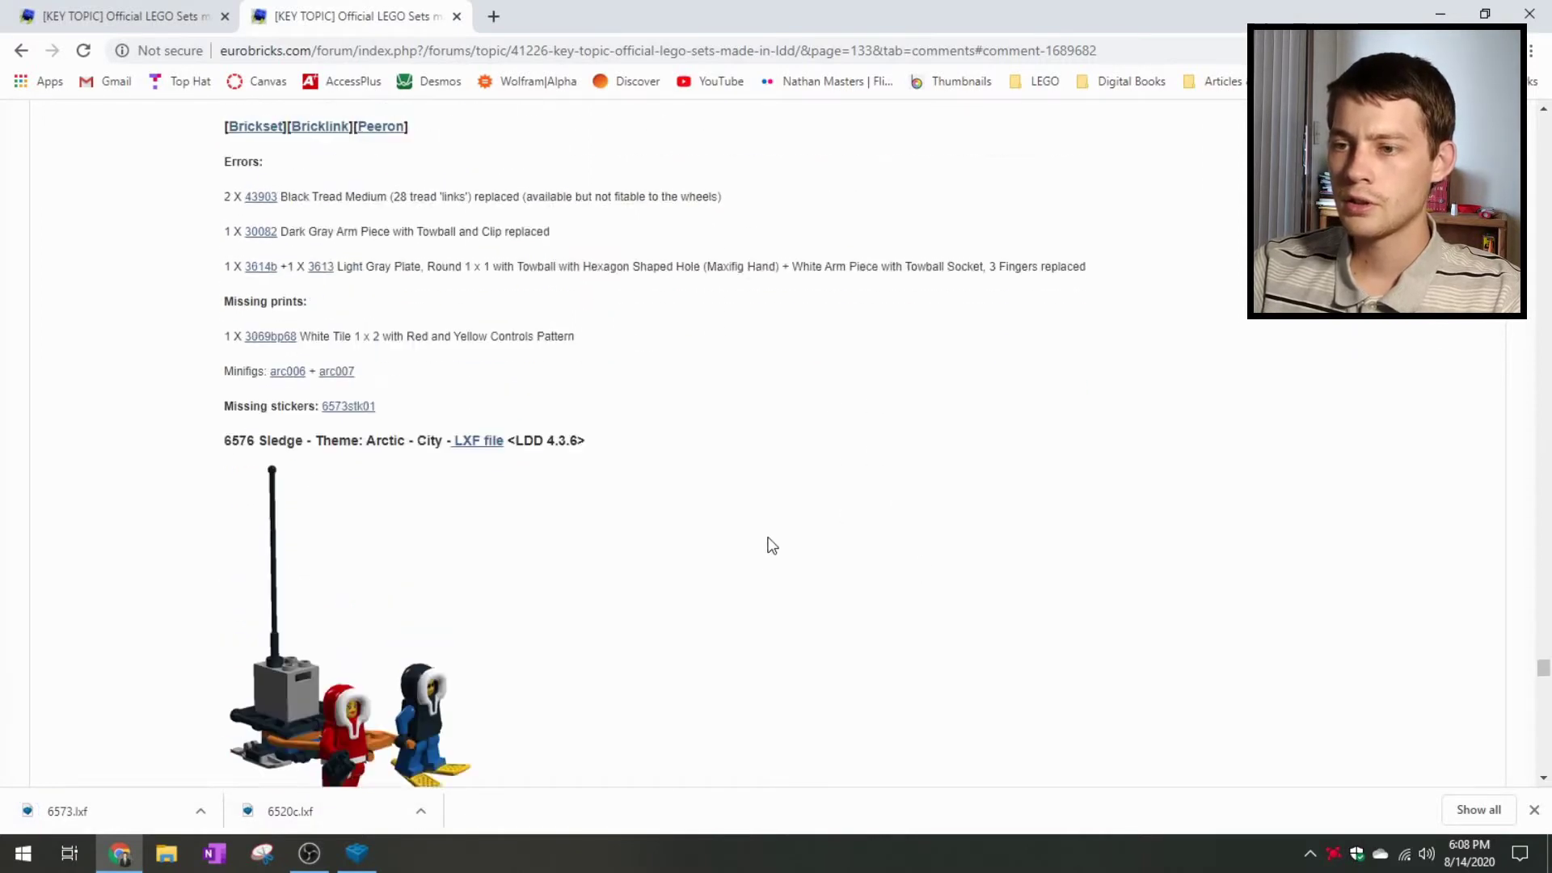
scroll(221, 483, "up", 4)
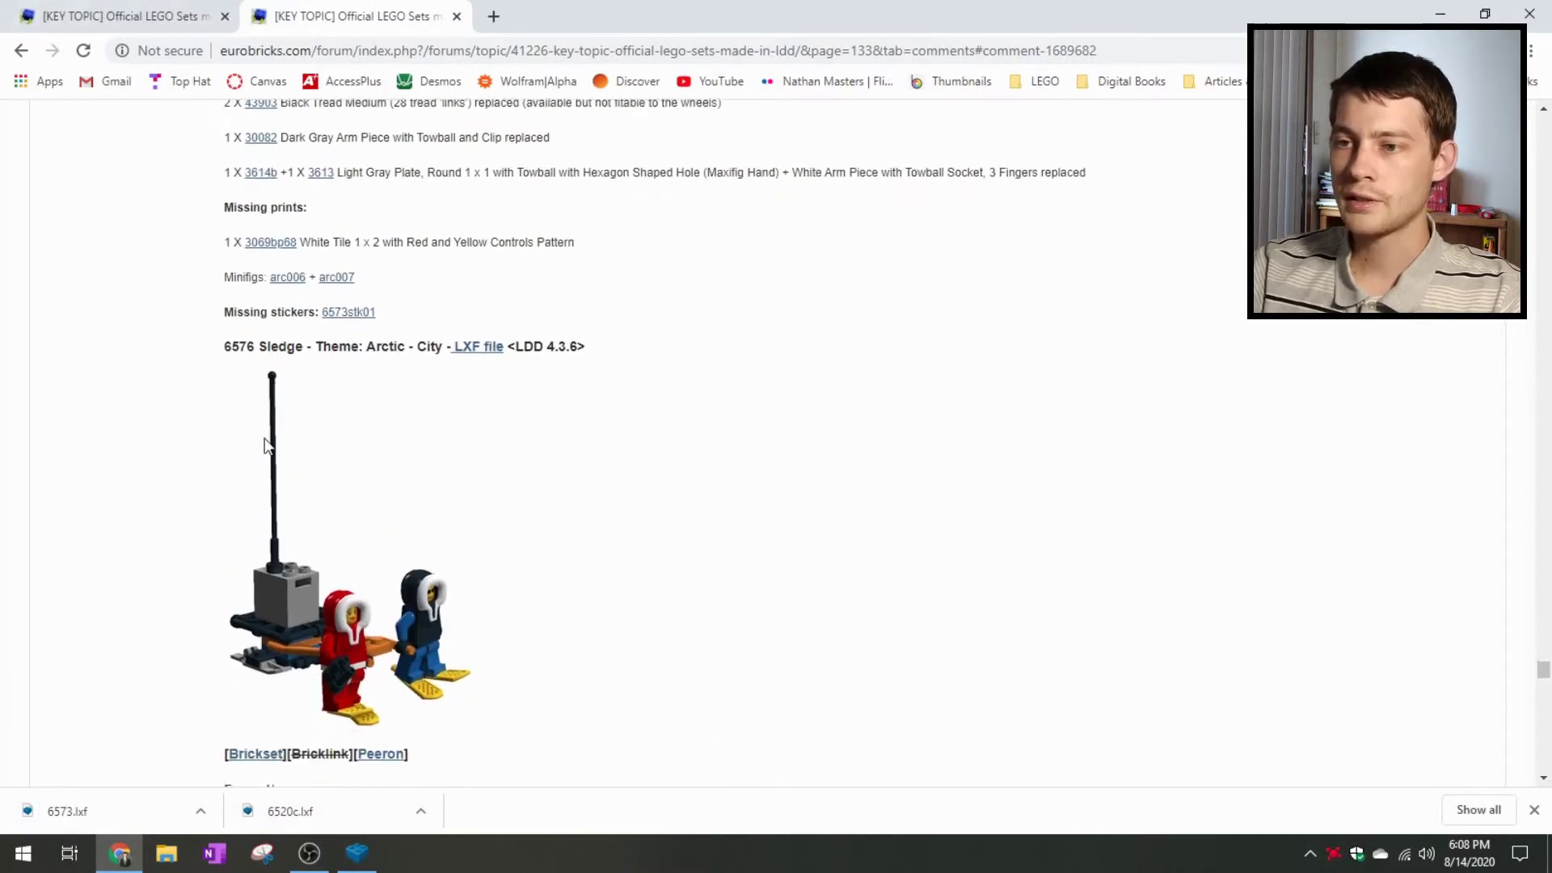
left_click(135, 19)
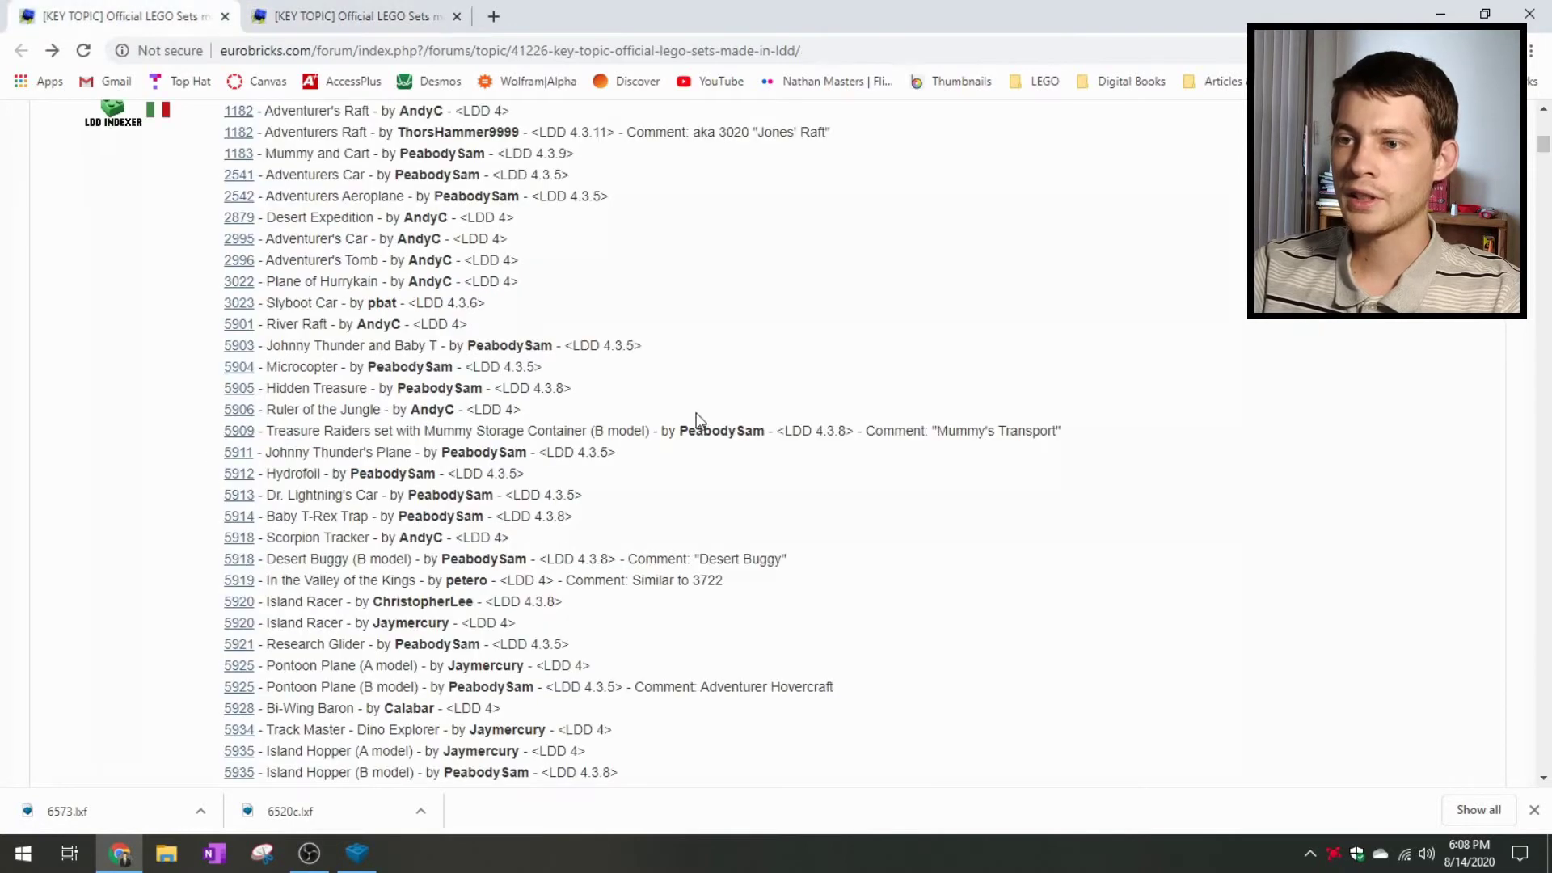
scroll(696, 423, "up", 15)
scroll(693, 377, "up", 20)
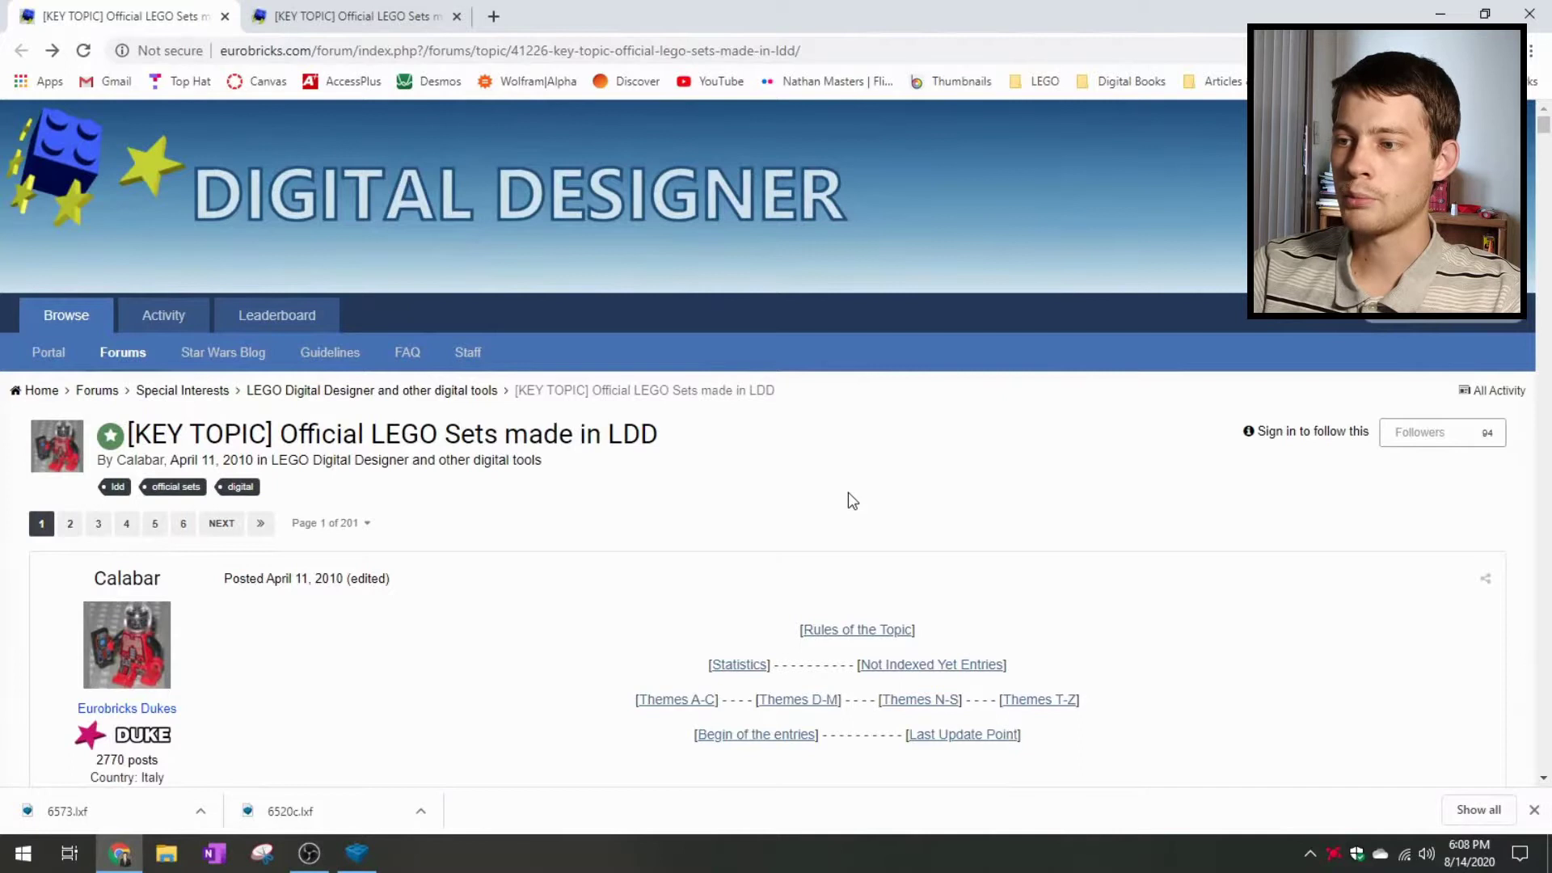
scroll(846, 509, "down", 2)
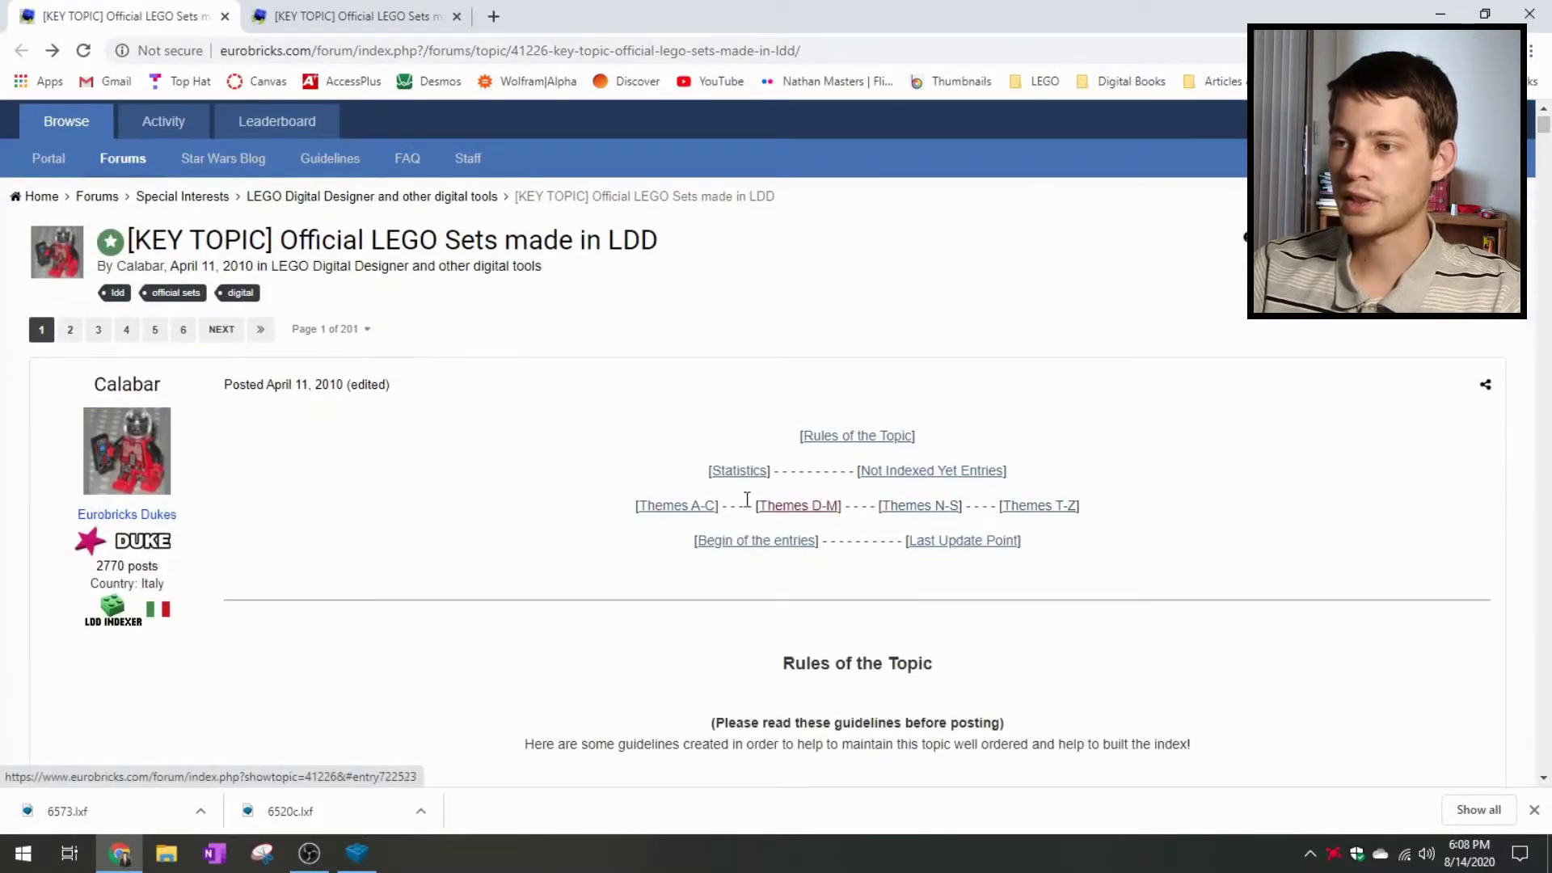
scroll(46, 769, "up", 2)
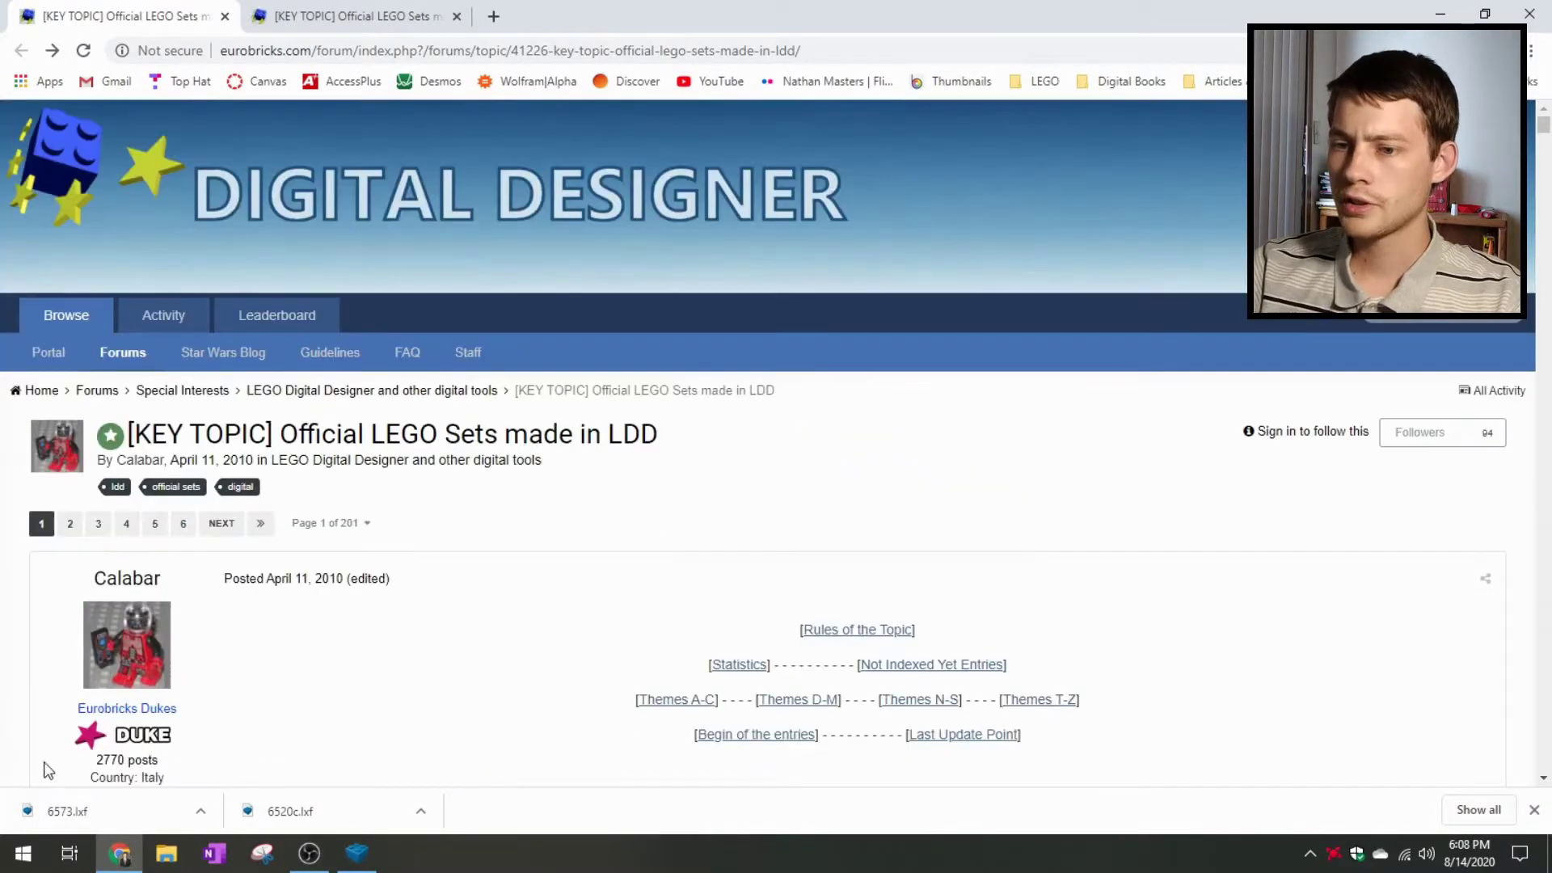
left_click(1533, 809)
left_click(357, 853)
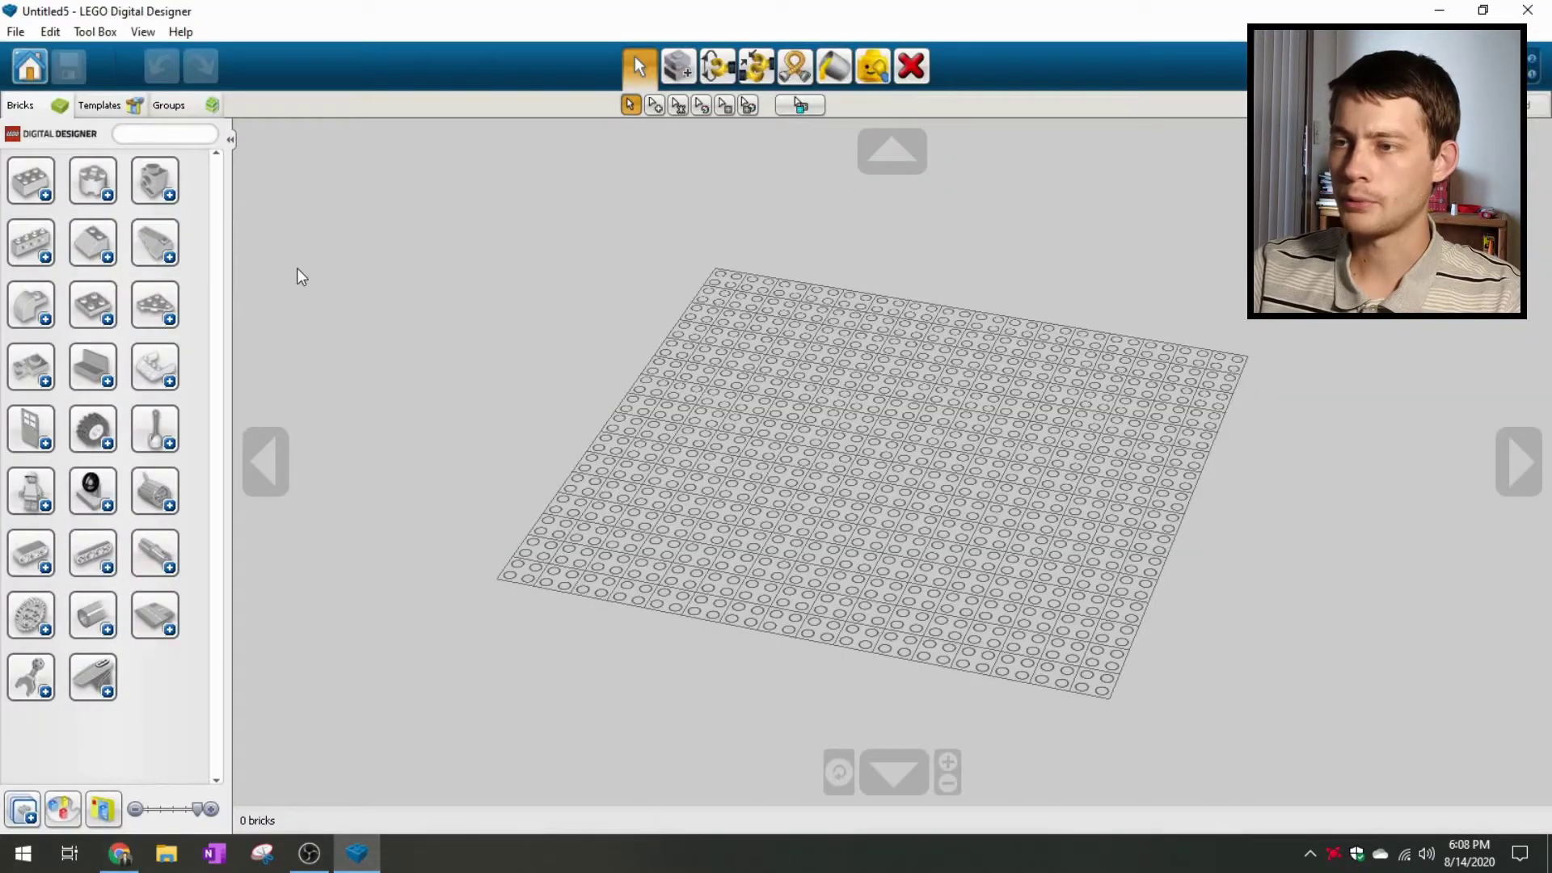
- Import the 6520c model from Documents > LEGO > Community via File > Import model
left_click(10, 32)
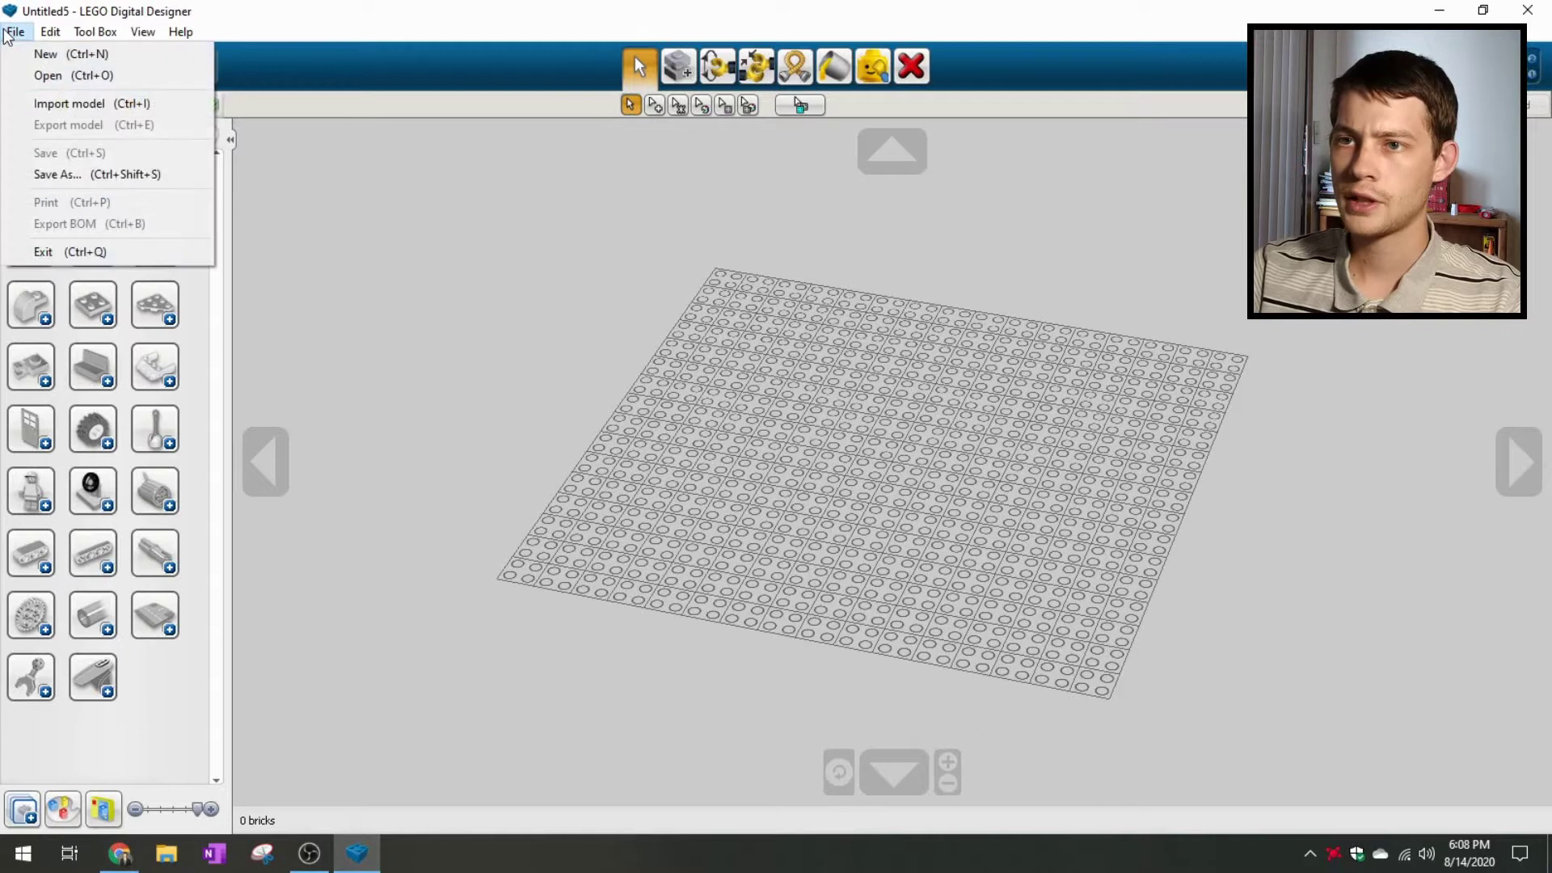
left_click(53, 103)
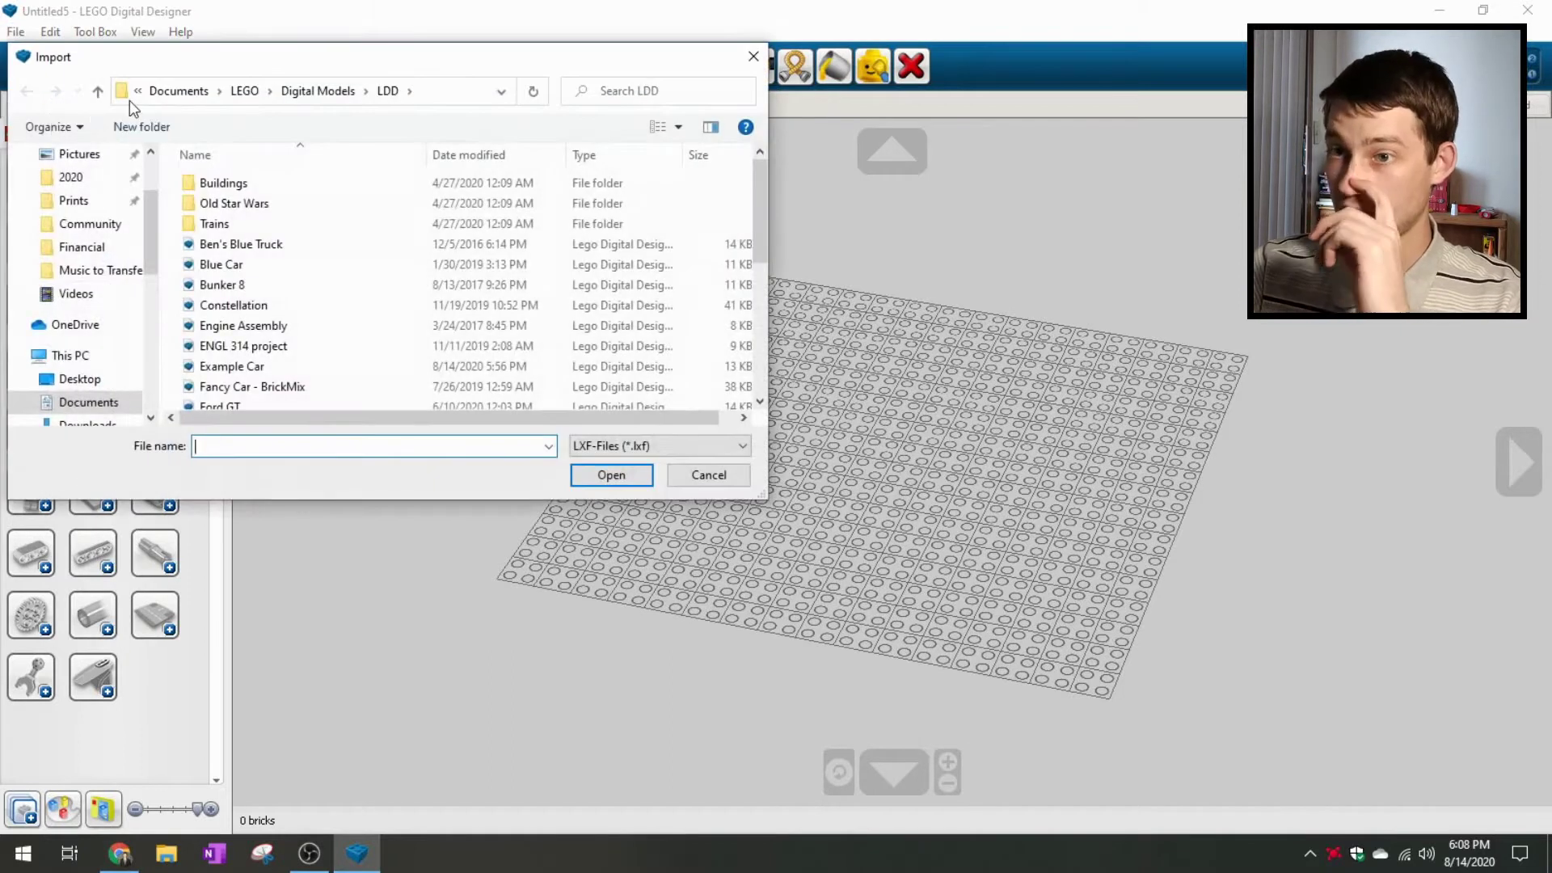
scroll(90, 335, "down", 2)
left_click(90, 336)
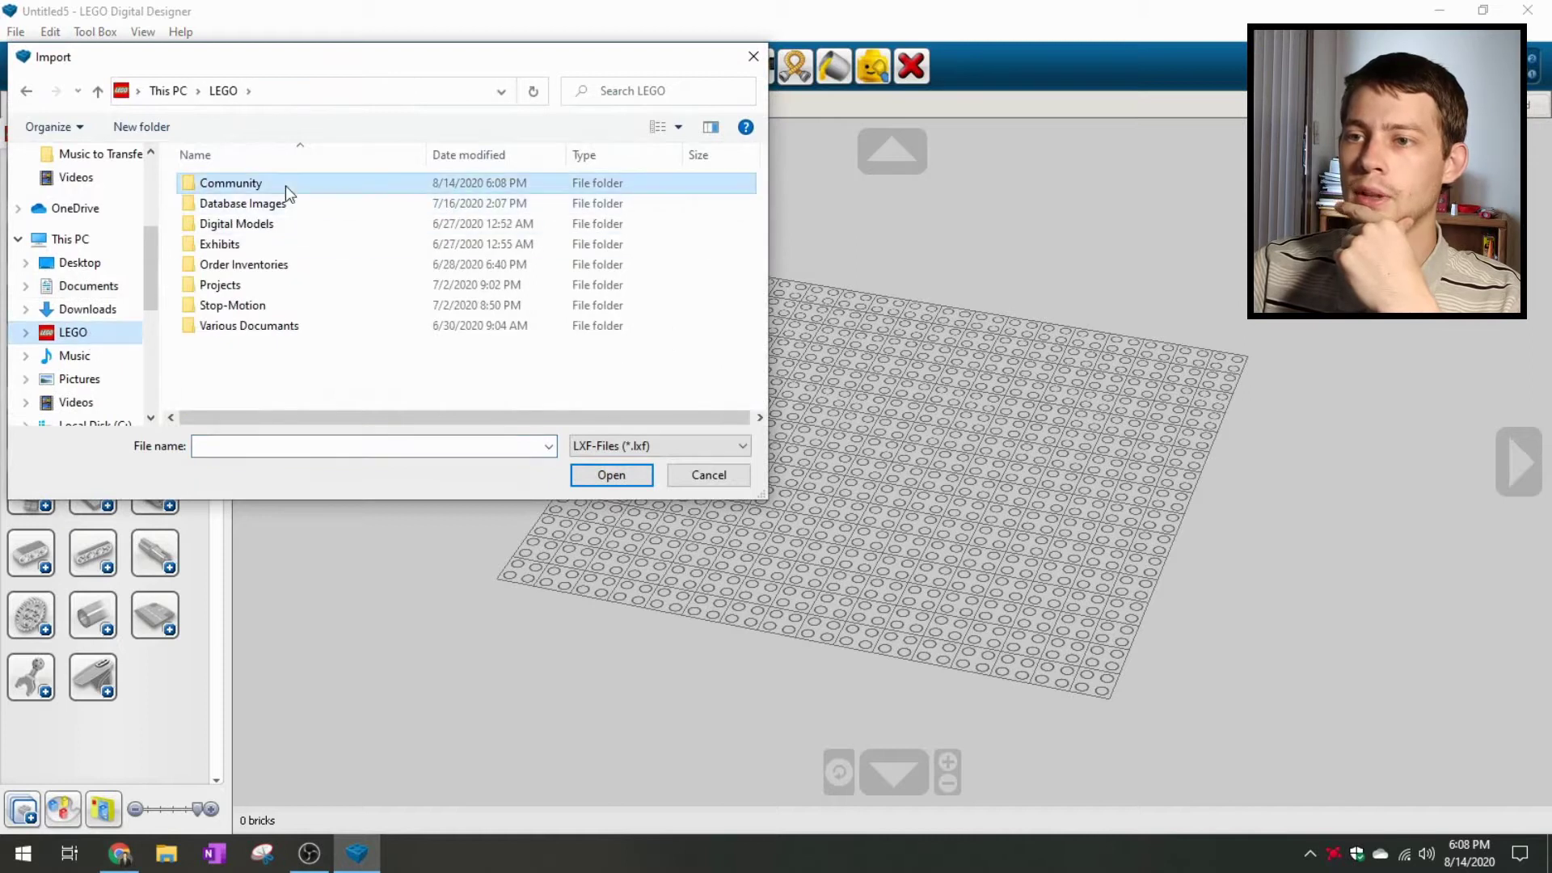
double_click(284, 186)
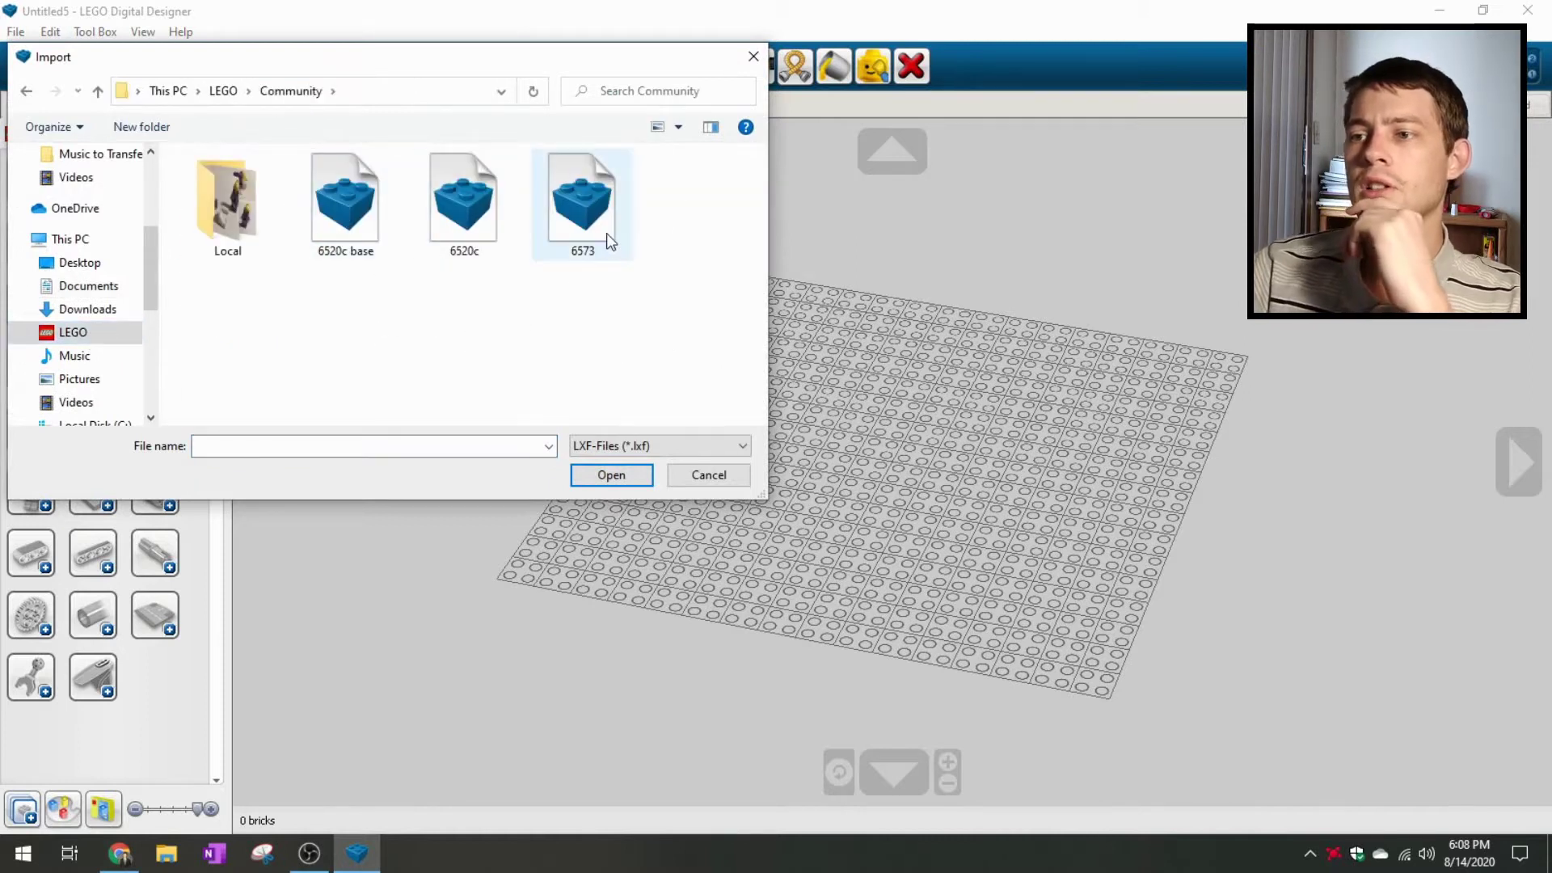
left_click(476, 228)
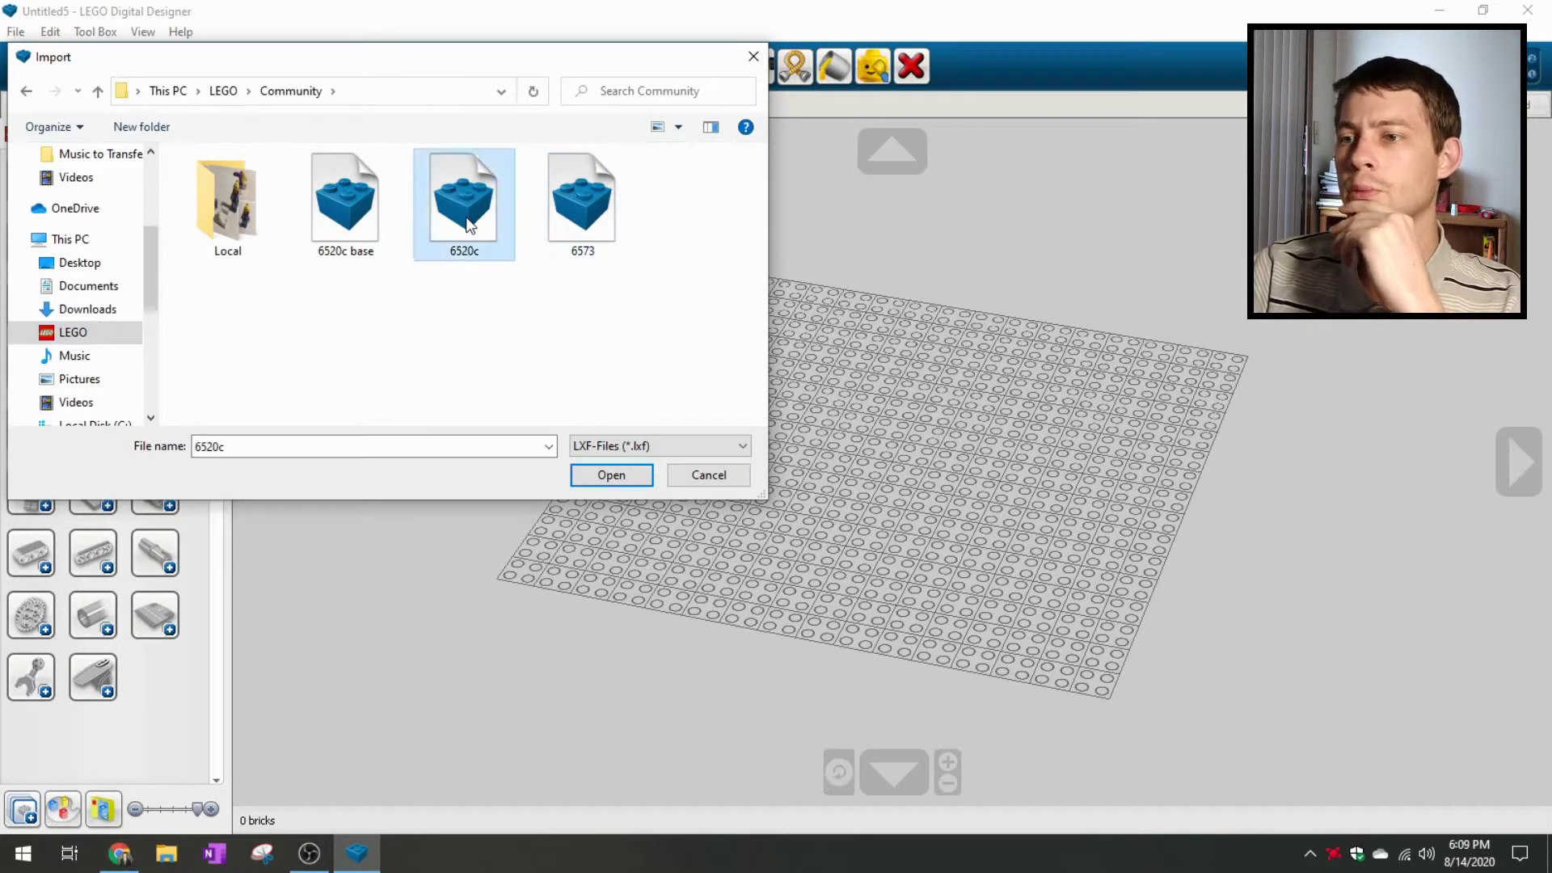
left_click(611, 477)
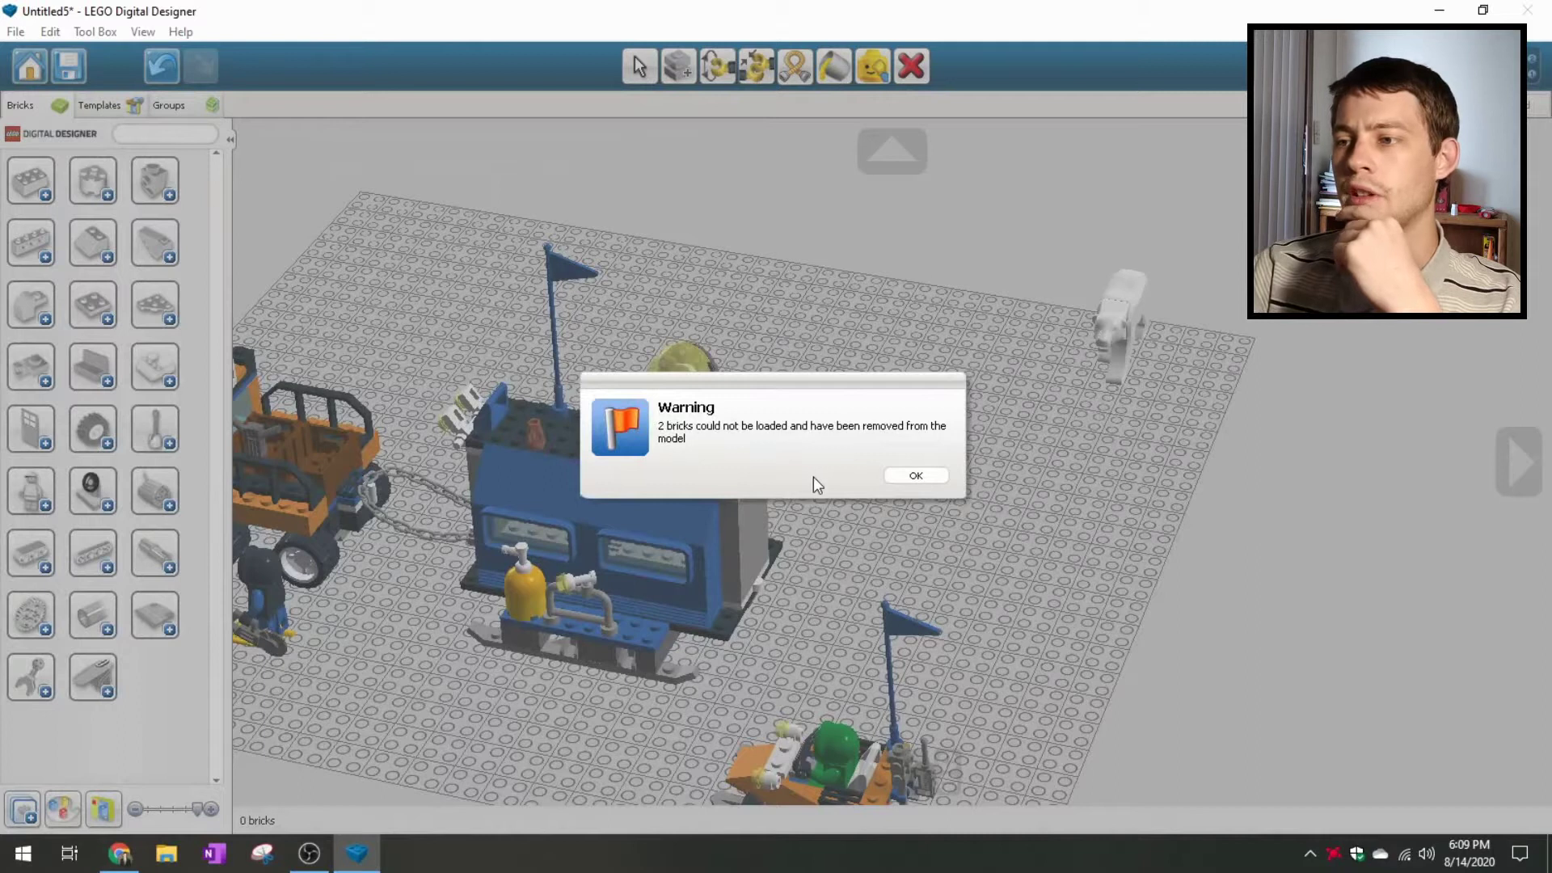
- Dismiss the missing-bricks warning and move the polar bear onto the Mobile Outpost's roof
left_click(917, 477)
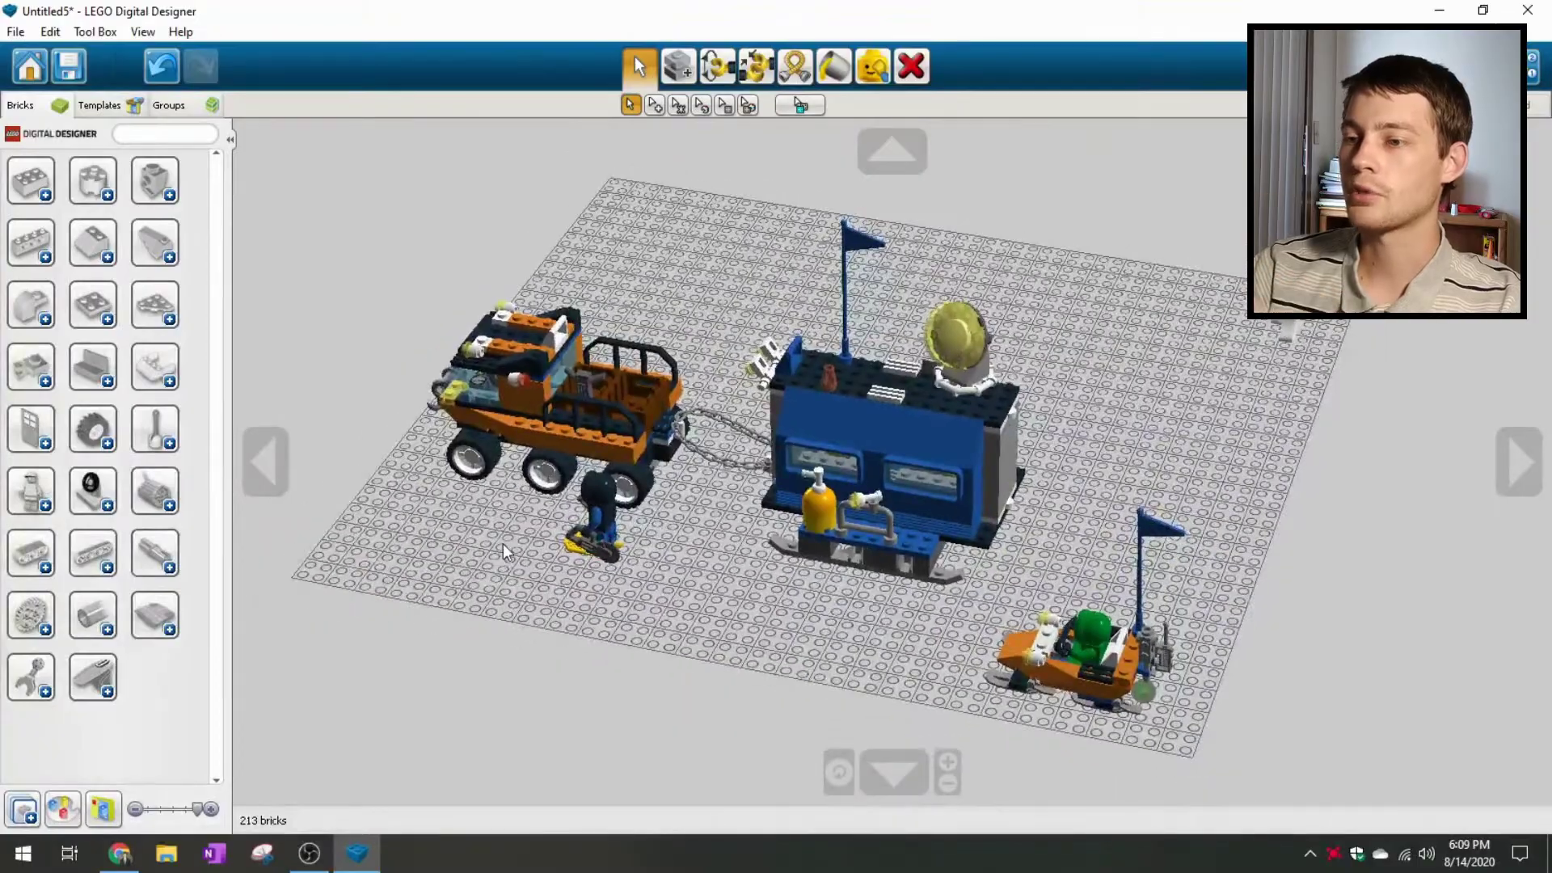
right_click_drag(509, 566, 1241, 633)
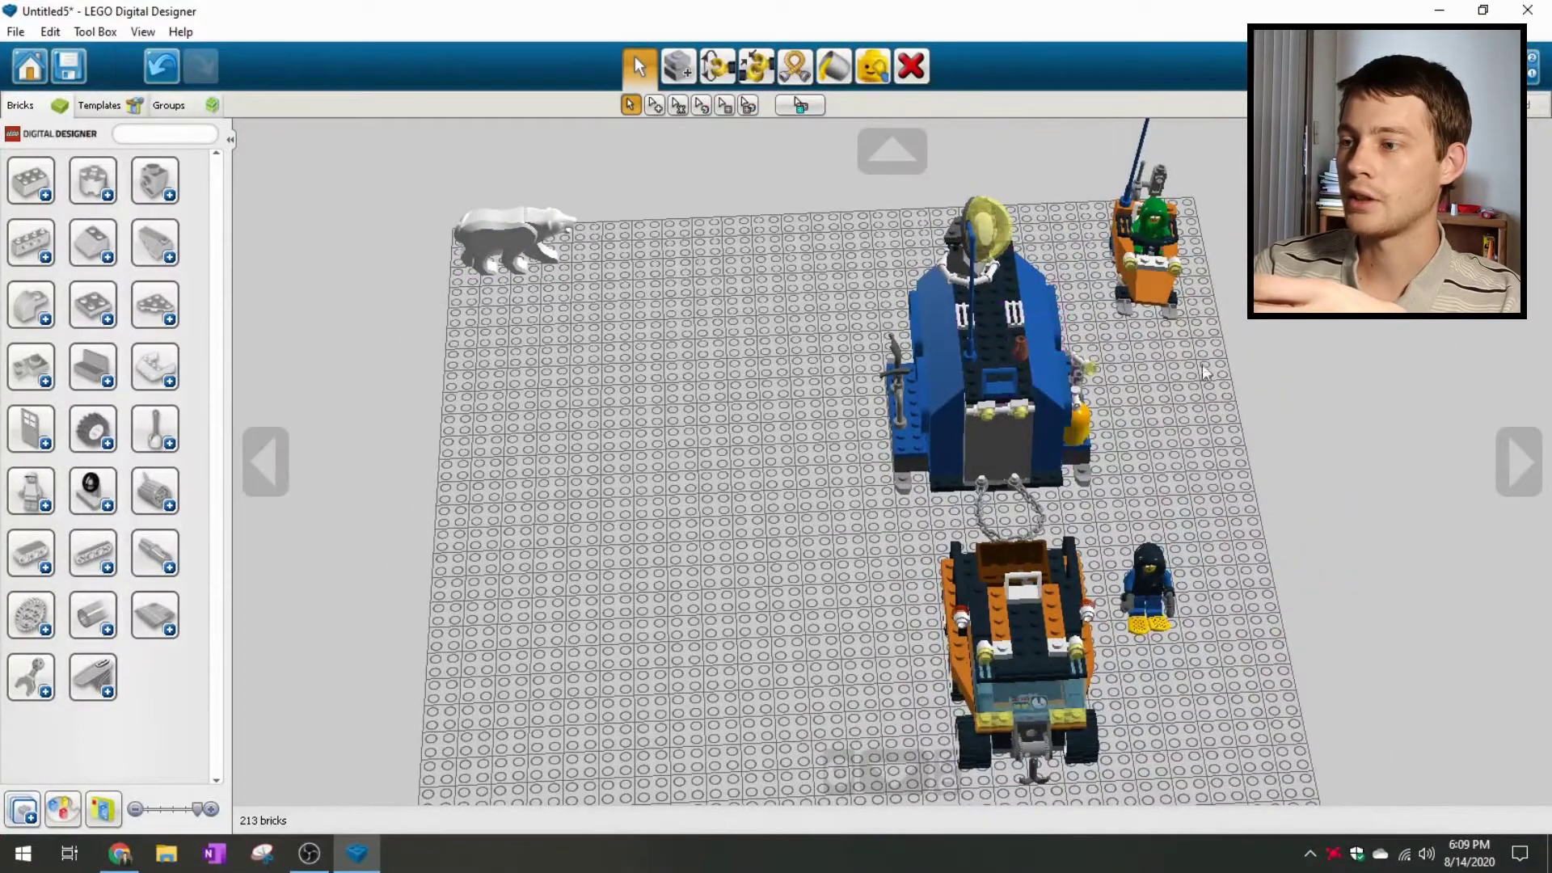
right_click_drag(1208, 374, 612, 531)
left_click_drag(439, 451, 652, 369)
mouse_move(741, 461)
right_mouse_down()
mouse_move(679, 483)
mouse_move(764, 453)
mouse_move(737, 432)
right_mouse_up()
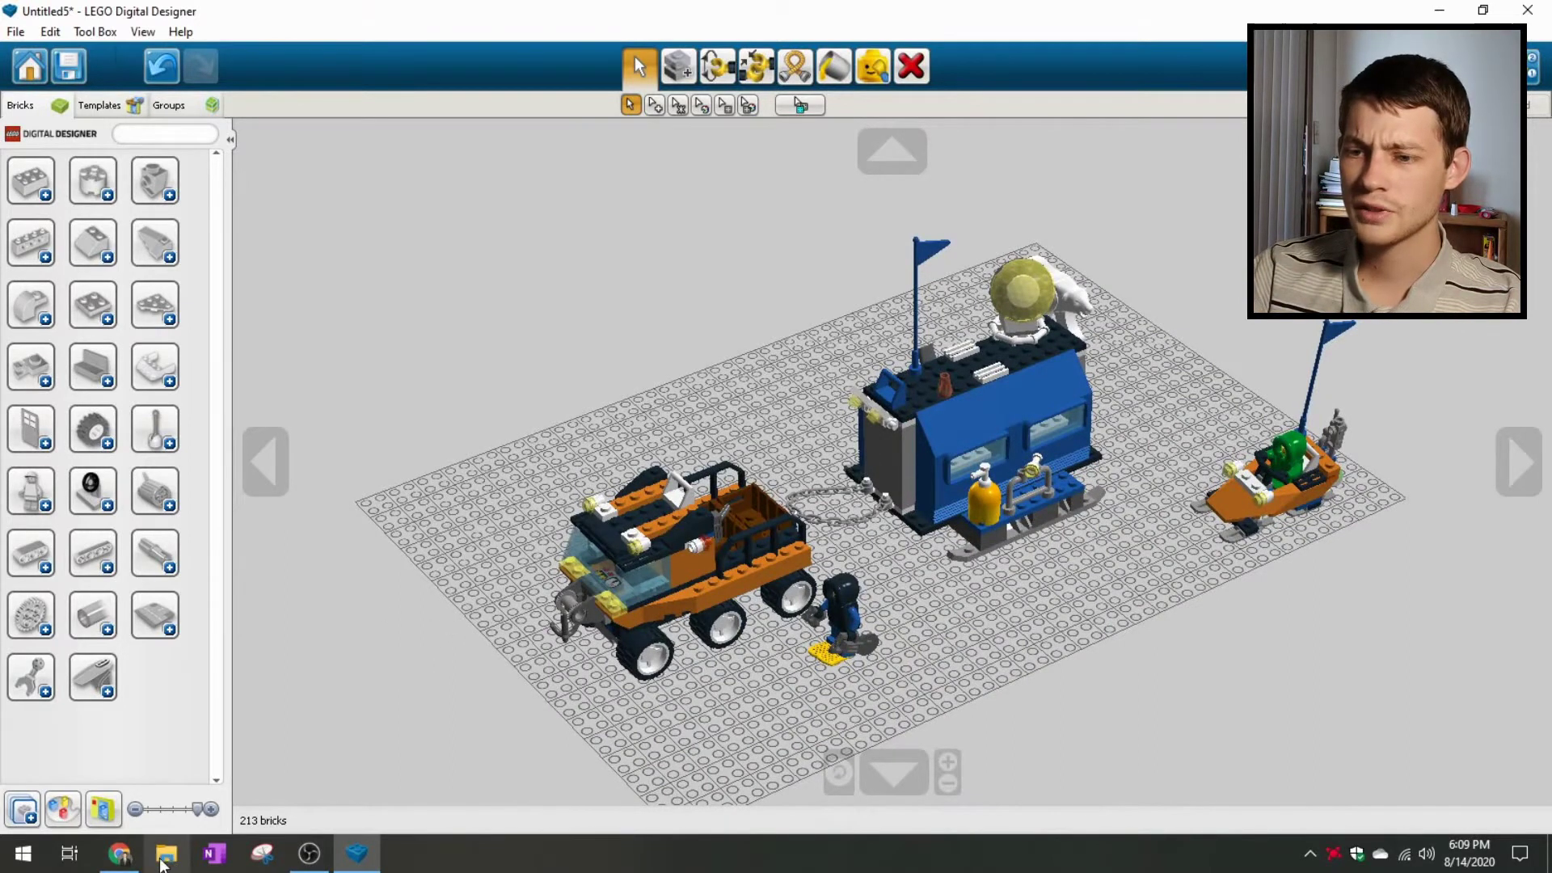
- Check the Errors list in the Eurobricks 6520 Mobile Outpost post, then return to LDD
left_click(119, 854)
left_click(341, 13)
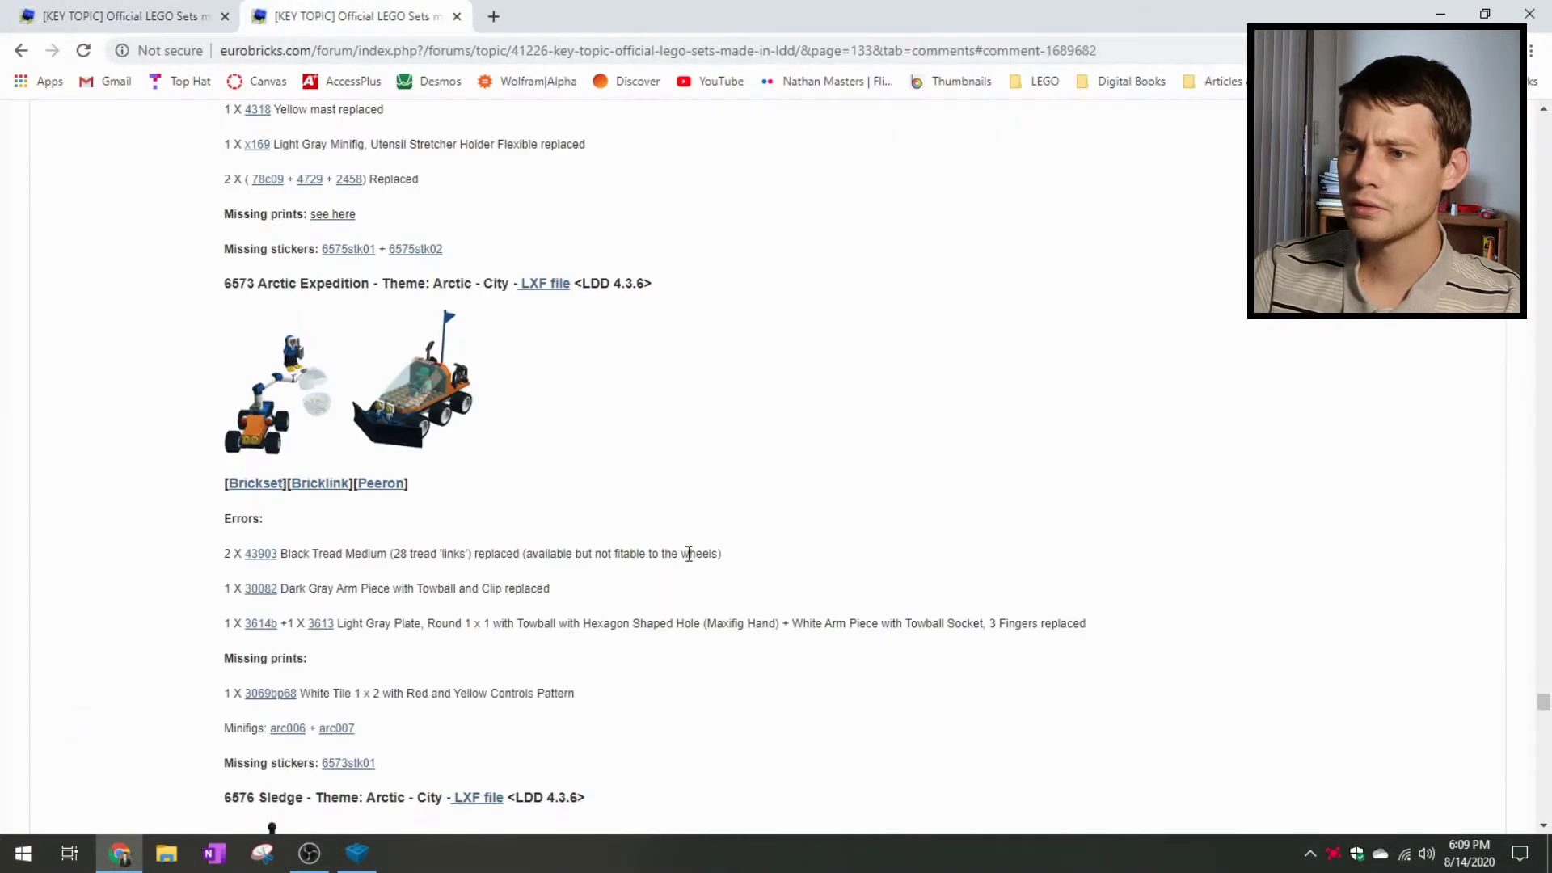
scroll(726, 564, "up", 15)
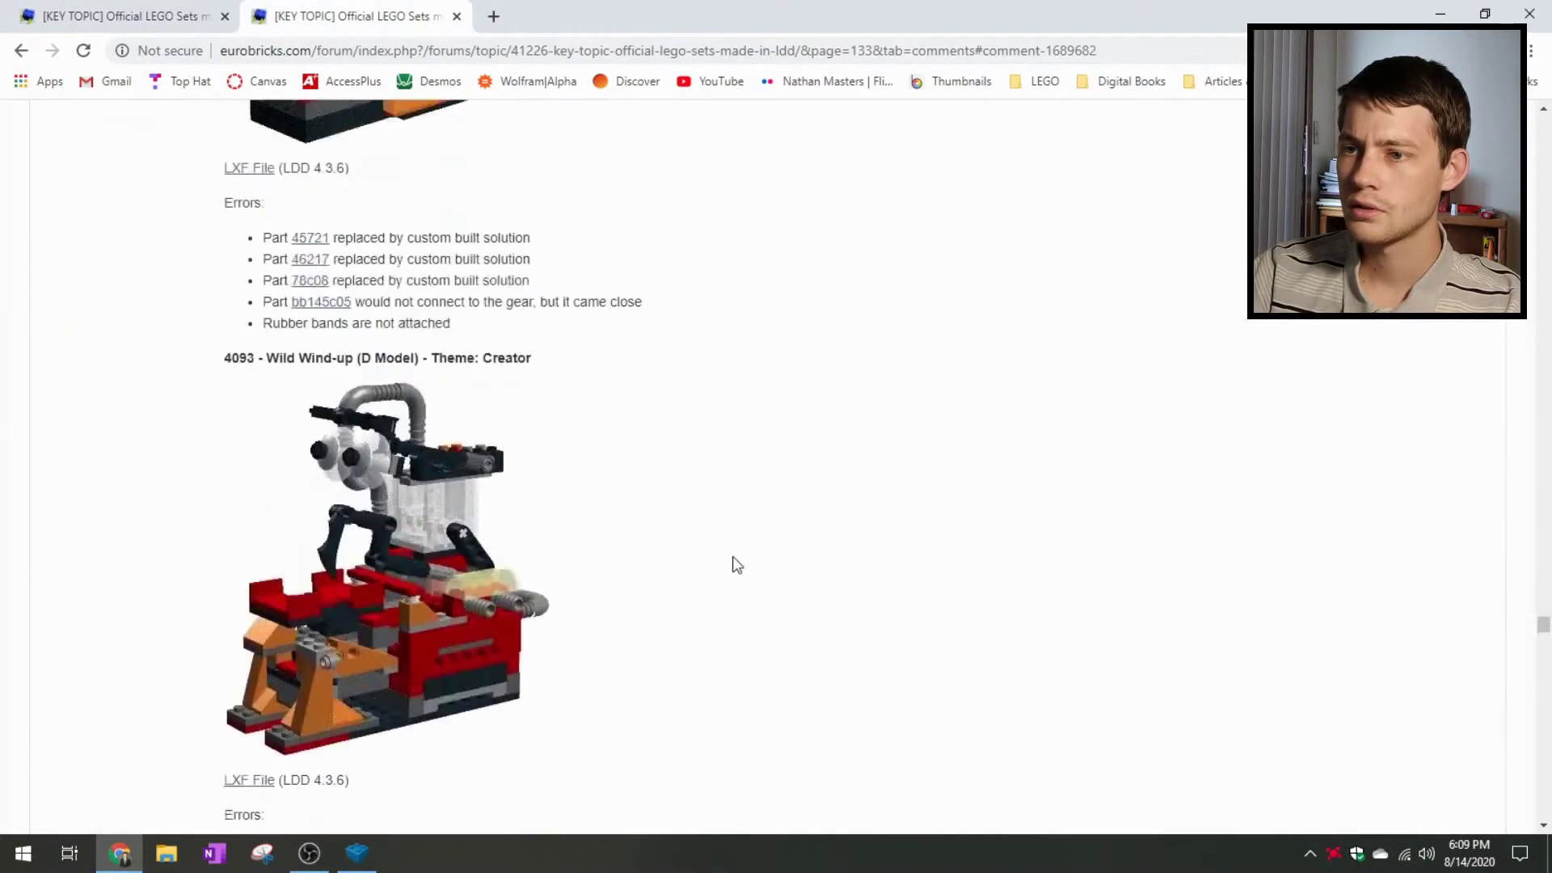
scroll(781, 594, "up", 15)
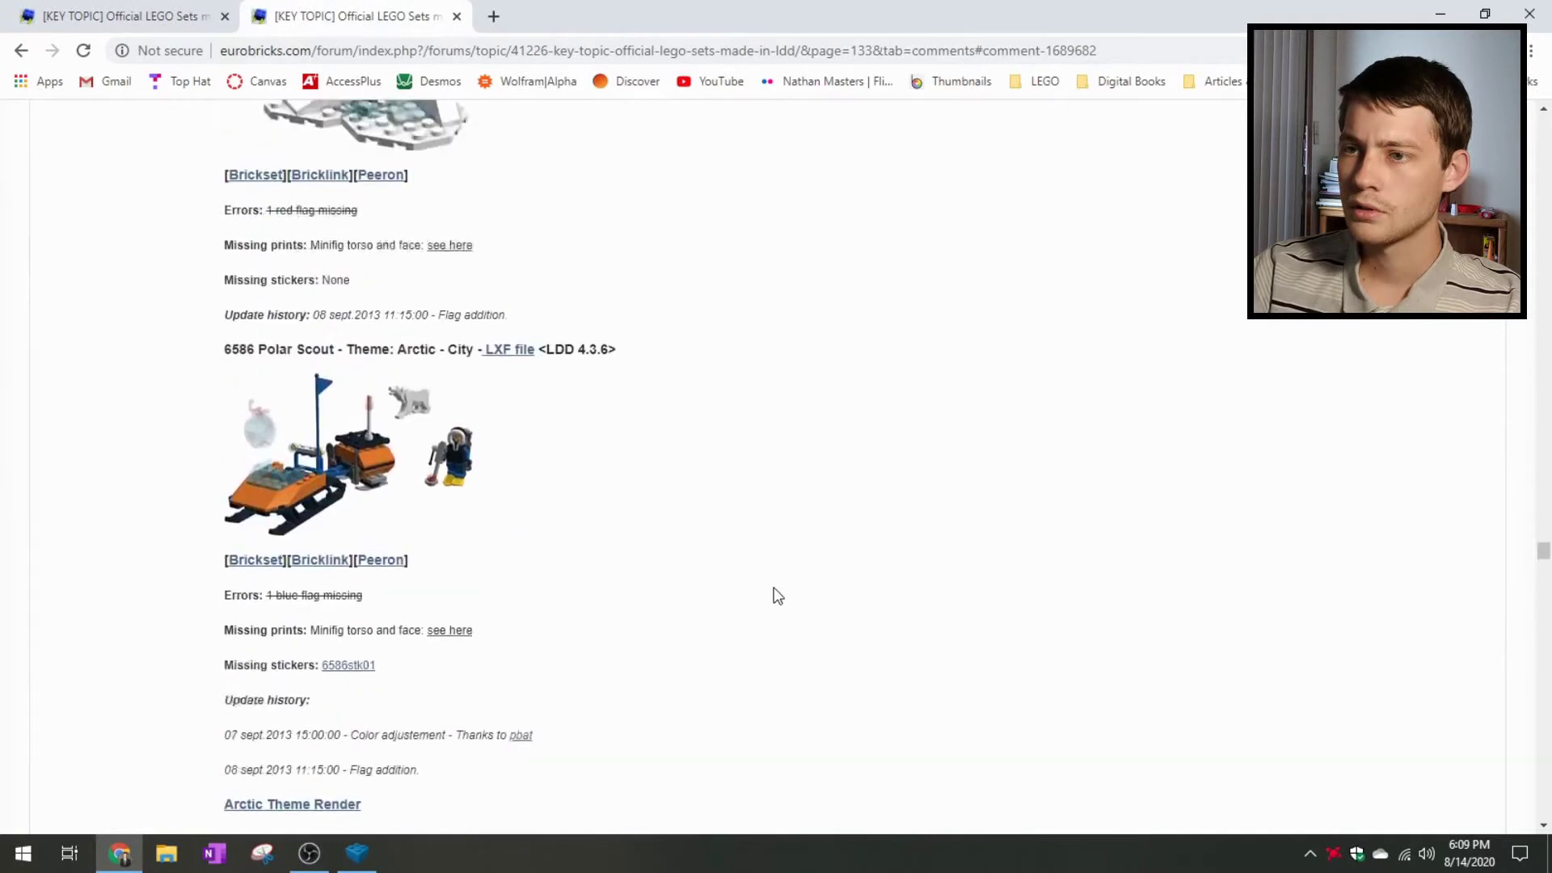
scroll(792, 605, "up", 4)
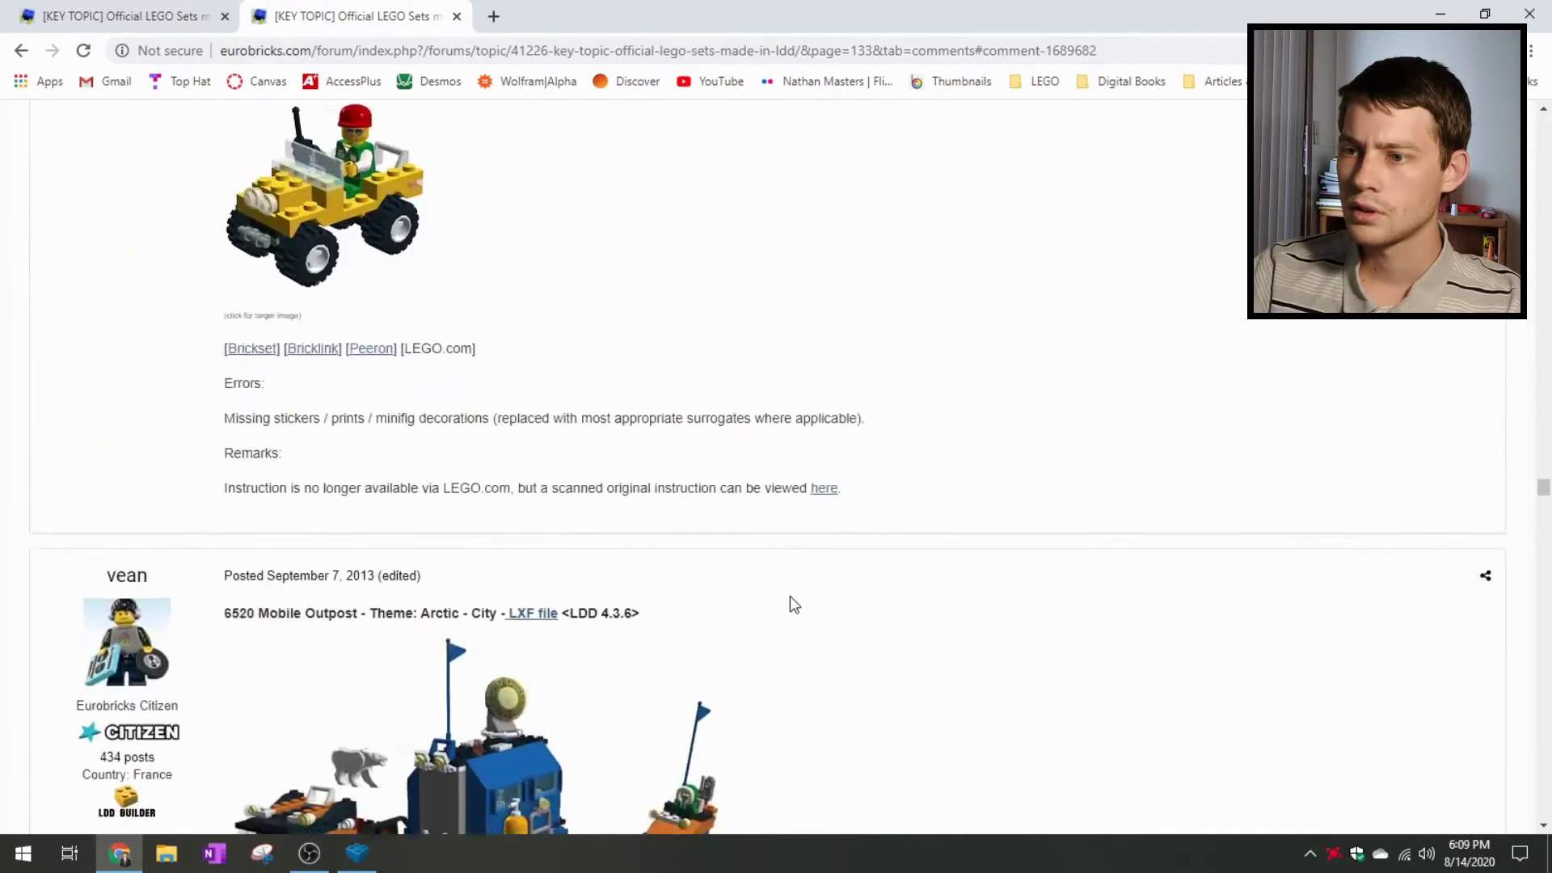
scroll(792, 605, "down", 2)
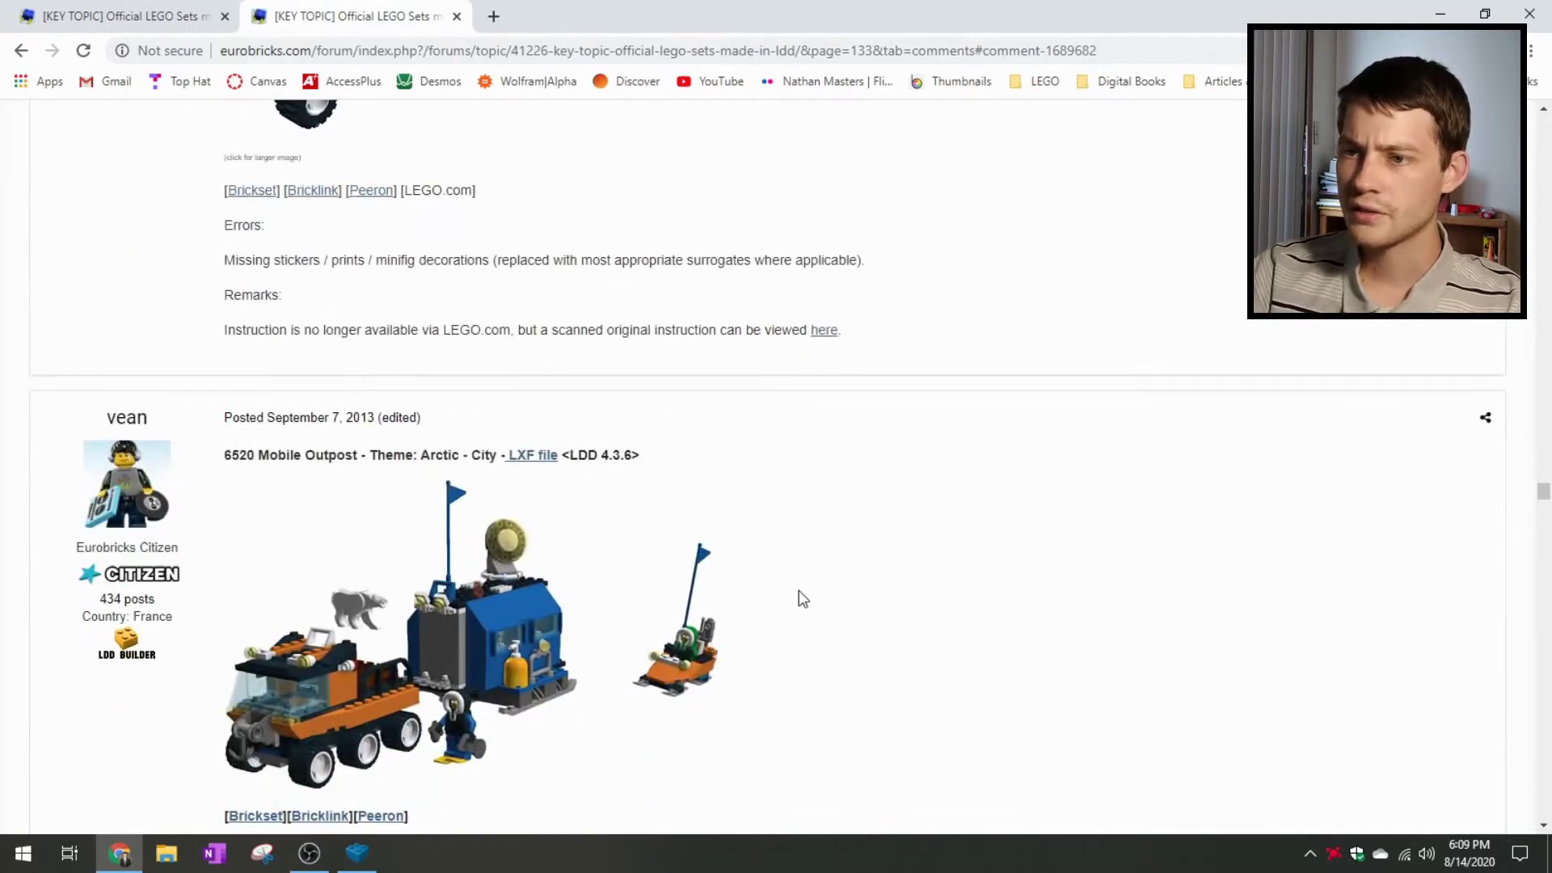
scroll(828, 581, "down", 3)
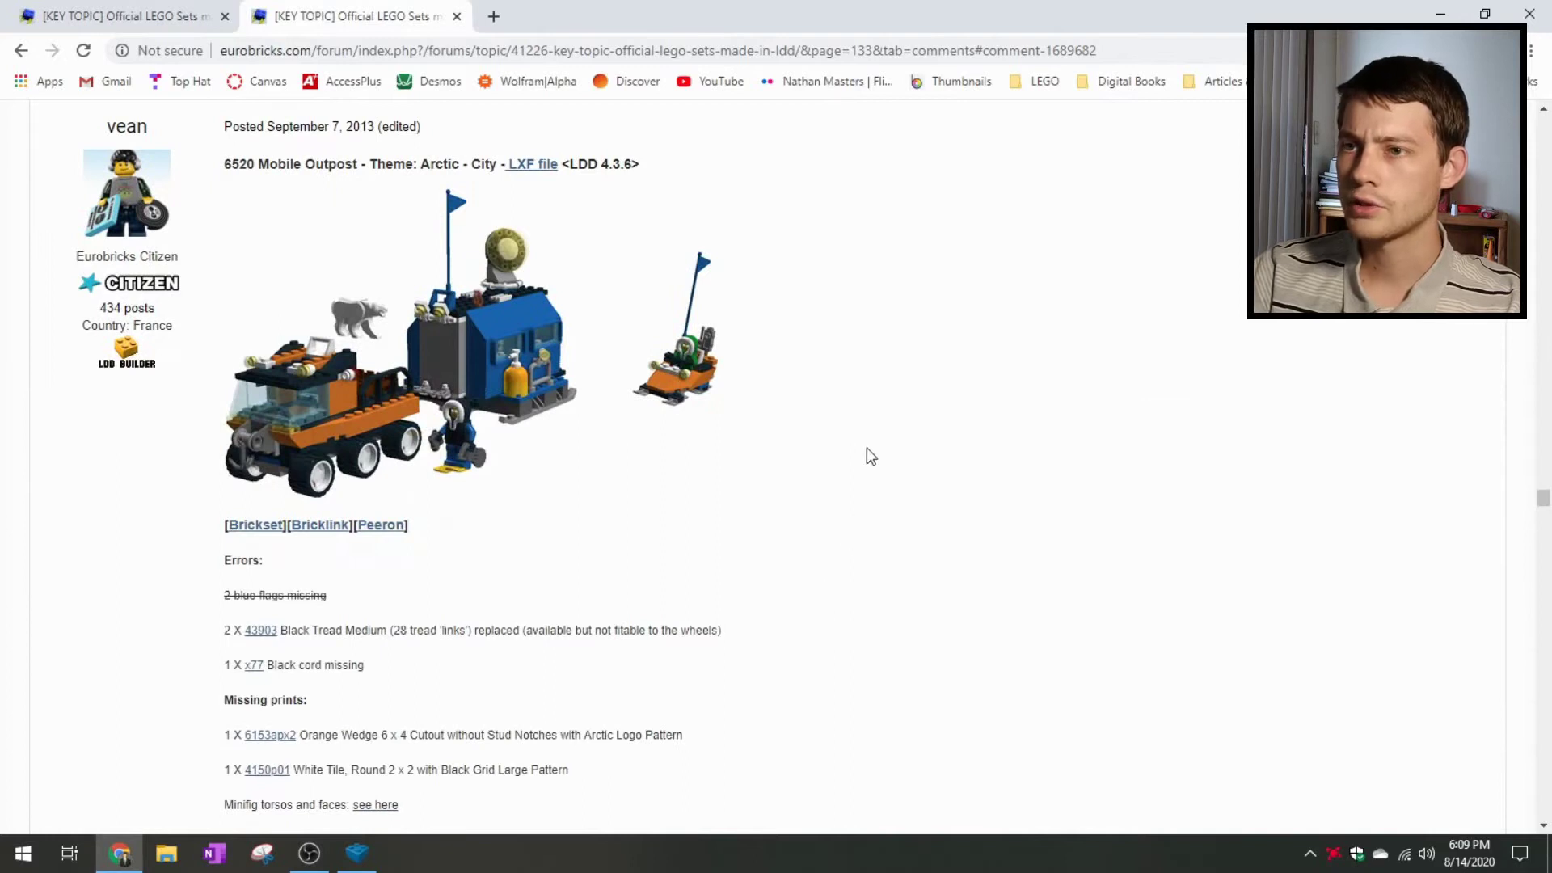
left_click(373, 864)
- Inspect the 213-brick outpost, polar bear, sled and buggy from front and side angles
right_click_drag(554, 430, 1017, 525)
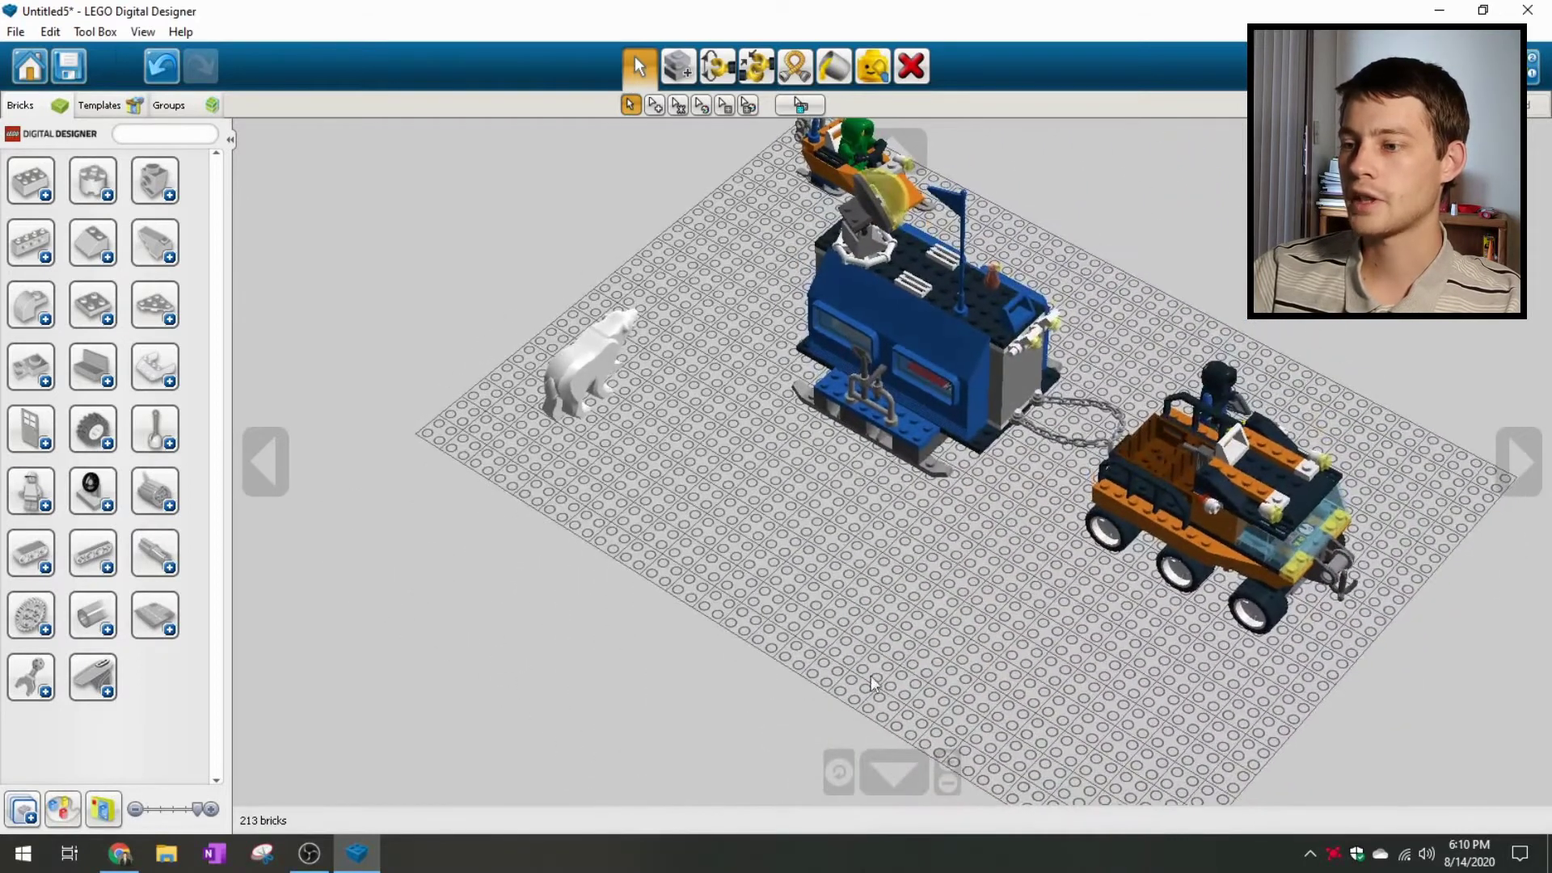
left_click(840, 772)
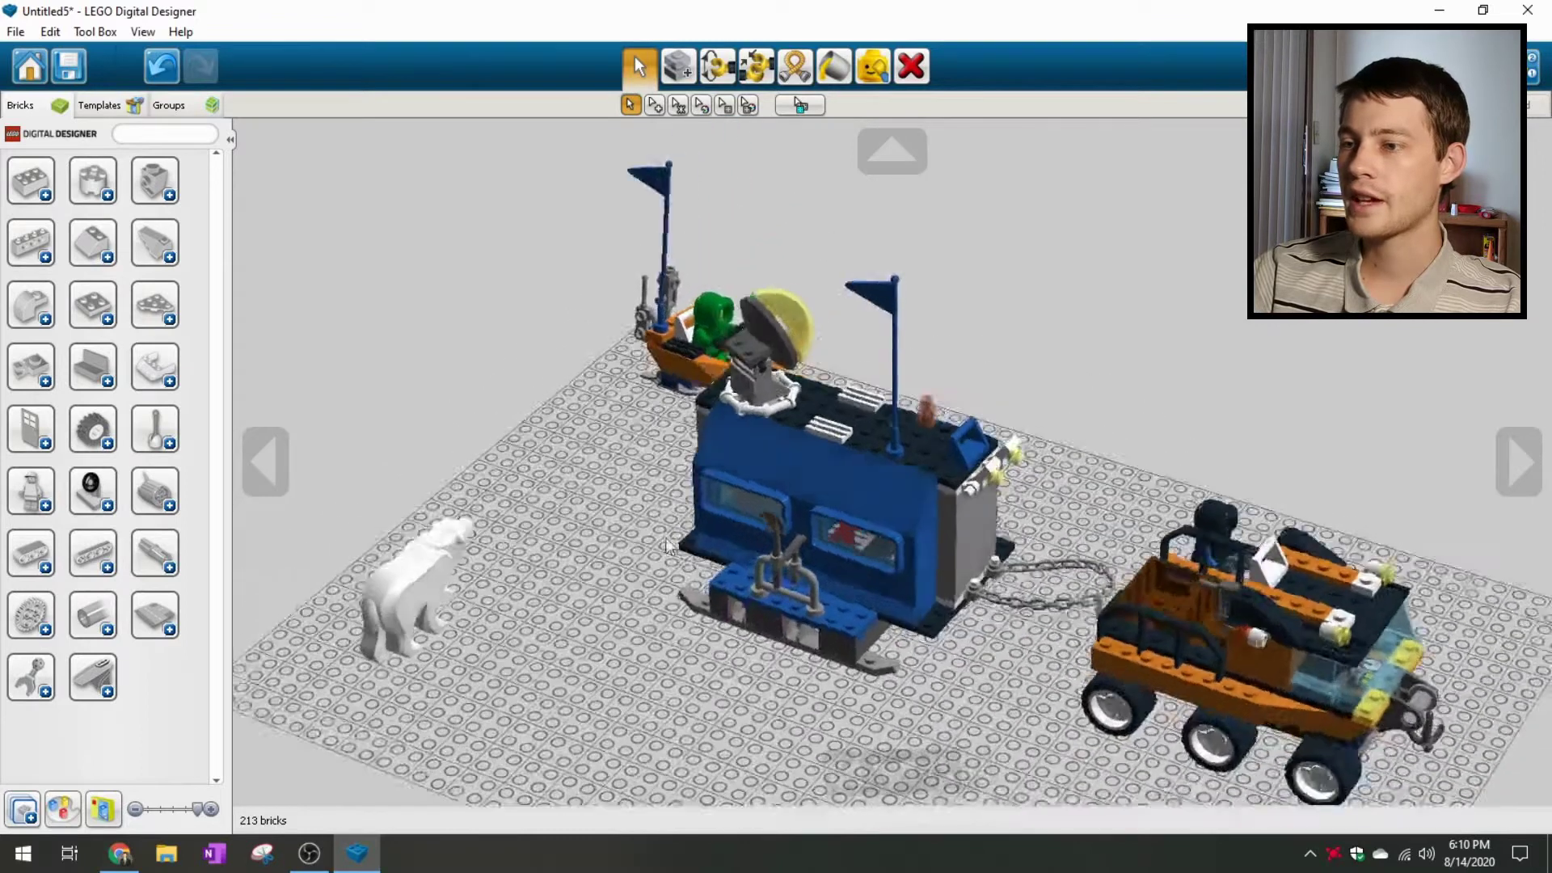
right_click_drag(691, 536, 828, 588)
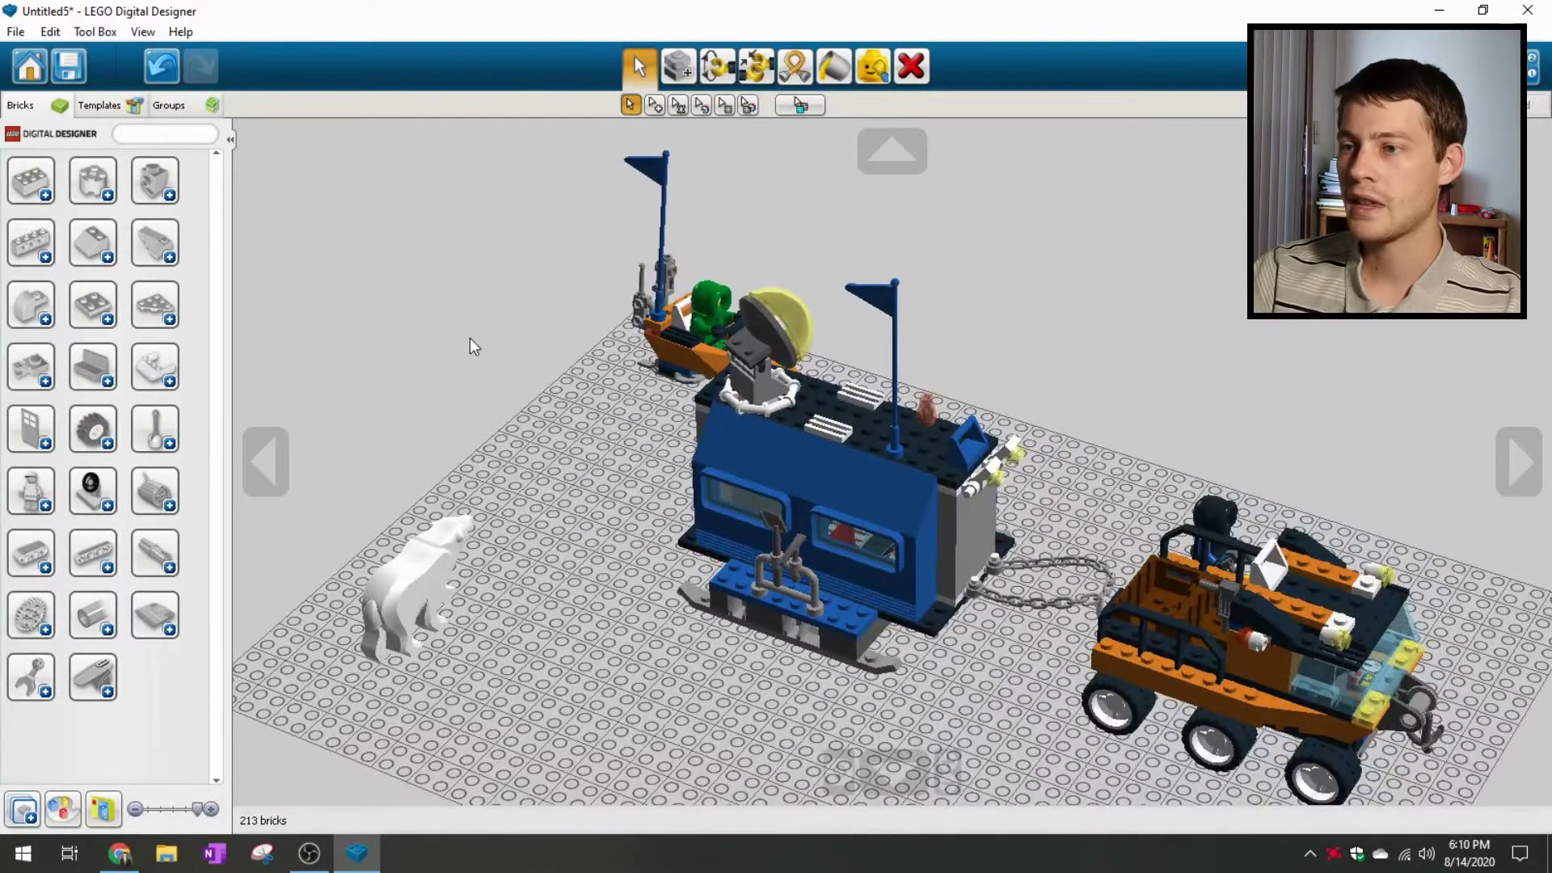
right_click_drag(496, 411, 548, 532)
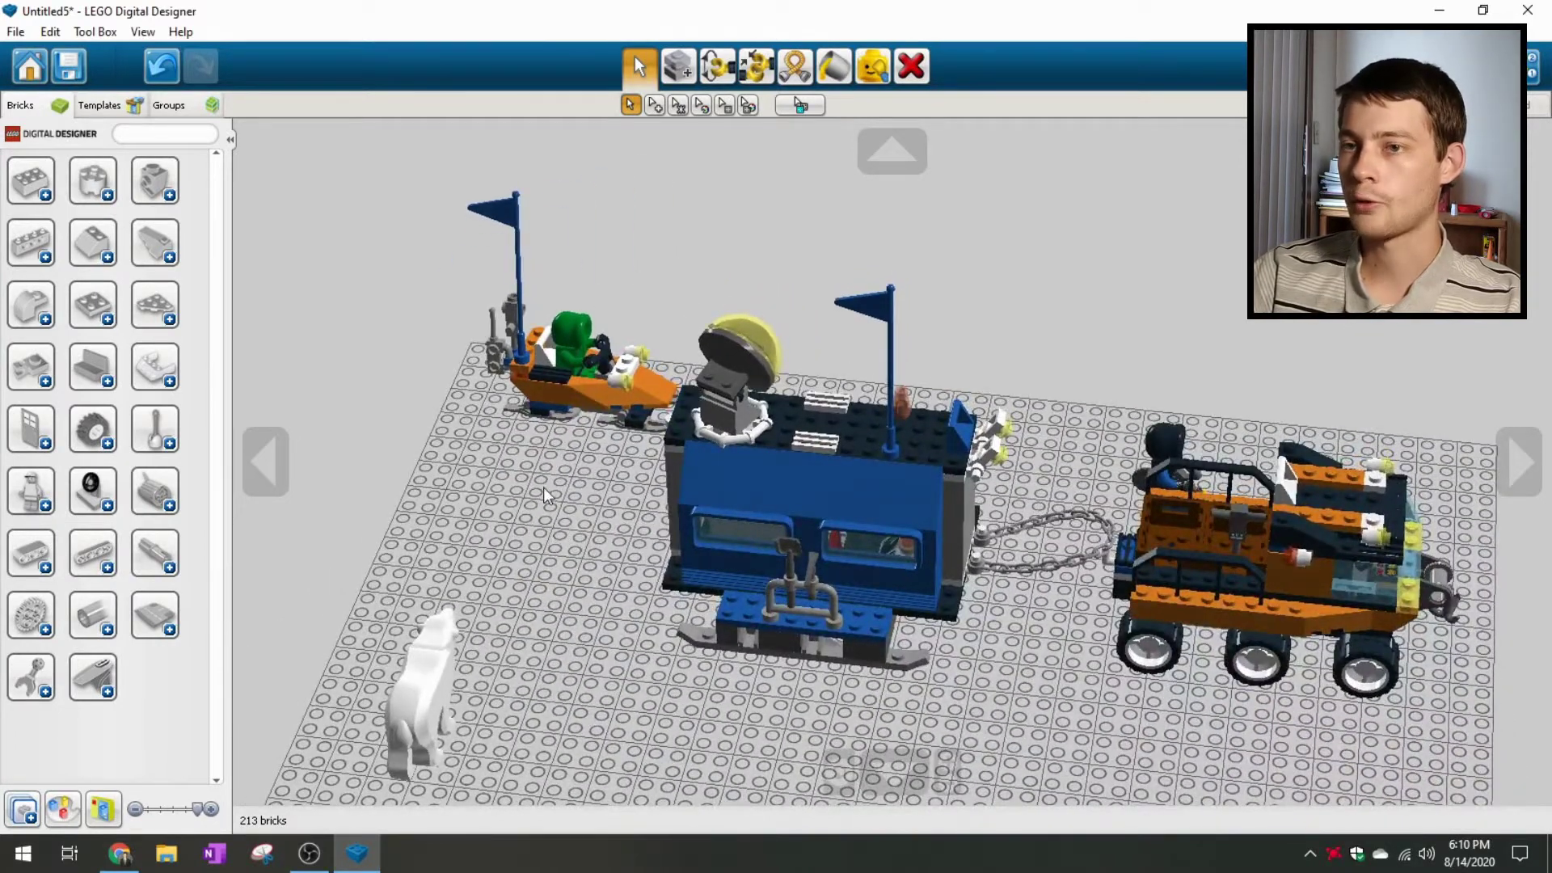
right_click_drag(517, 480, 593, 522)
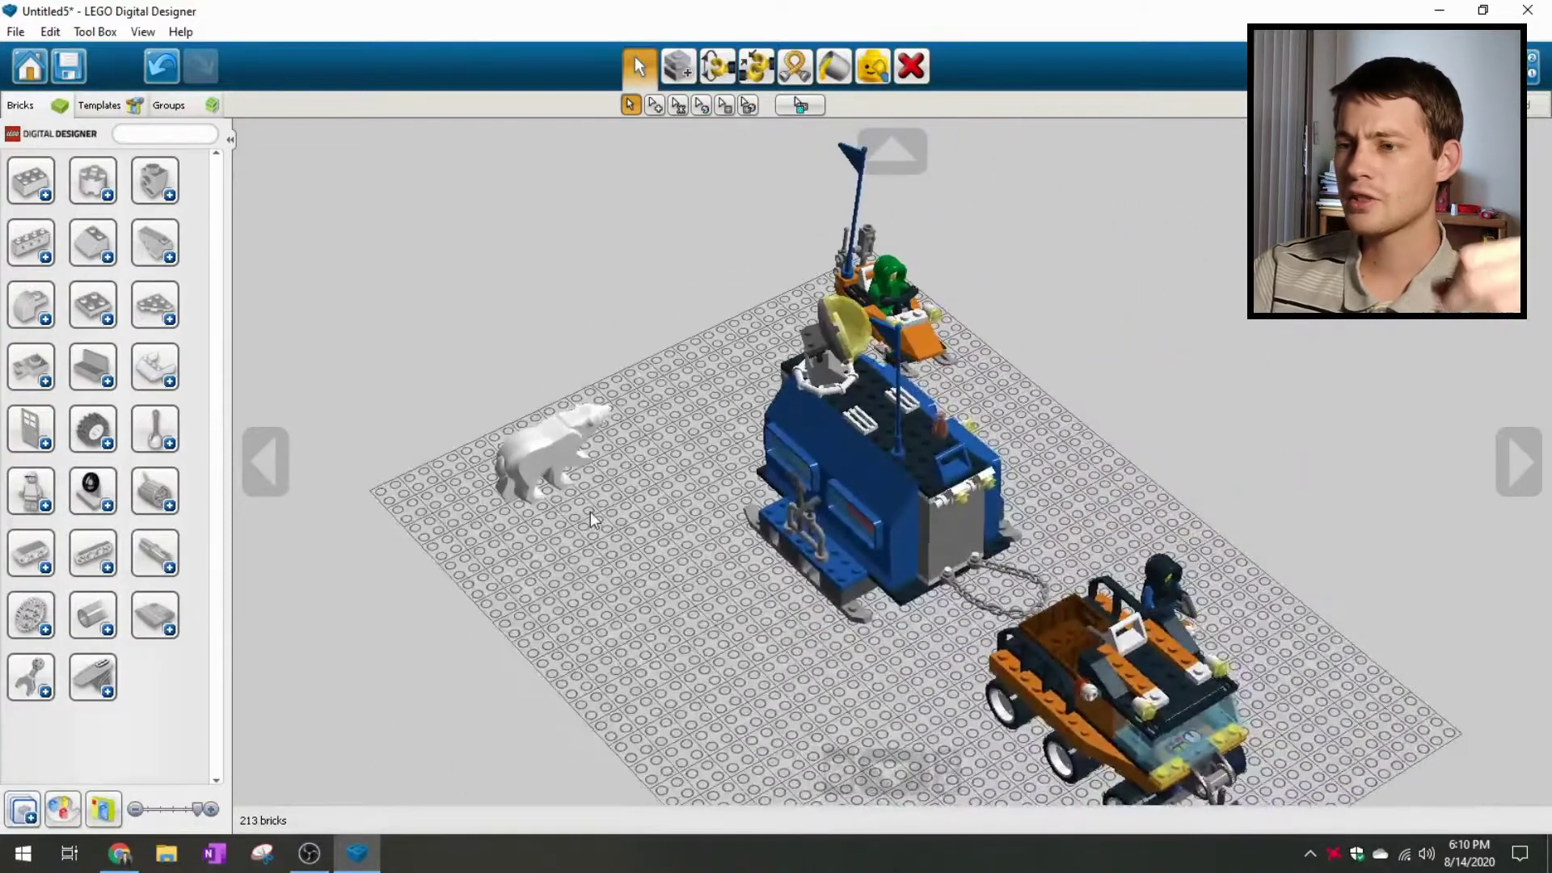
scroll(648, 518, "down", 3)
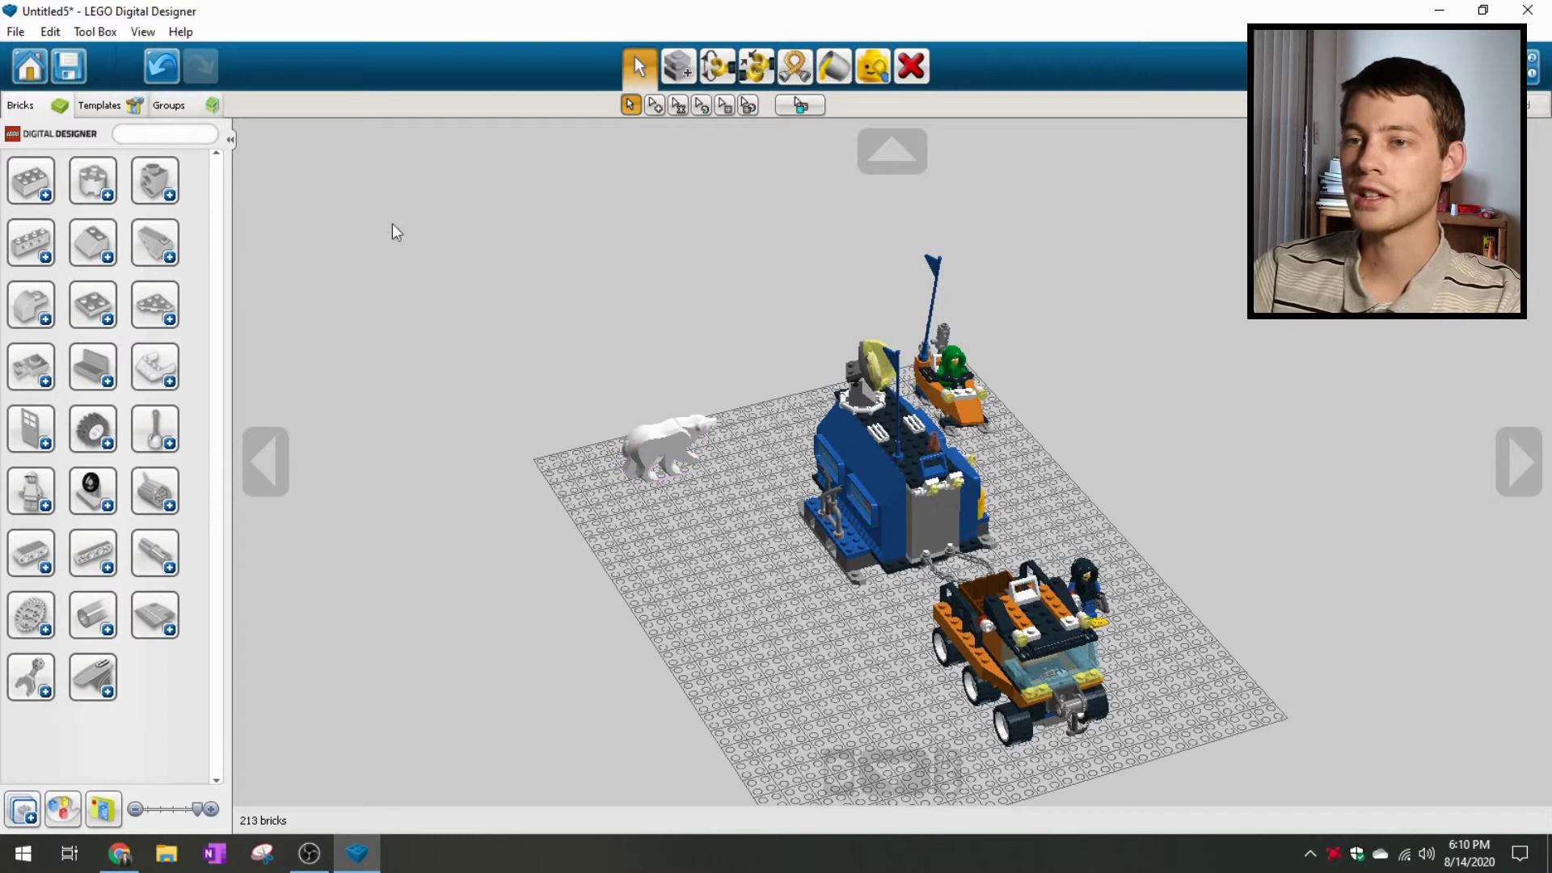
- Import the 6573 model from the LEGO > Community folder into the outpost scene
left_click(15, 32)
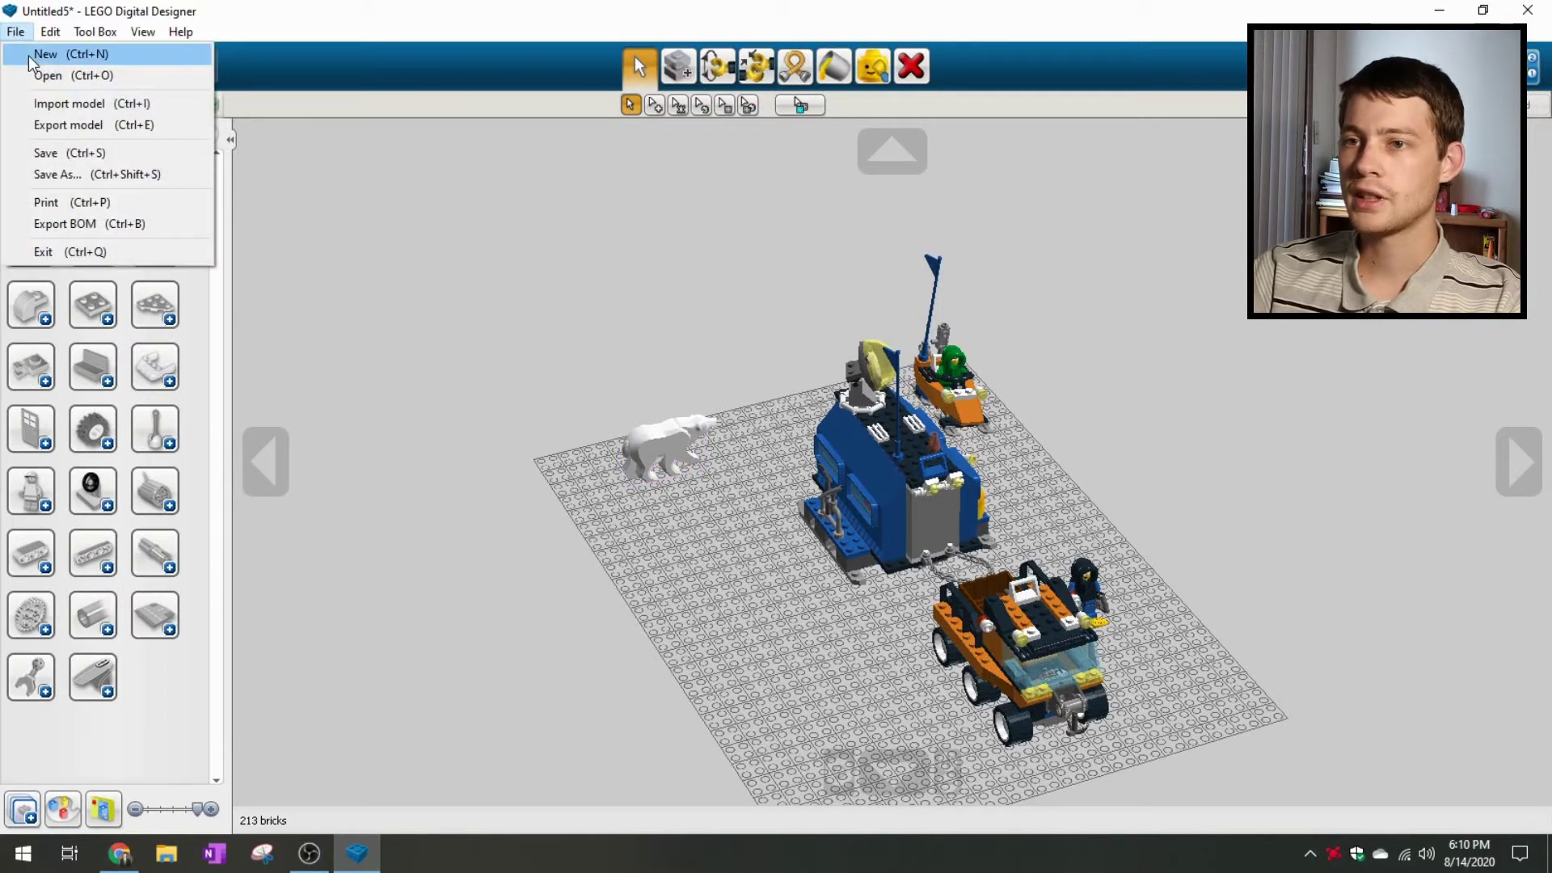
left_click(76, 105)
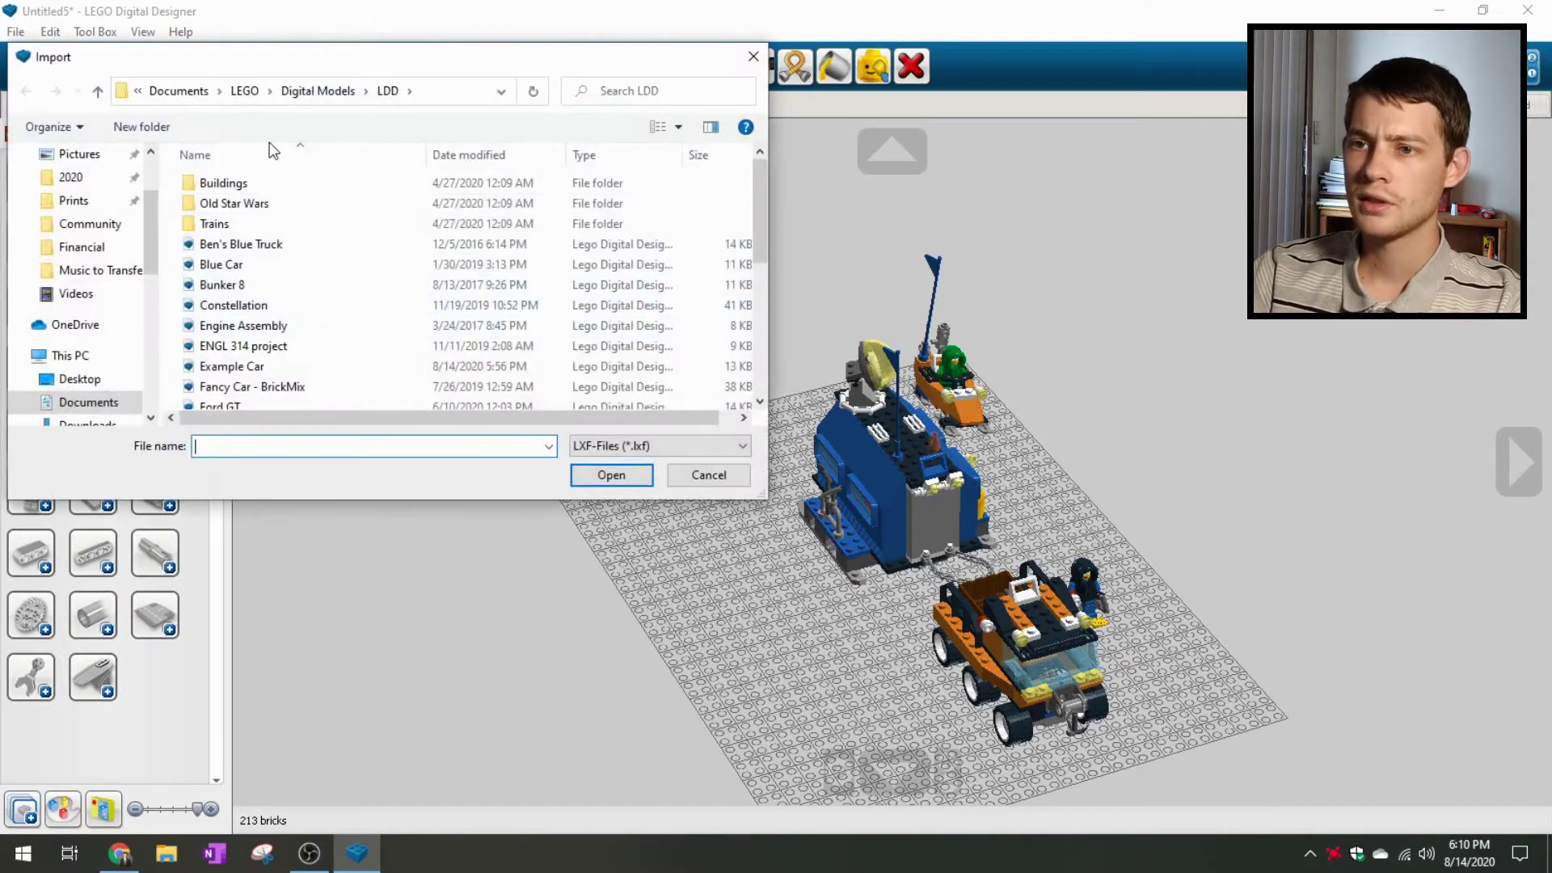
scroll(89, 339, "down", 3)
left_click(73, 309)
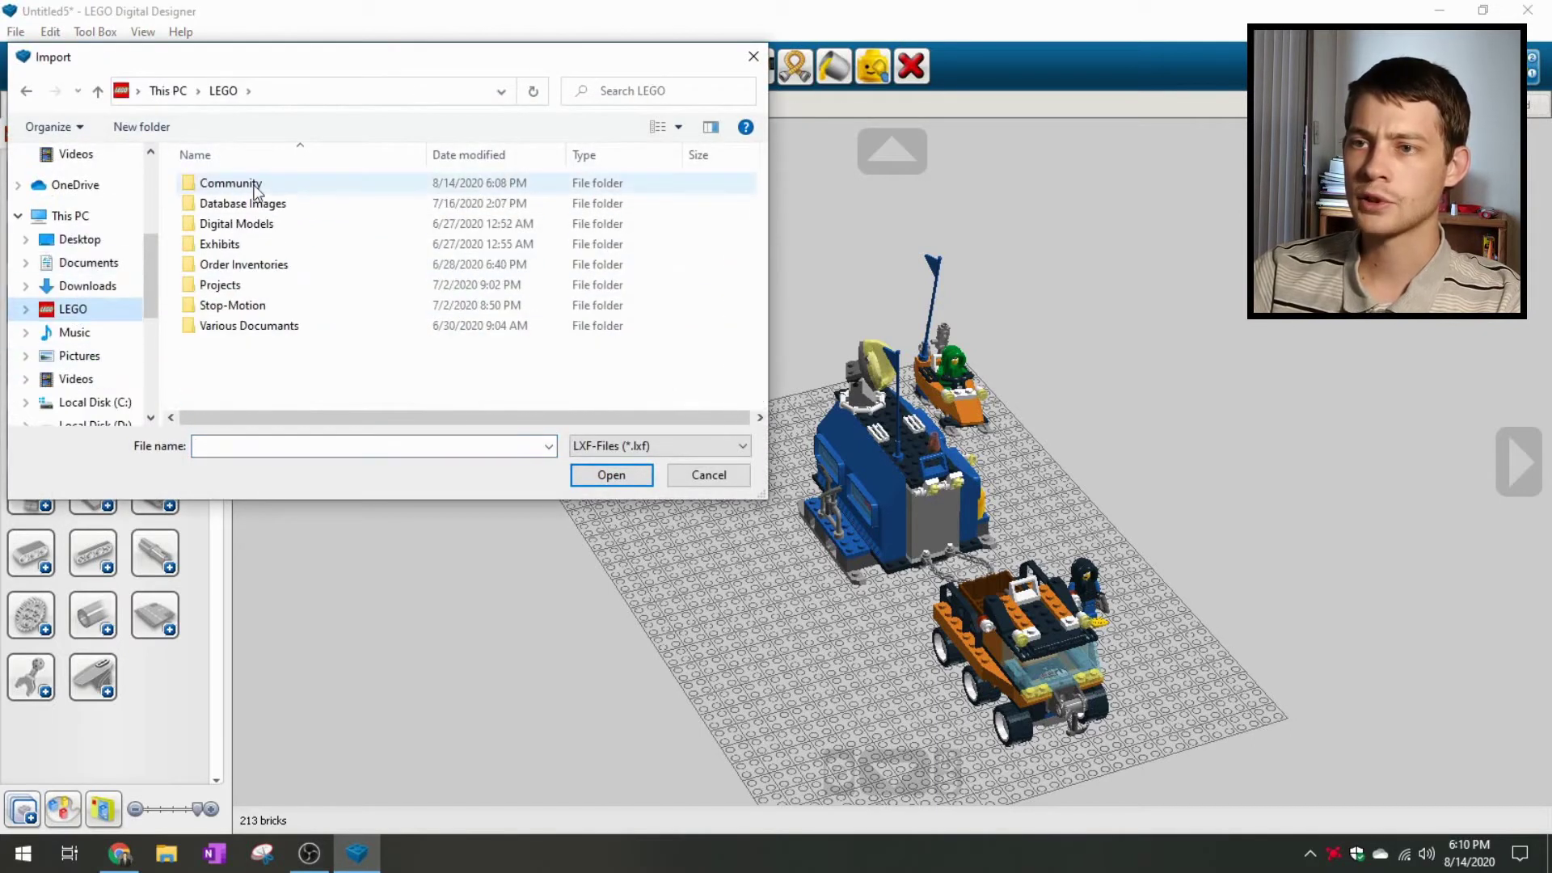
double_click(255, 186)
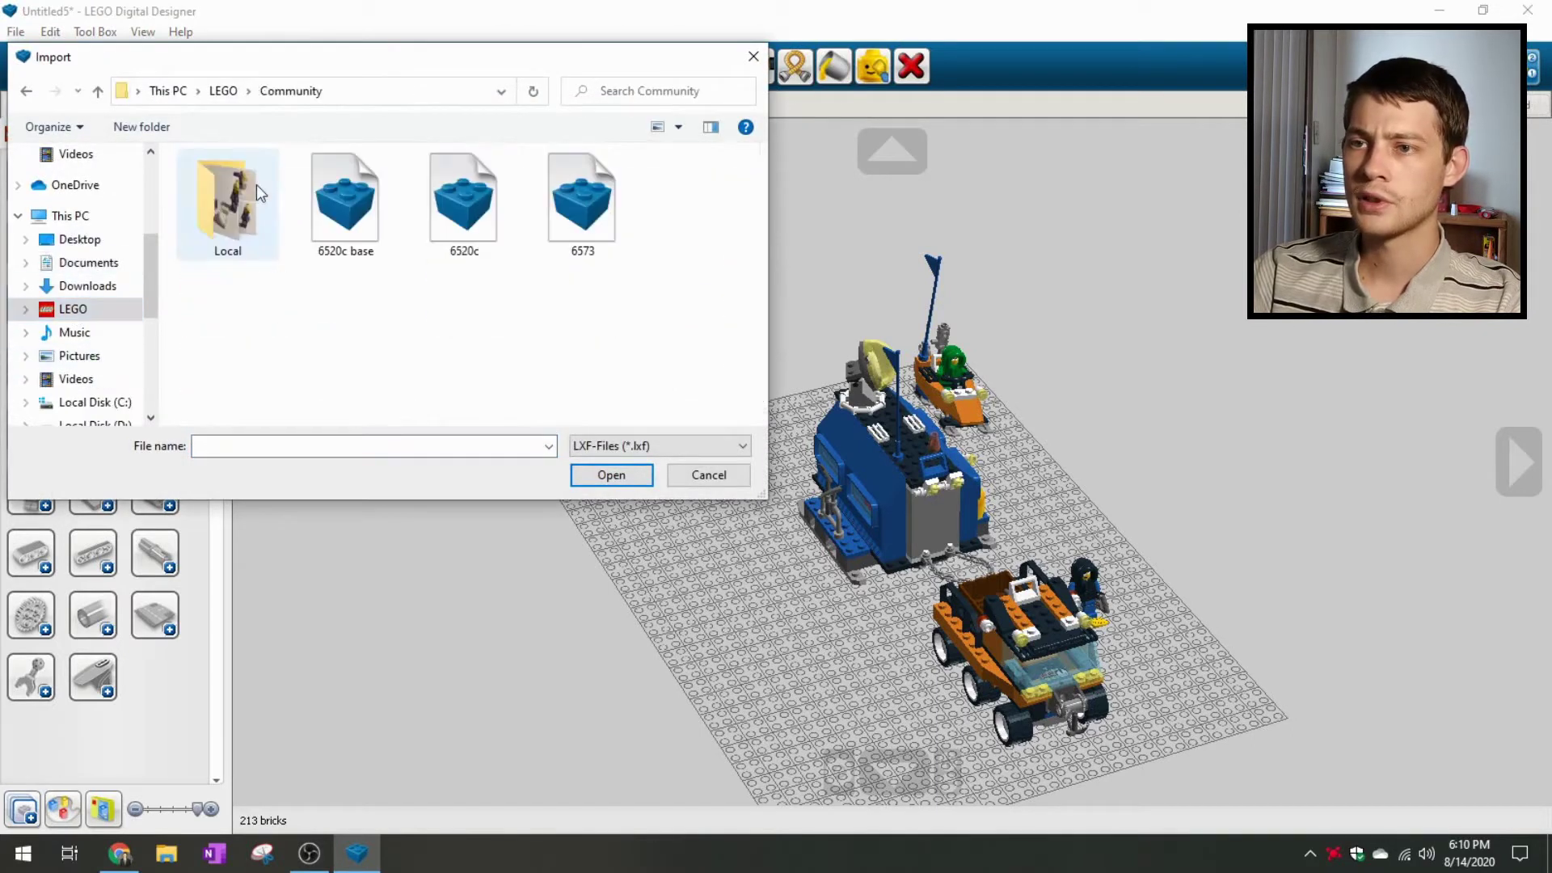
left_click(586, 208)
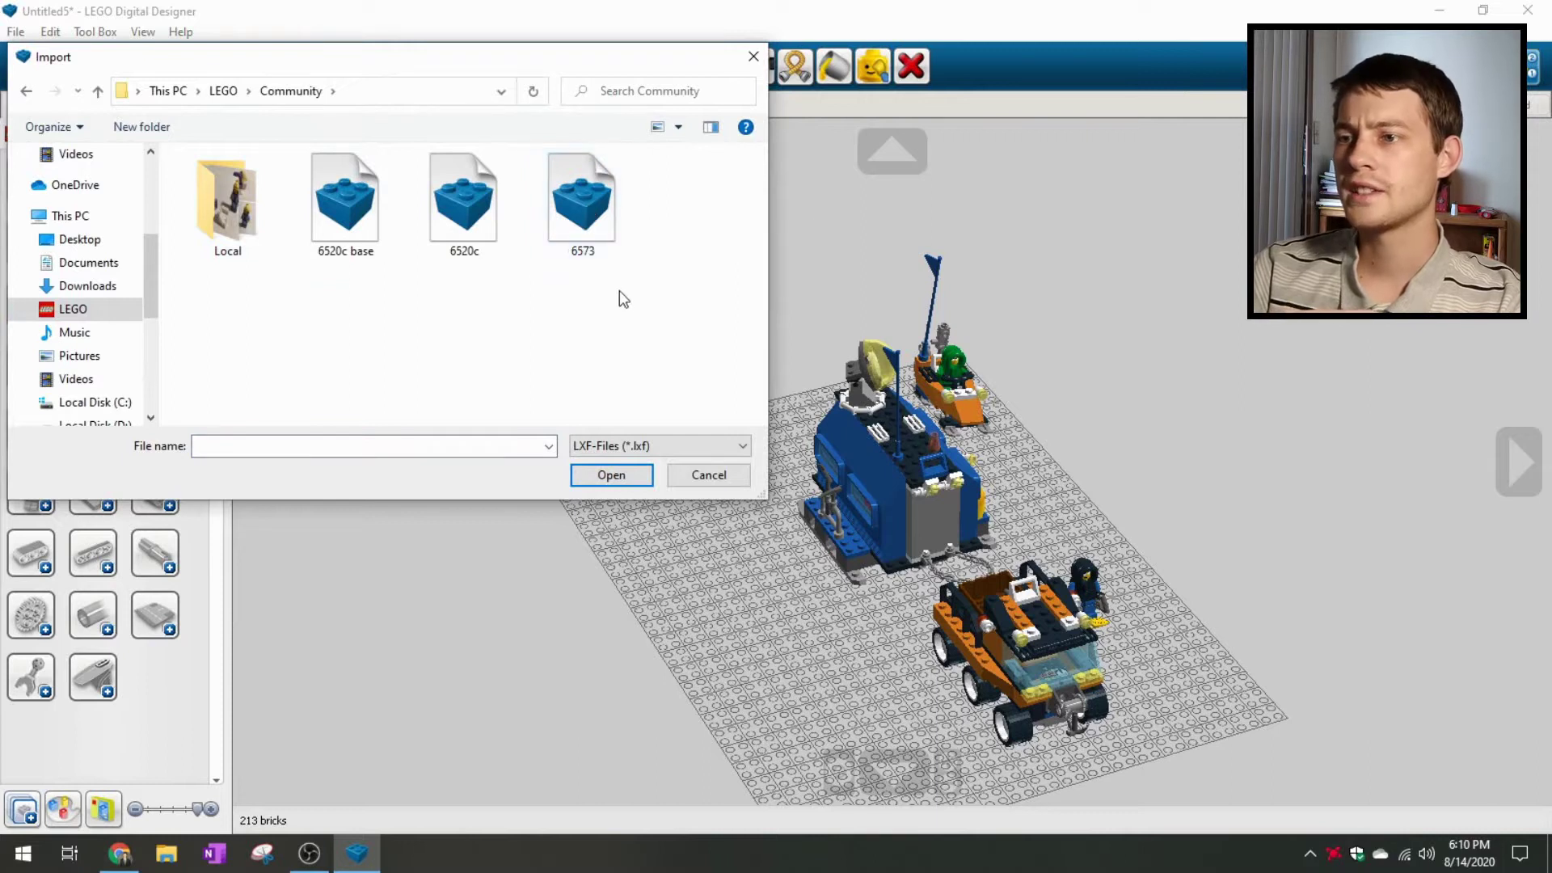
left_click(609, 476)
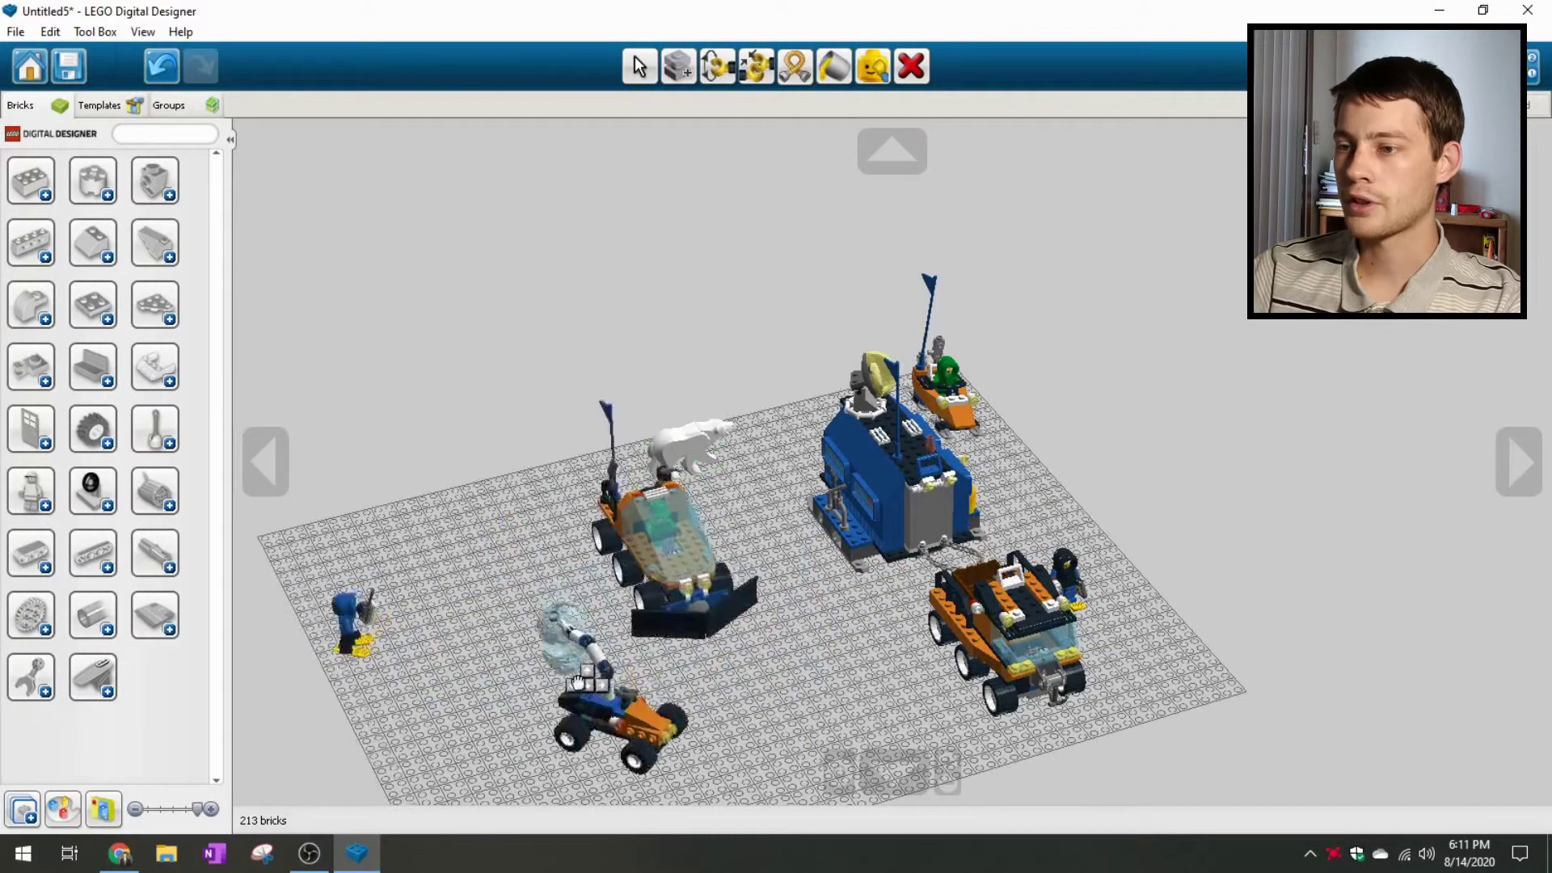
- Turn the carried 6573 vehicles a quarter turn and drop them beside the outpost
key("Right")
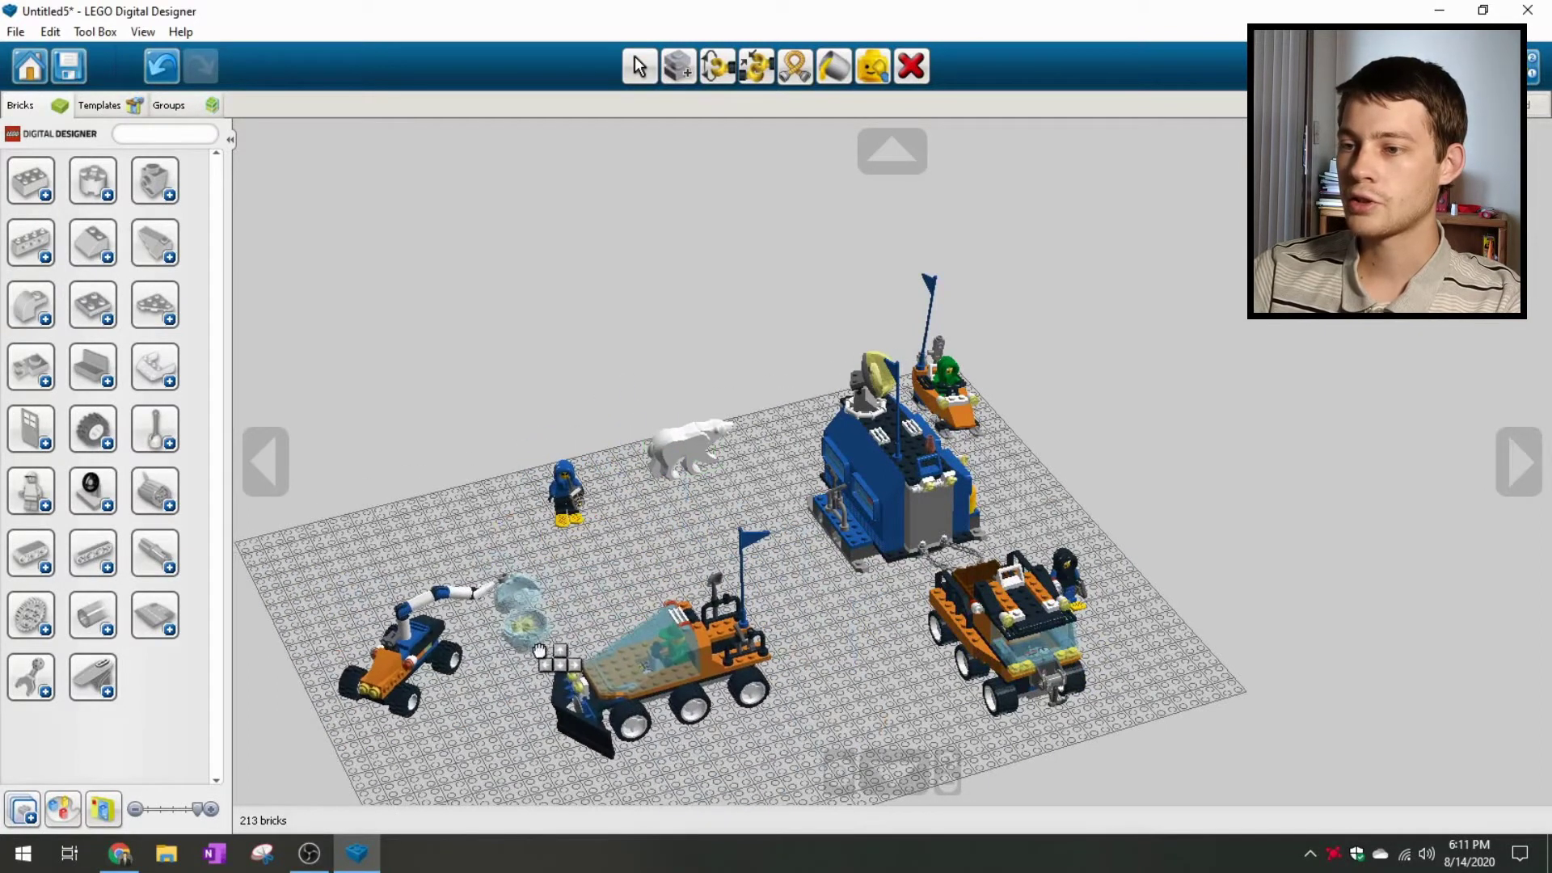
key("Right")
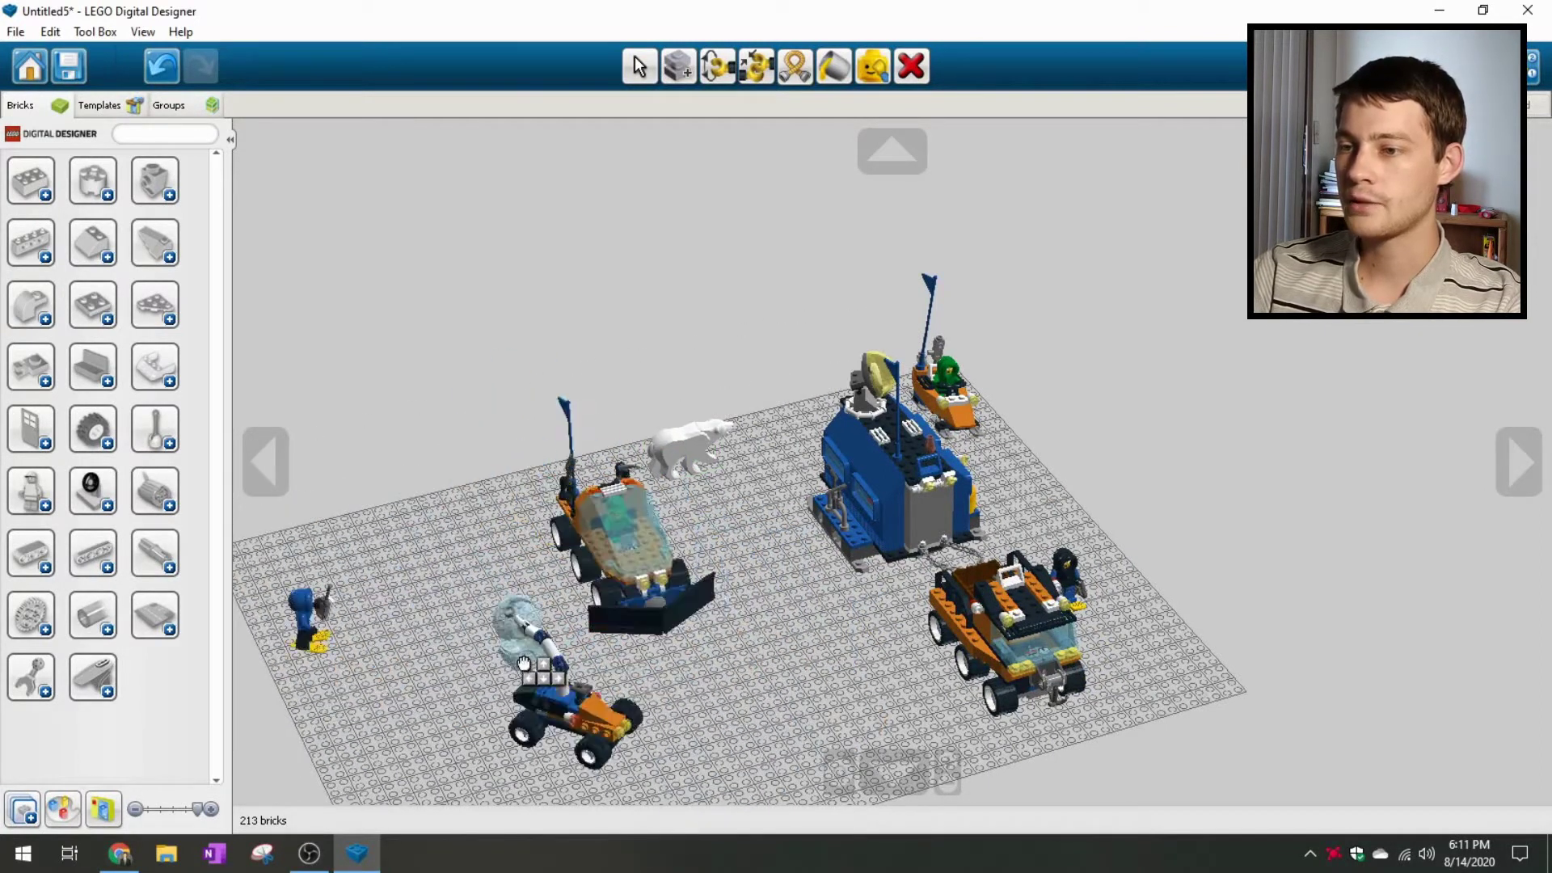
key("Left")
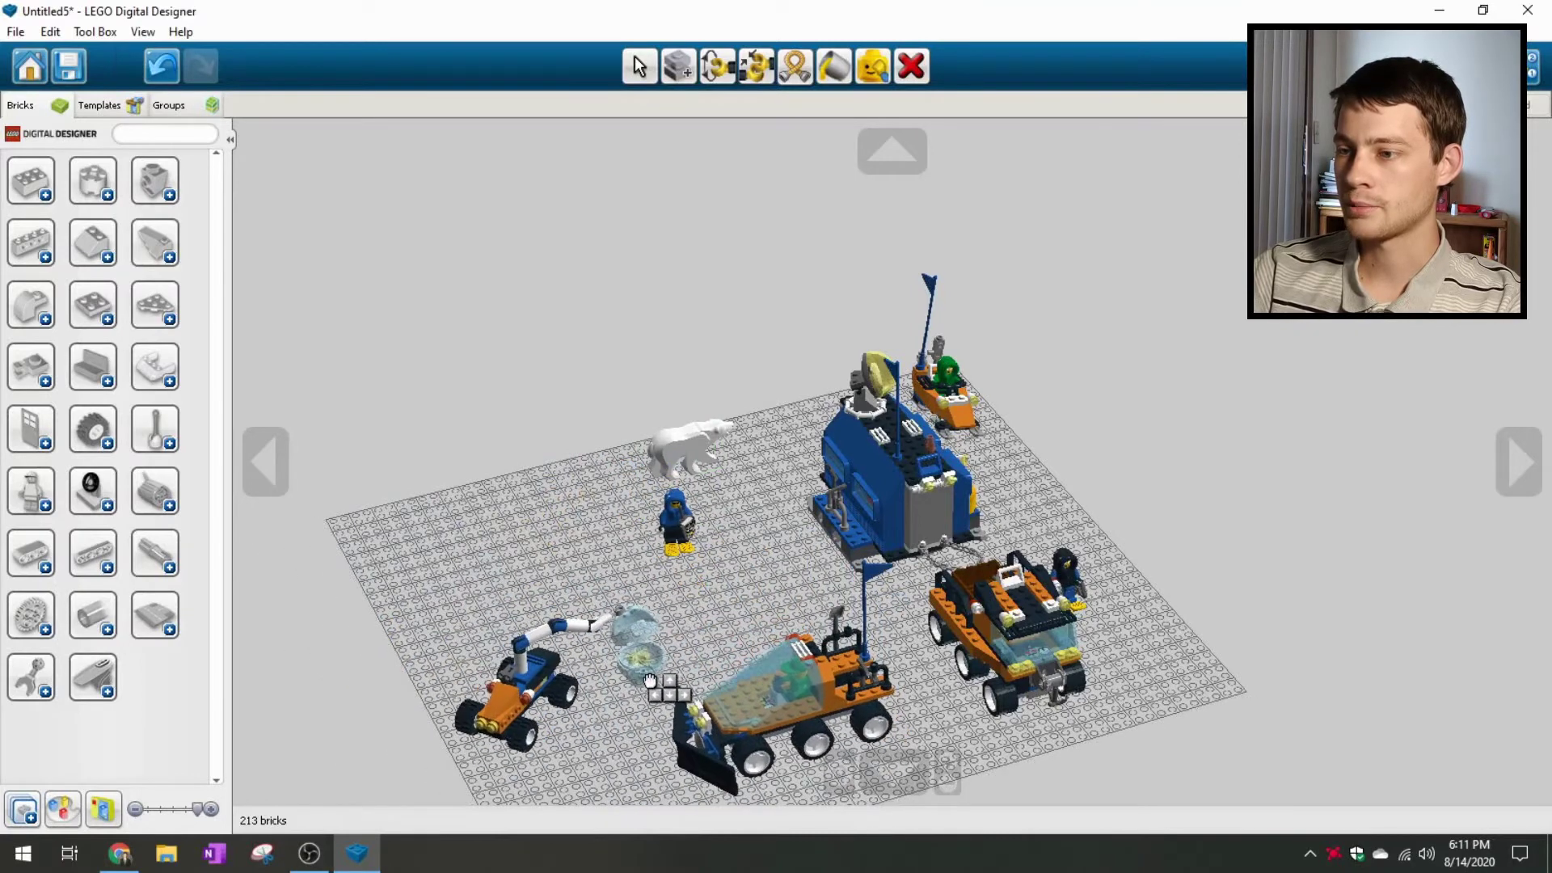
left_click(649, 679)
- Check the 337-brick scene from several angles, briefly selecting all models
right_click_drag(456, 585, 430, 643)
left_click_drag(512, 270, 1234, 702)
left_click(1058, 623)
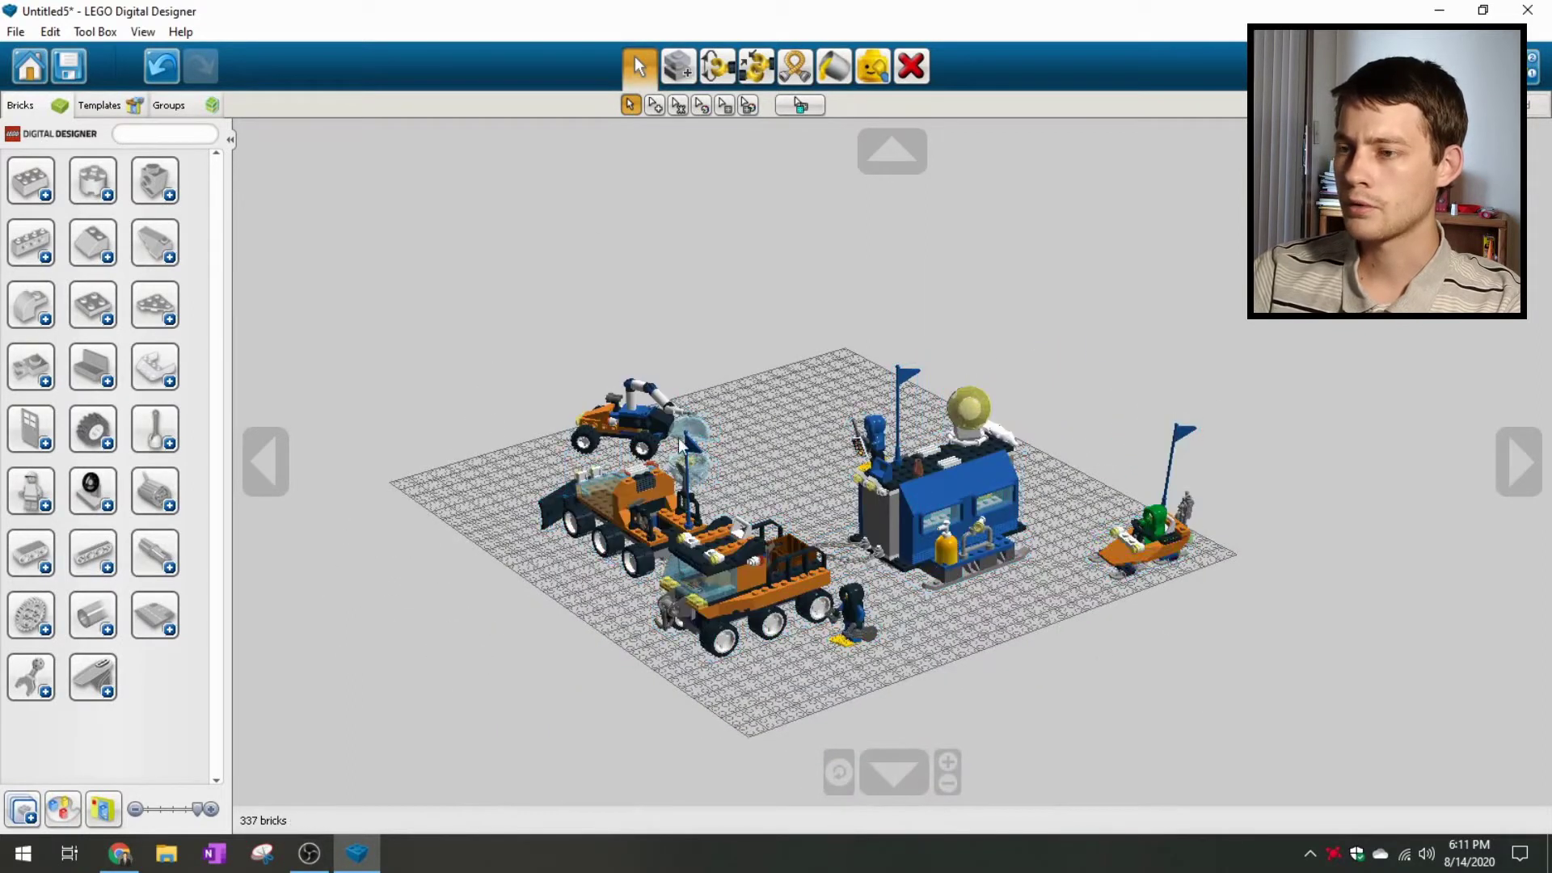
right_click_drag(476, 569, 576, 601)
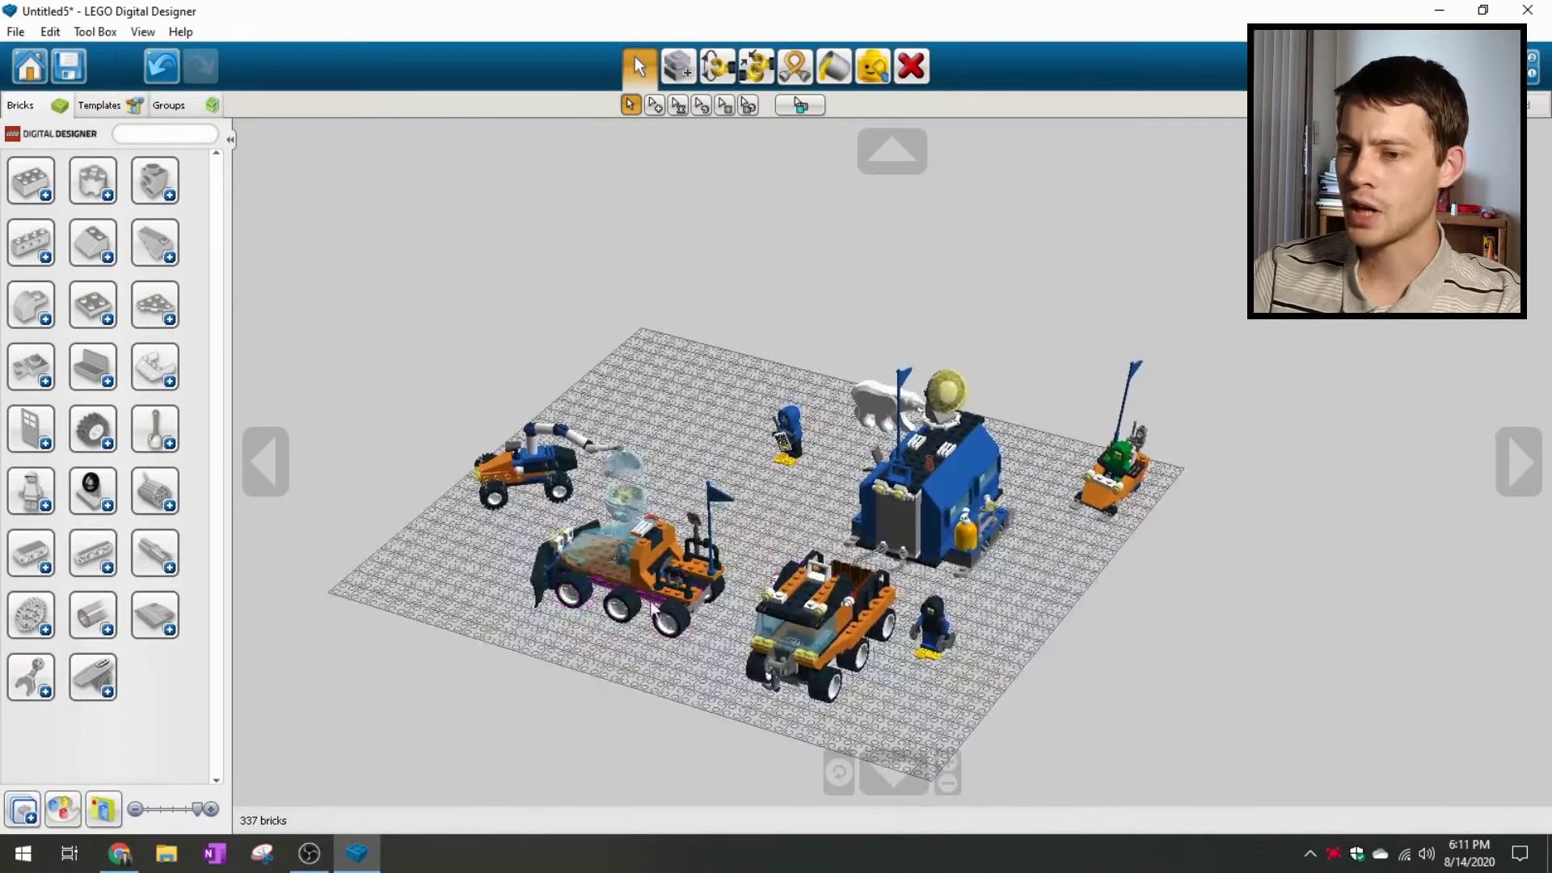
right_click_drag(430, 705, 539, 590)
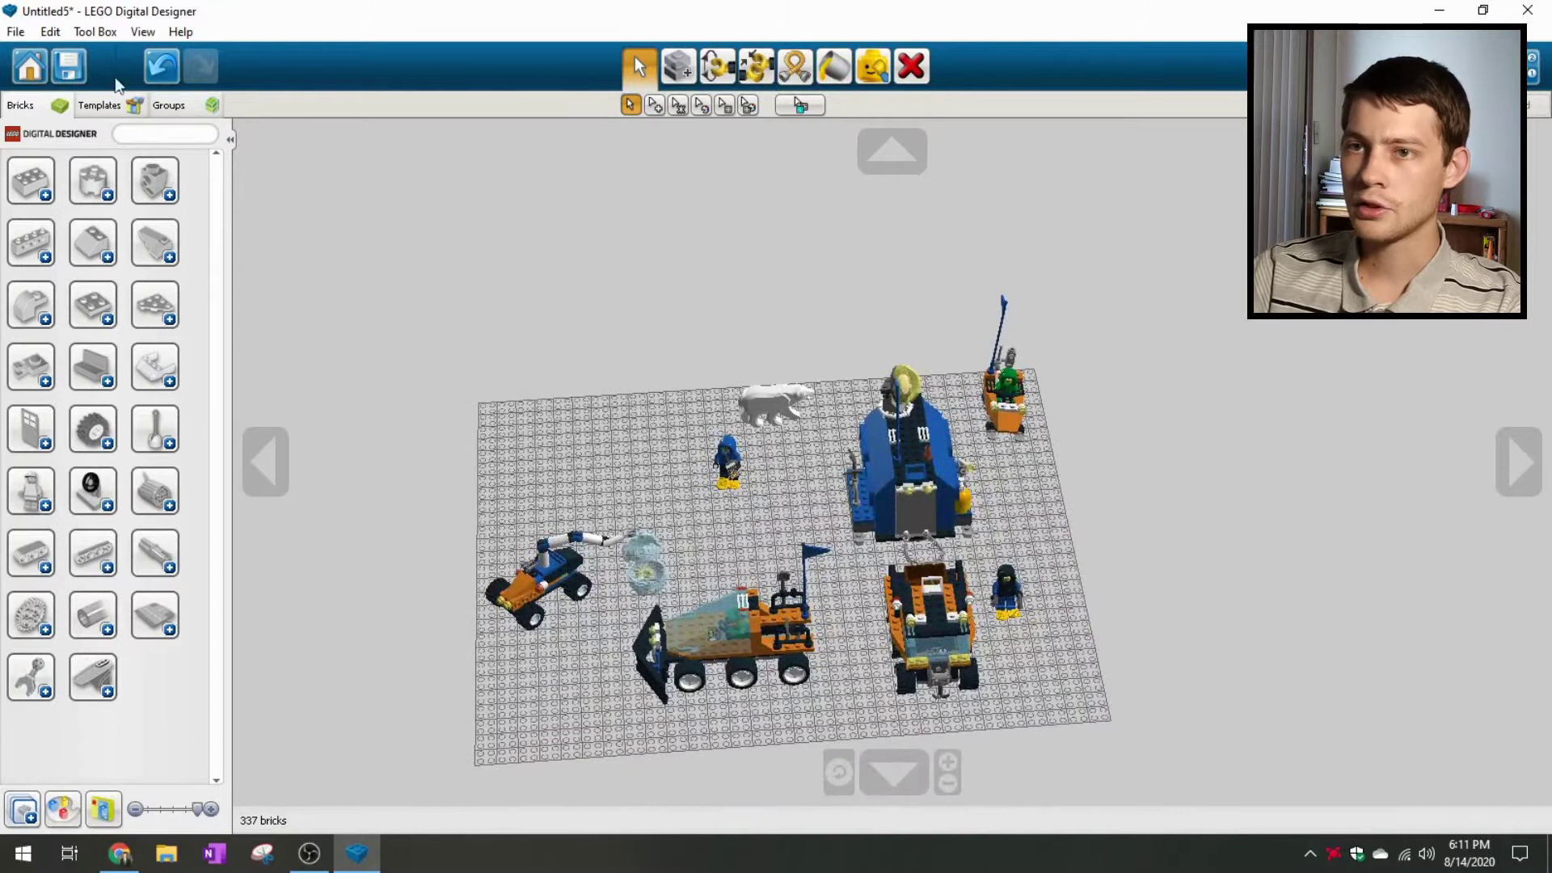
- Import 6520c from LEGO > Community, accept the missing-bricks warning and place it at left
left_click(15, 31)
left_click(49, 100)
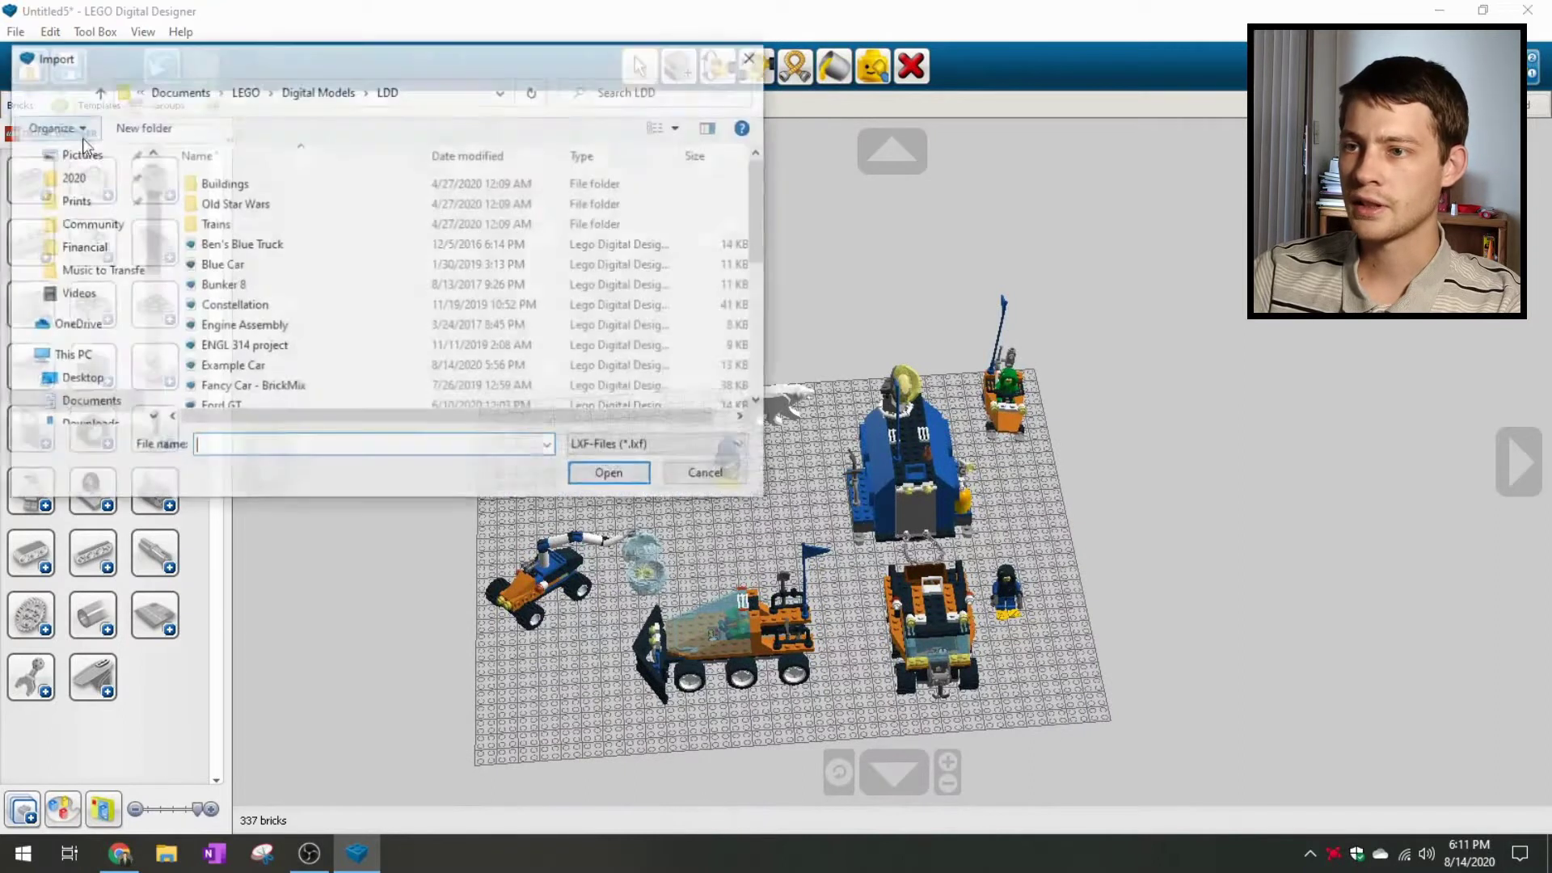
scroll(120, 343, "down", 3)
left_click(73, 333)
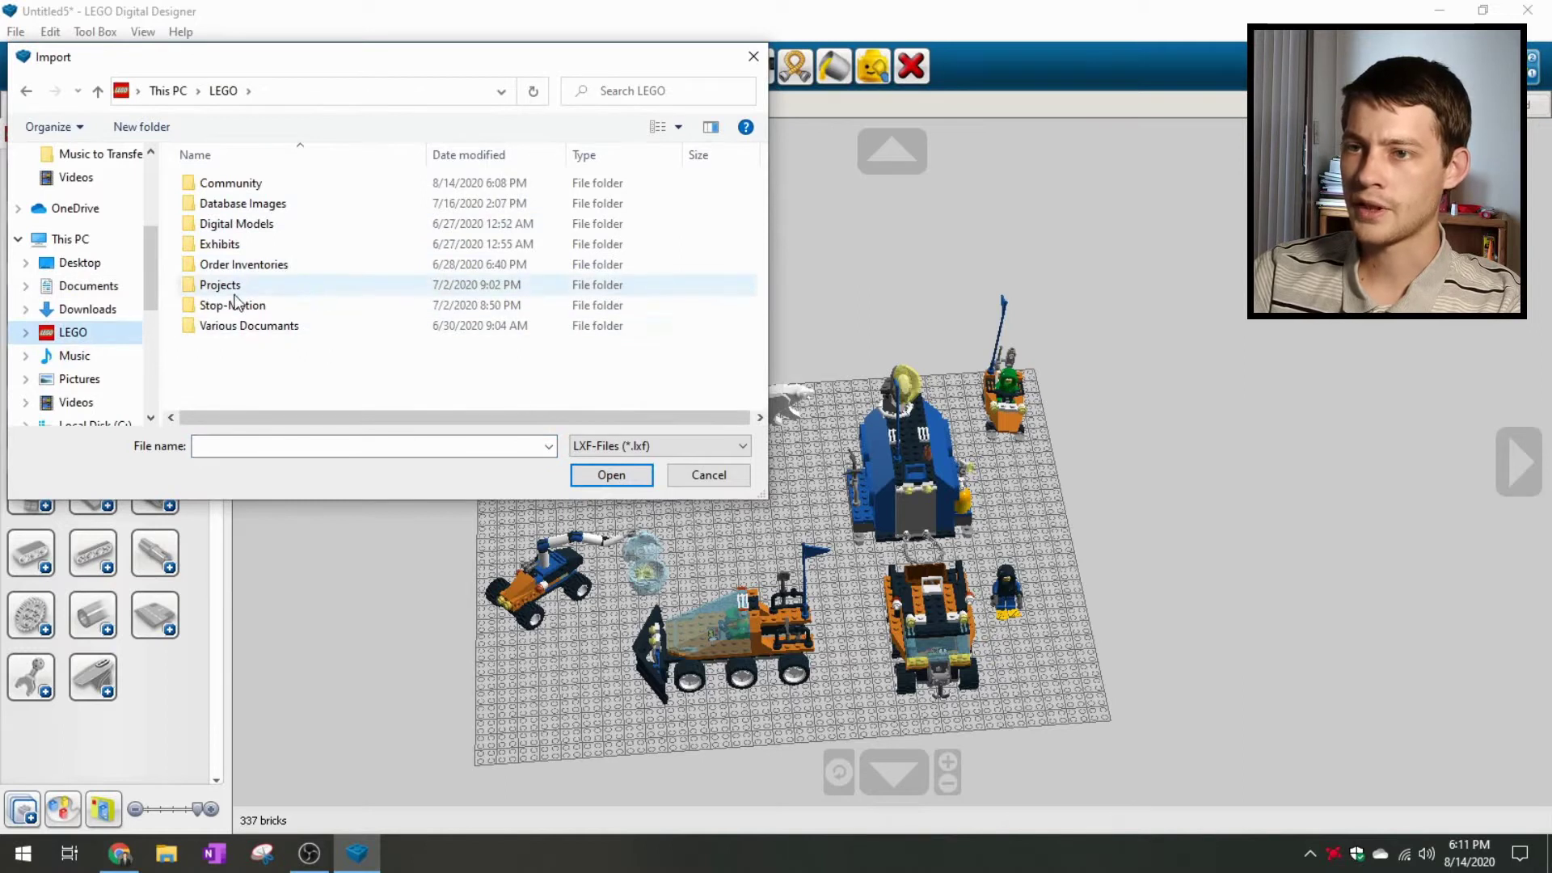
double_click(260, 182)
left_click(453, 230)
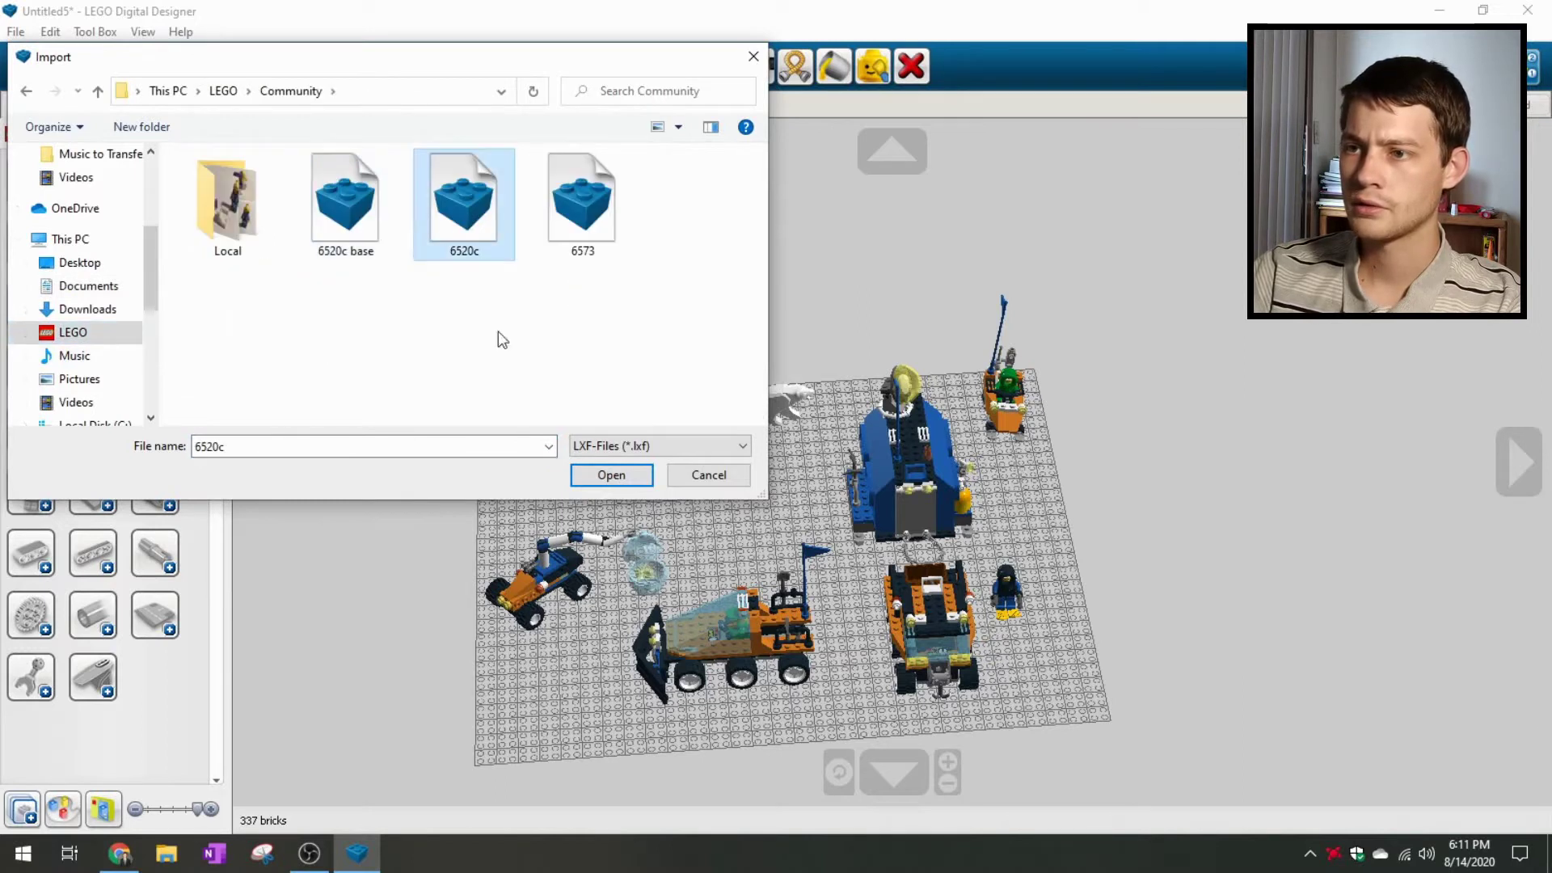
left_click(616, 477)
left_click(916, 477)
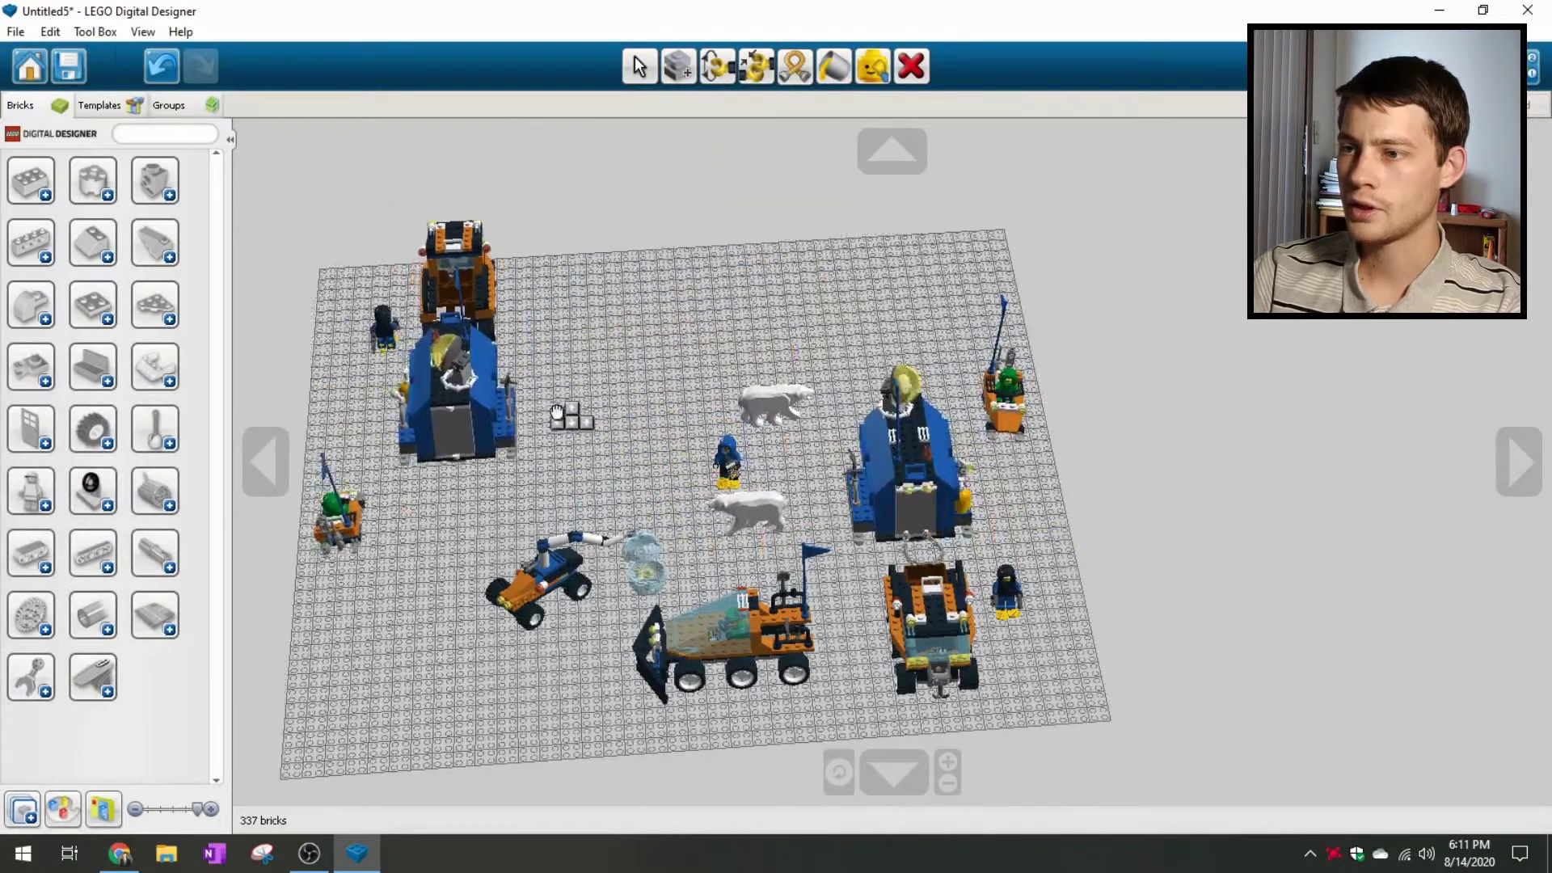
left_click(613, 455)
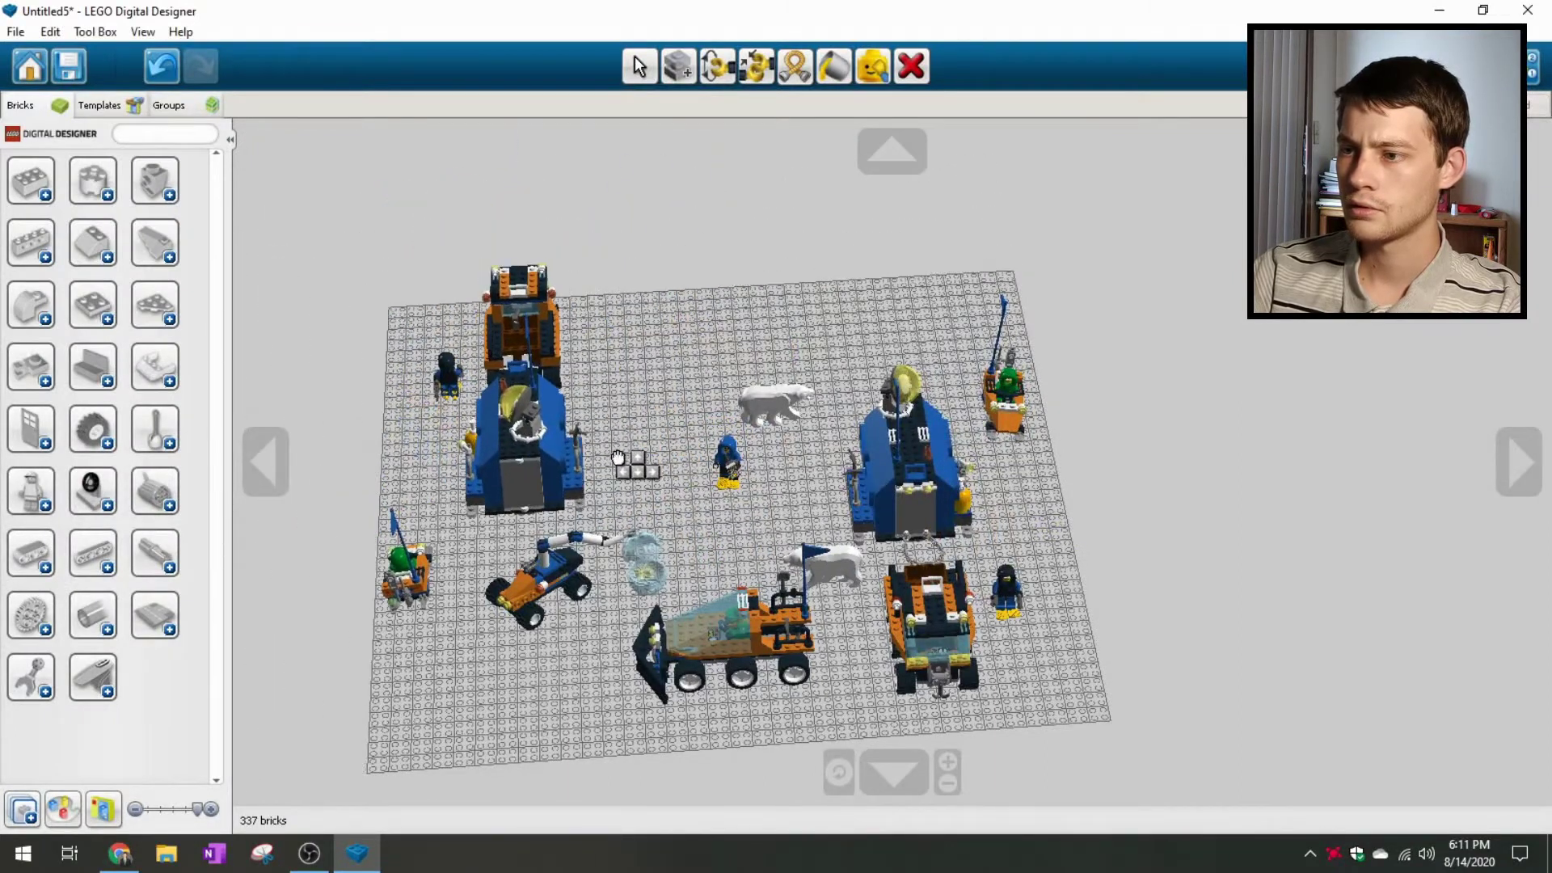
scroll(655, 456, "up", 2)
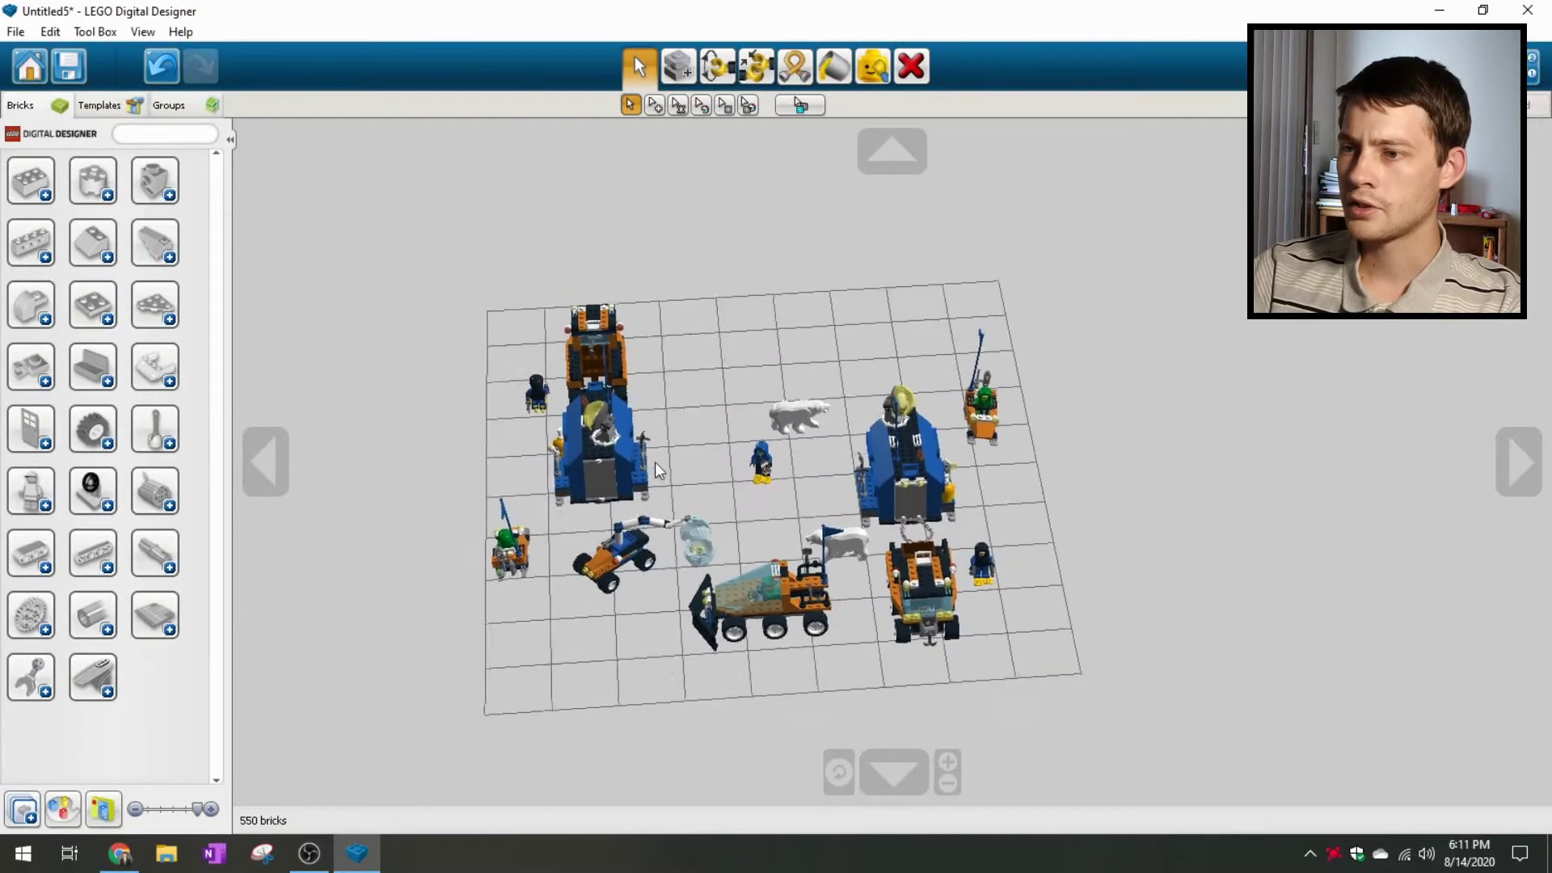
right_click_drag(591, 459, 659, 497)
scroll(898, 501, "down", 1)
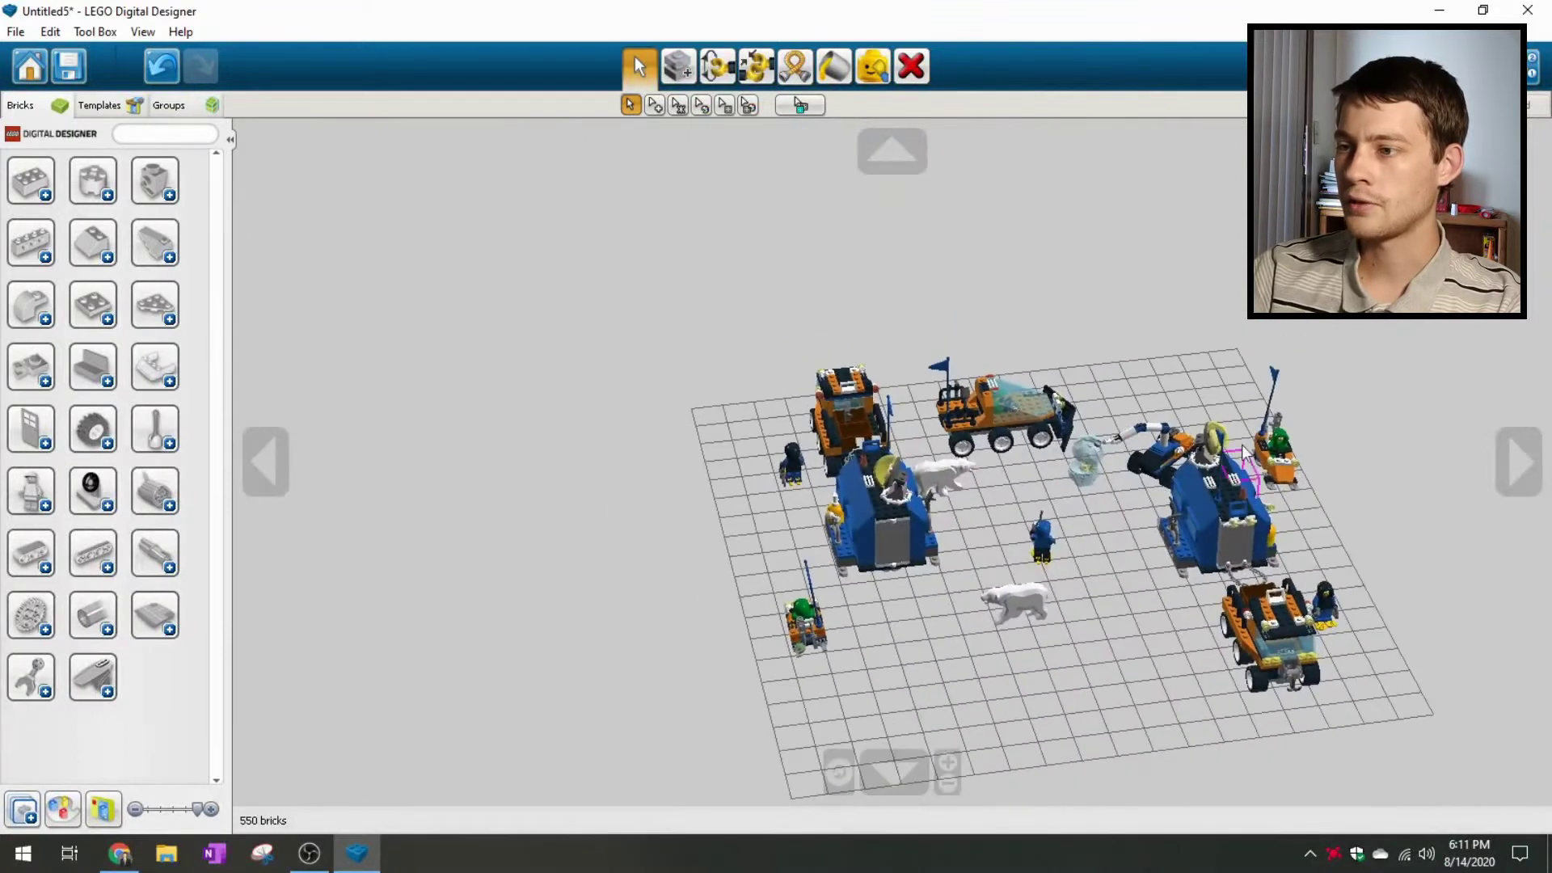
right_click_drag(694, 431, 822, 486)
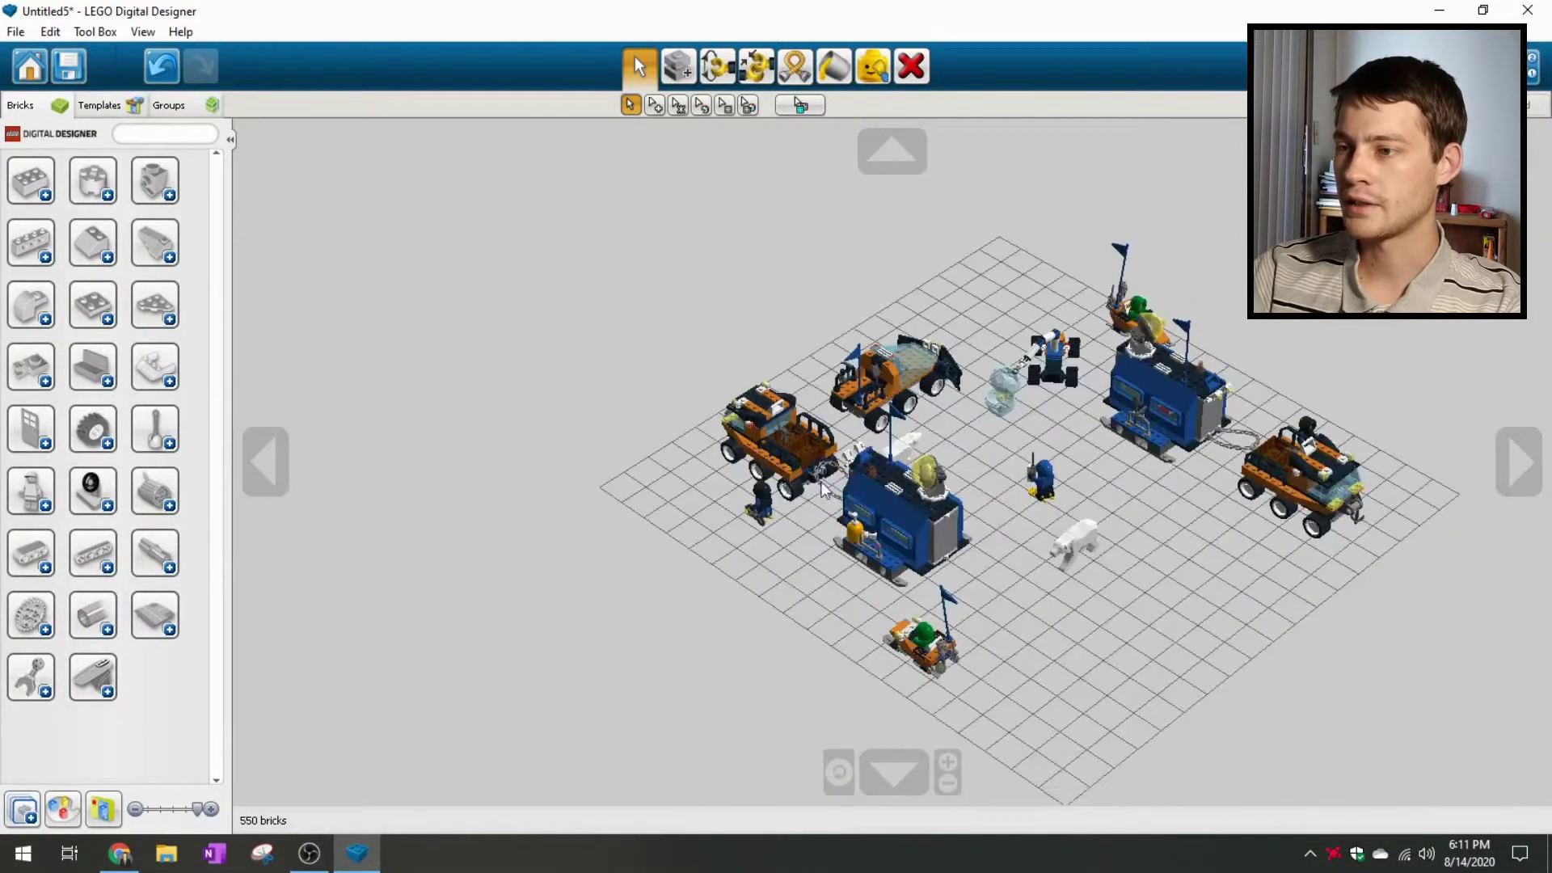
left_click(840, 778)
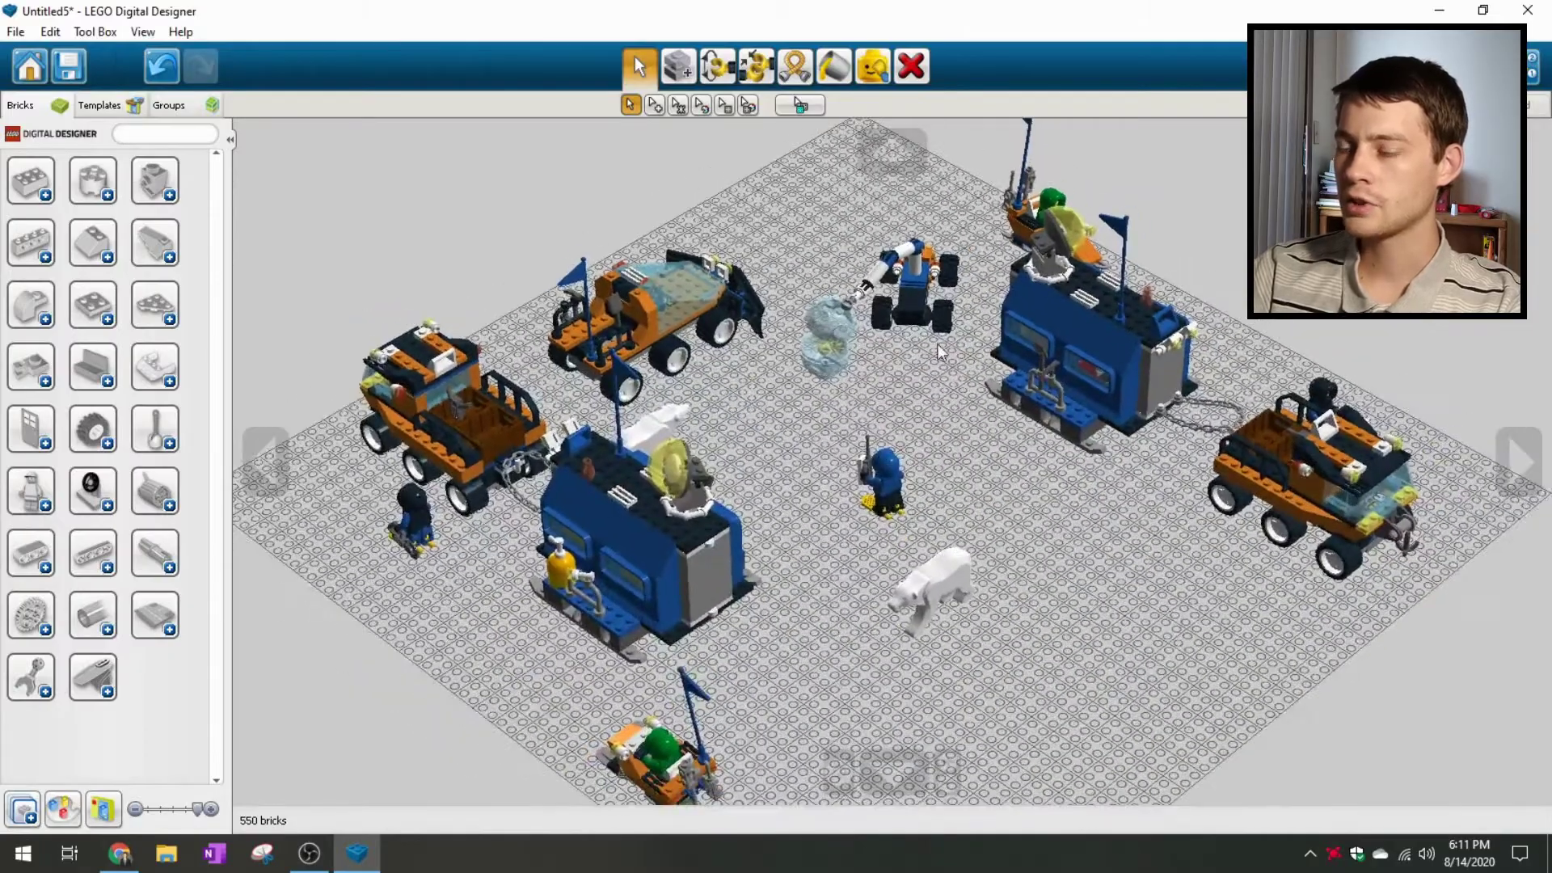
right_click_drag(830, 432, 736, 462)
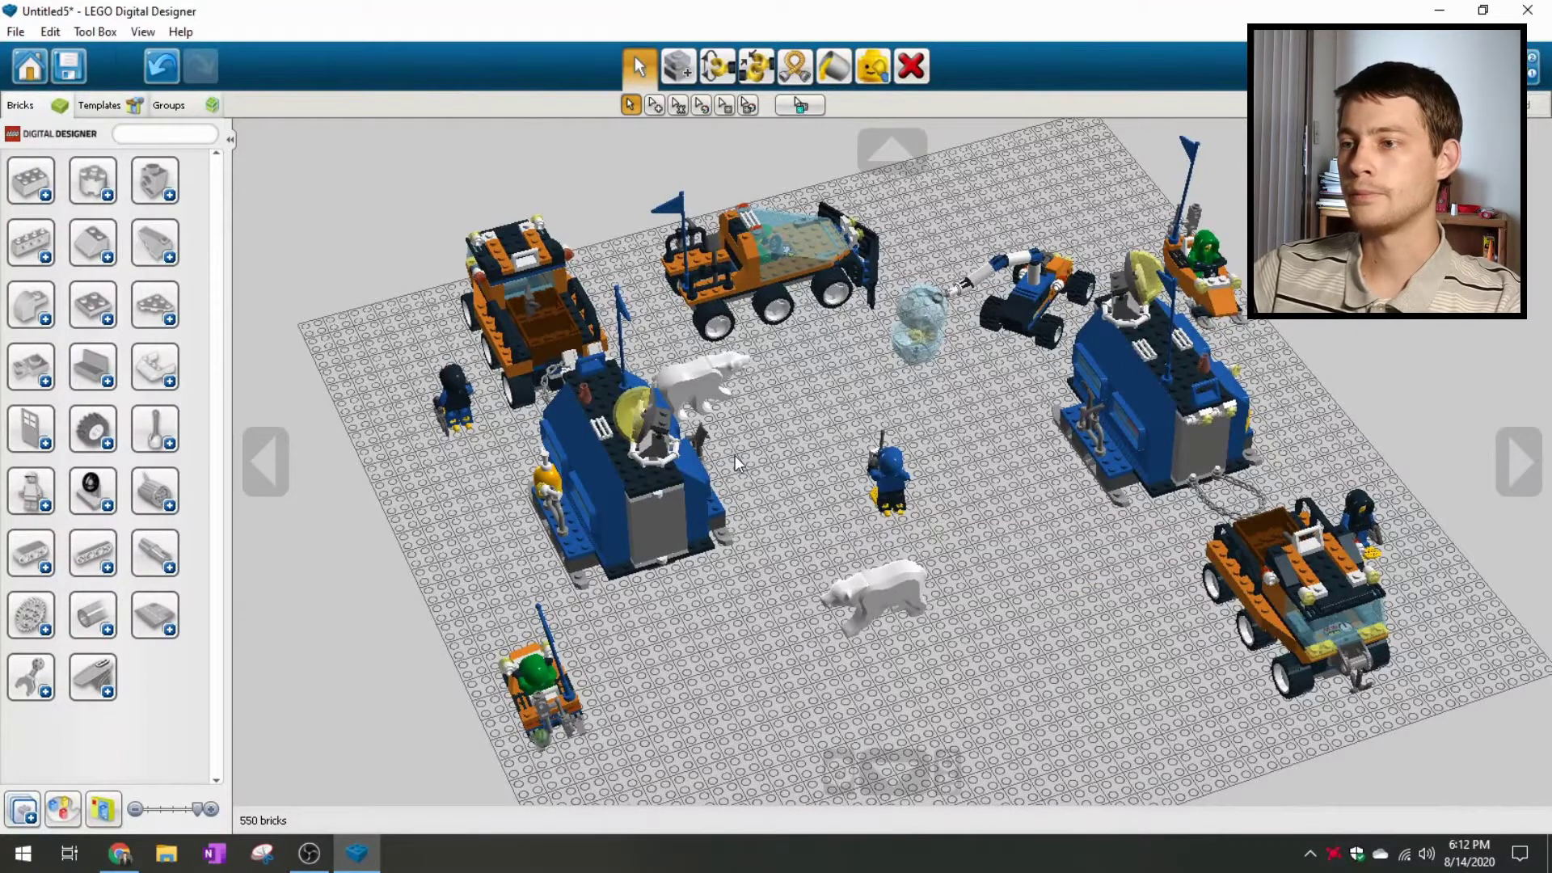
right_click_drag(735, 455, 758, 352)
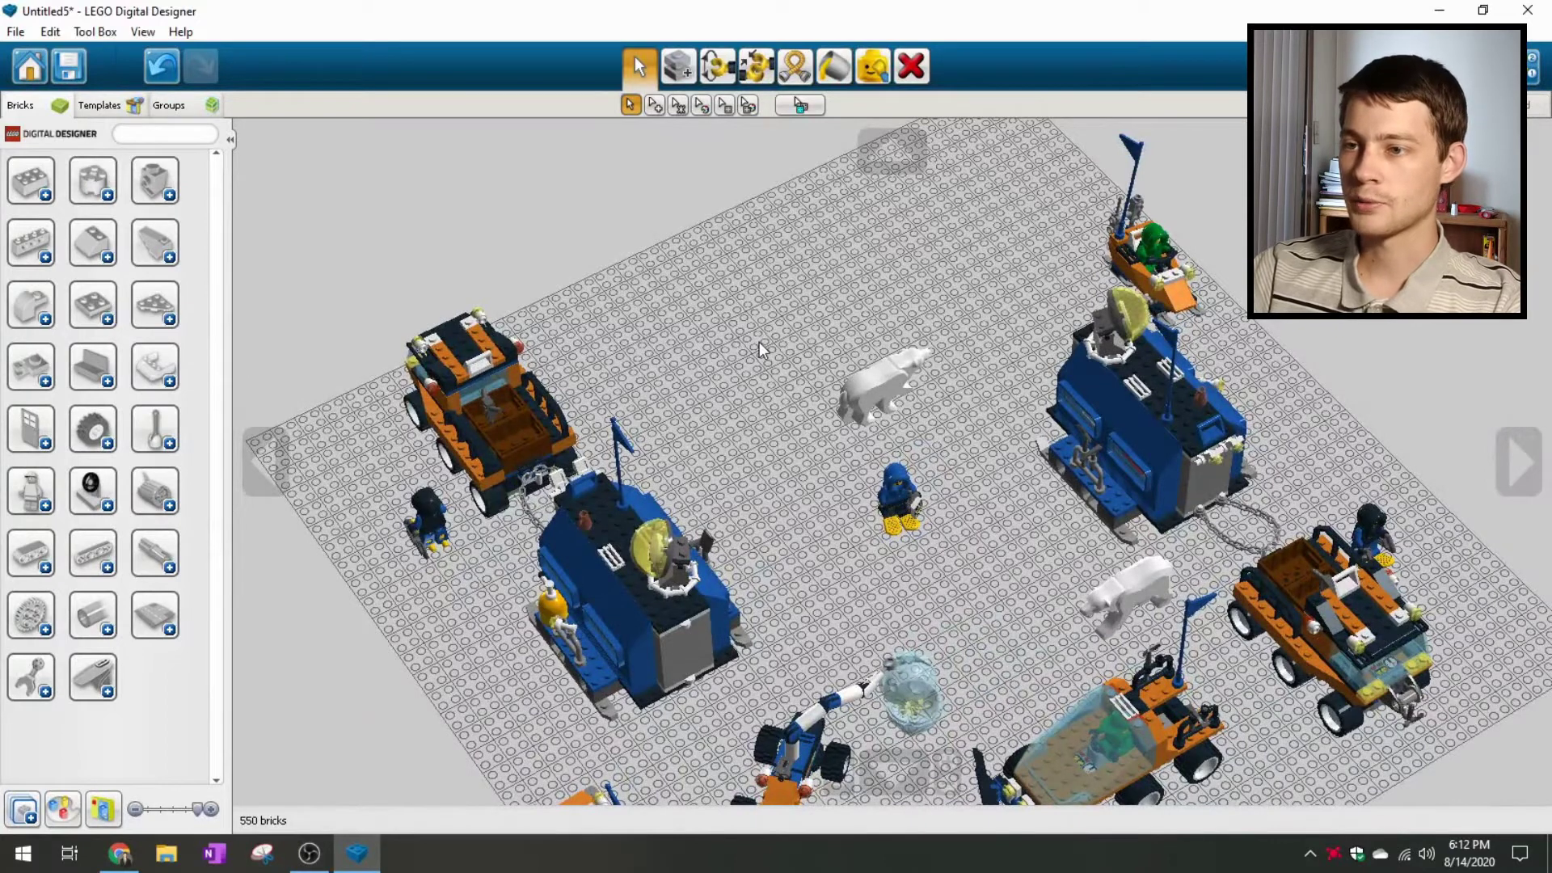
right_click_drag(697, 321, 362, 693)
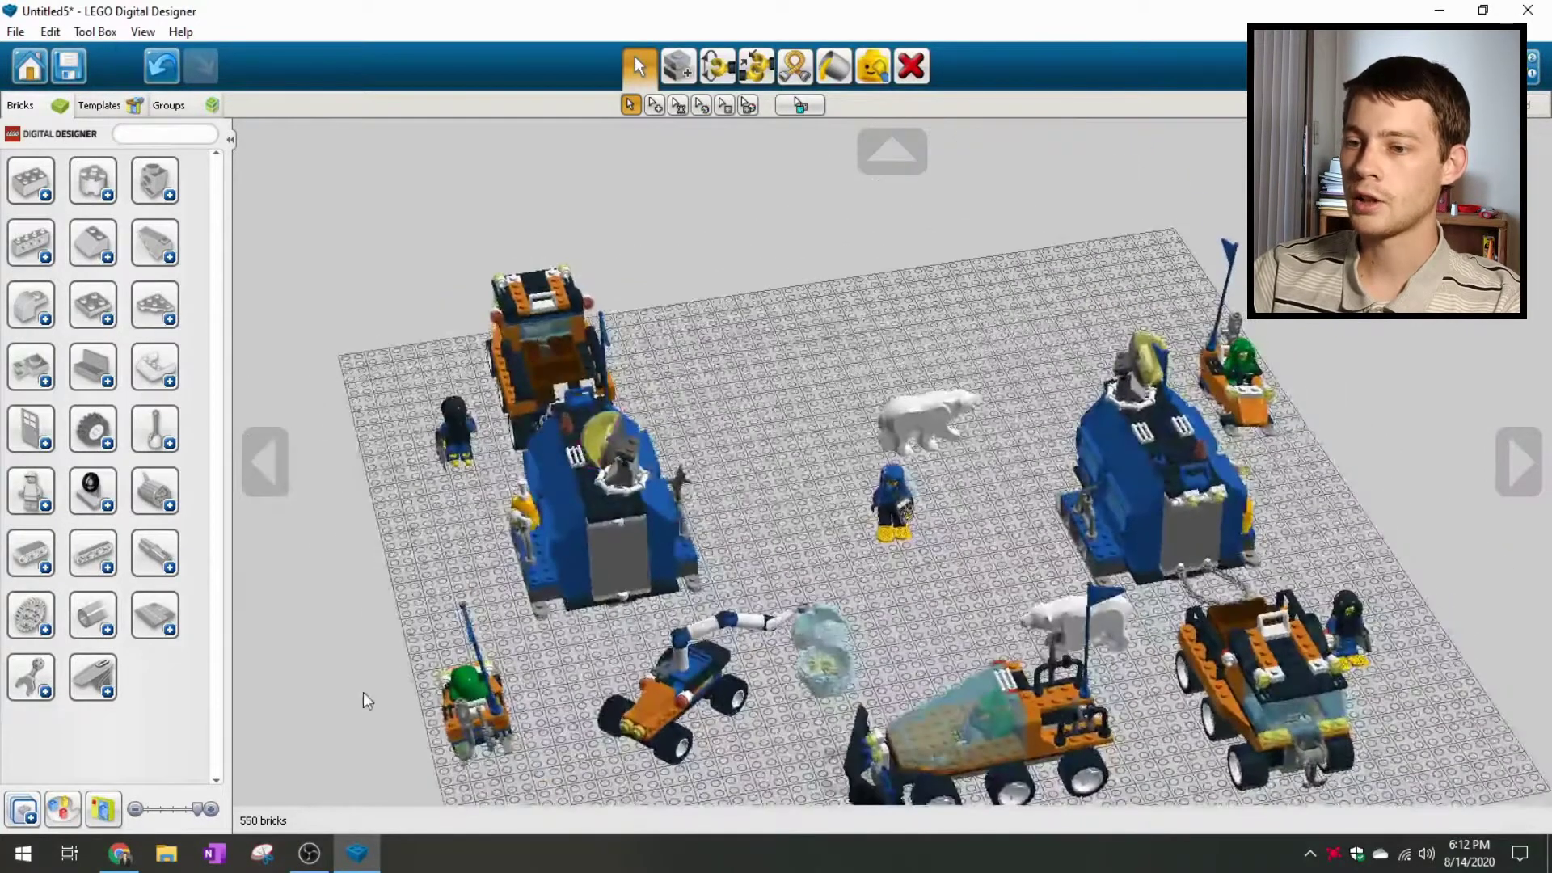
left_click(119, 853)
- Read the rules on page 1 of the Official LEGO Sets made in LDD topic, then return to LDD
left_click(120, 10)
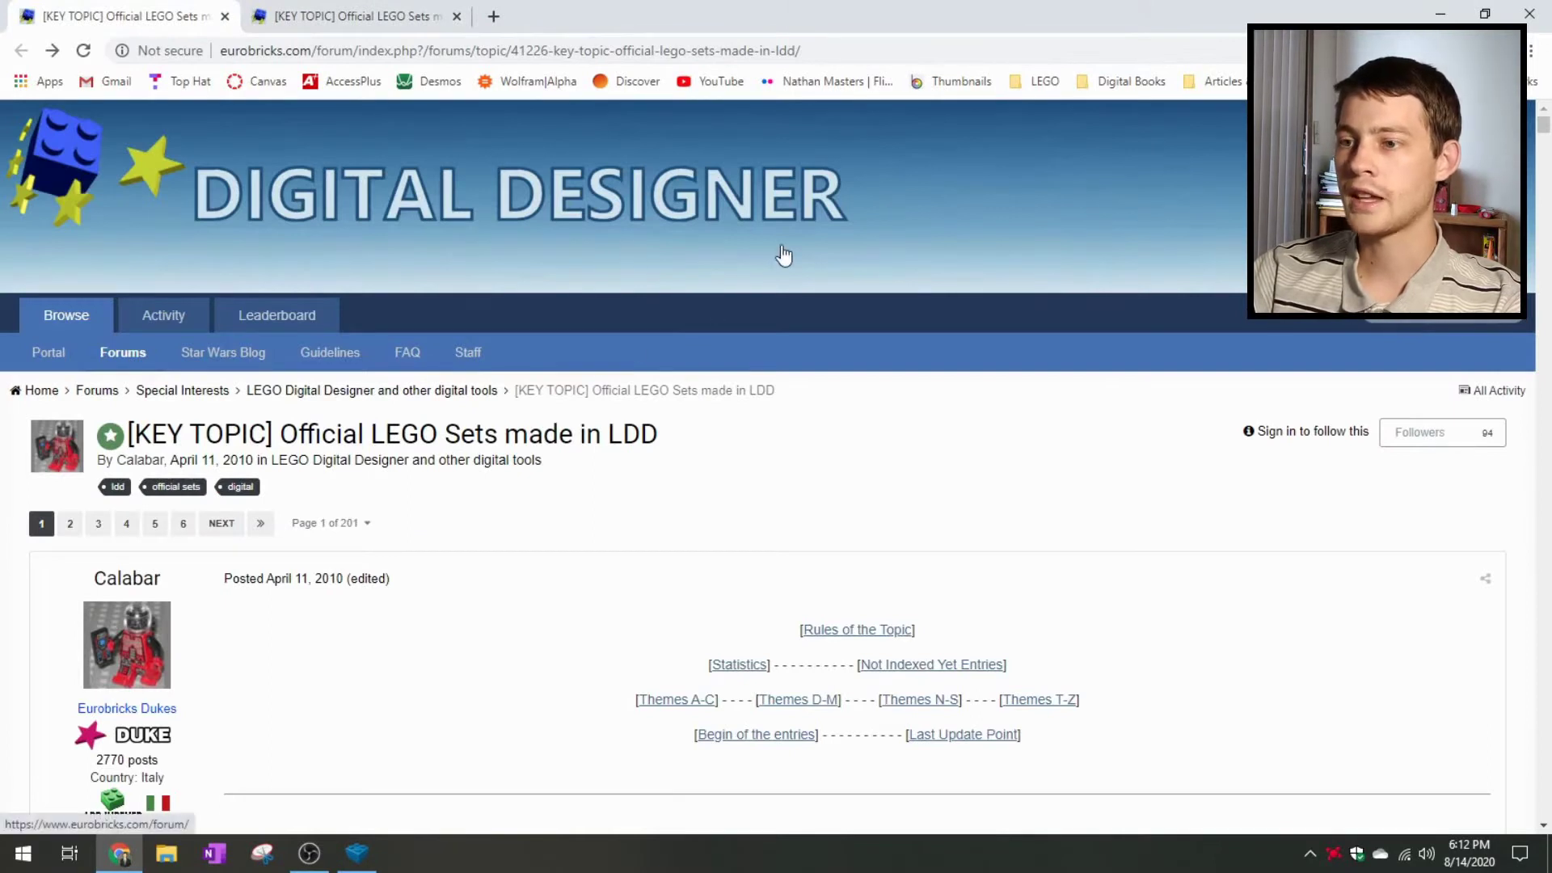
scroll(488, 668, "down", 10)
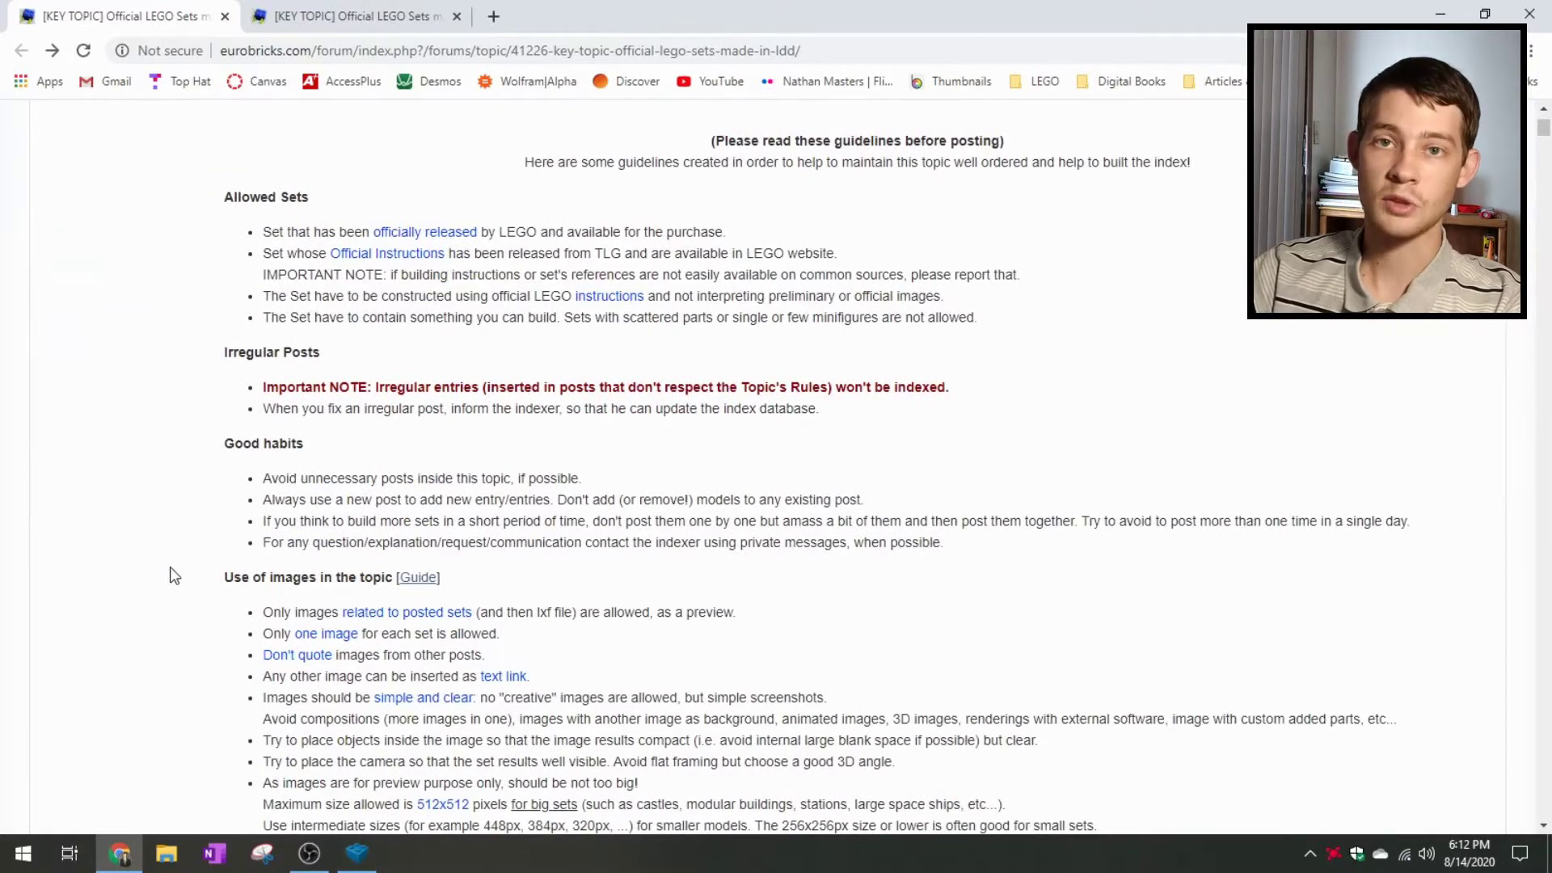
left_click(357, 854)
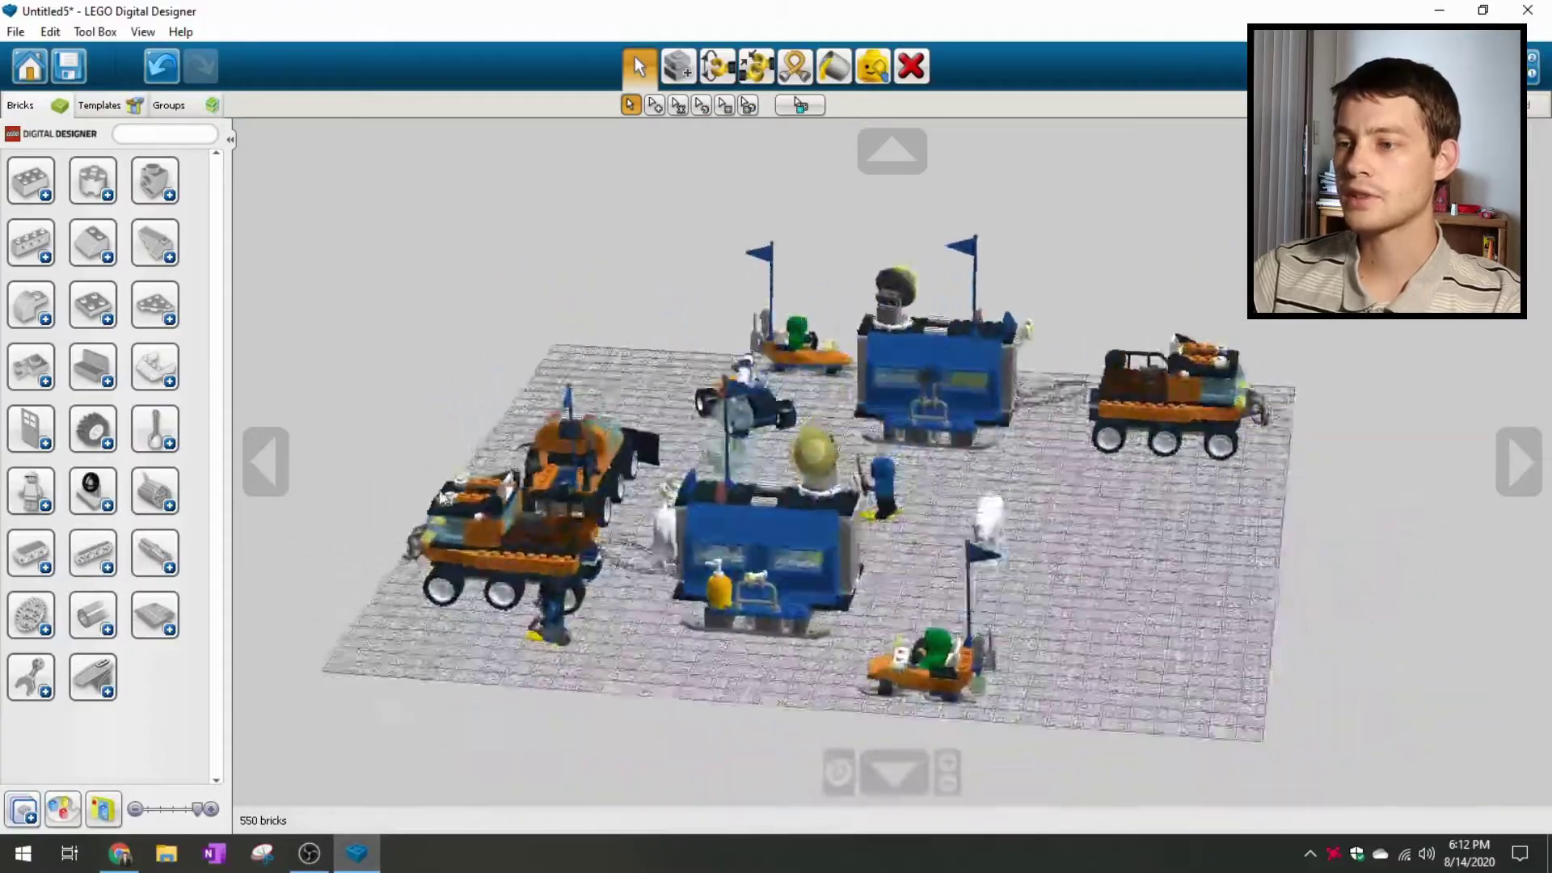
- Delete the central minifigure and the polar bears, bringing the scene to 532 bricks
right_click_drag(889, 544, 803, 435)
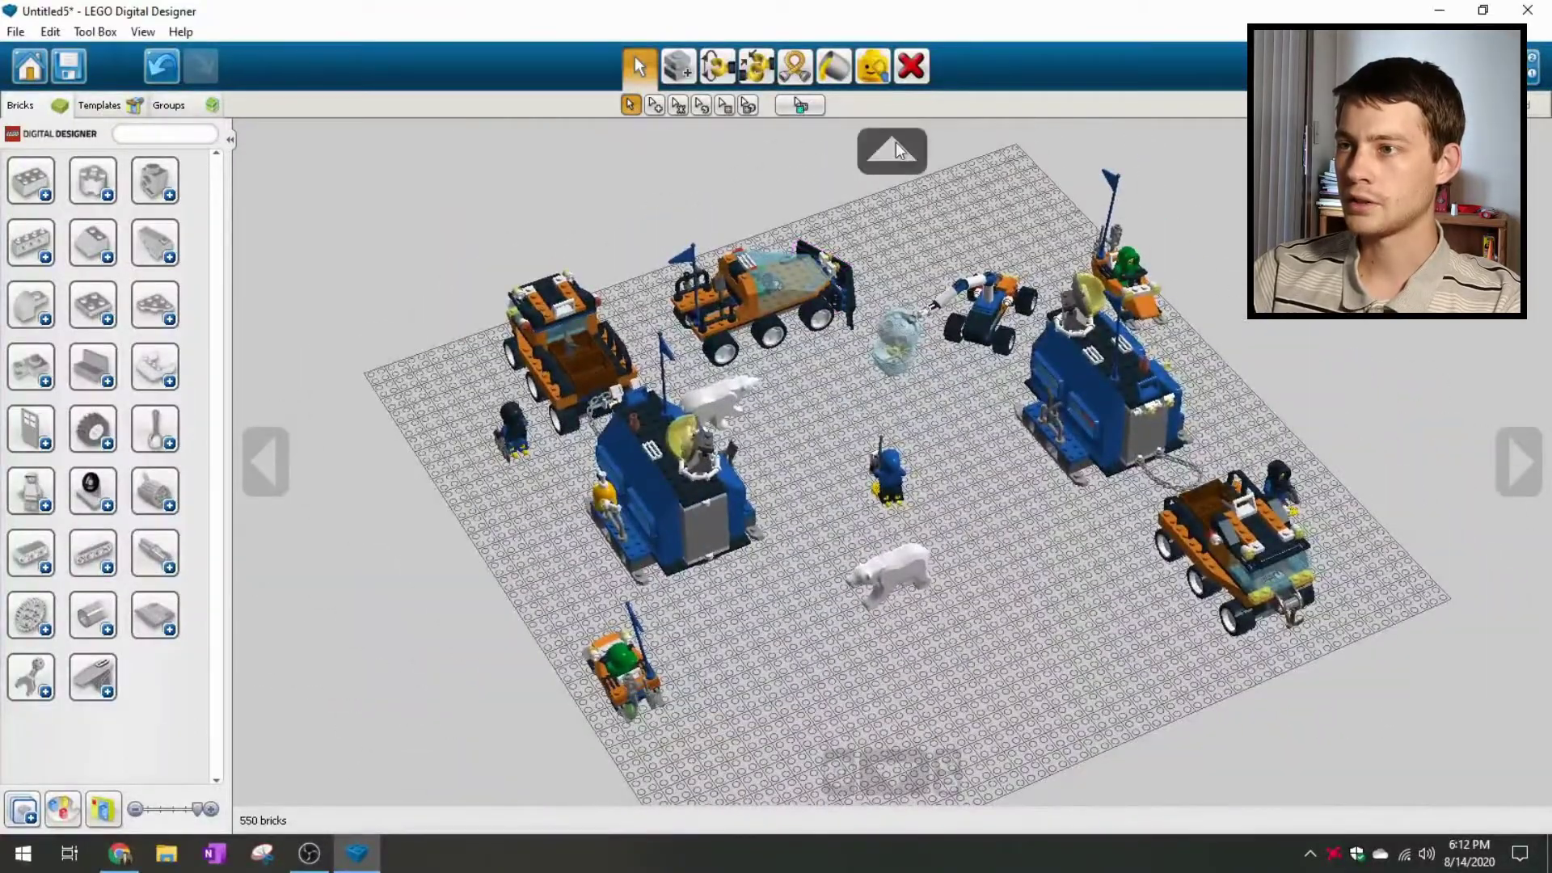
left_click(916, 73)
left_click_drag(848, 410, 946, 576)
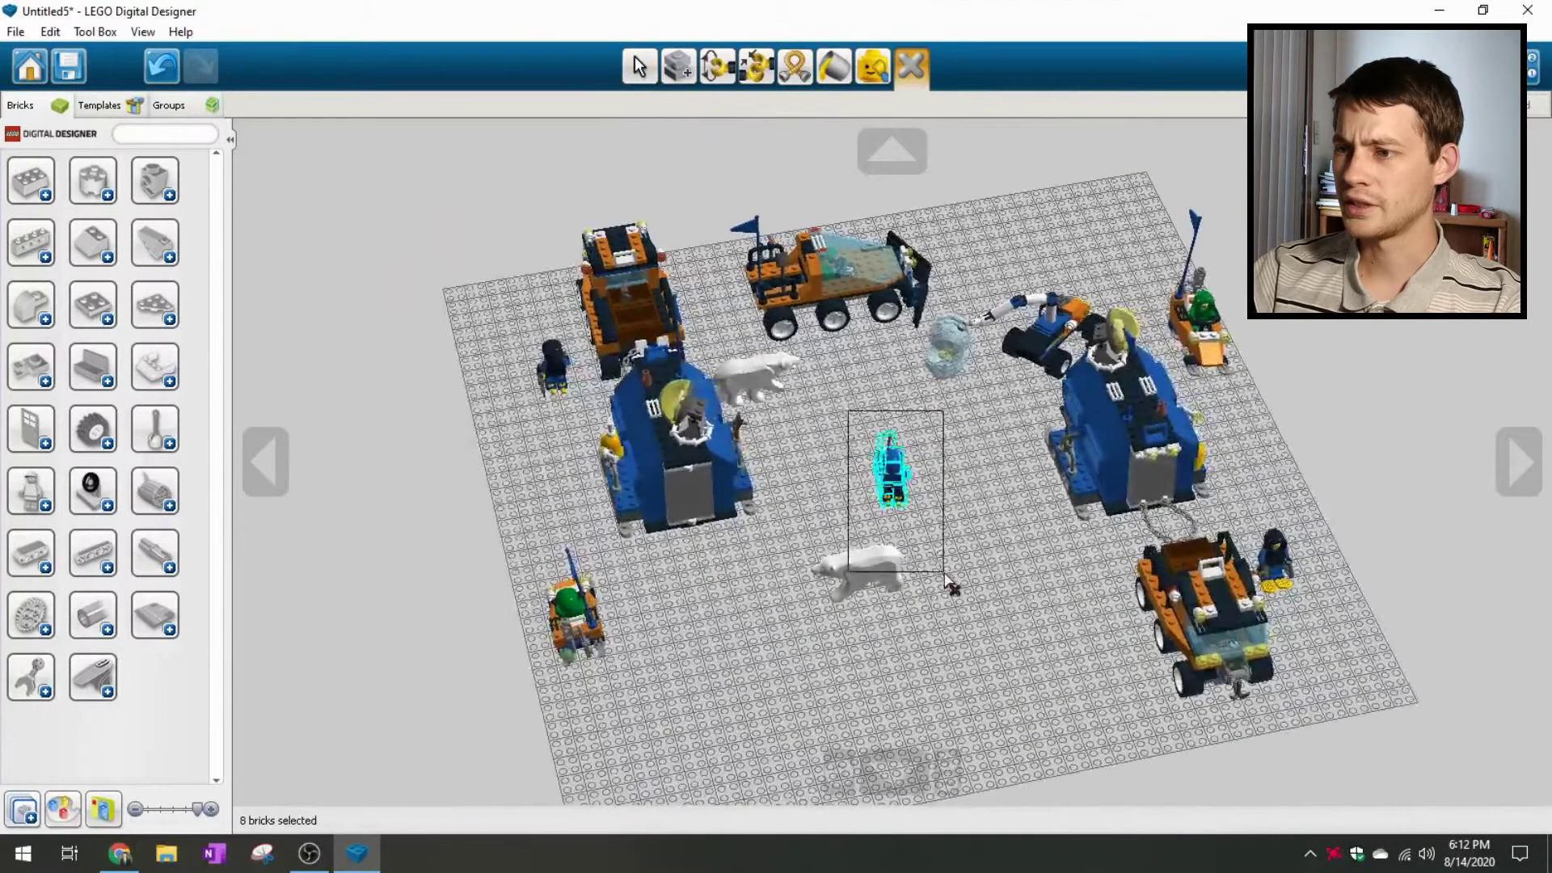
left_click(799, 383)
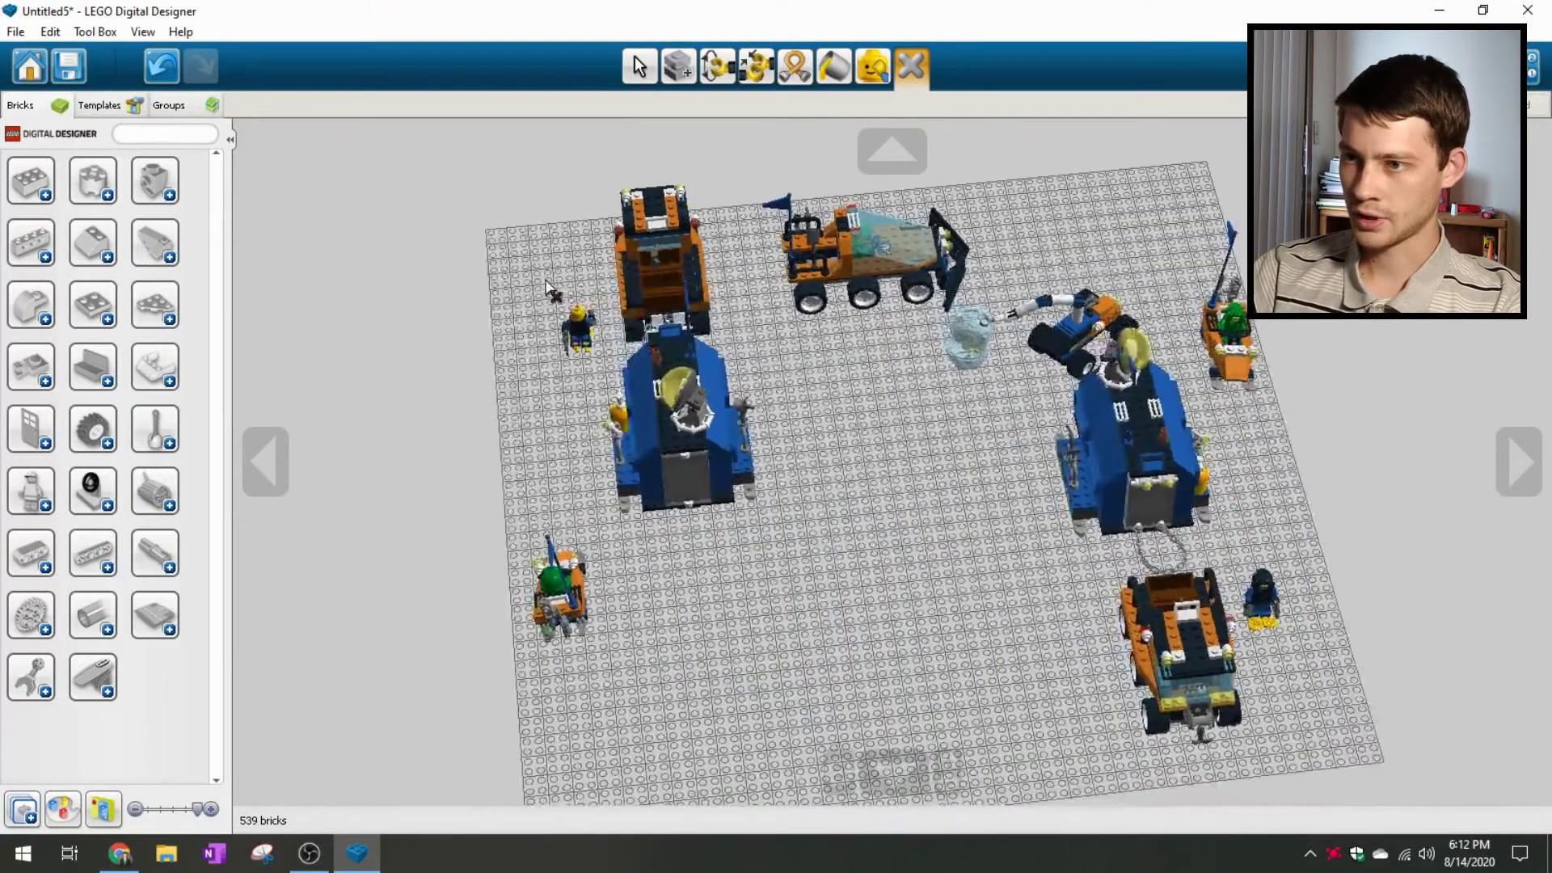
left_click(639, 68)
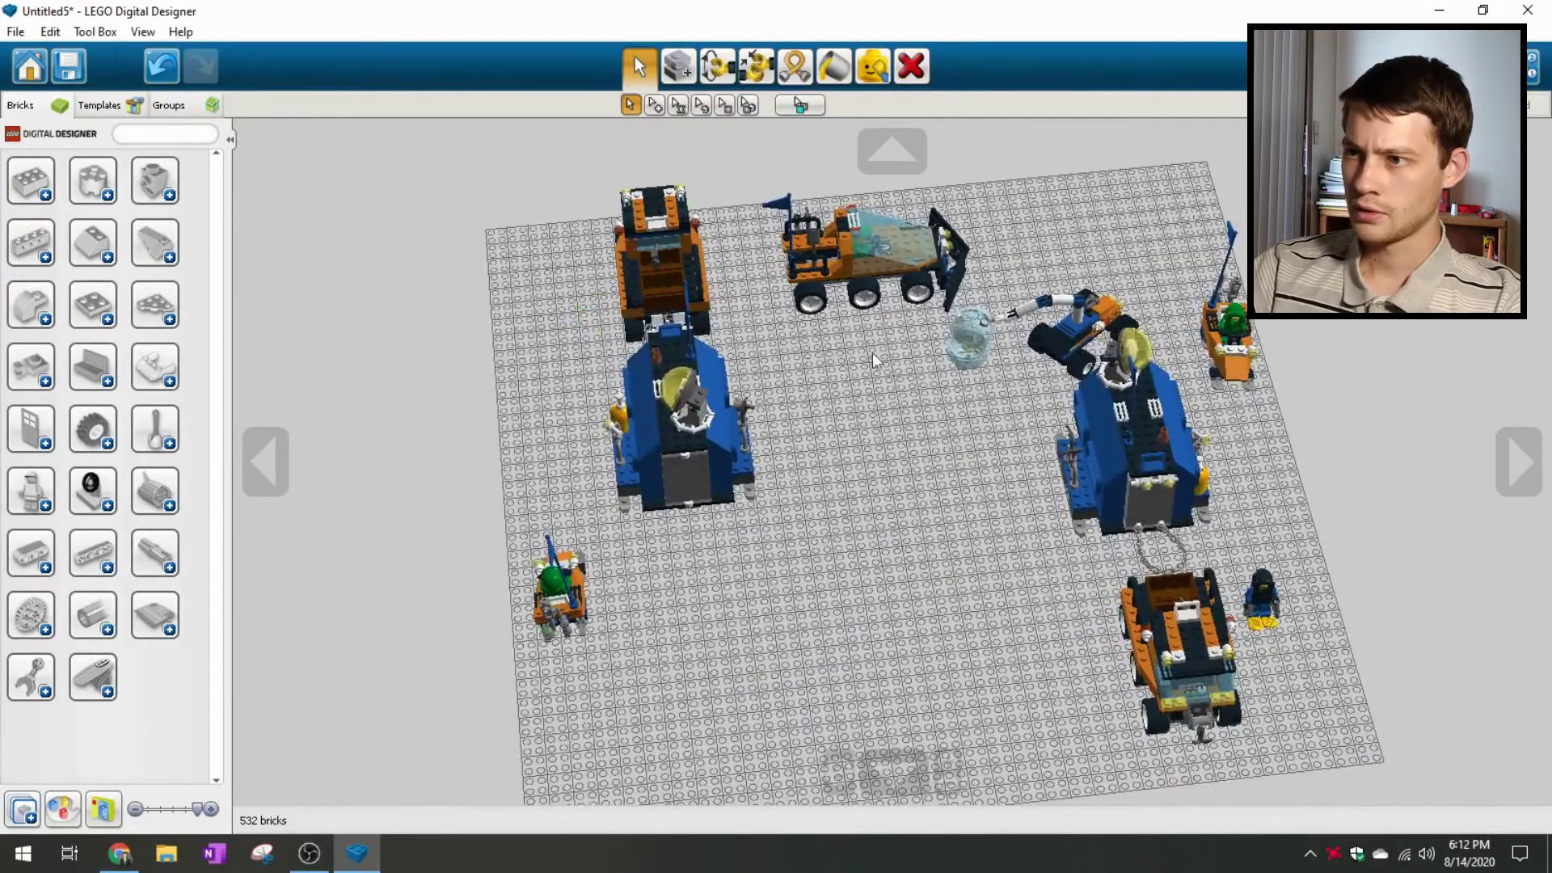
- Move the top-centre vehicle and turn it a quarter turn to the left
scroll(882, 421, "down", 3)
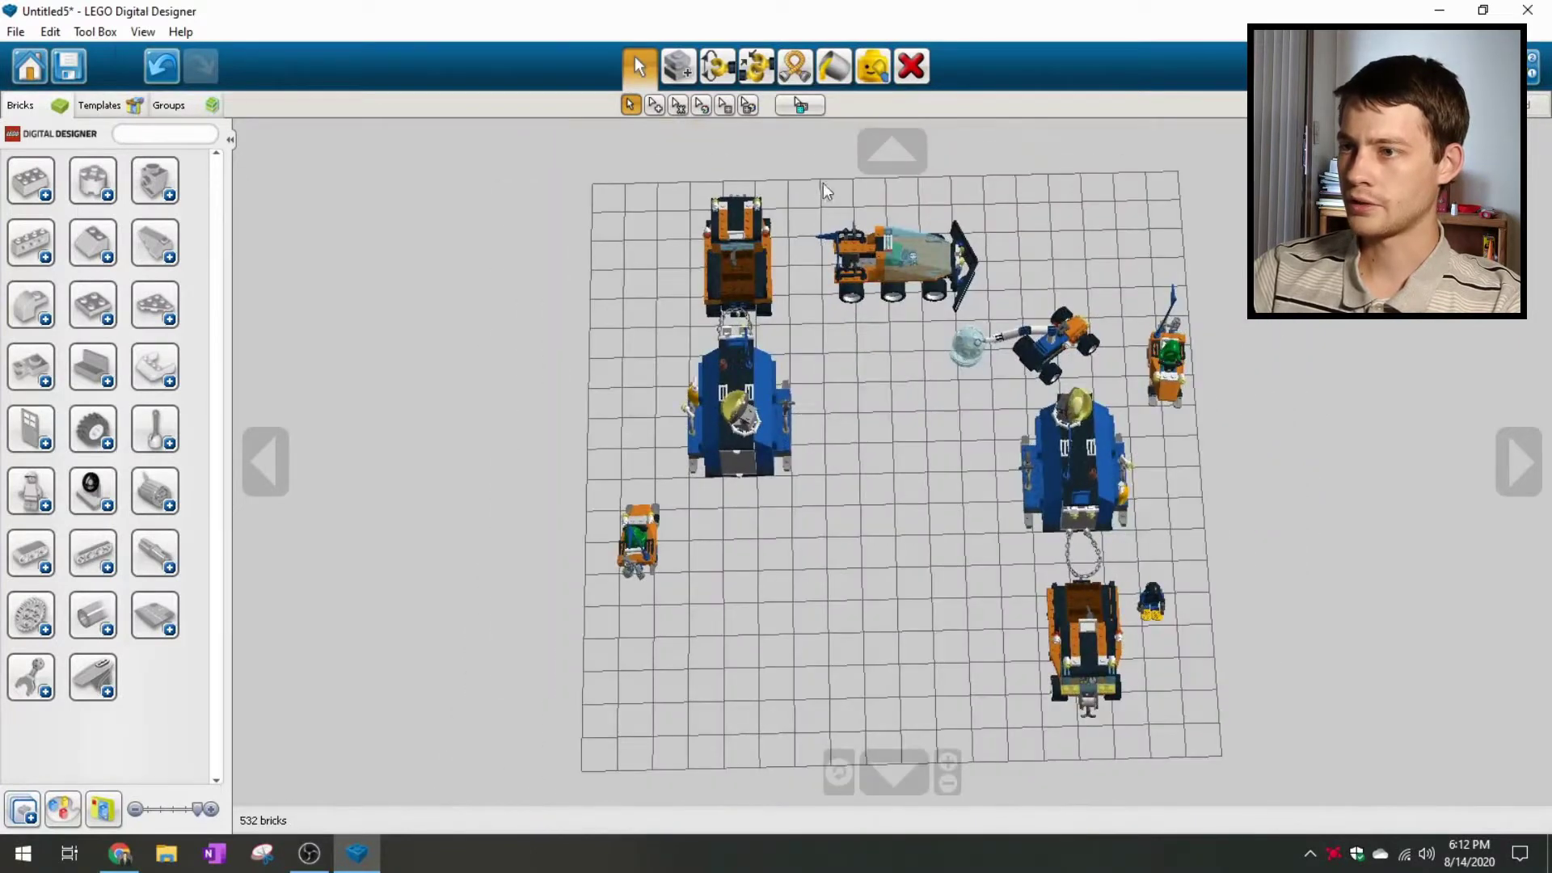
left_click_drag(817, 184, 1035, 294)
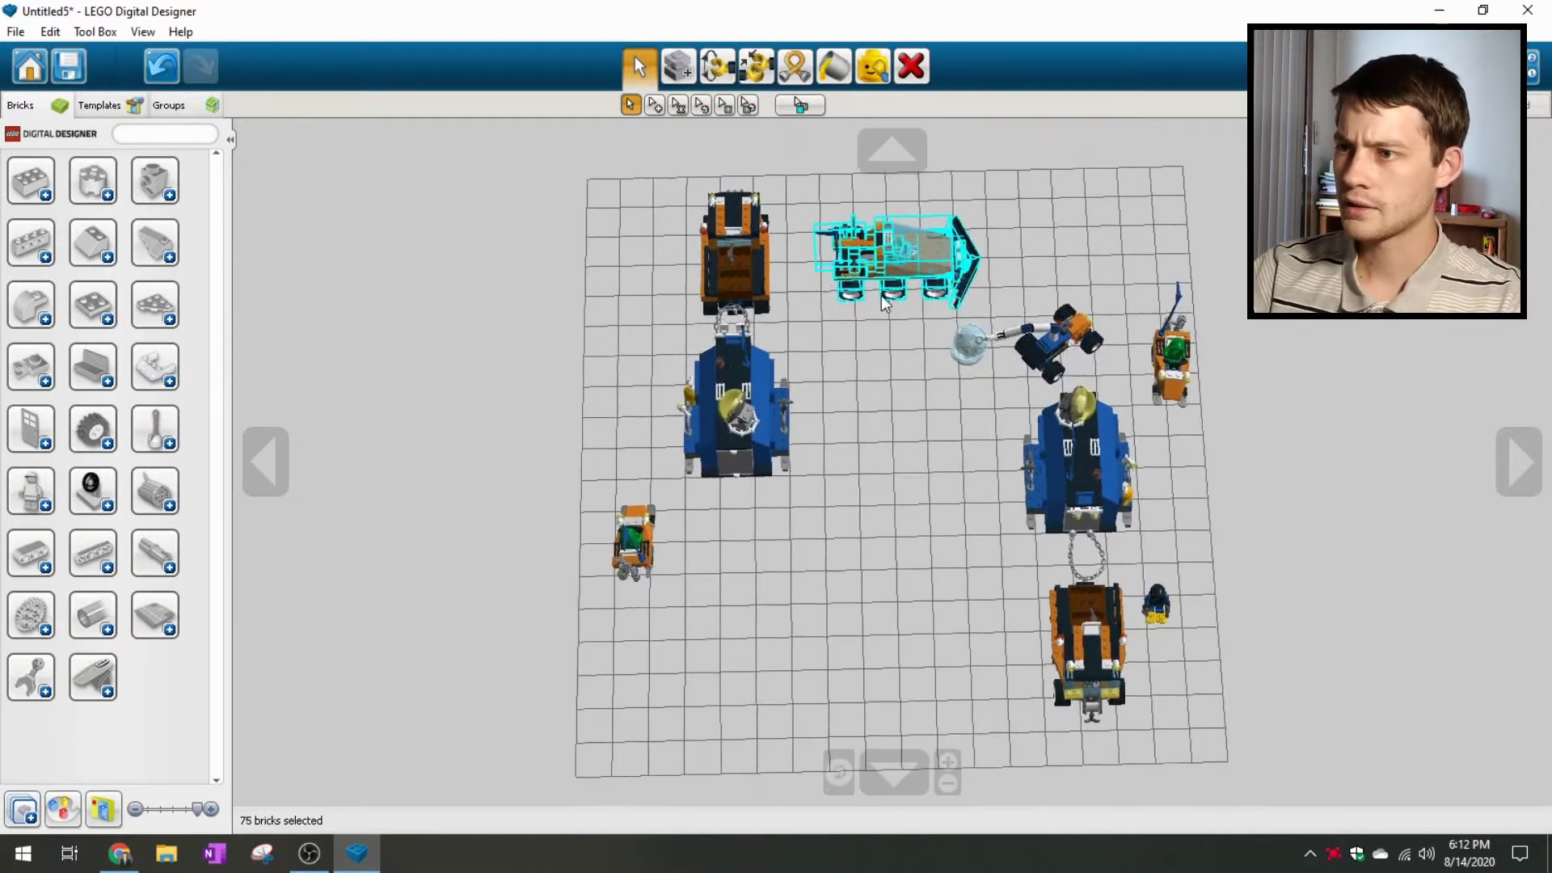
left_click_drag(895, 241, 843, 256)
key("Left")
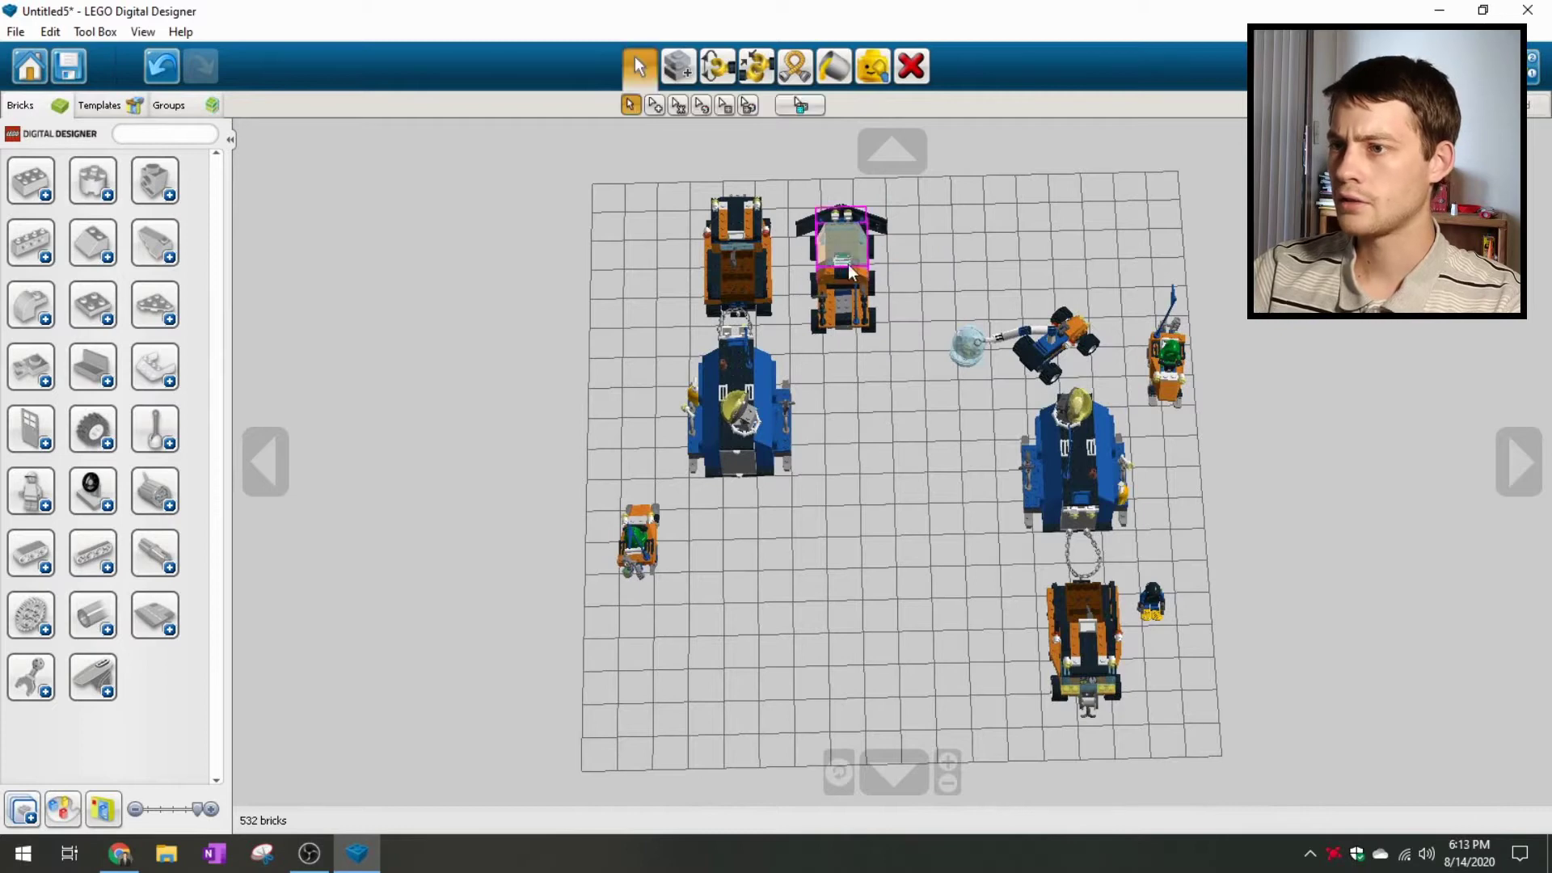
right_click_drag(1051, 348, 391, 350)
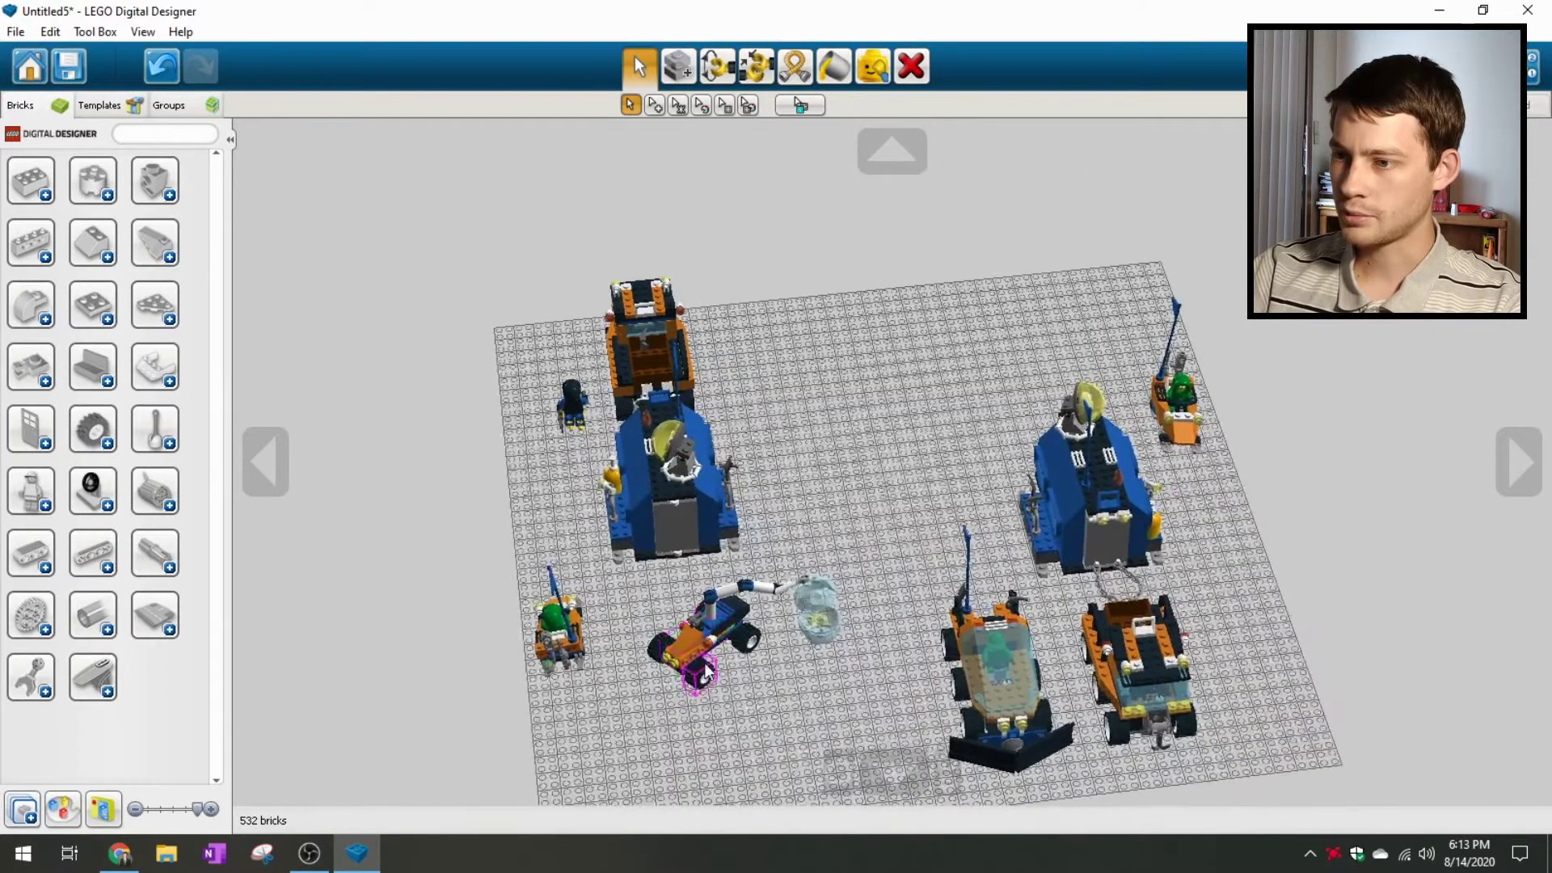
right_click_drag(752, 686, 661, 434)
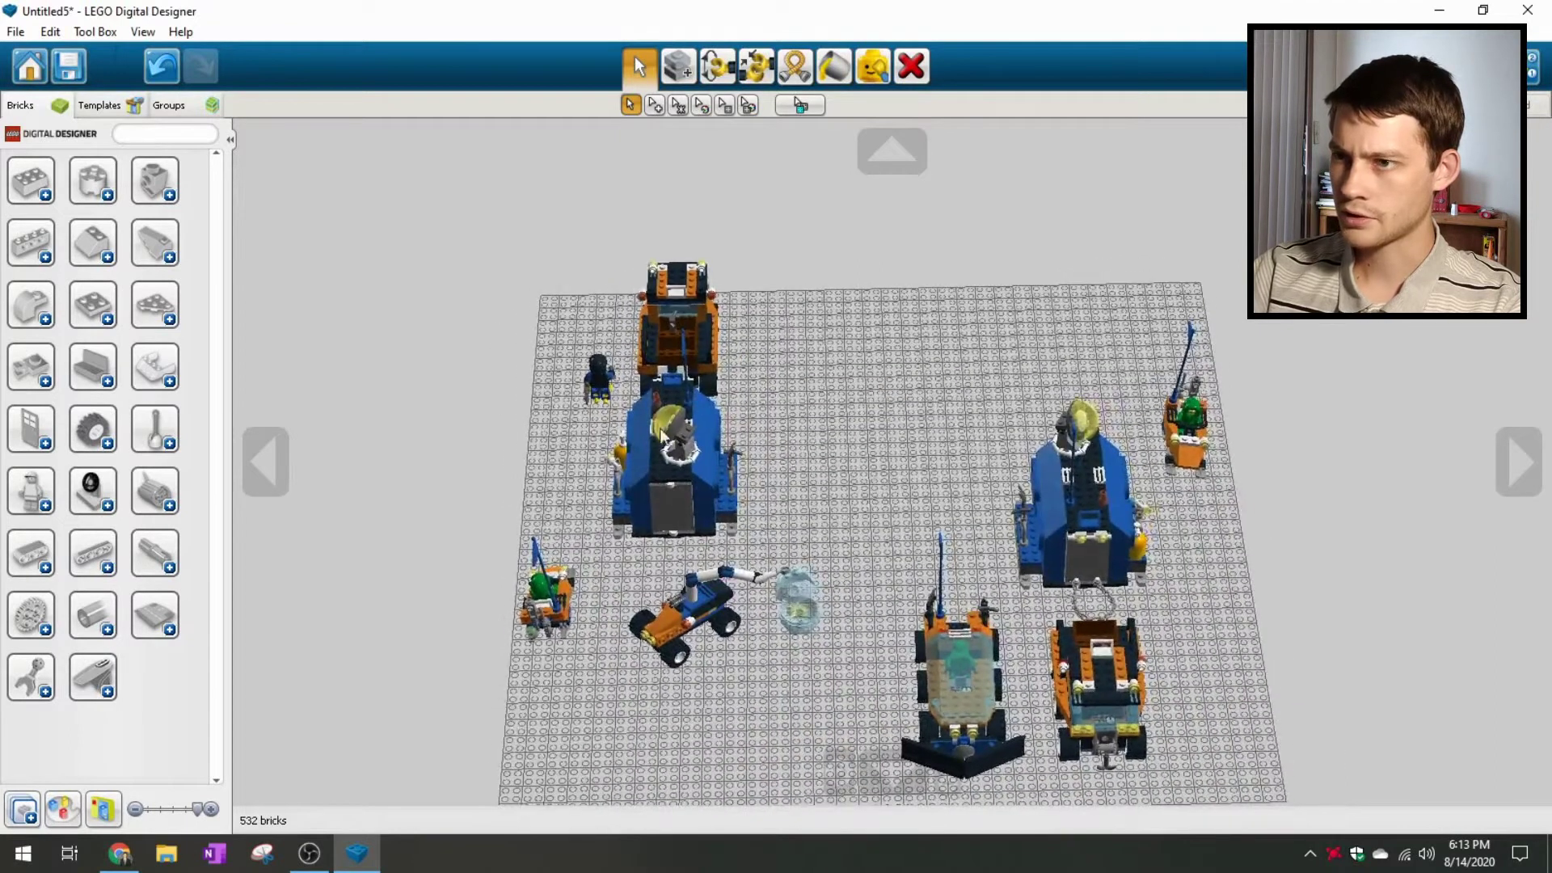
- Set the small car's hinged arm to about 45 degrees with the Hinge tool
key("h")
left_click(695, 595)
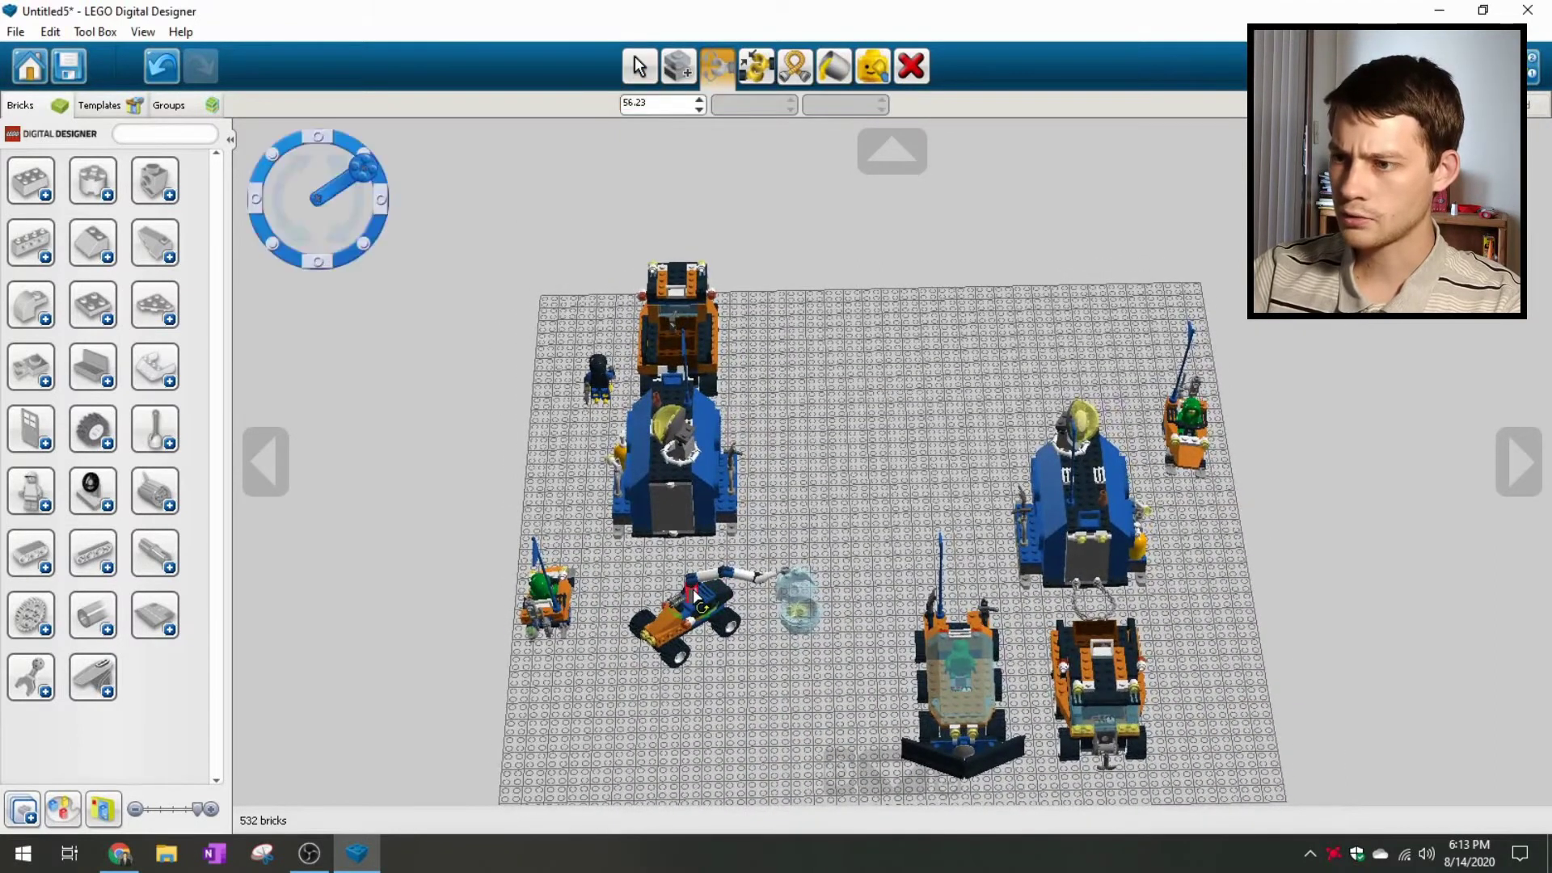
left_click_drag(362, 171, 322, 182)
scroll(732, 703, "up", 2)
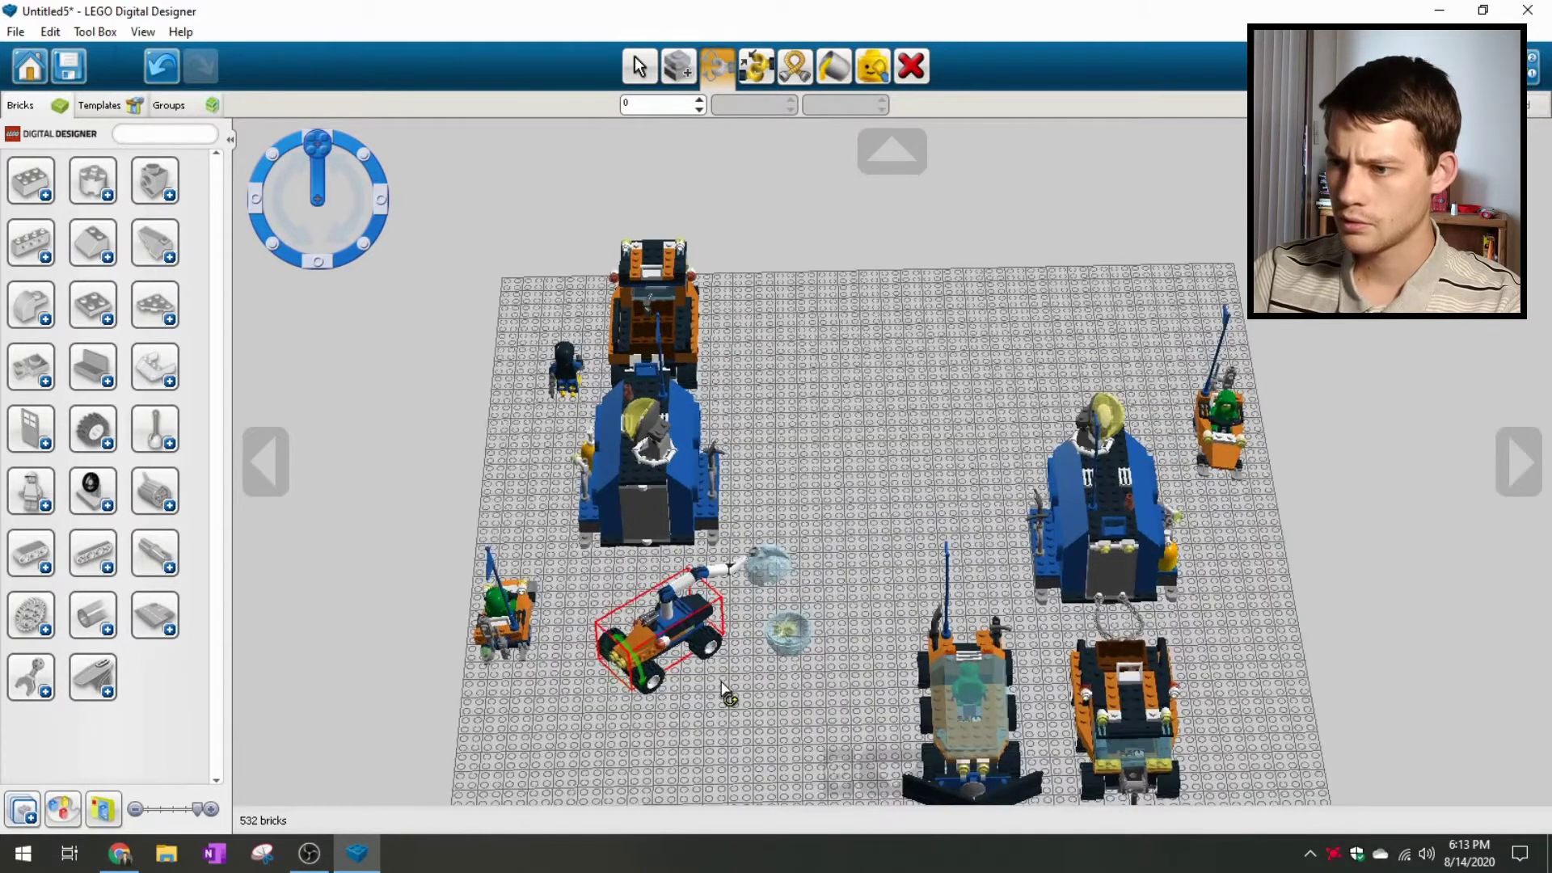
left_click(728, 700)
left_click(679, 626)
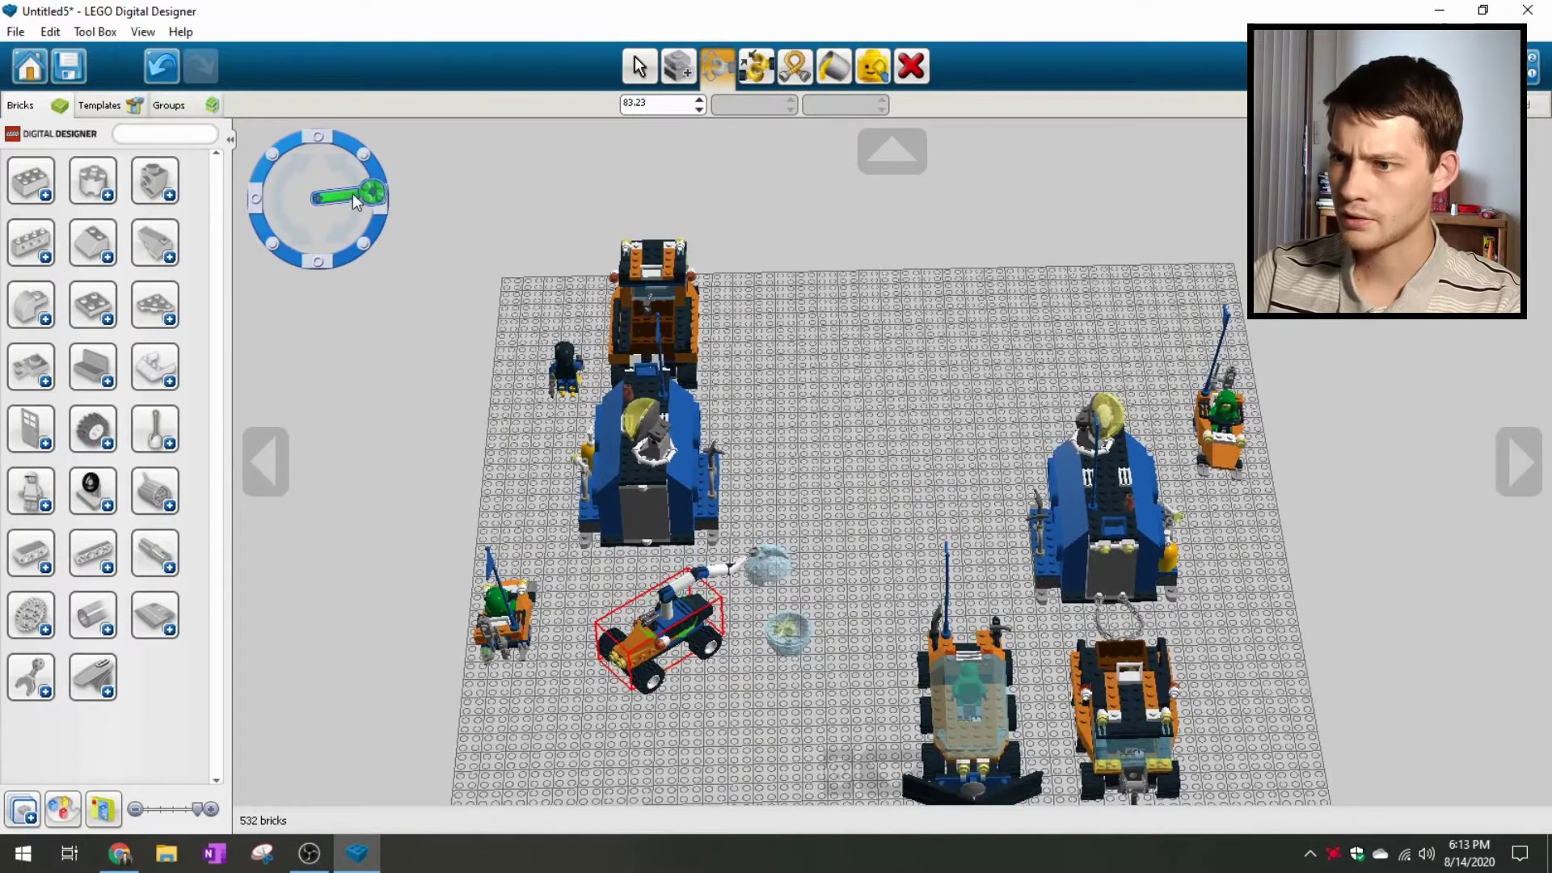
left_click_drag(374, 194, 348, 152)
left_click(819, 686)
scroll(720, 714, "down", 1)
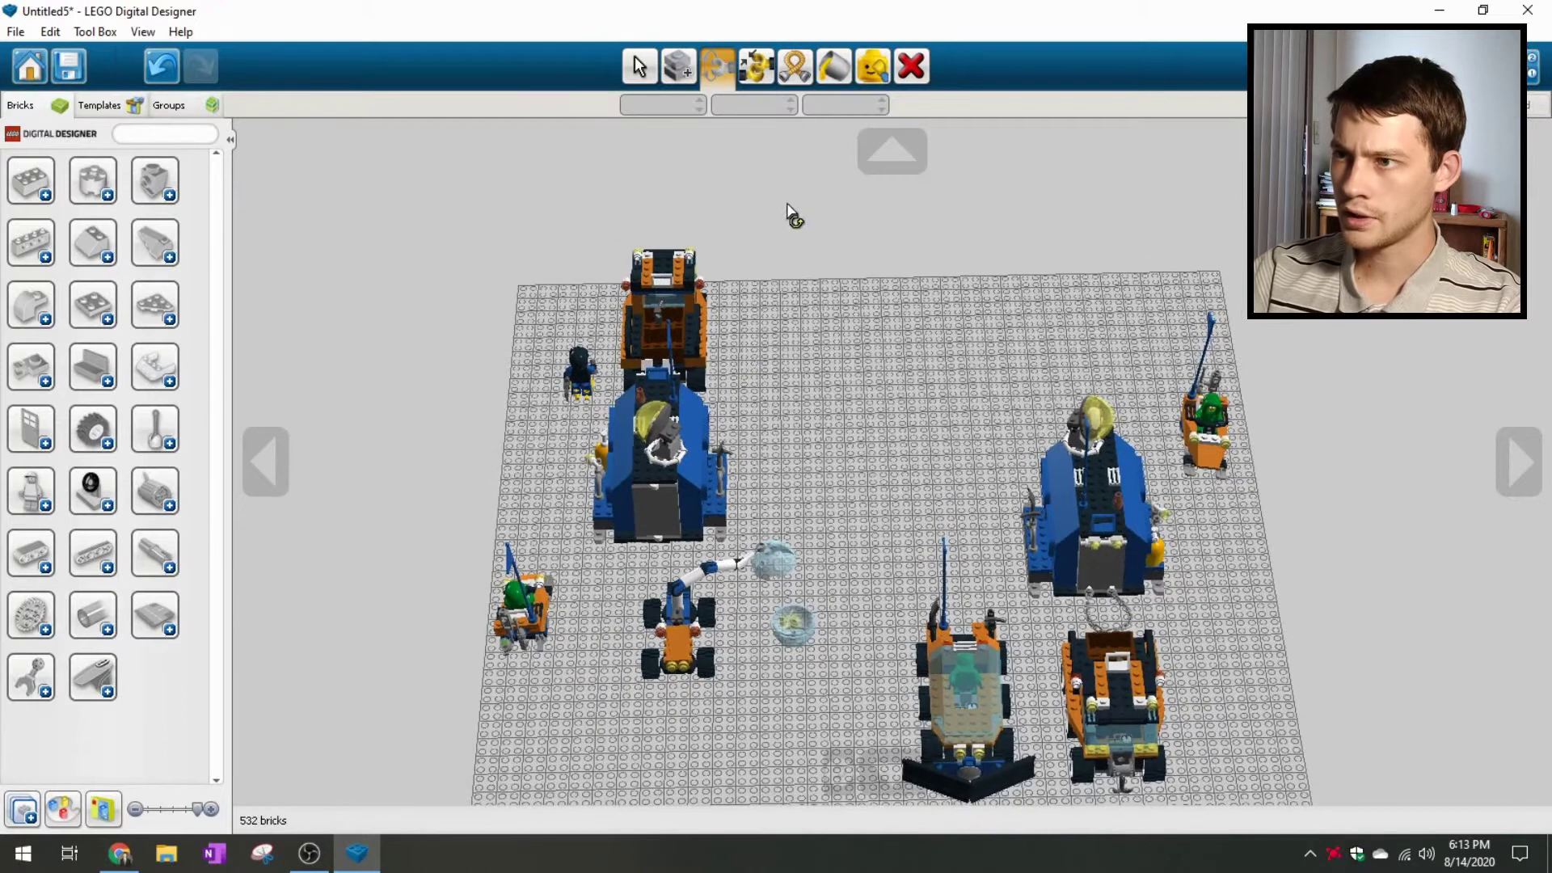
- Delete the two loose transparent dome pieces
left_click(911, 66)
left_click(791, 623)
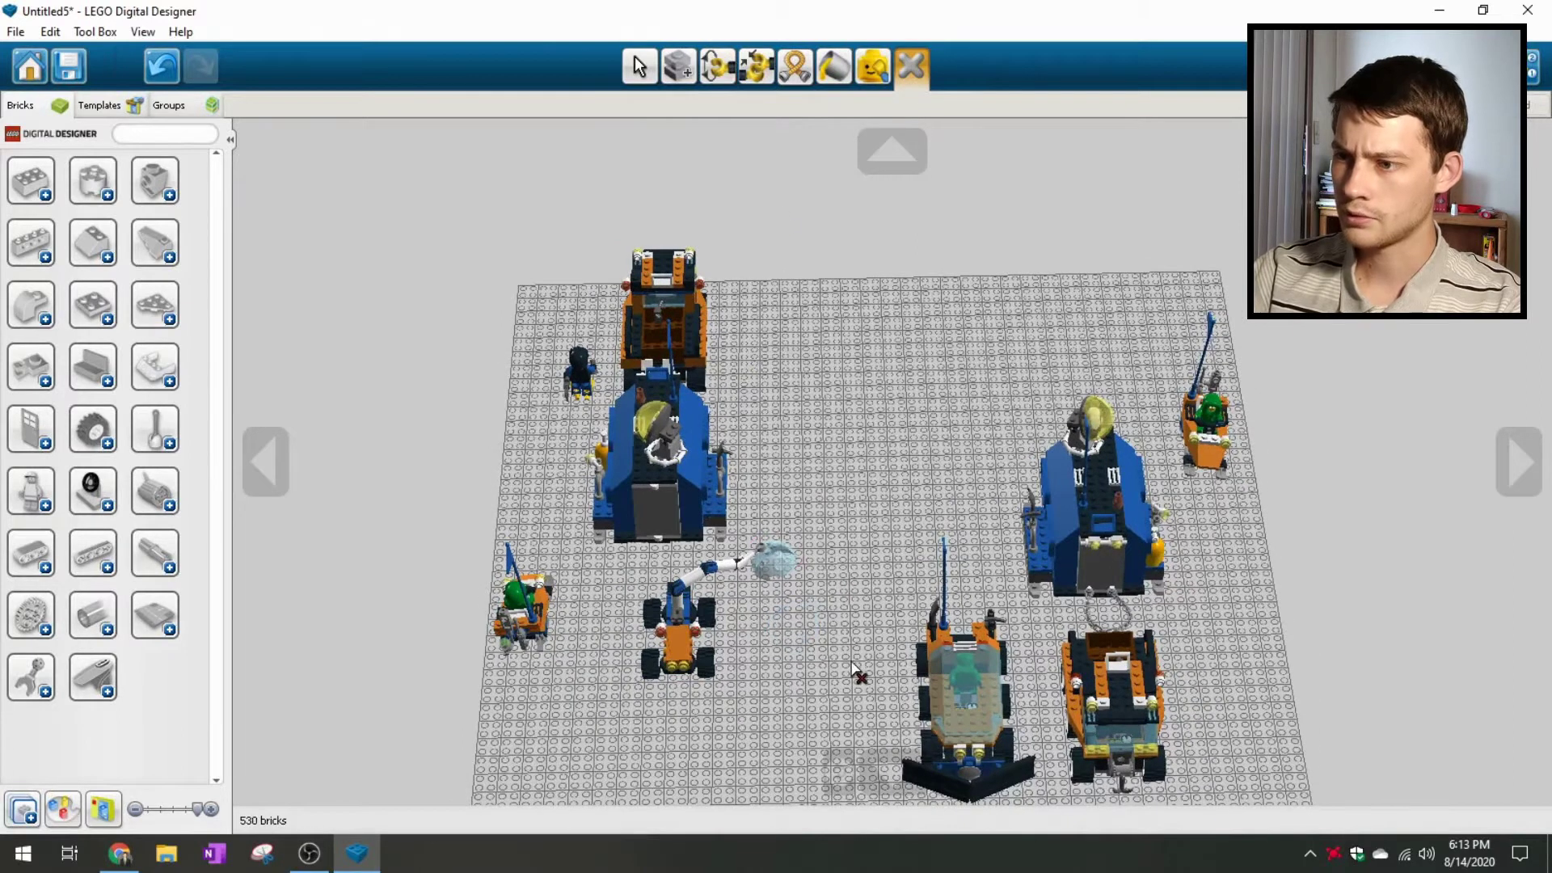
left_click(775, 560)
left_click(640, 66)
scroll(727, 558, "down", 1)
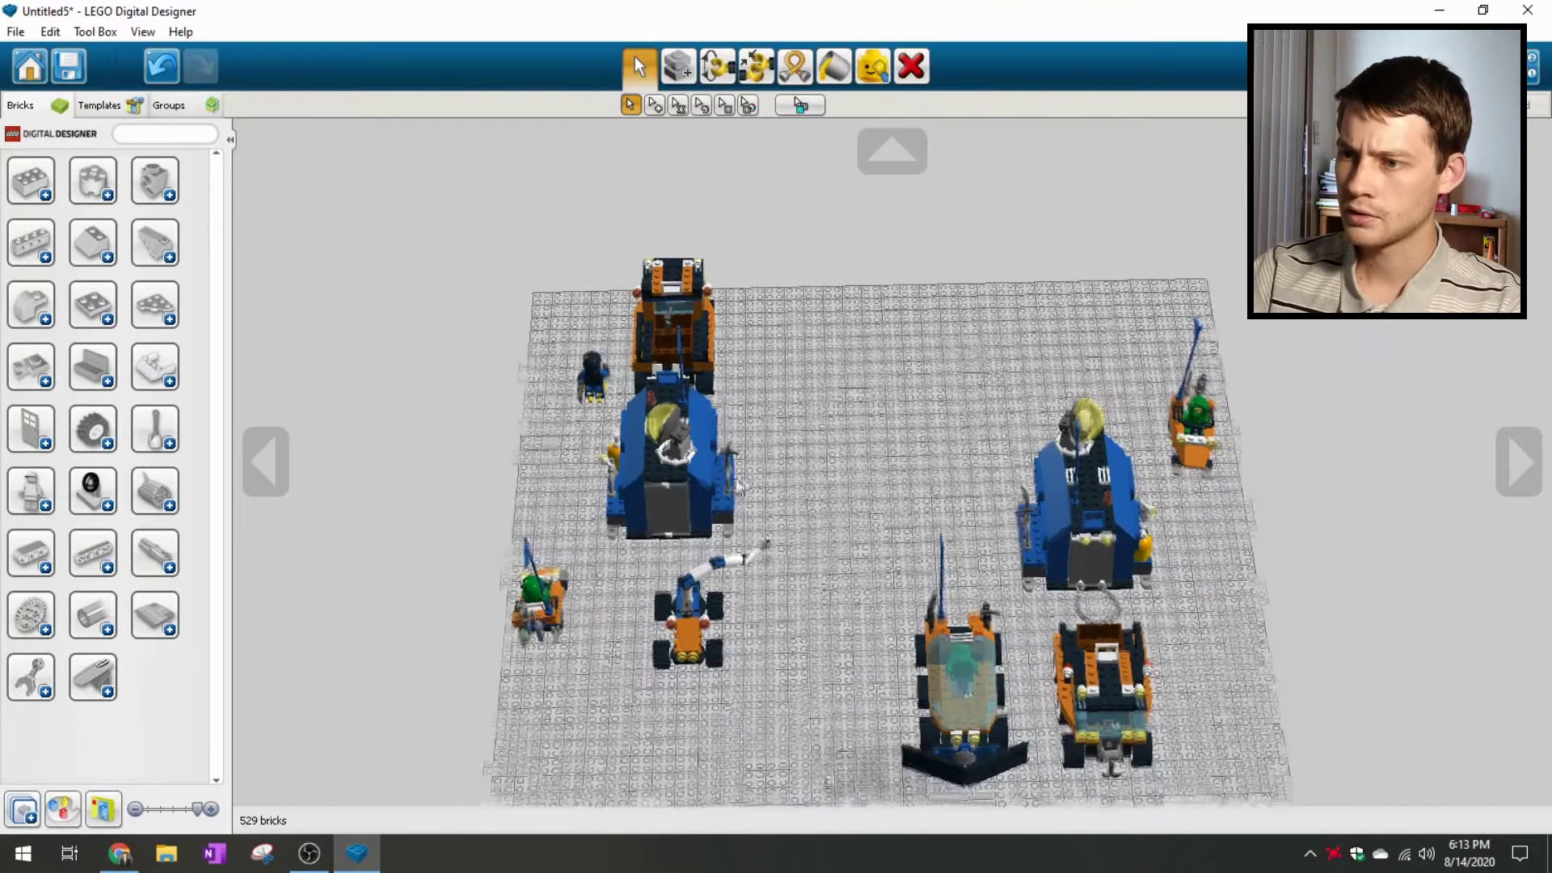
- Move the arm vehicle beside the dome vehicle
left_click_drag(663, 707, 809, 536)
left_click_drag(704, 632, 858, 672)
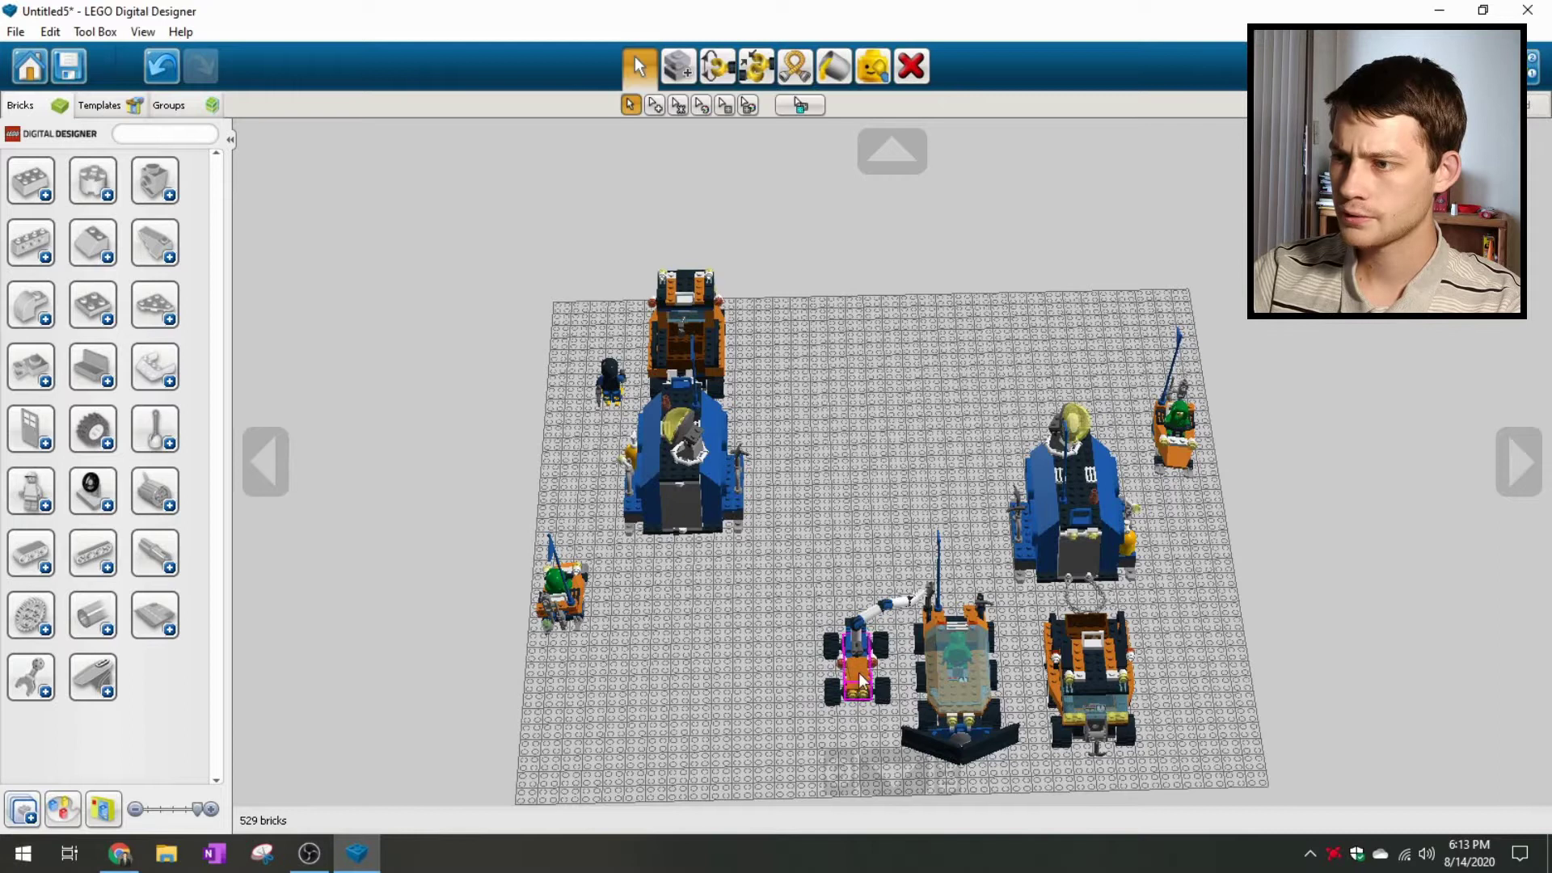
scroll(752, 650, "down", 3)
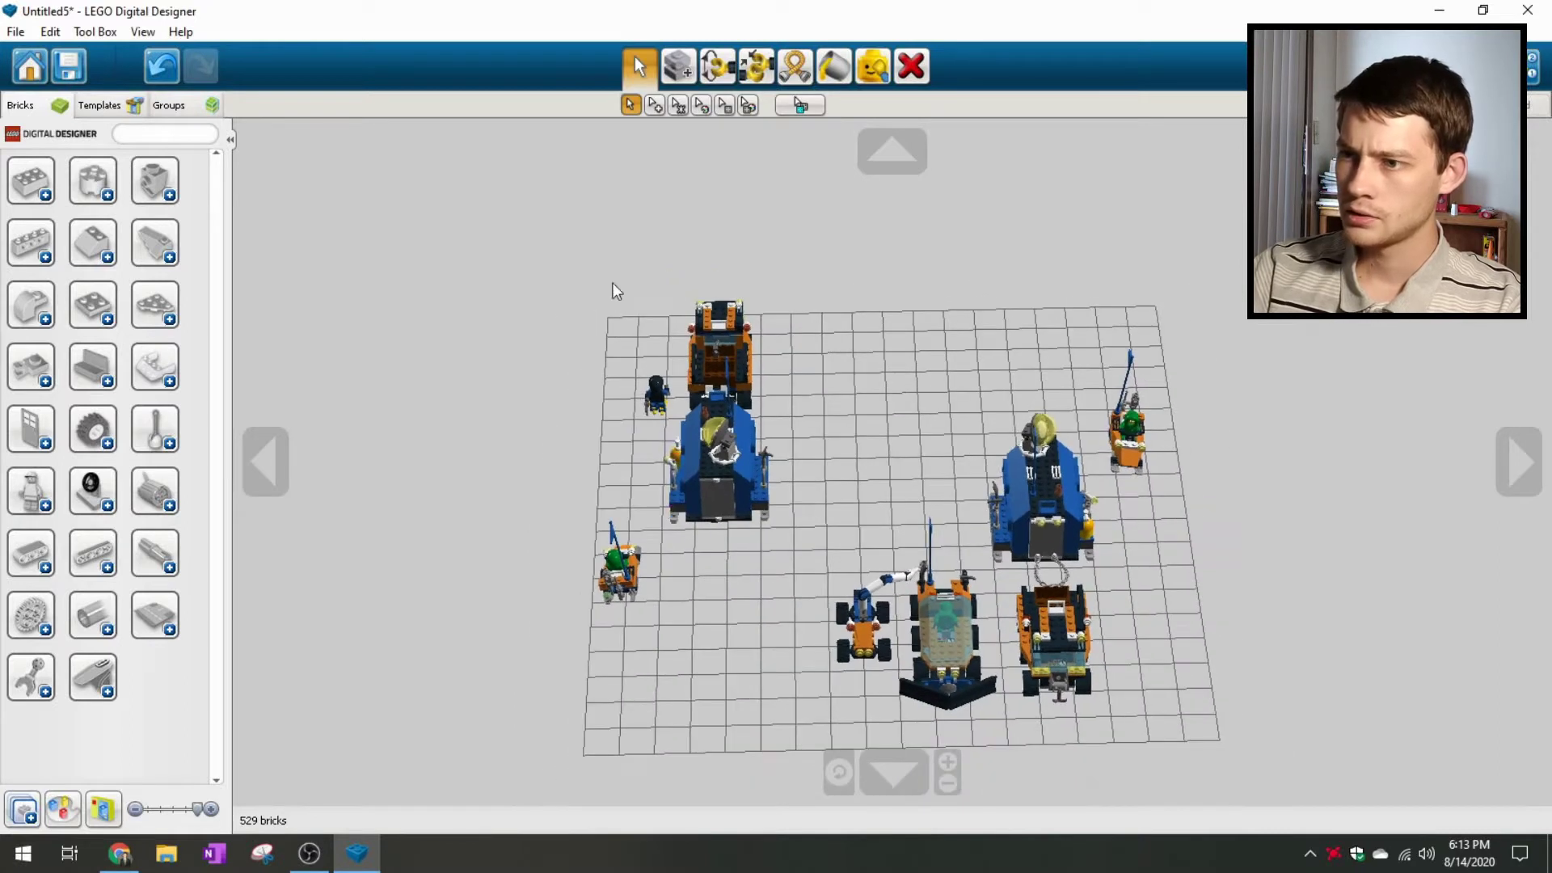
- Delete the black minifigure and the small grey stick
left_click(911, 67)
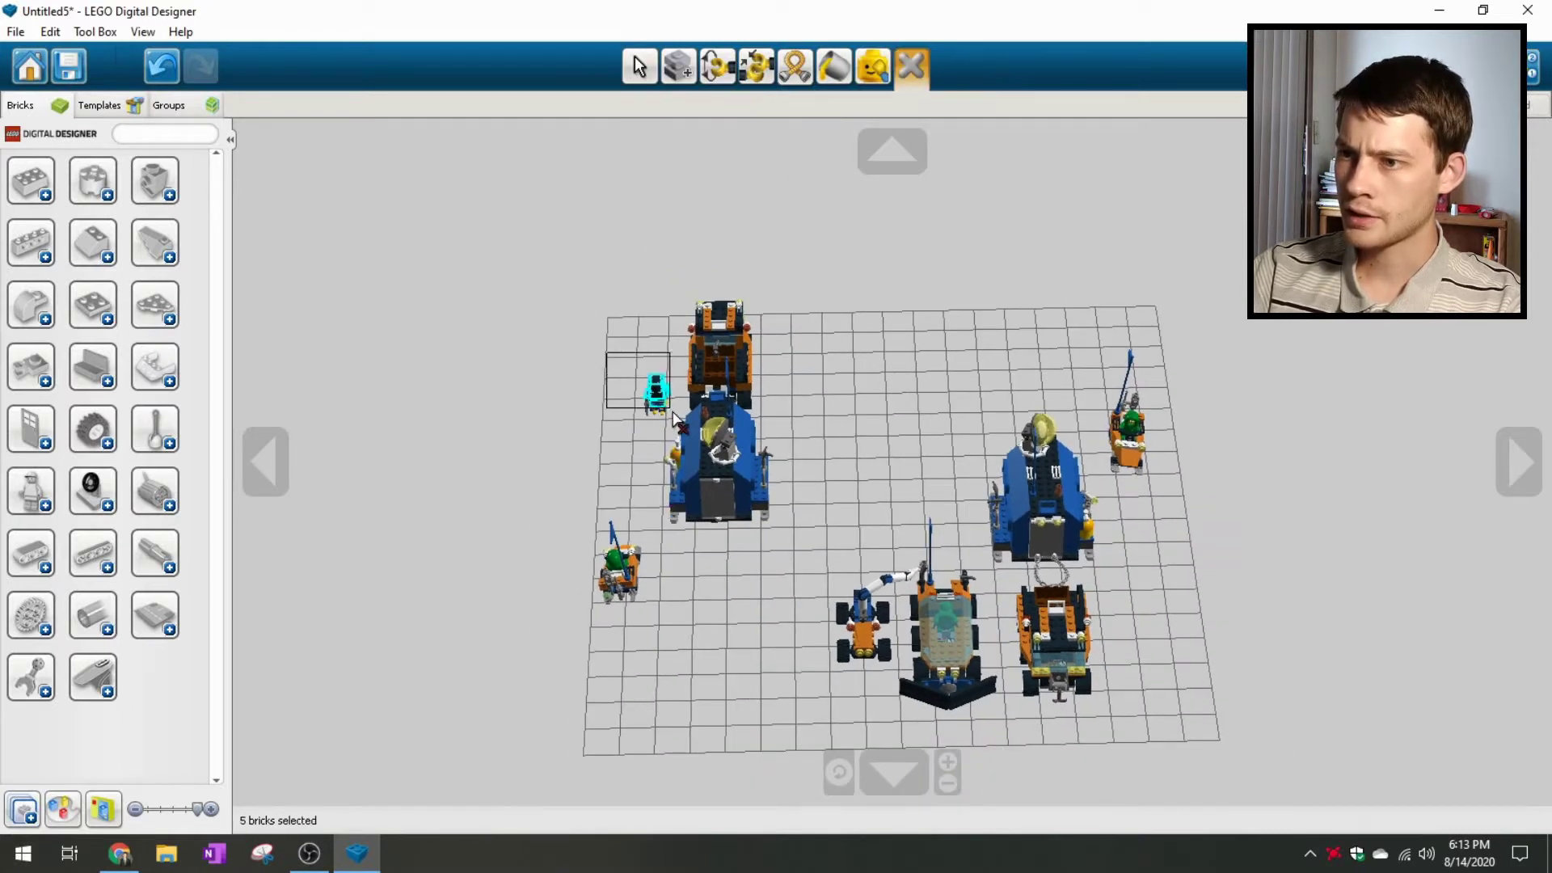
left_click(656, 395)
left_click(647, 402)
left_click(639, 66)
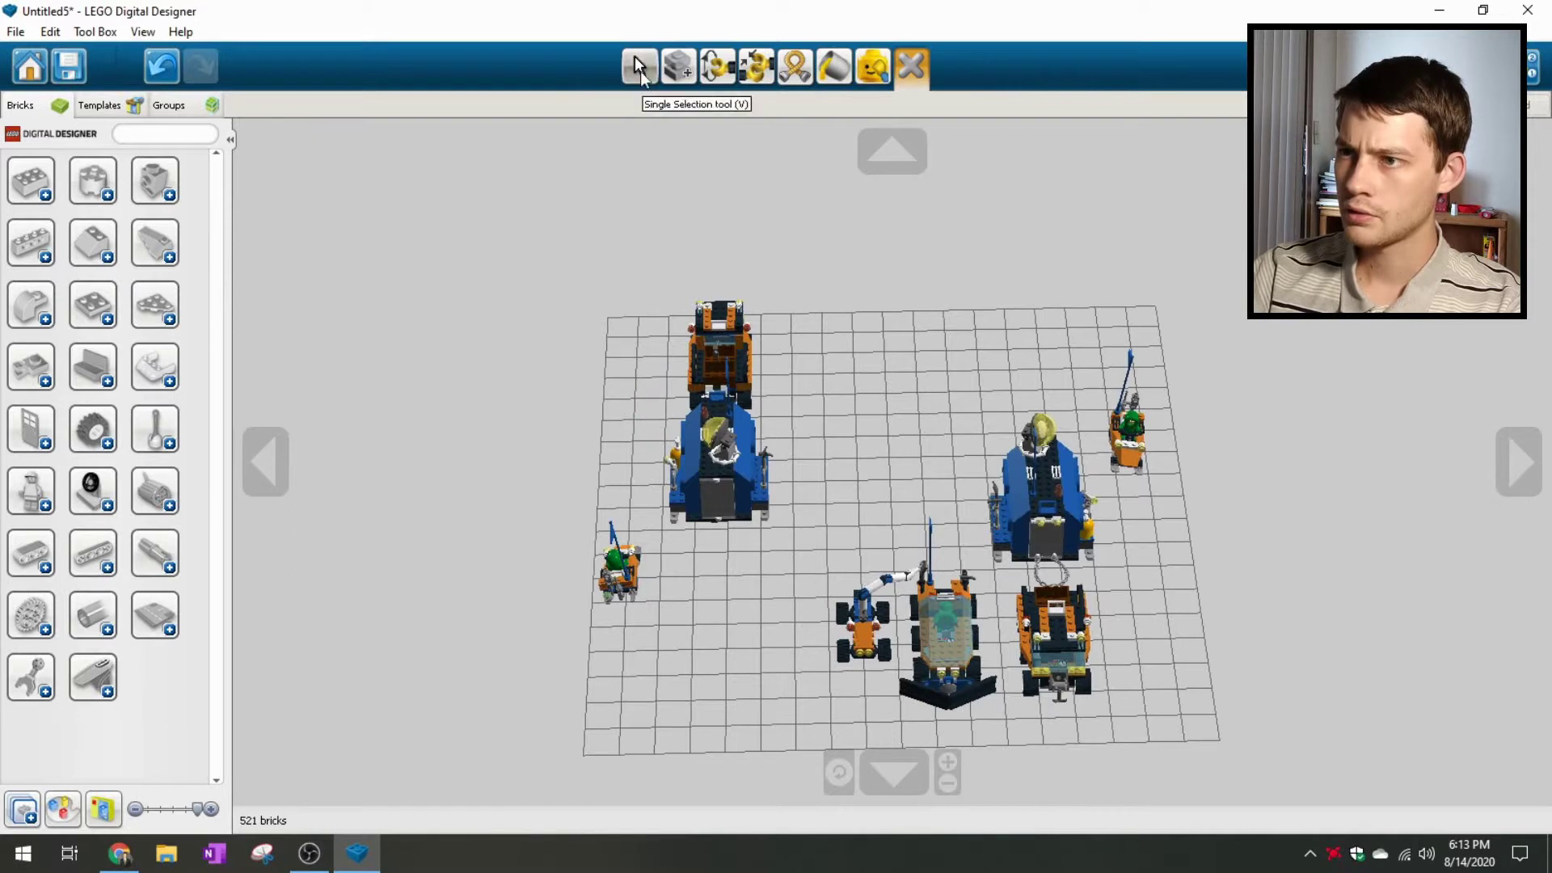
- Reposition the blue-and-orange vehicle and both green-figure vehicles into a symmetrical two-row lineup
left_click_drag(656, 244, 847, 527)
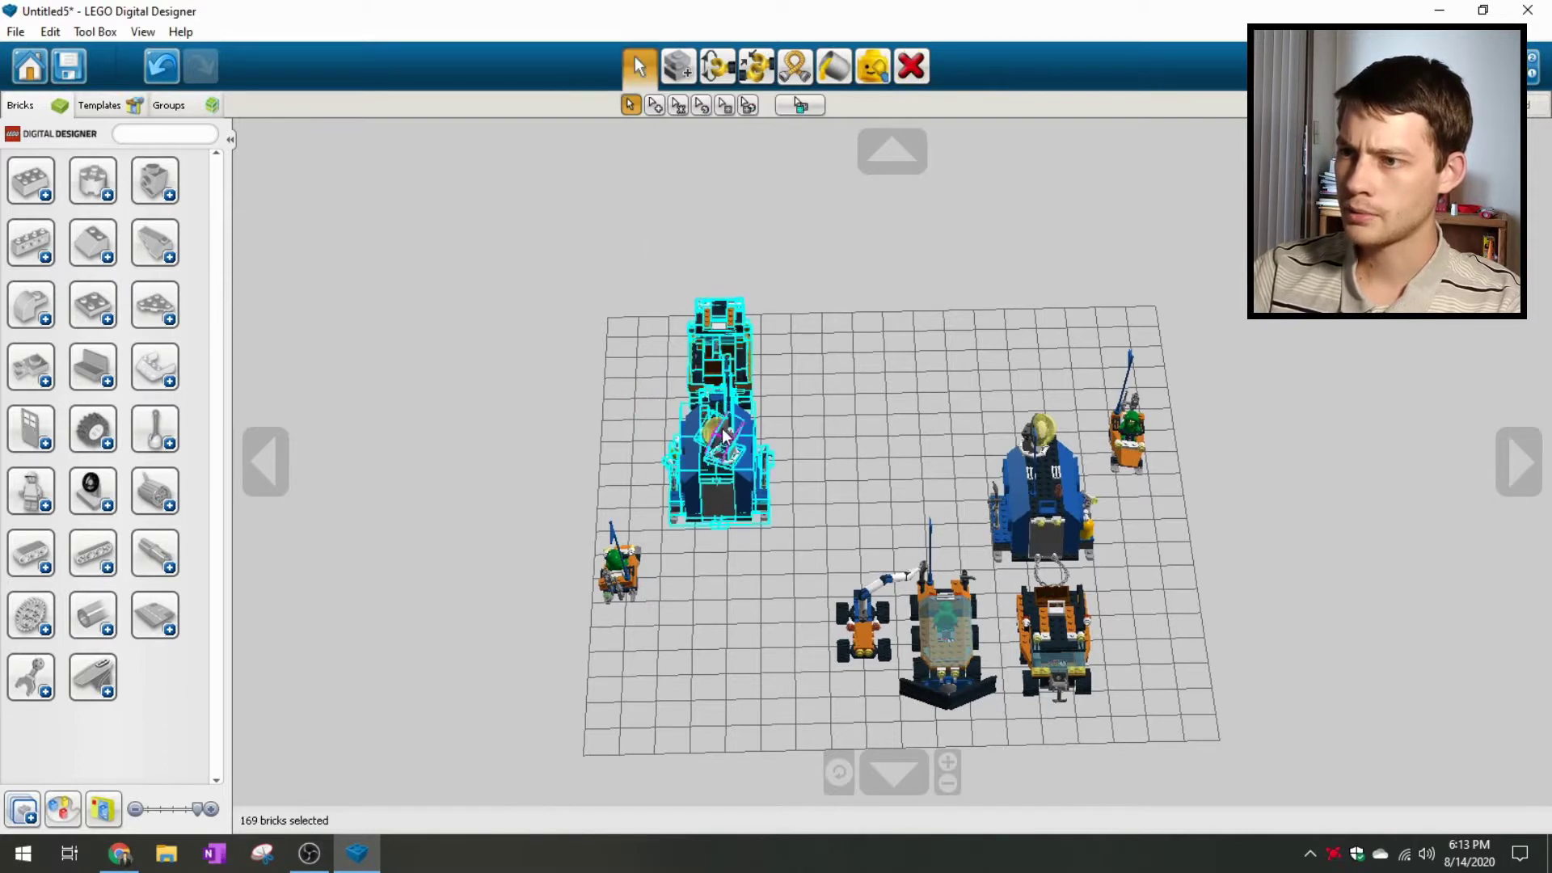
left_click_drag(733, 431, 773, 432)
right_click_drag(1182, 555, 1106, 517)
left_click_drag(1088, 361, 1085, 728)
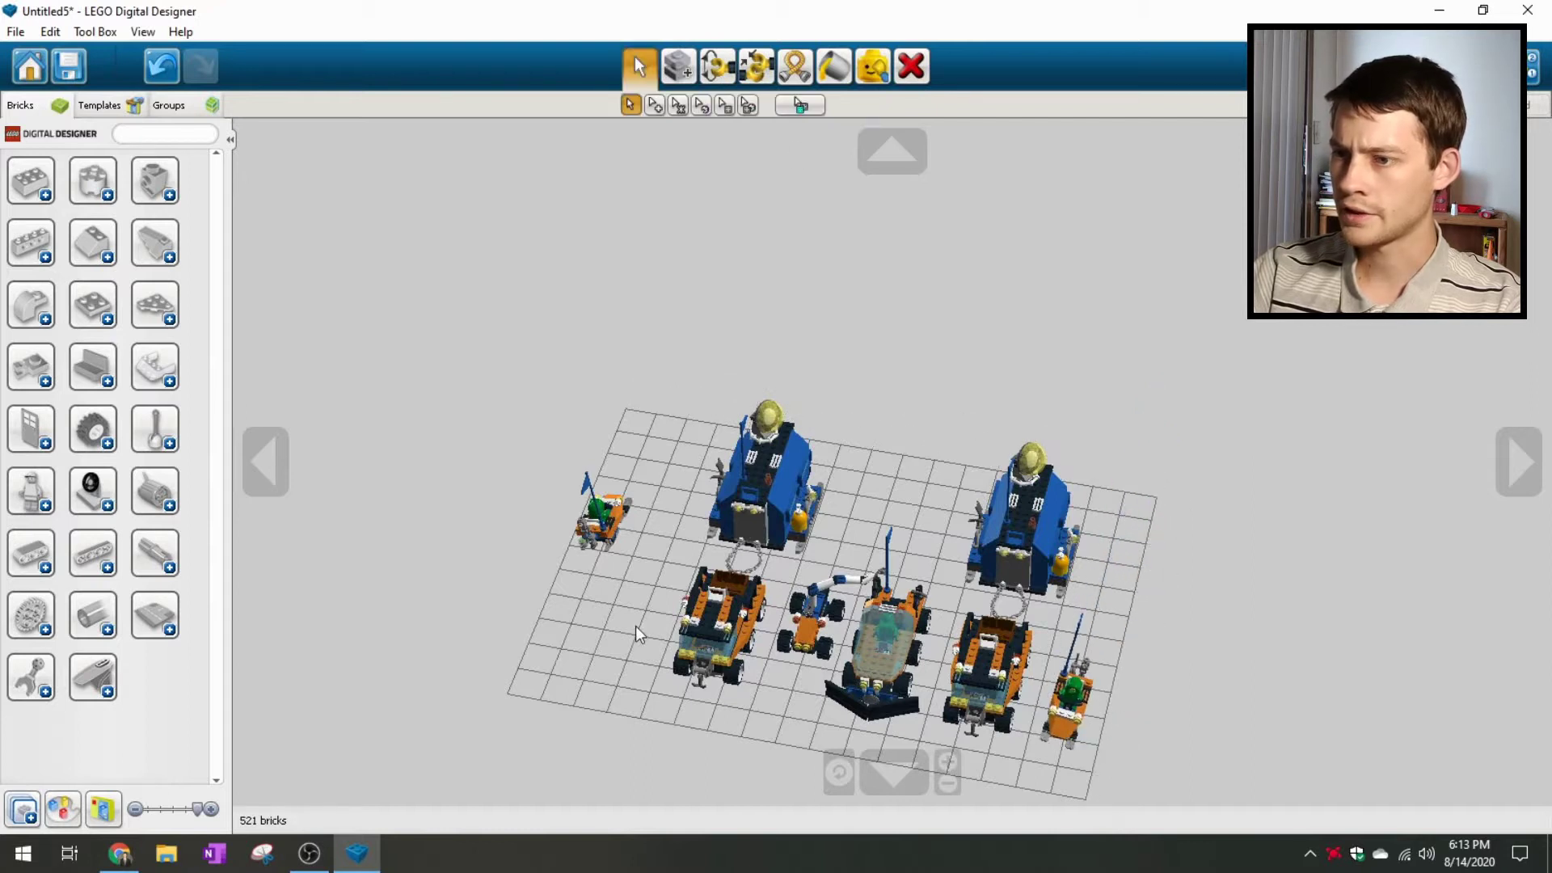
right_click_drag(1085, 728, 688, 635)
left_click_drag(574, 525, 665, 631)
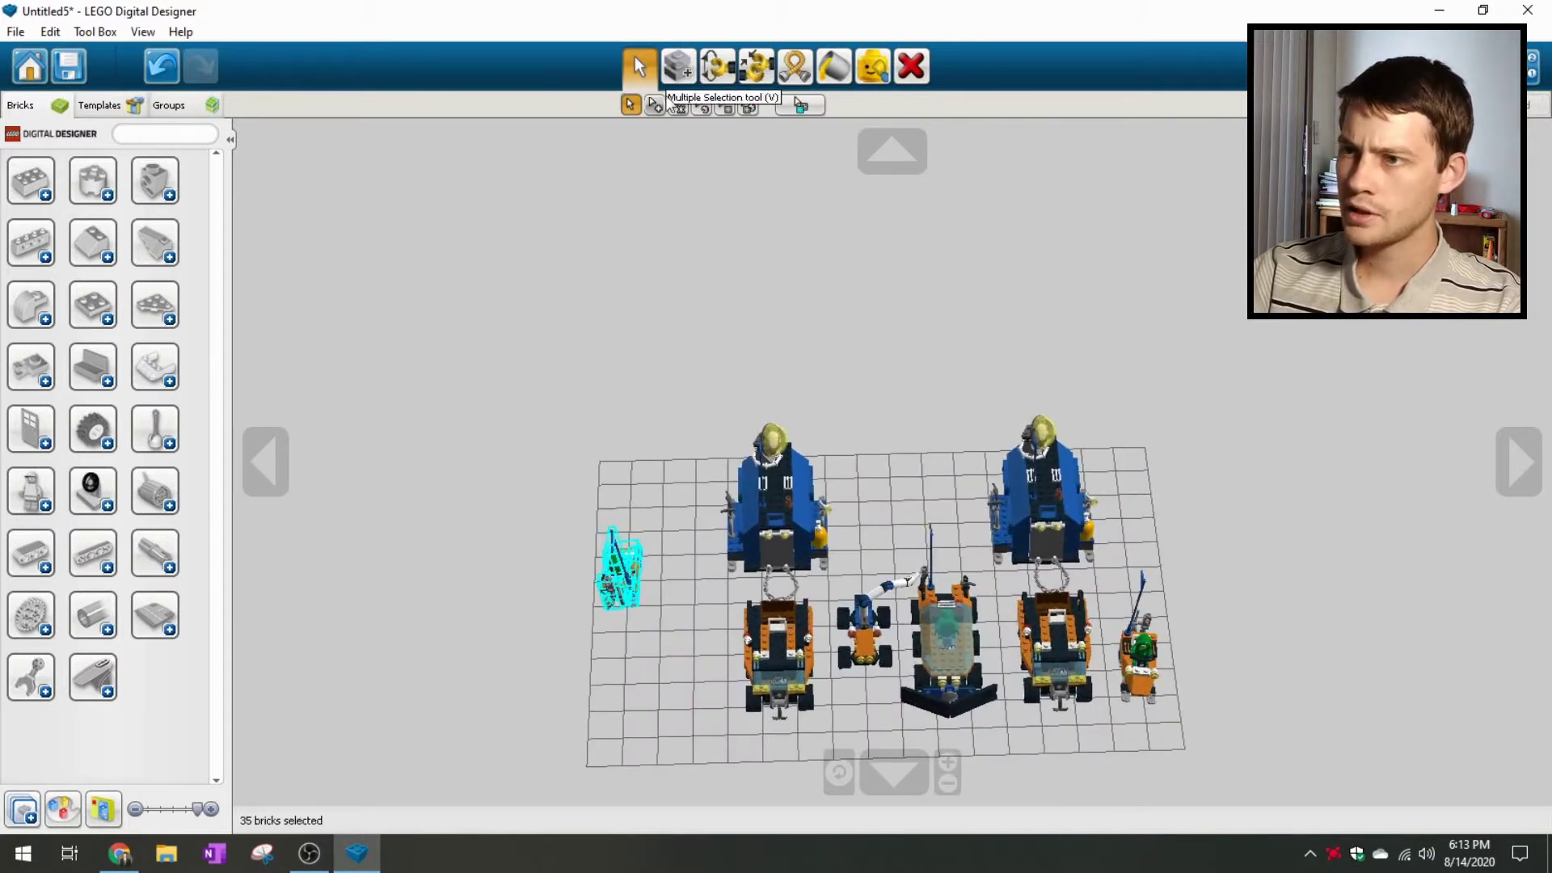
left_click_drag(627, 573, 692, 641)
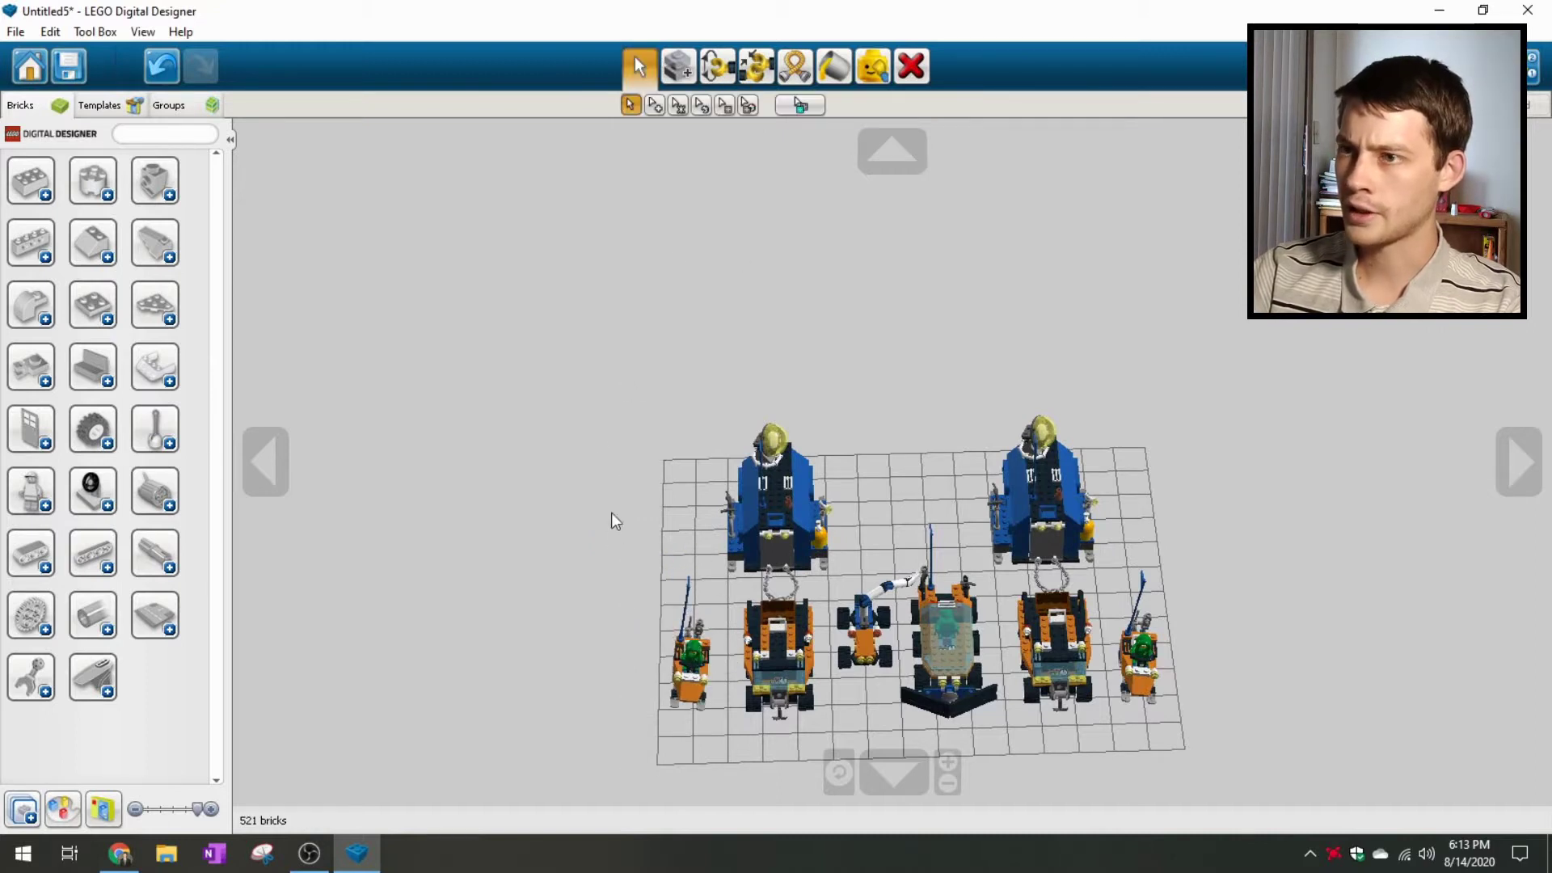
right_click_drag(841, 558, 889, 502)
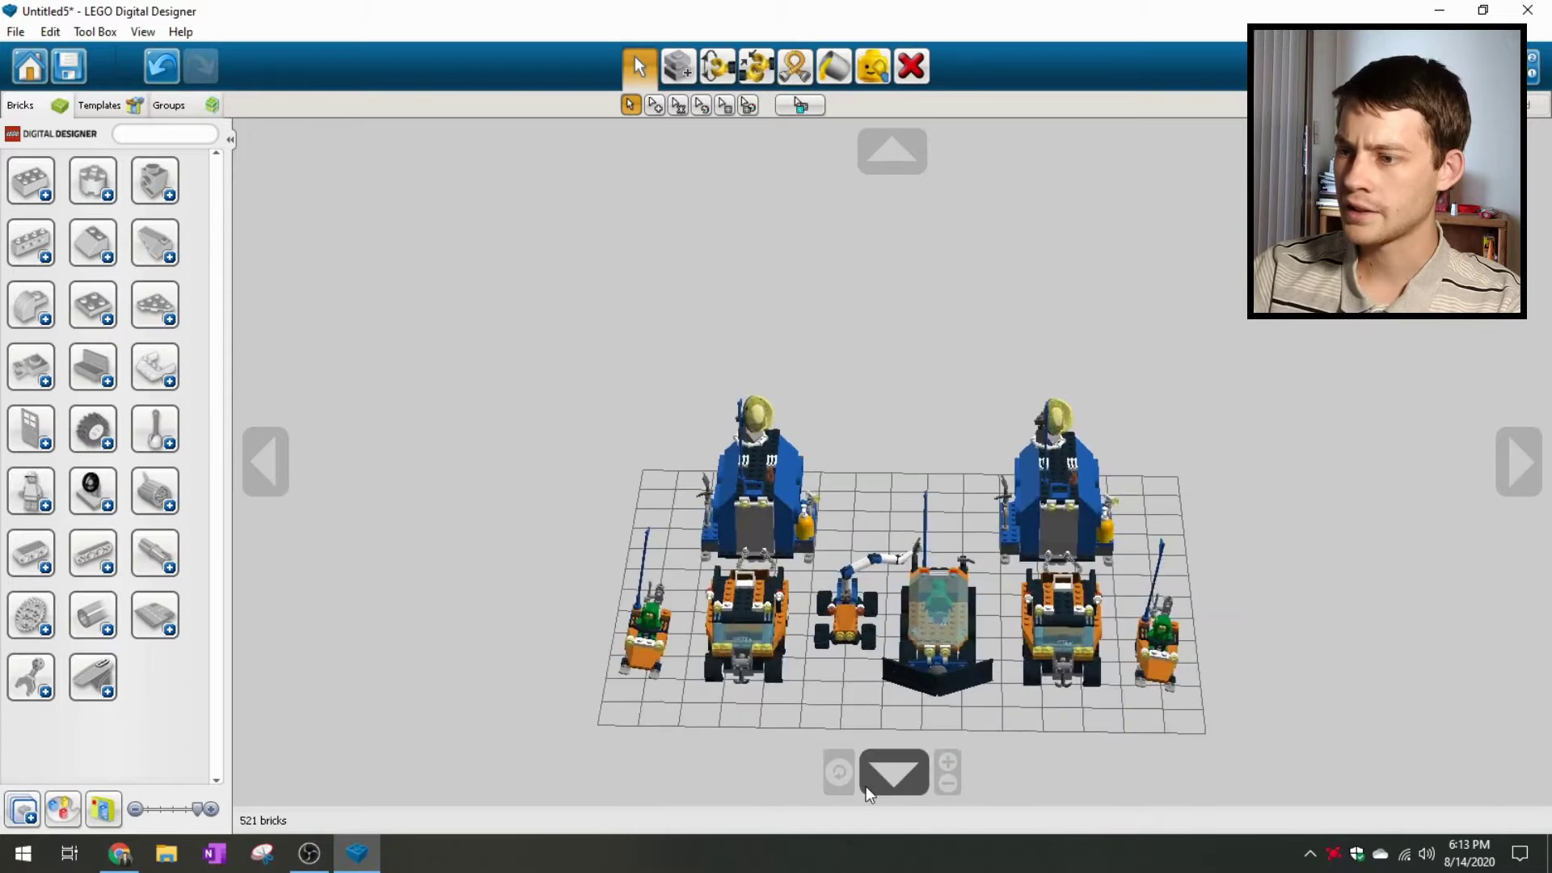
scroll(857, 782, "up", 5)
- Hinge-tilt the left trailer's satellite dish, undo one step, then bring up the Eurobricks LDD thread
right_click_drag(948, 553, 827, 671)
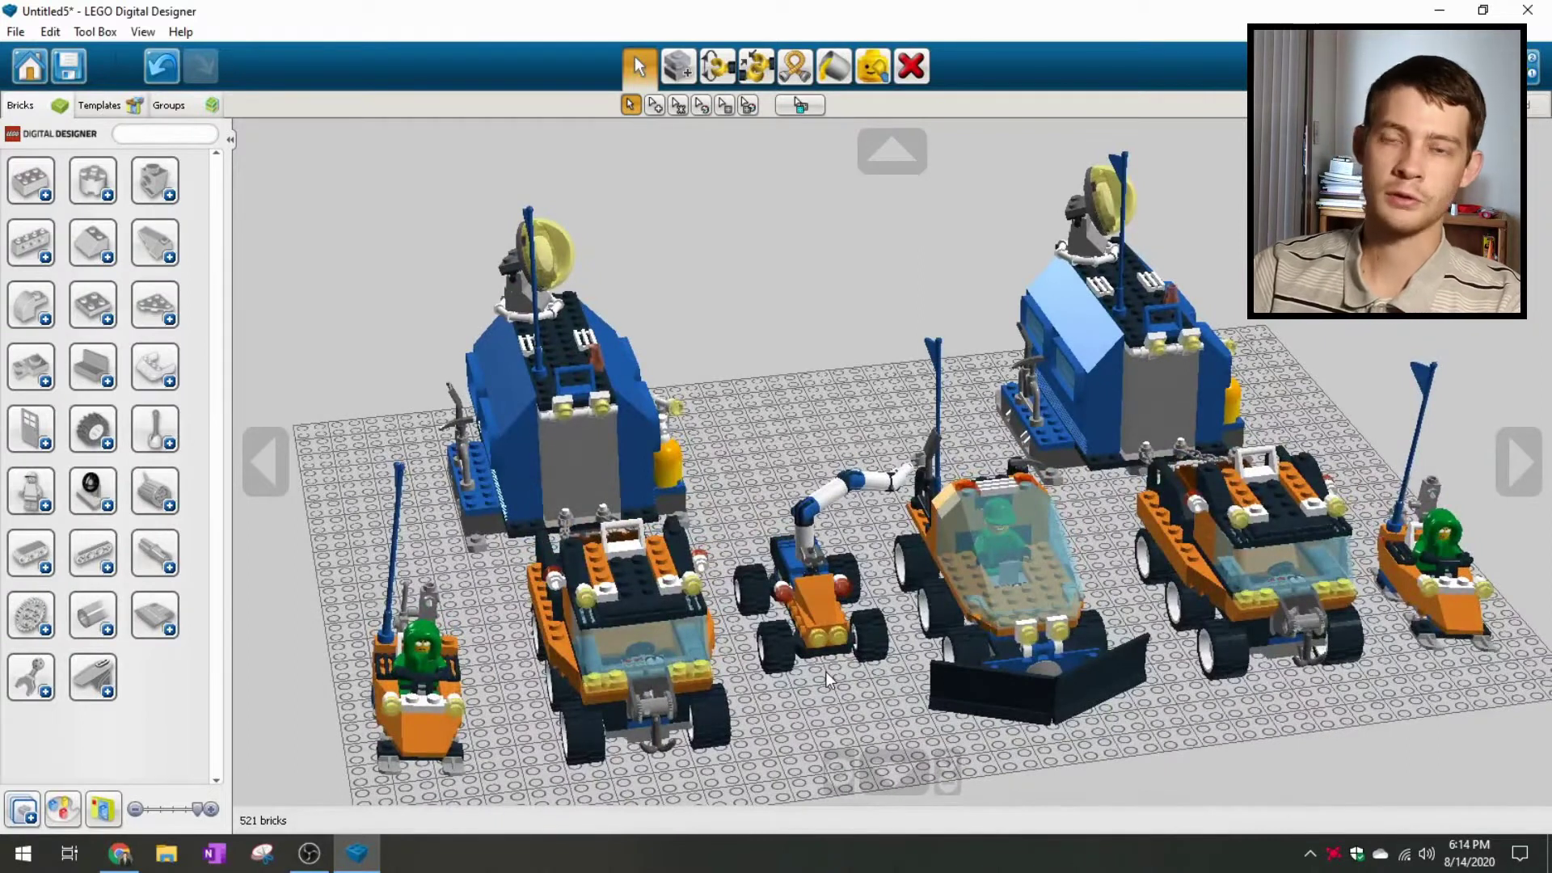
scroll(823, 678, "down", 2)
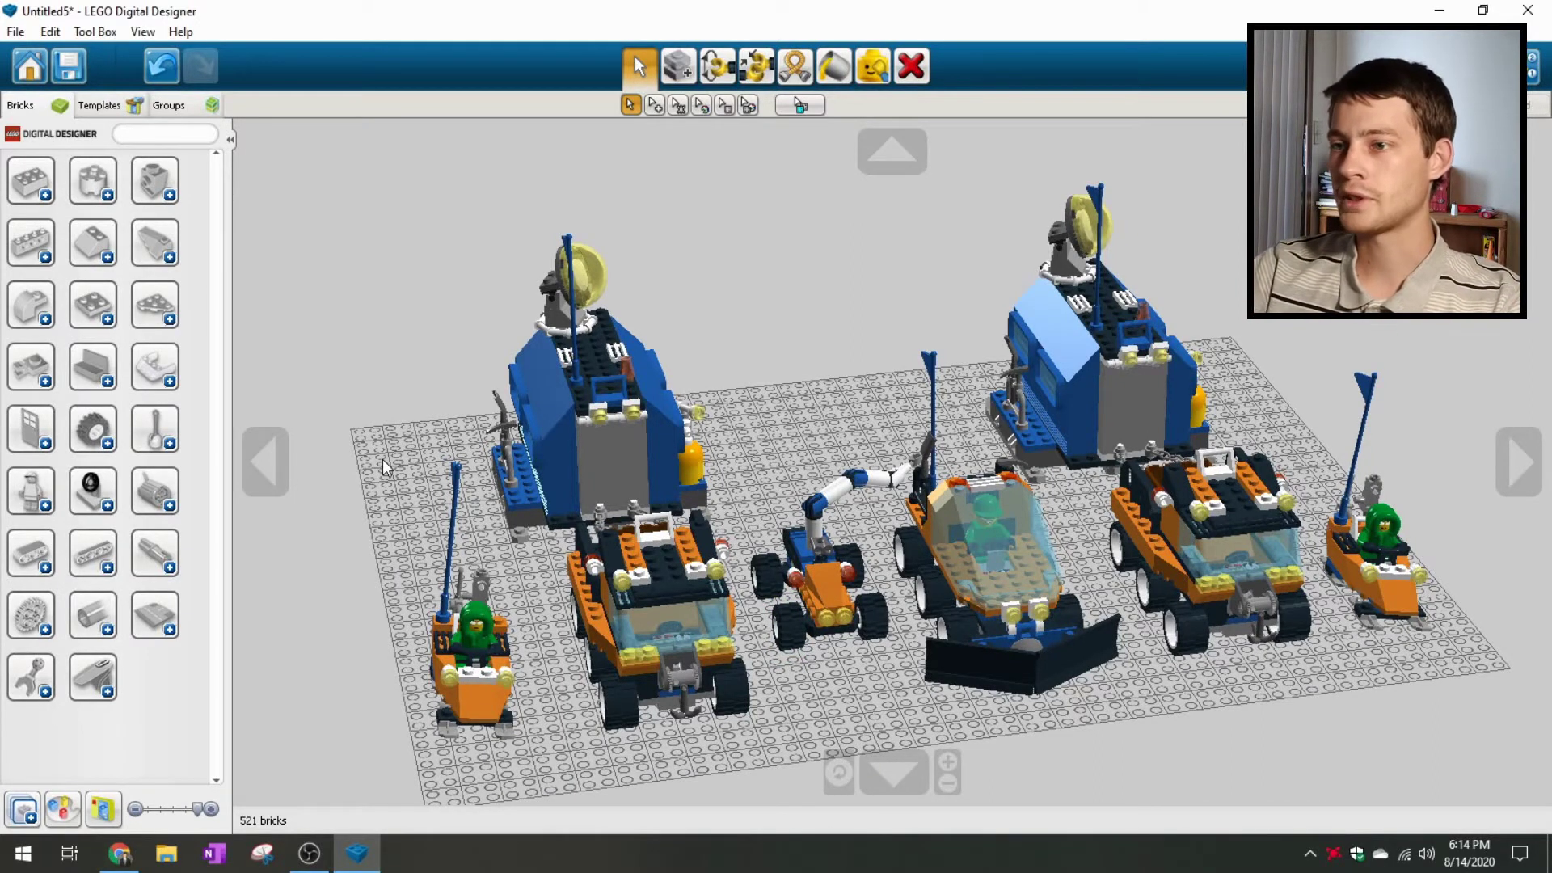
right_click_drag(386, 426, 750, 159)
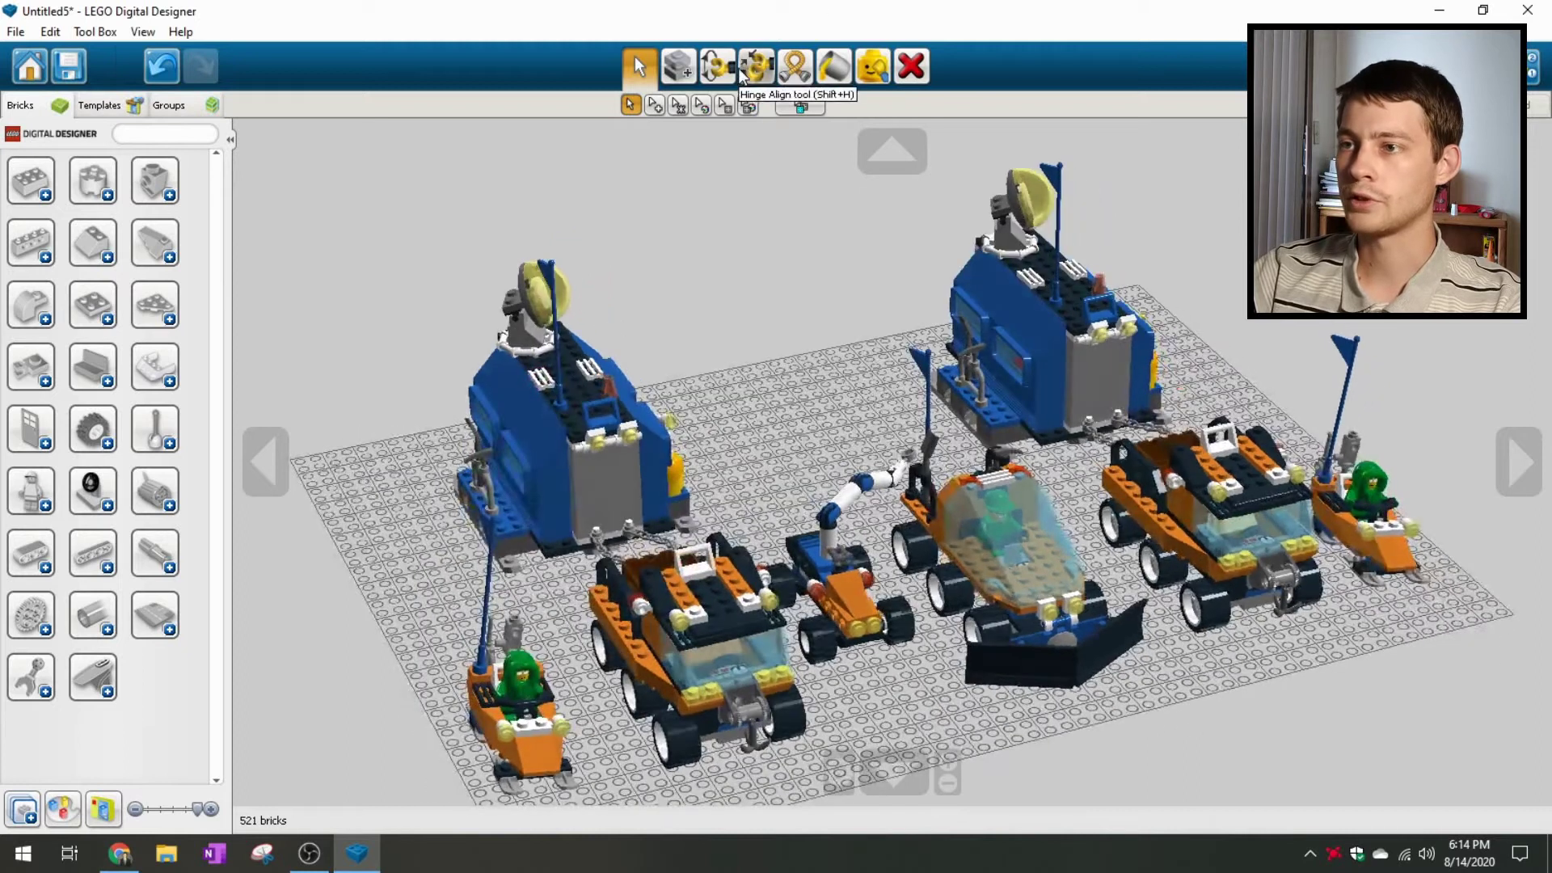
left_click(718, 67)
left_click(560, 291)
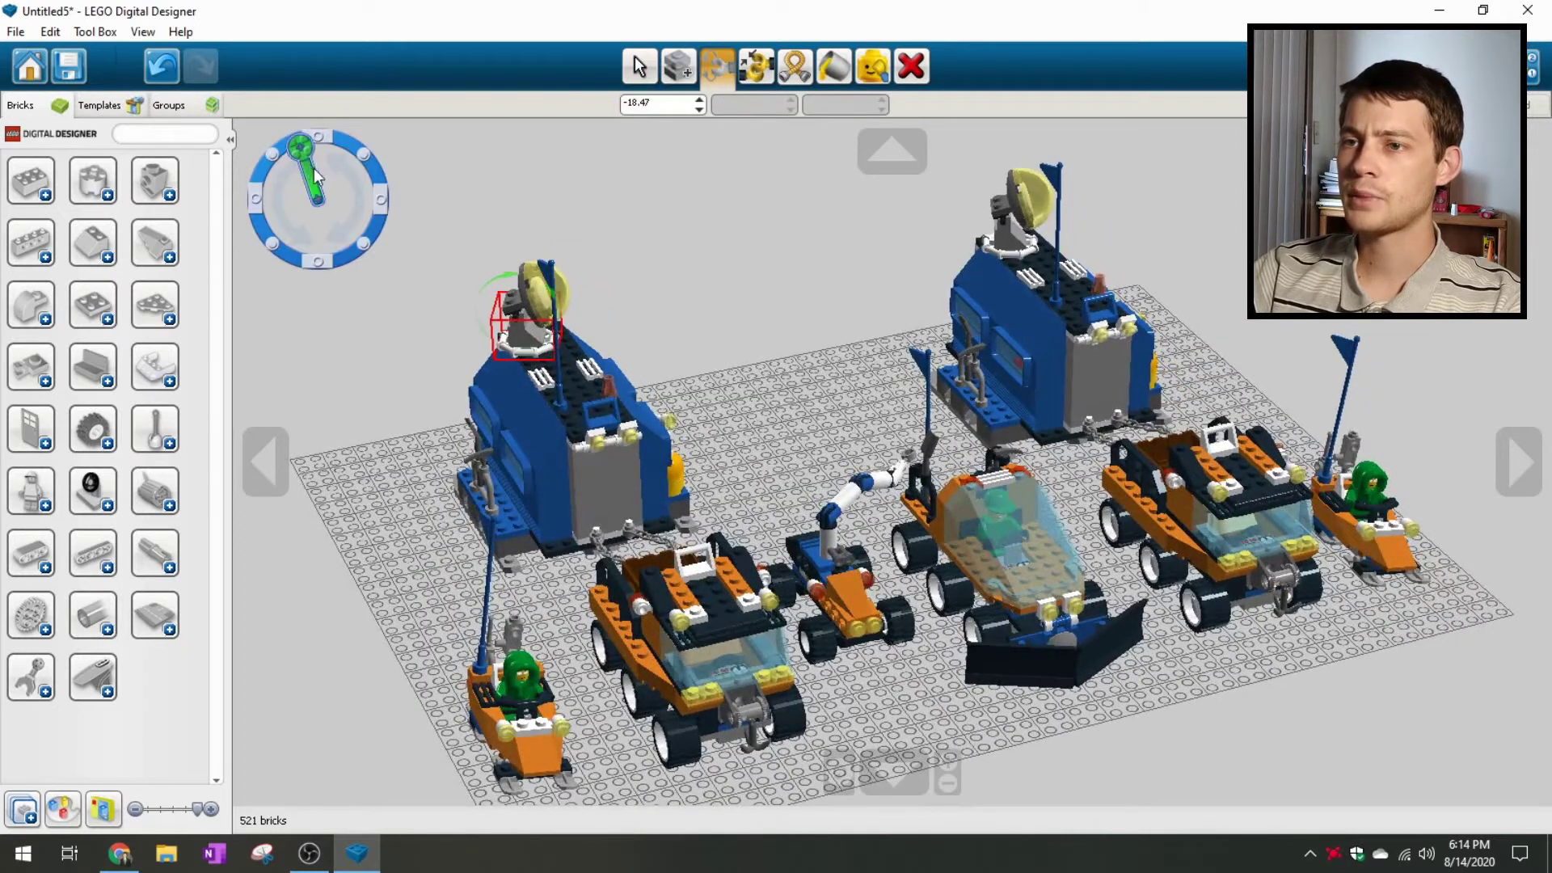
left_click_drag(330, 166, 296, 152)
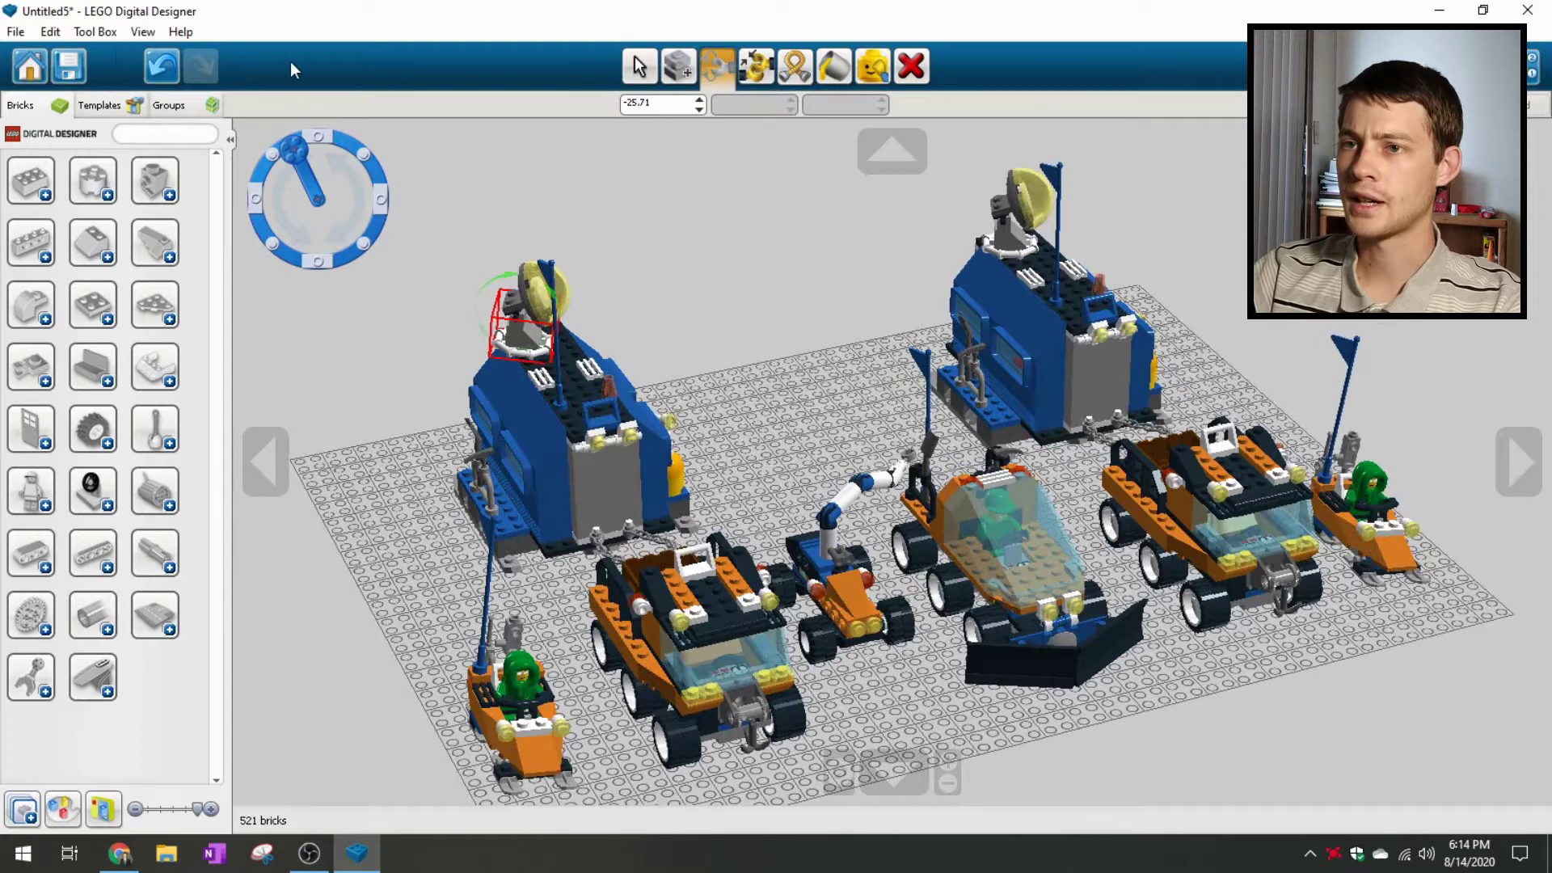
left_click(162, 67)
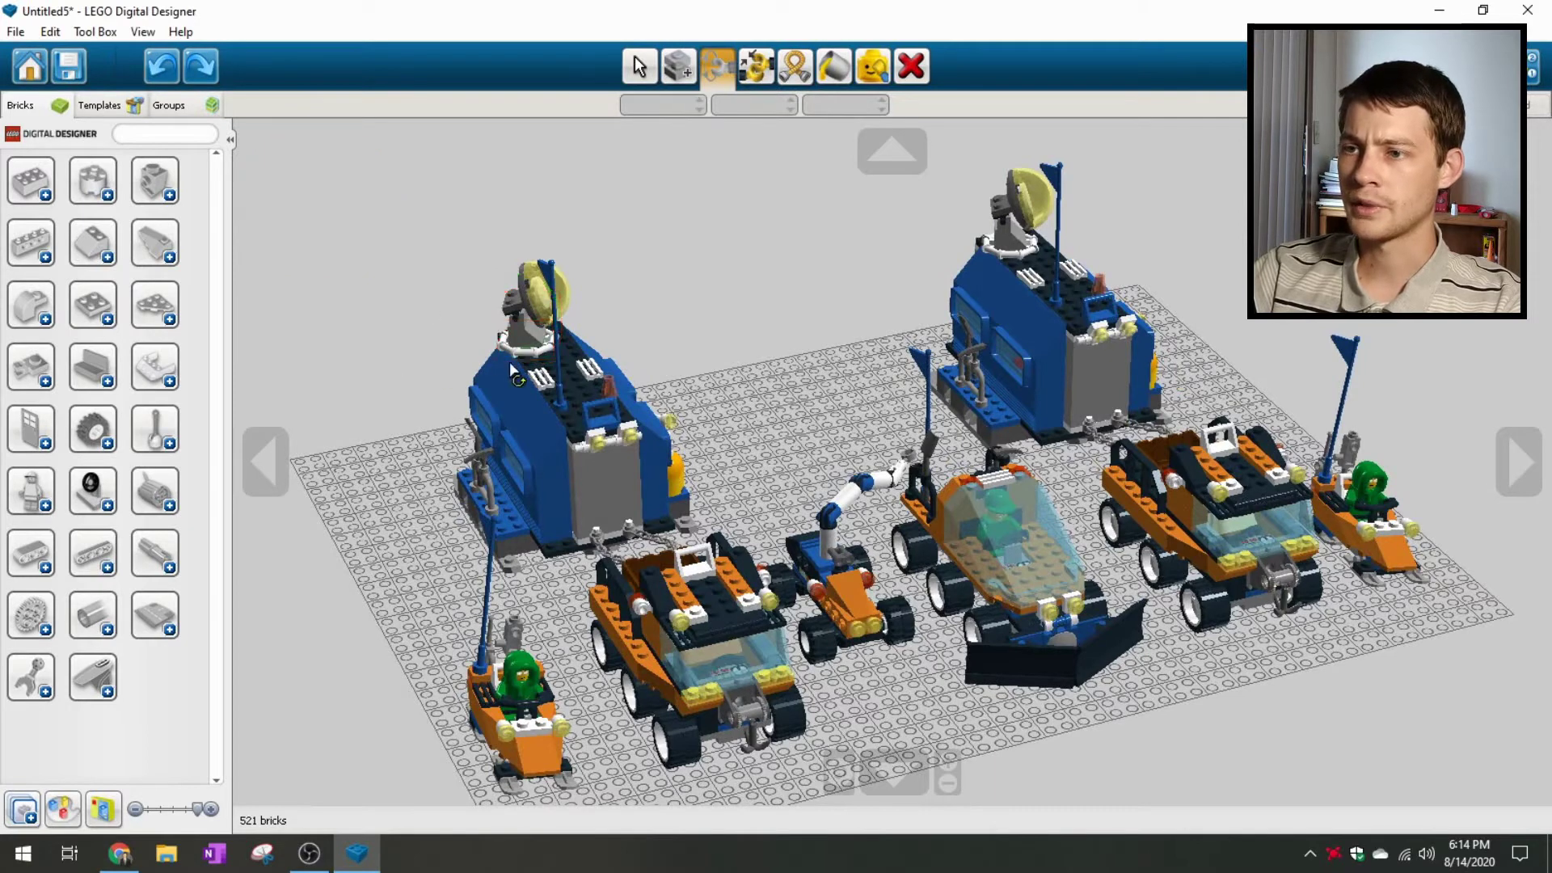
scroll(450, 401, "up", 3)
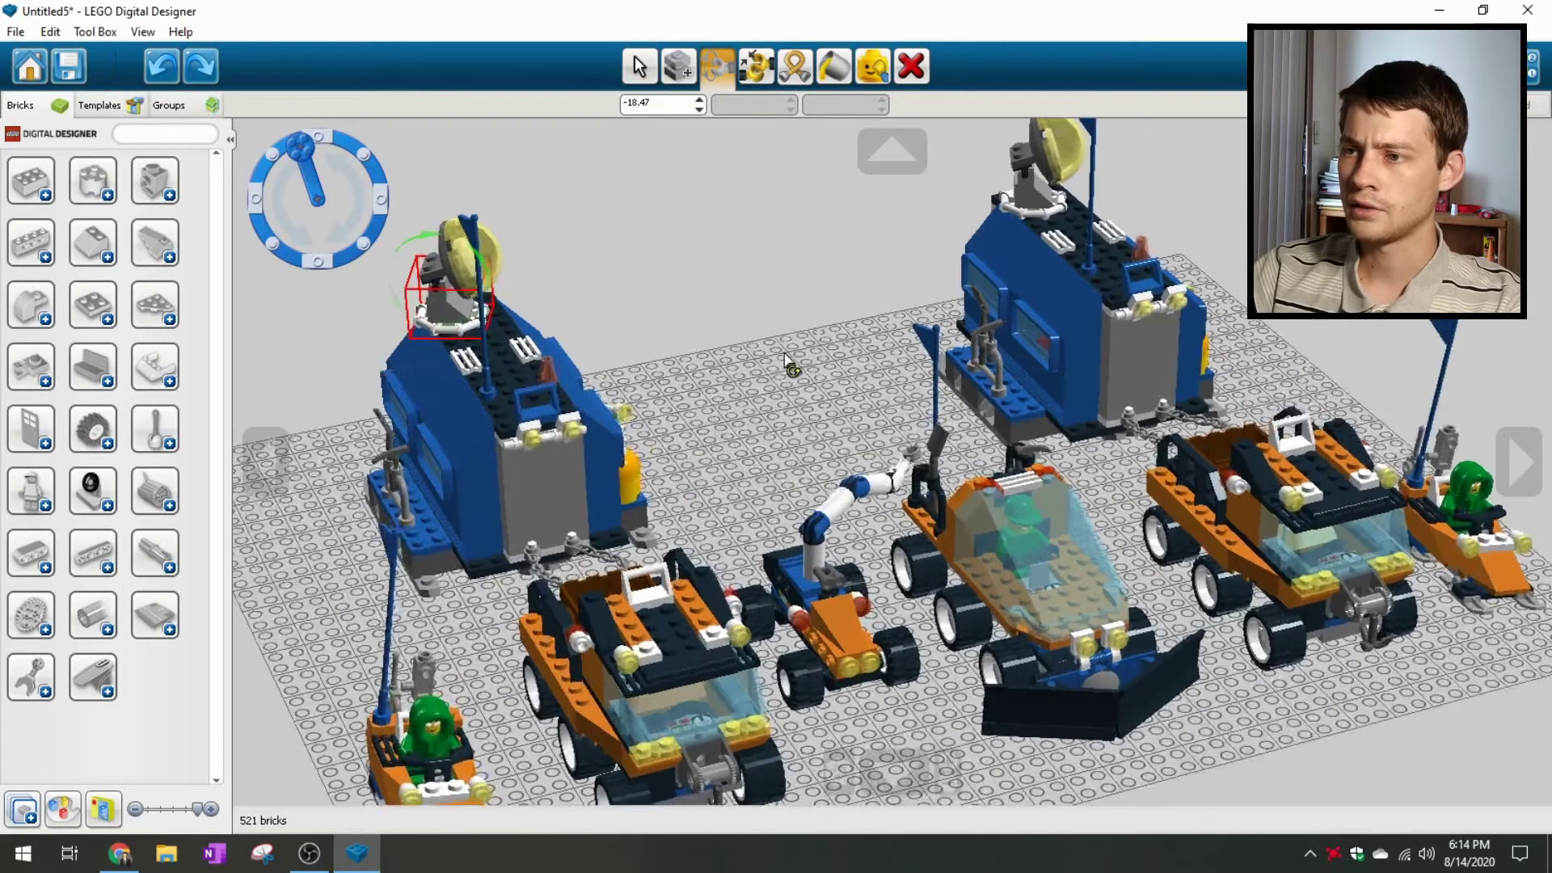
right_click_drag(790, 367, 457, 322)
left_click(449, 311)
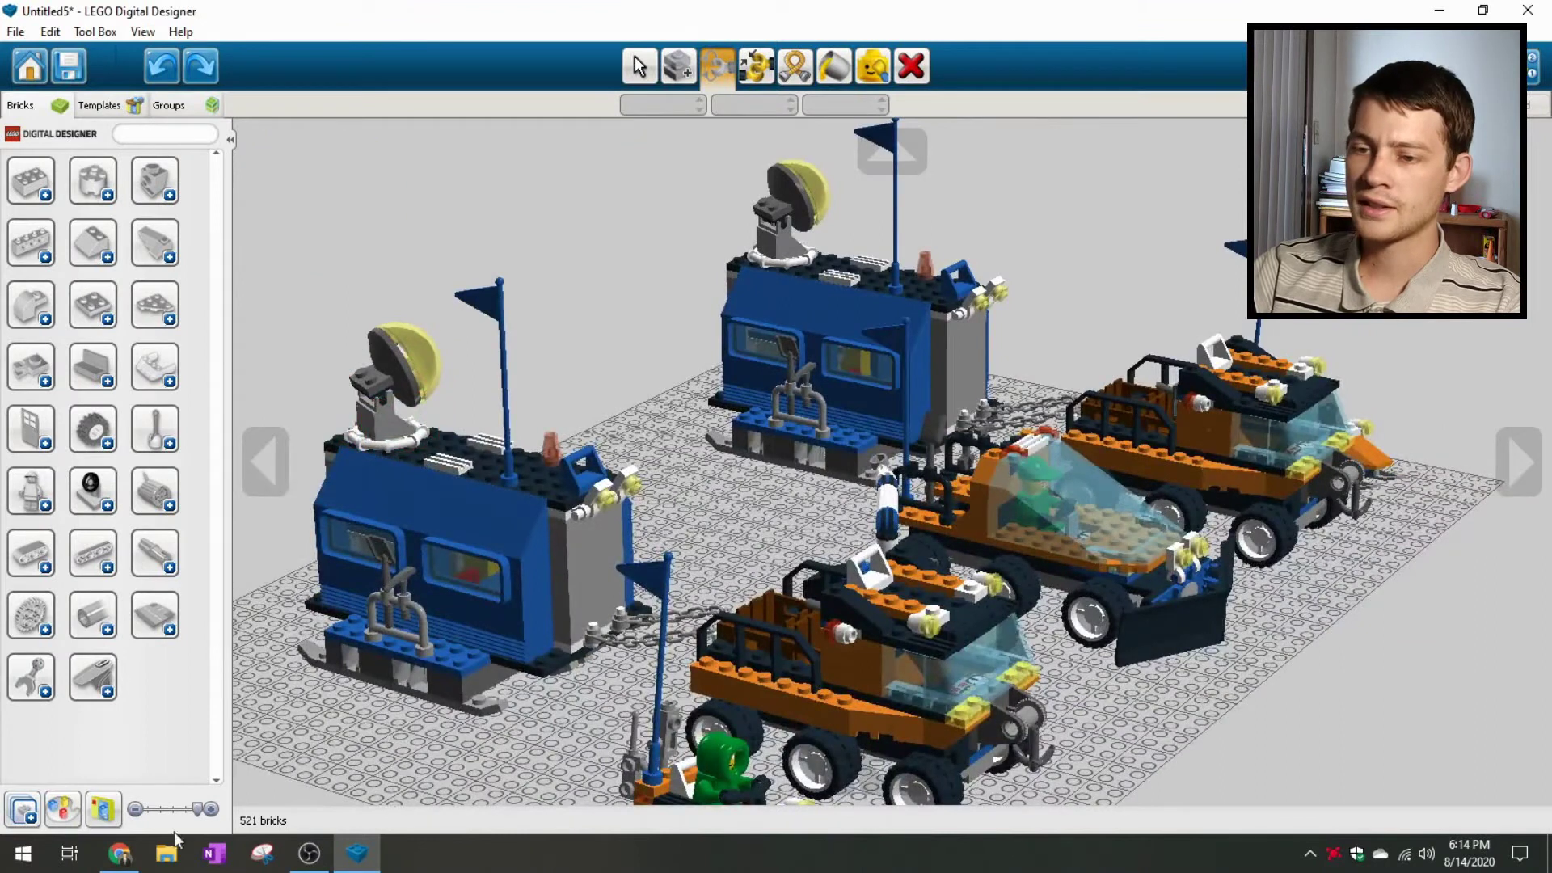
left_click(129, 859)
- Scroll the LDD official-sets topic to its Rules of the Topic on allowed sets, irregular posts and good habits
scroll(193, 226, "up", 8)
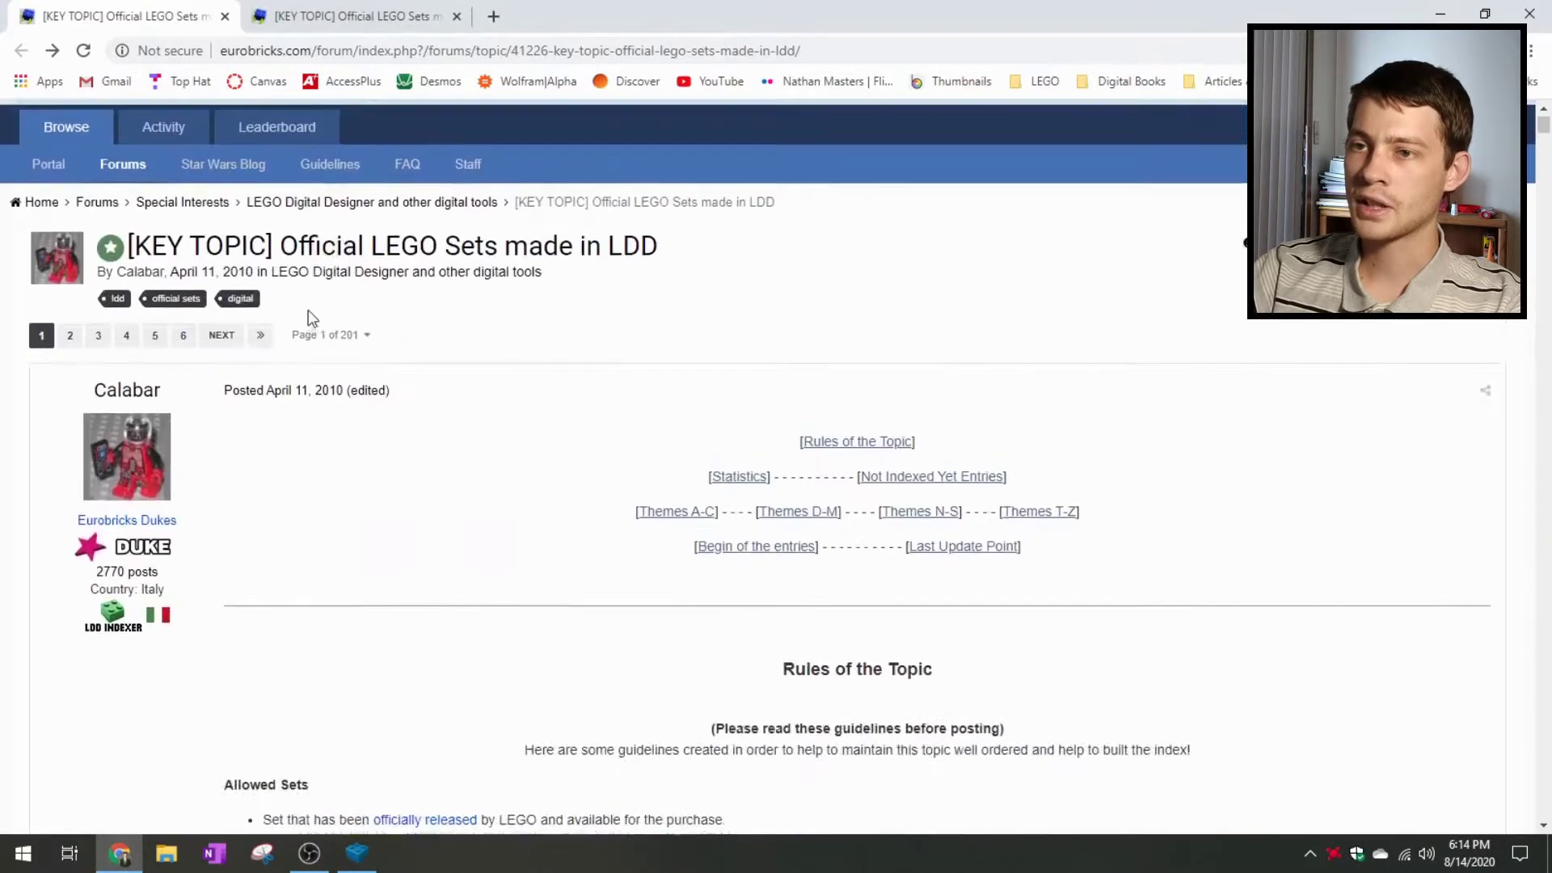
scroll(454, 431, "down", 5)
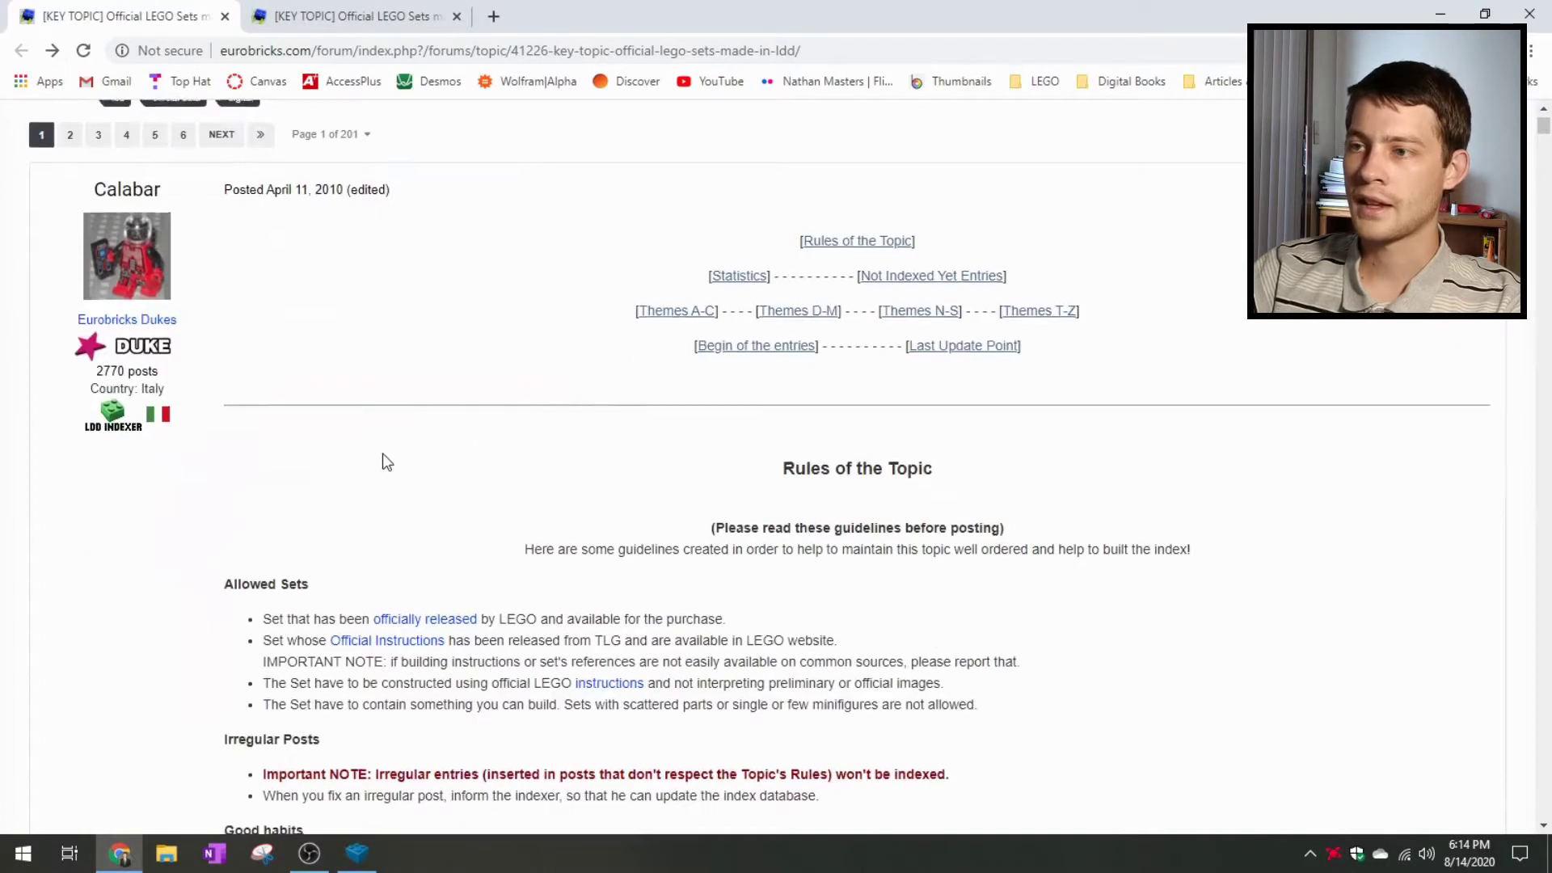
scroll(471, 393, "down", 1)
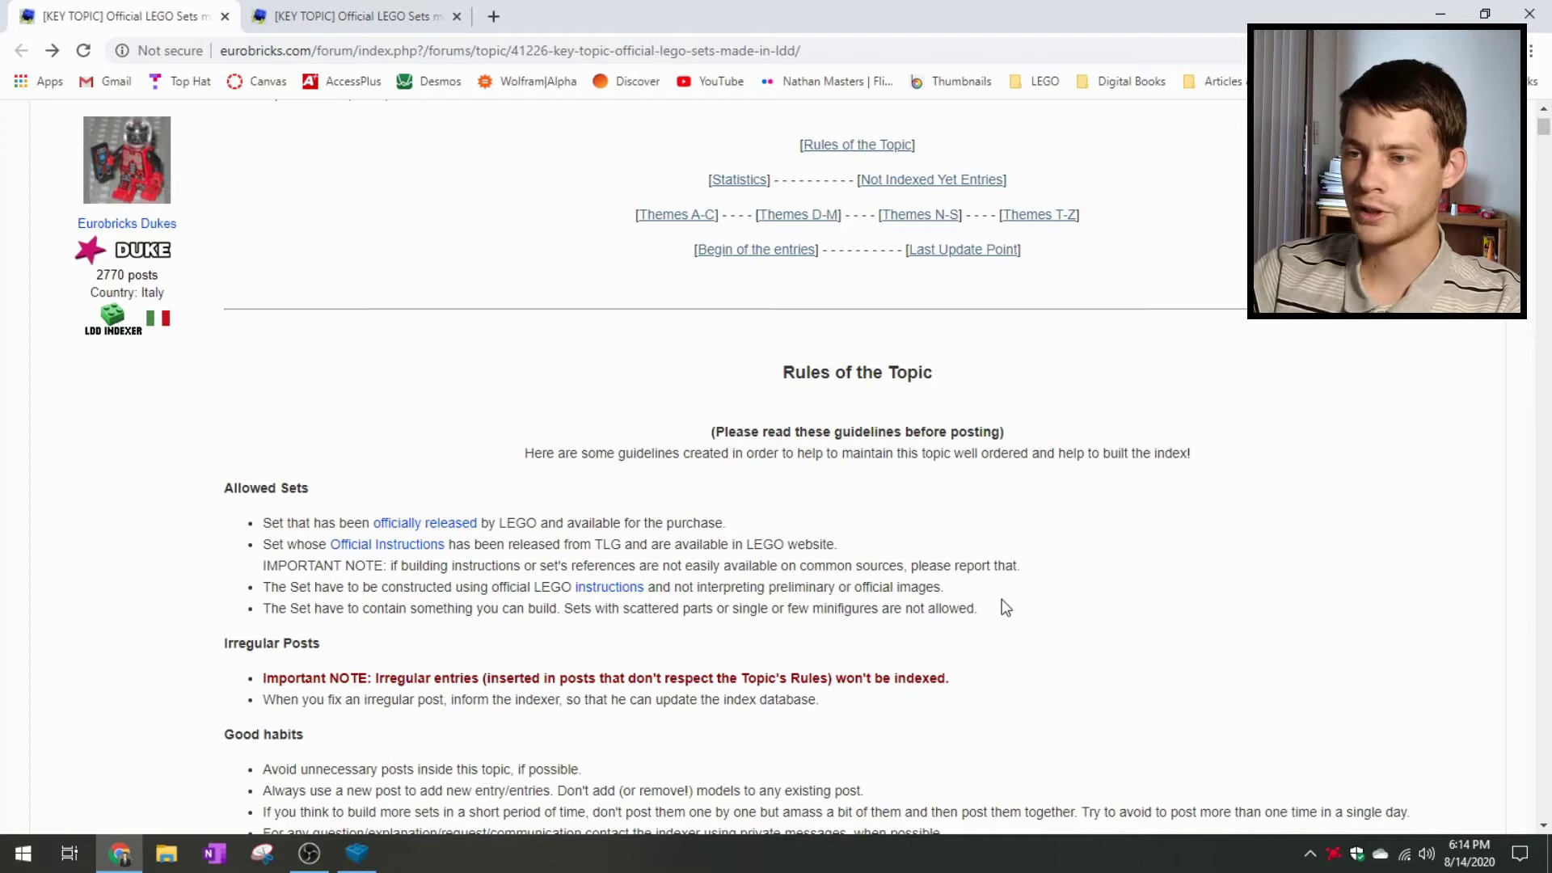
scroll(639, 641, "down", 1)
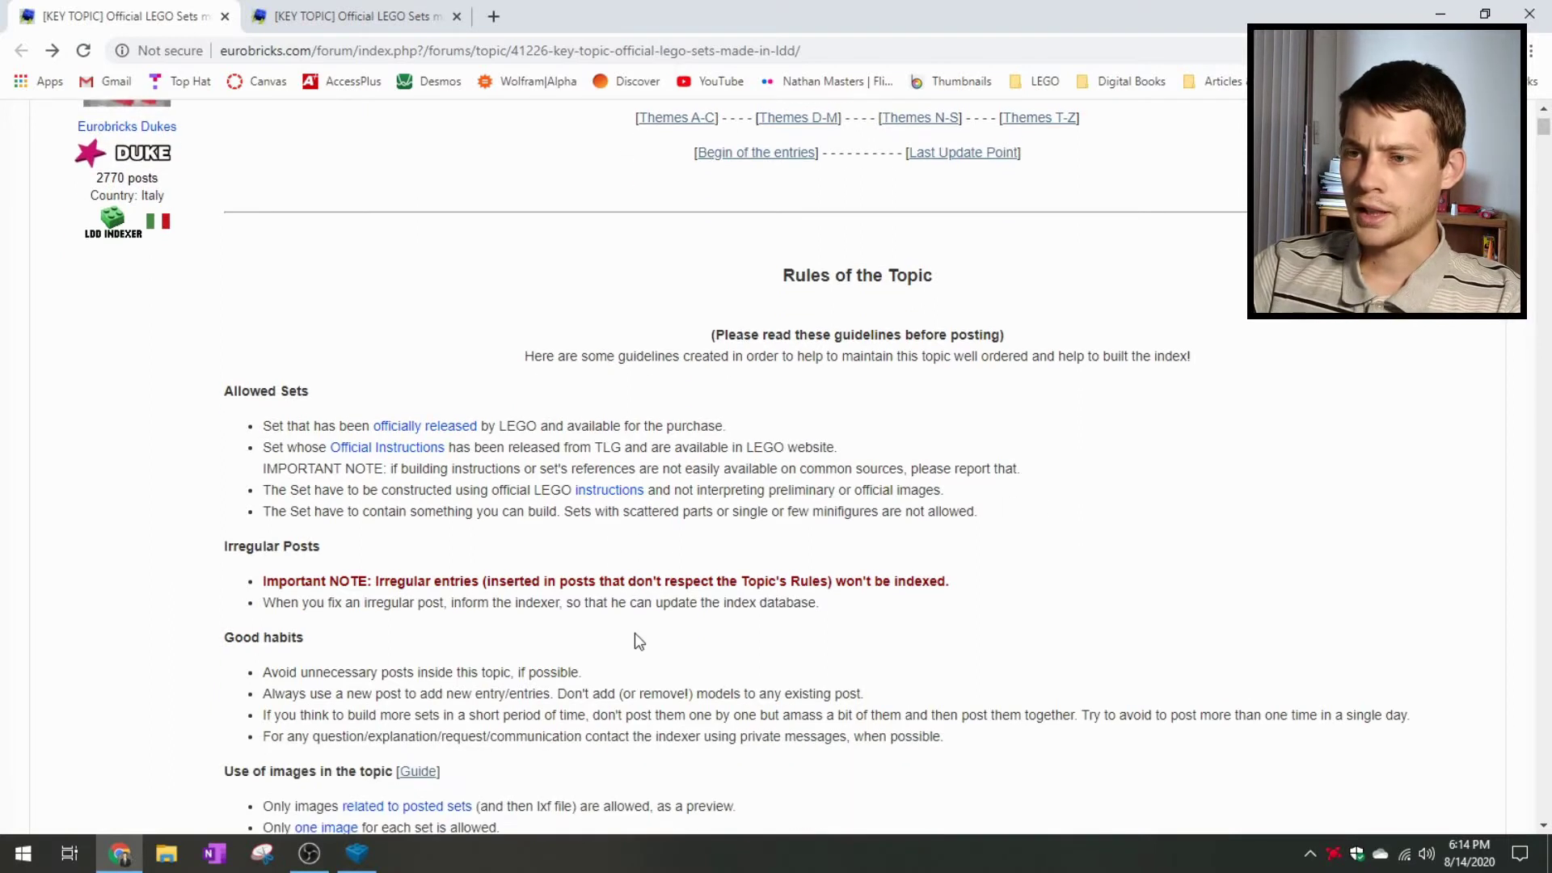
scroll(159, 520, "down", 3)
scroll(159, 520, "up", 3)
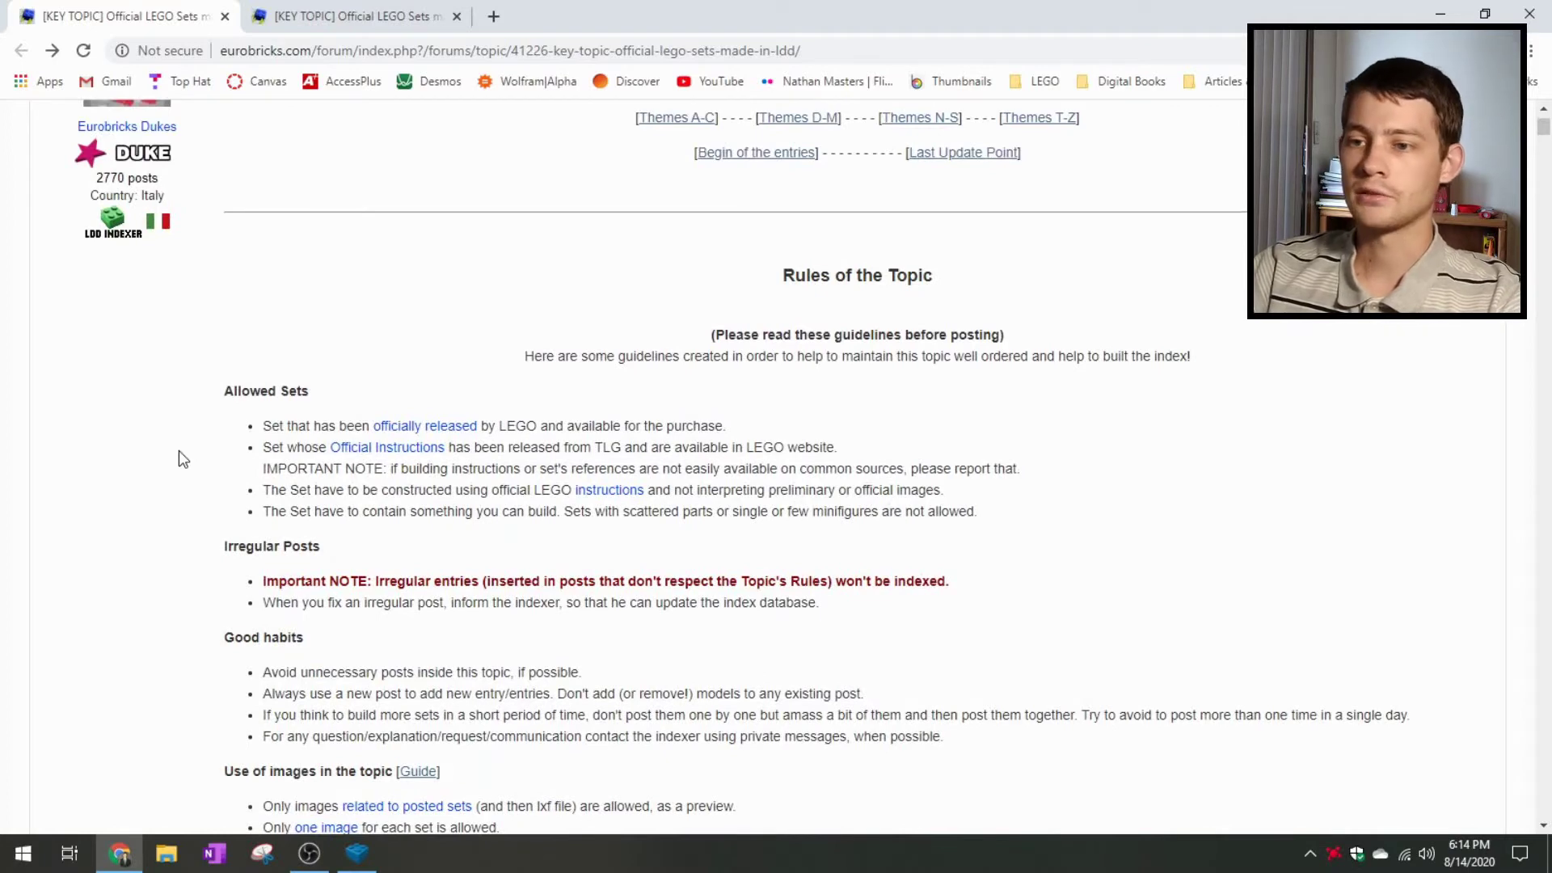
- Back in LDD, orbit the 521-brick Arctic fleet of two blue bases and six orange vehicles
left_click(357, 853)
right_click_drag(502, 619, 706, 703)
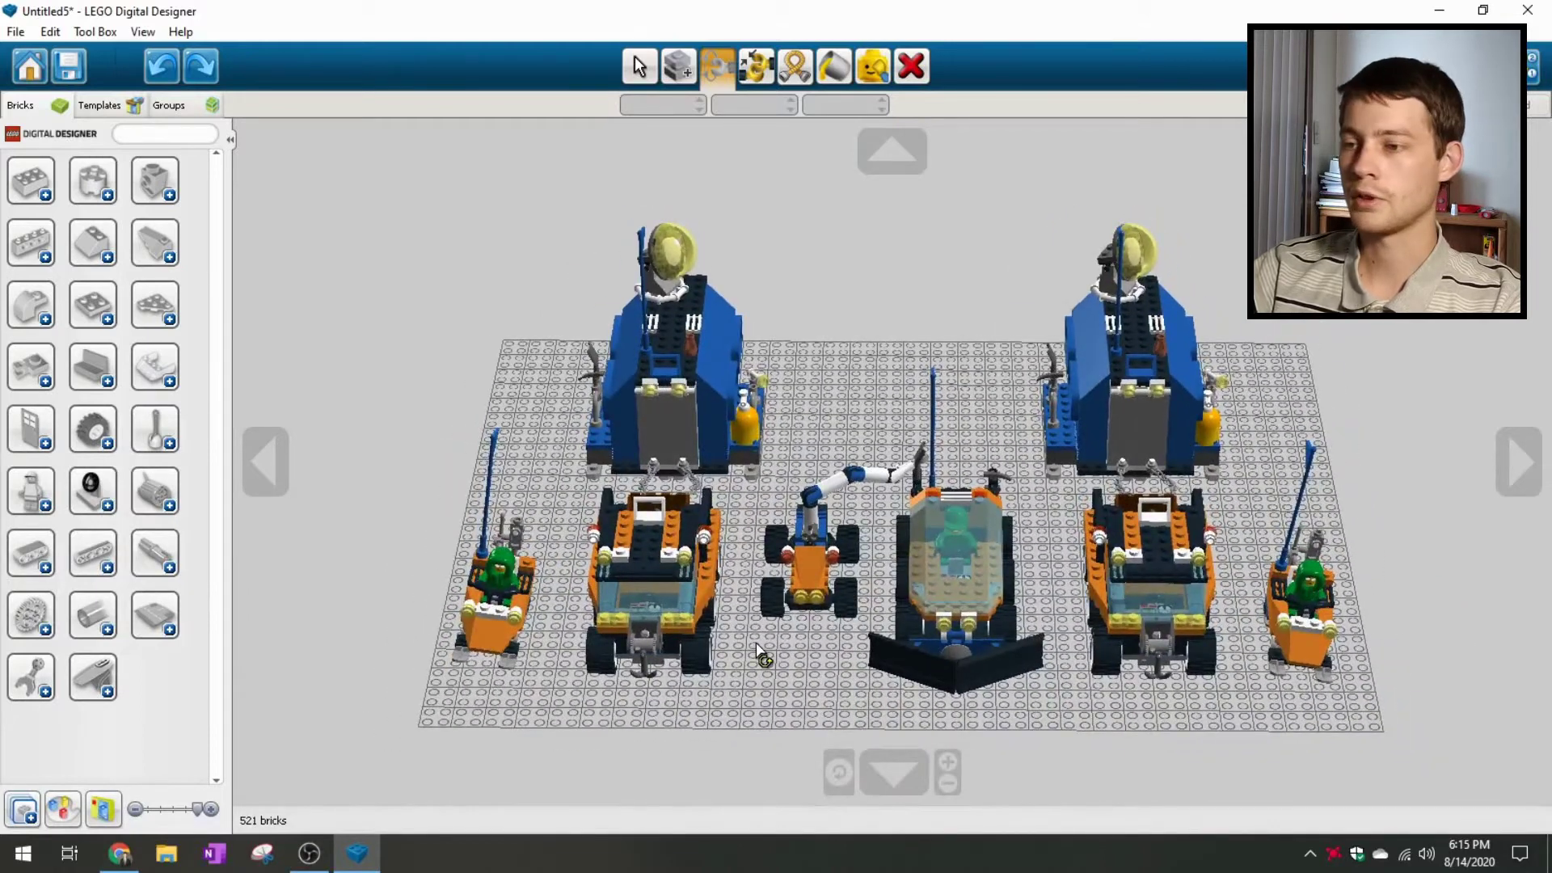
right_click_drag(760, 655, 794, 691)
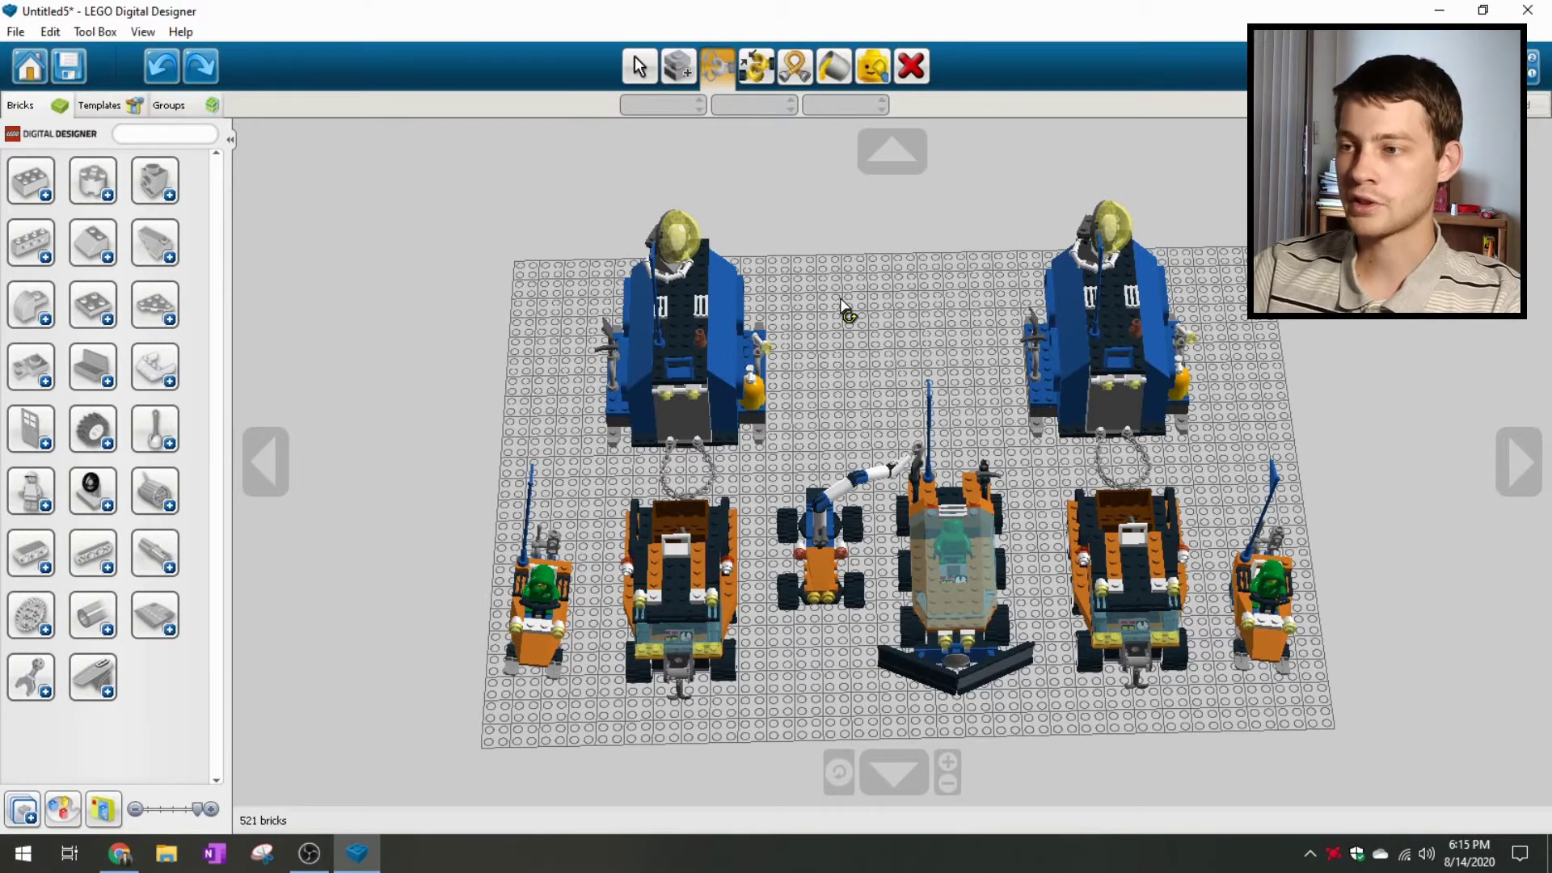
right_click_drag(841, 306, 810, 376)
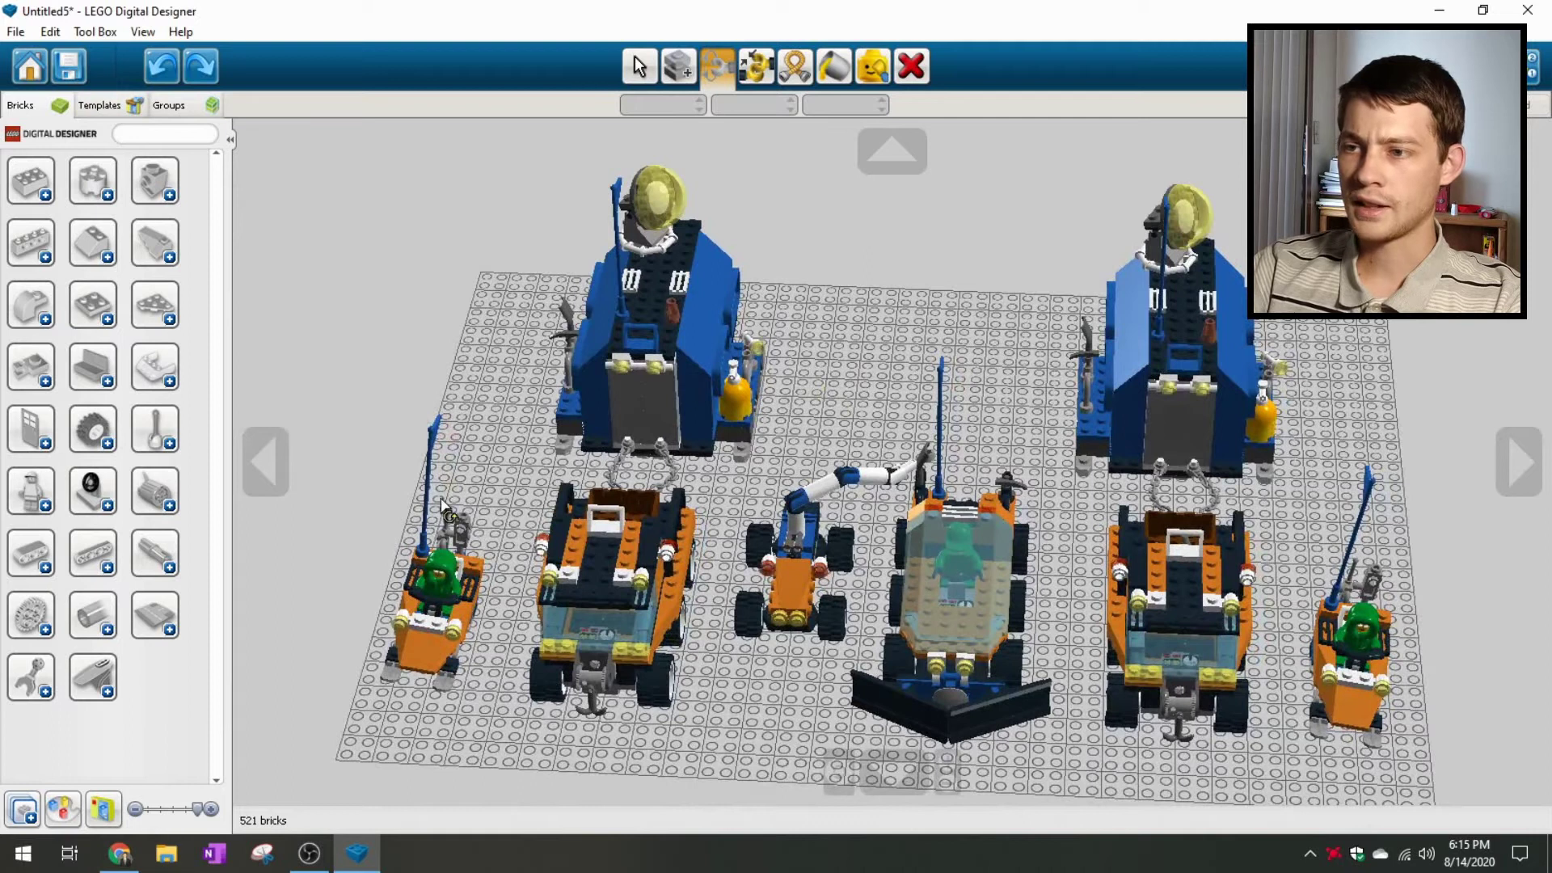
- Save the fleet model as 'Old Arctic Fleet'
left_click(68, 66)
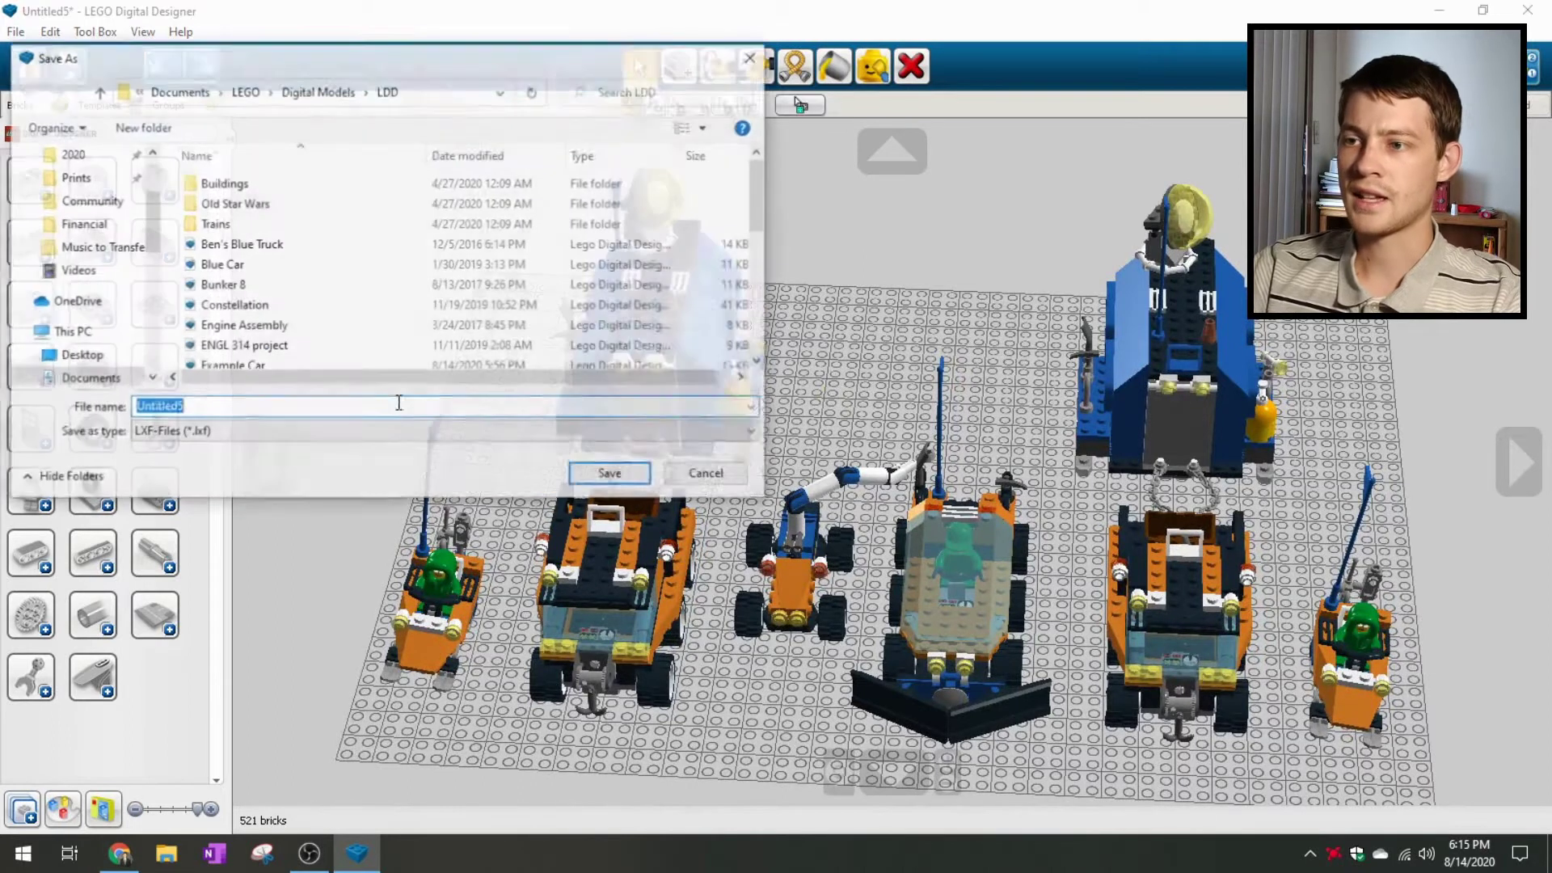
type("Old ")
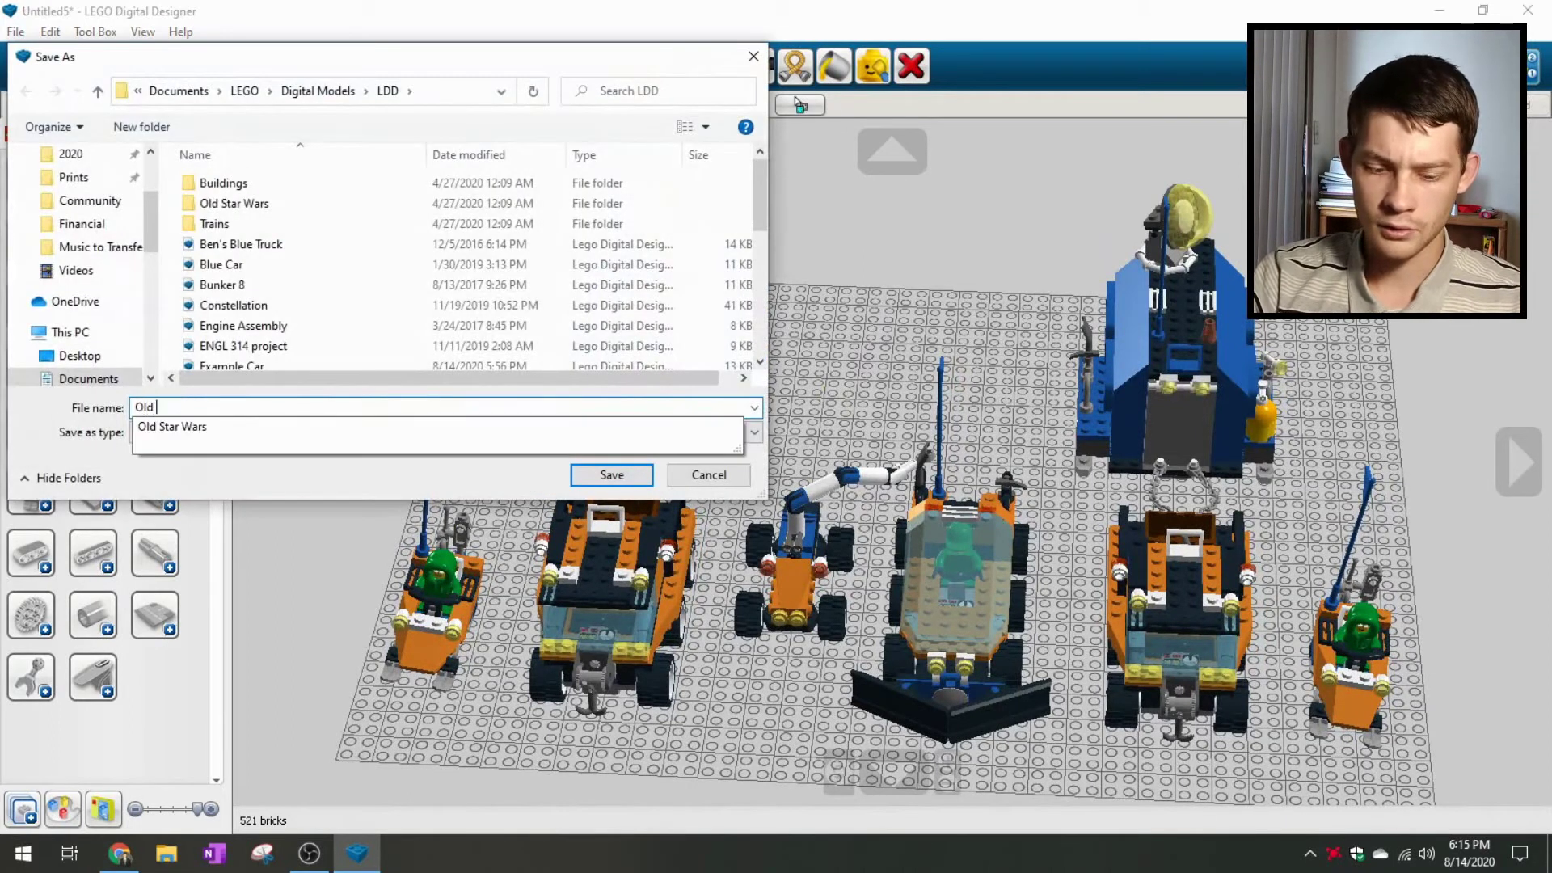
type("Arctic Fl")
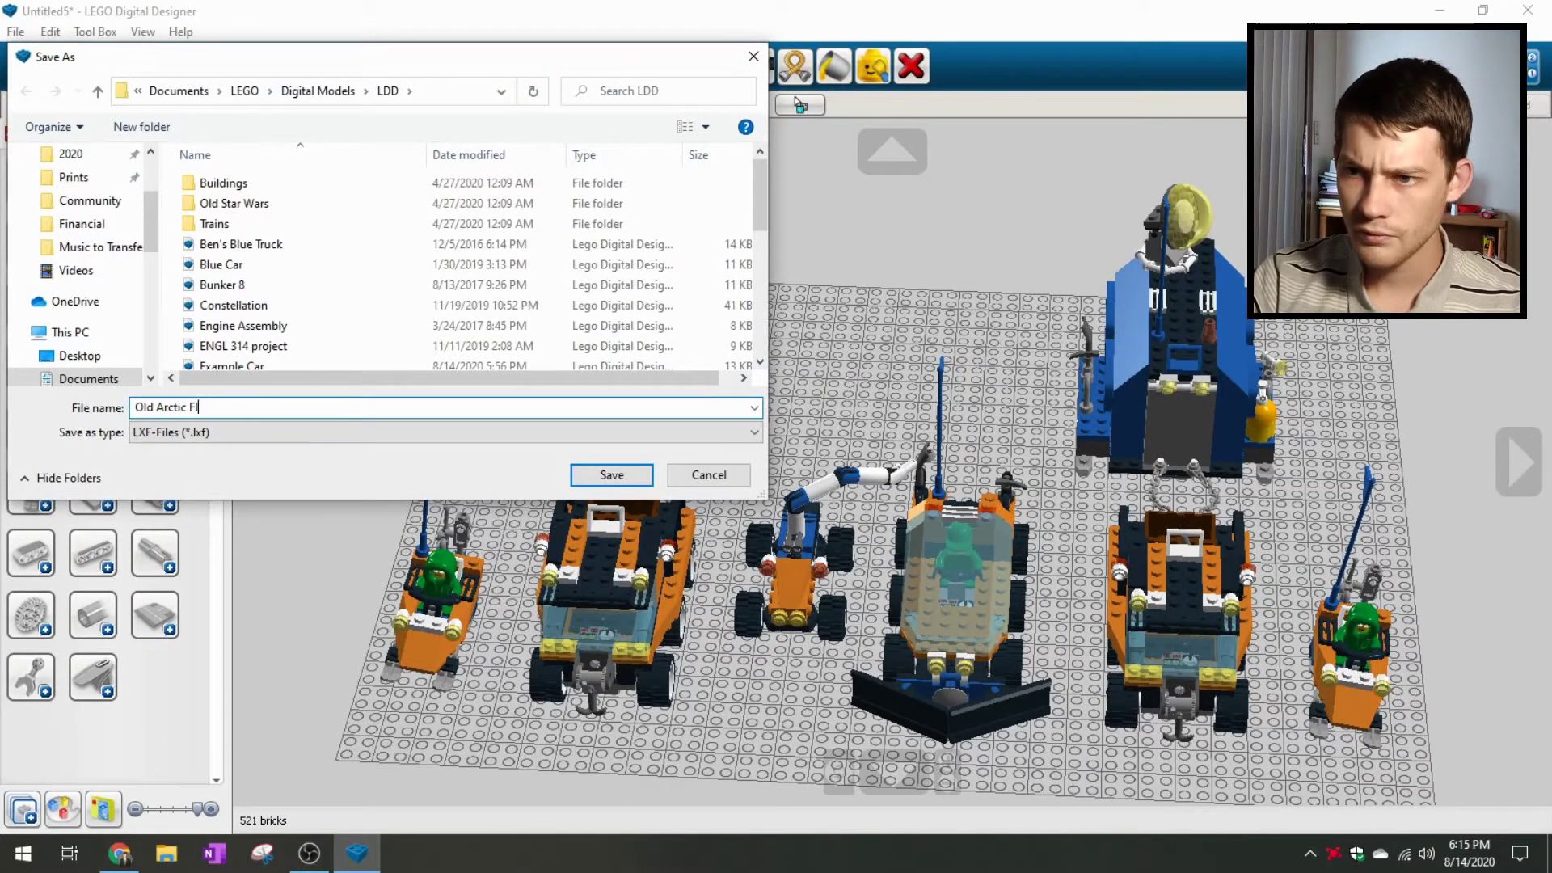
type("eet")
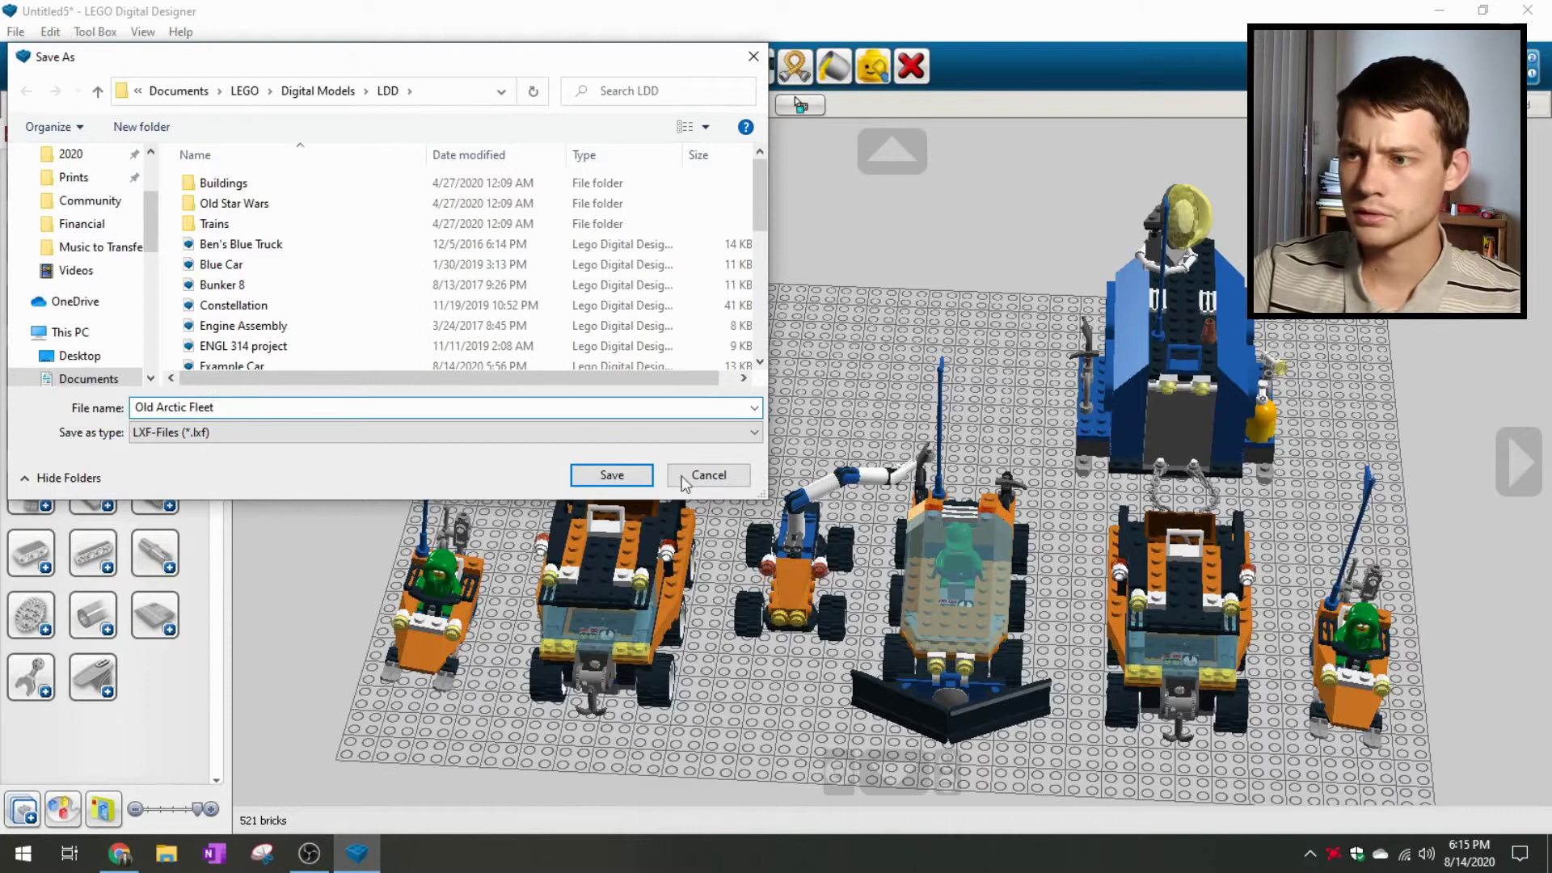
left_click(612, 476)
- Start a new empty free-build model and return to the Eurobricks forum
left_click(44, 79)
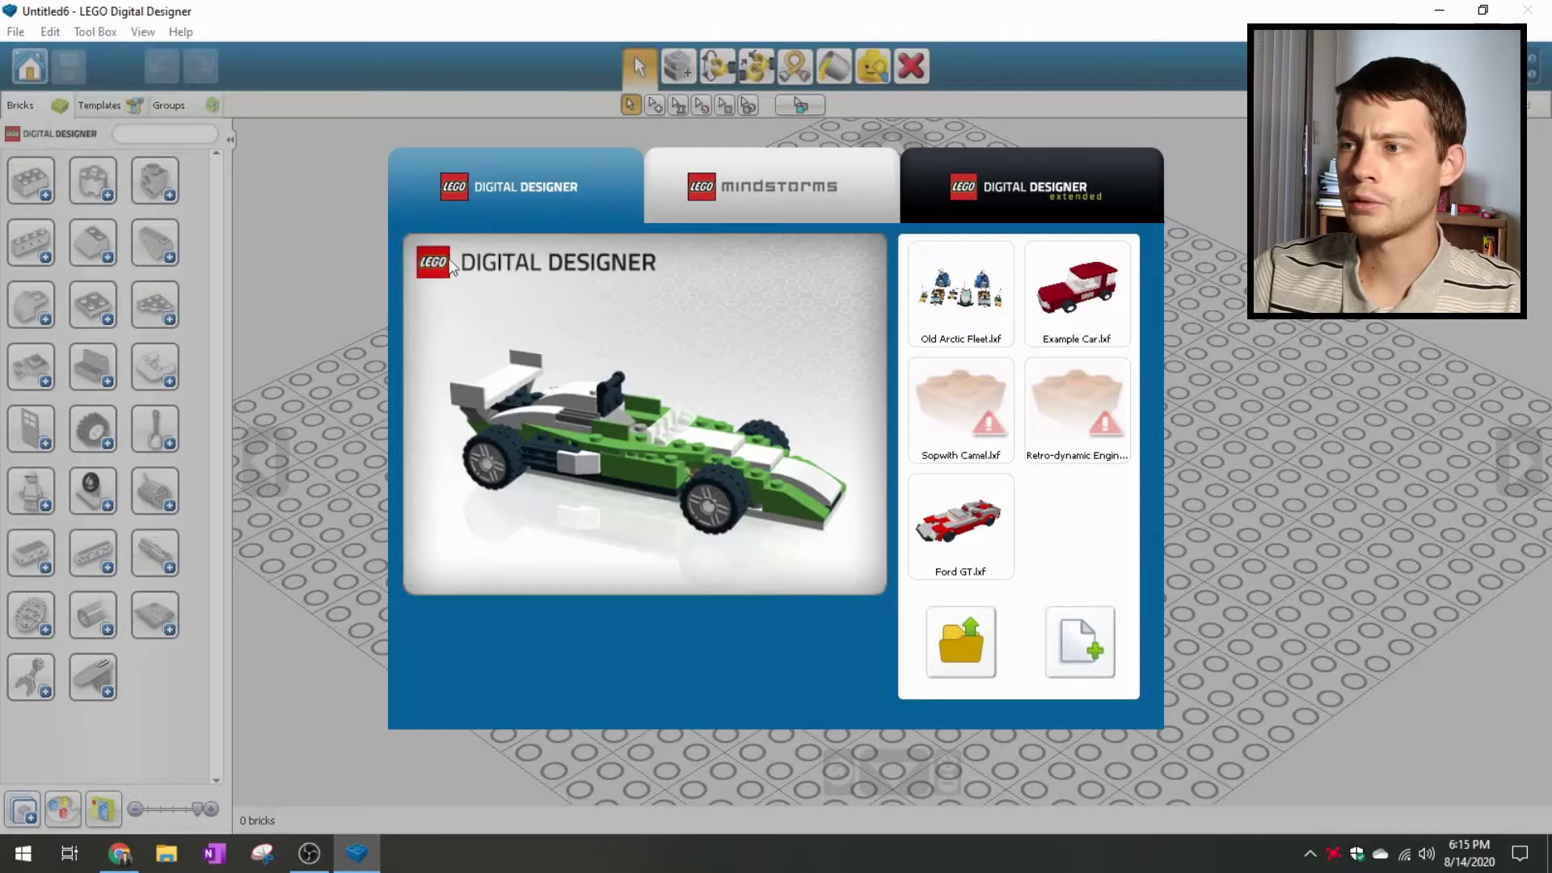
left_click(1067, 644)
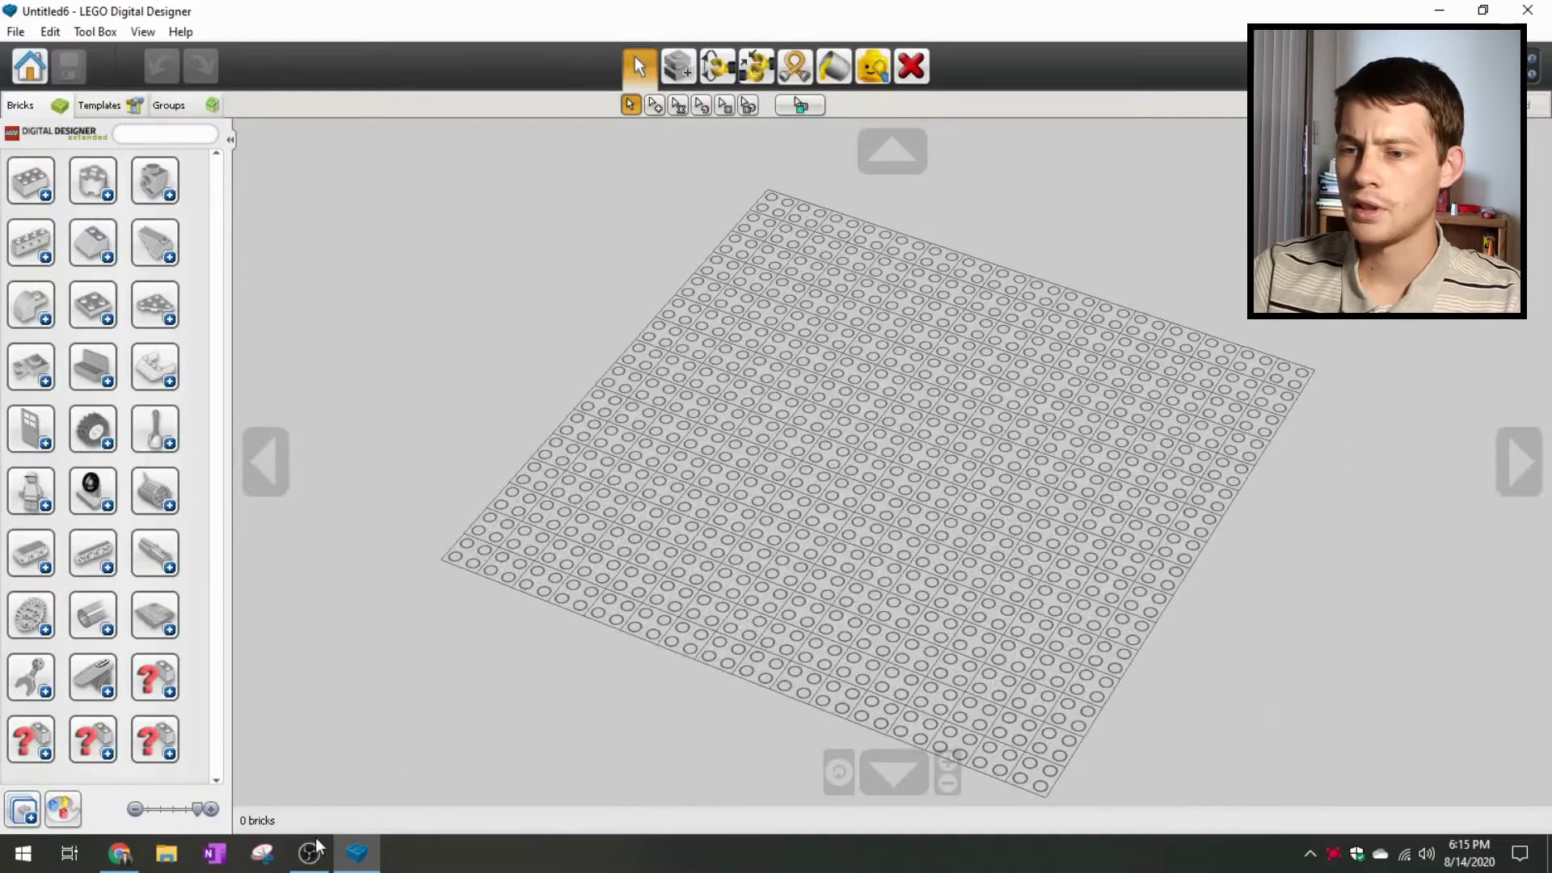
left_click(120, 854)
- Follow the 60256 Racing Cars link in the index to reach page 201
scroll(566, 405, "up", 6)
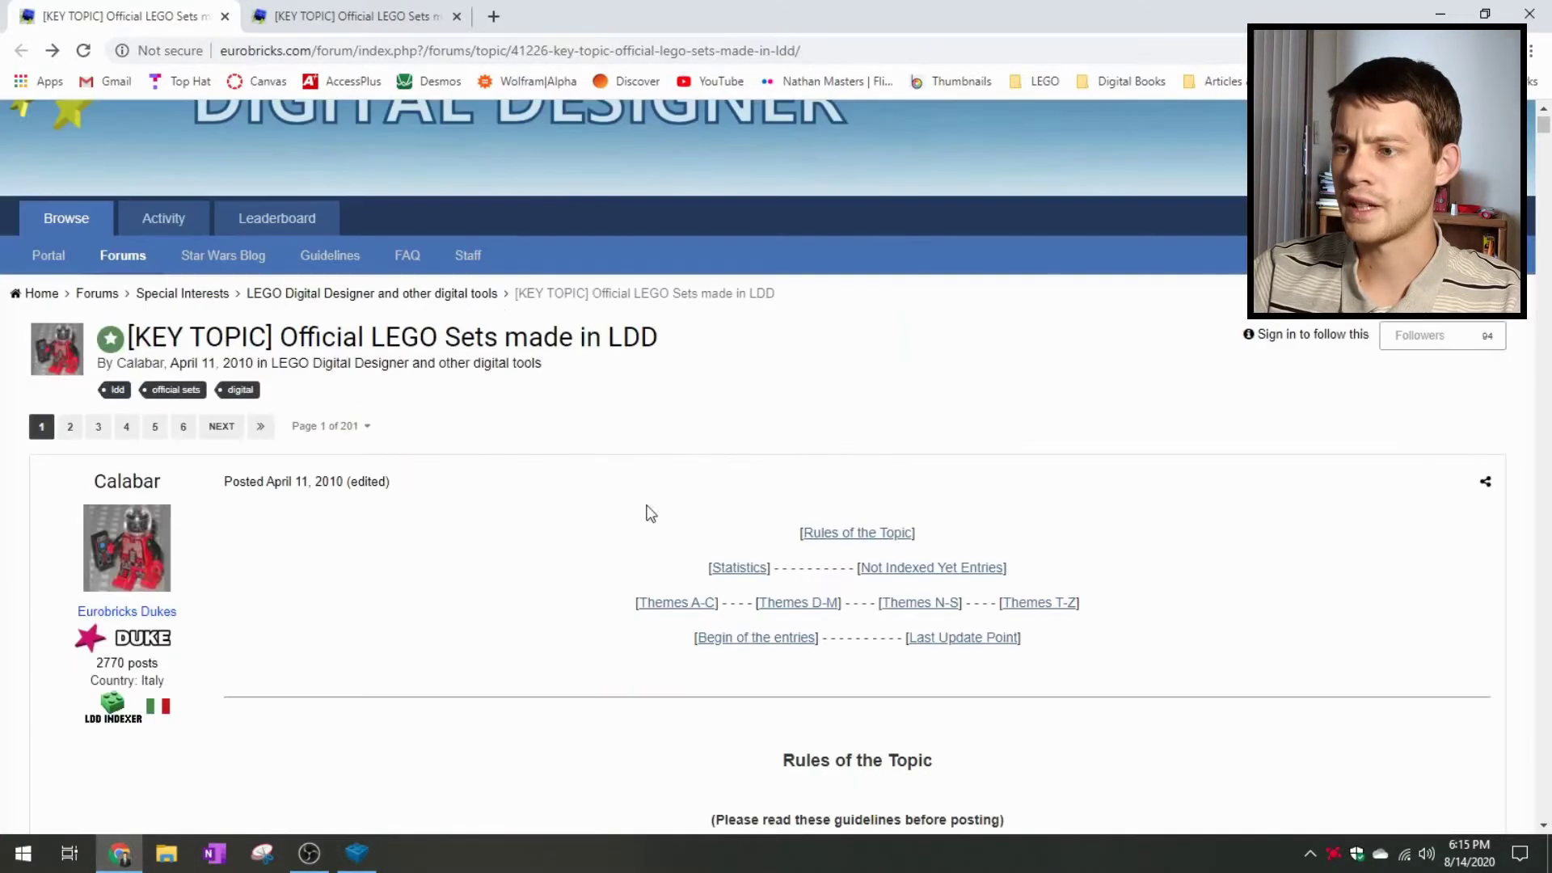
scroll(655, 600, "down", 15)
scroll(530, 497, "down", 20)
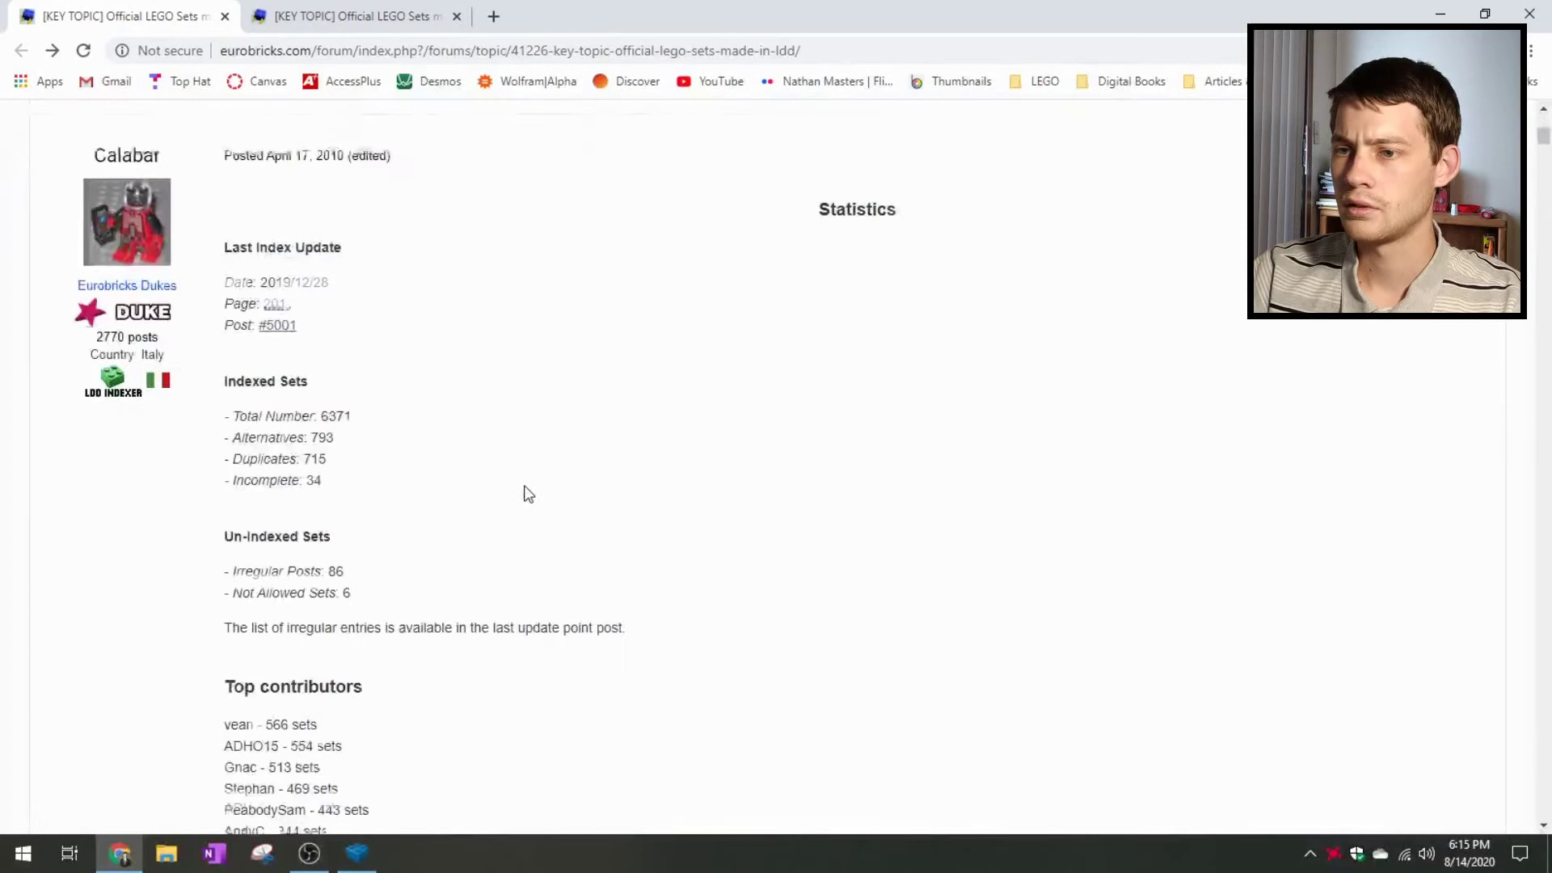
scroll(543, 490, "up", 1)
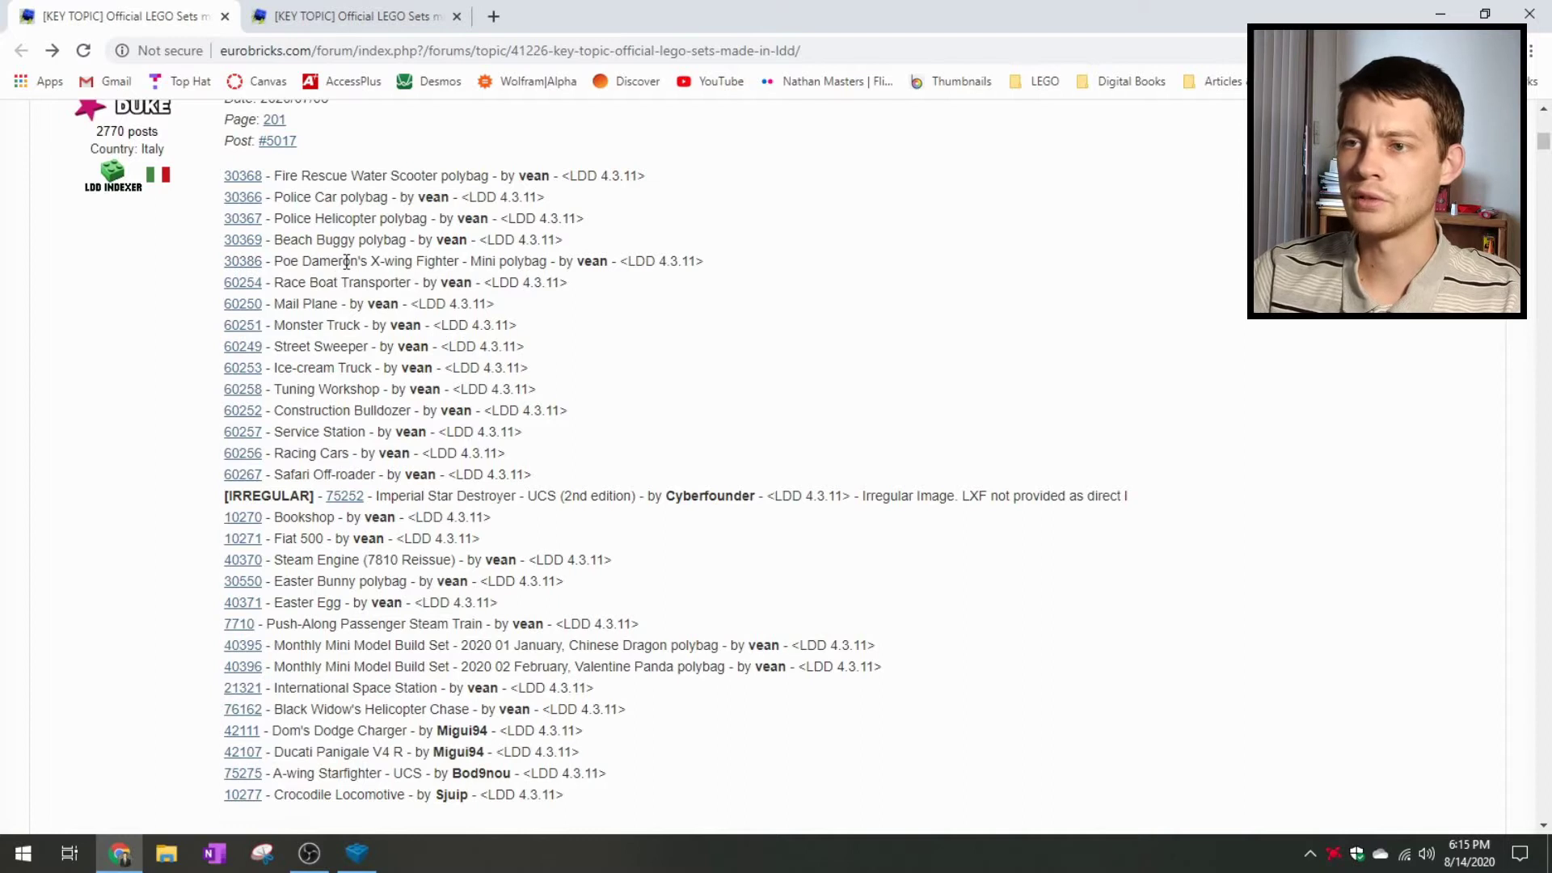
scroll(333, 255, "down", 1)
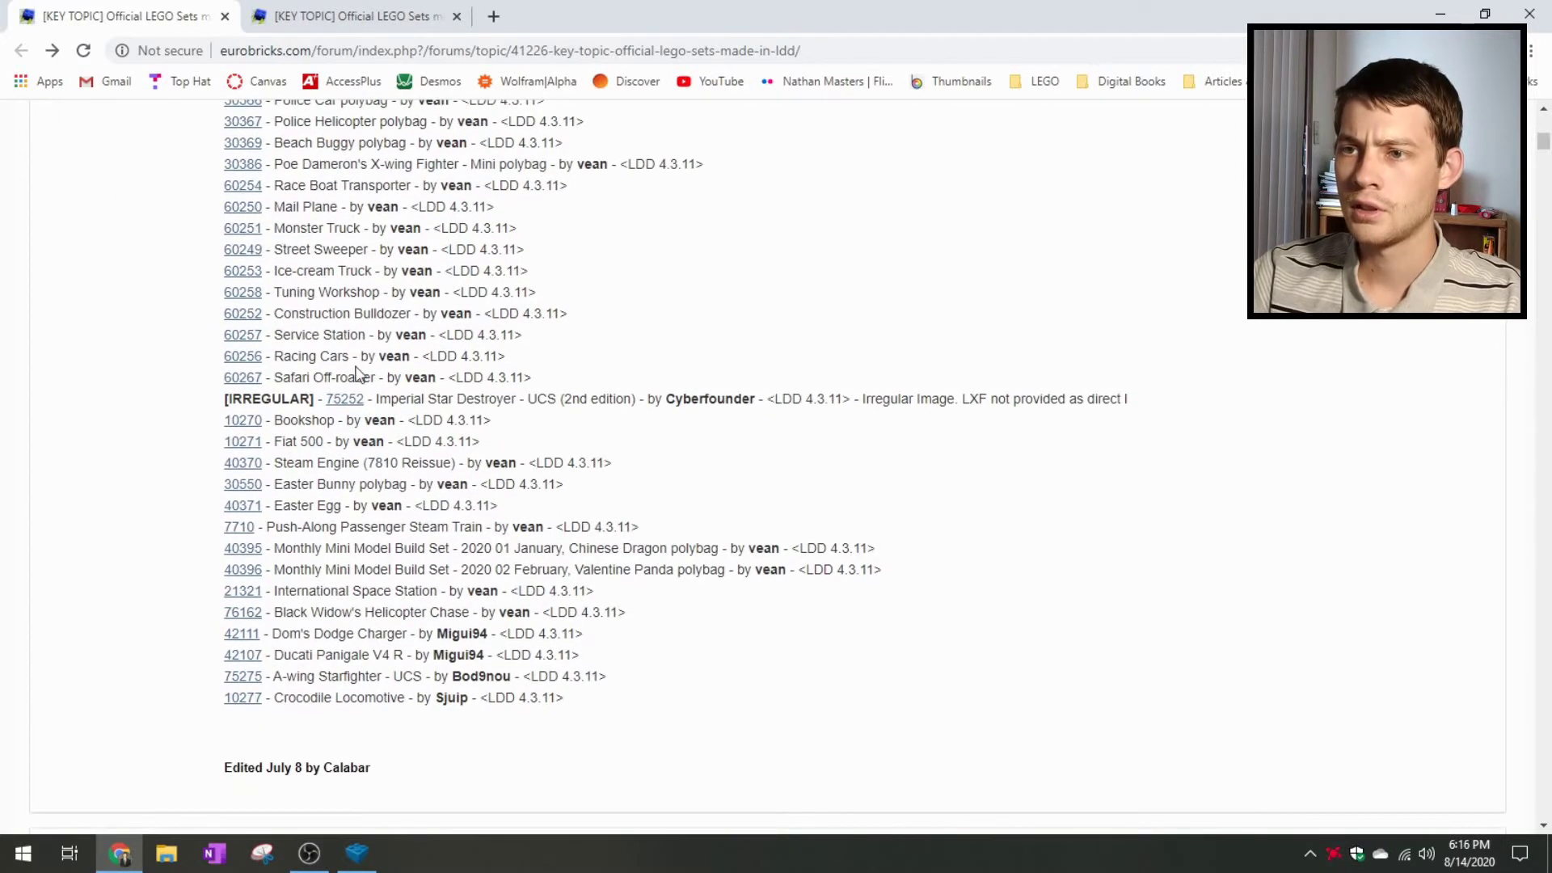
left_click(244, 357)
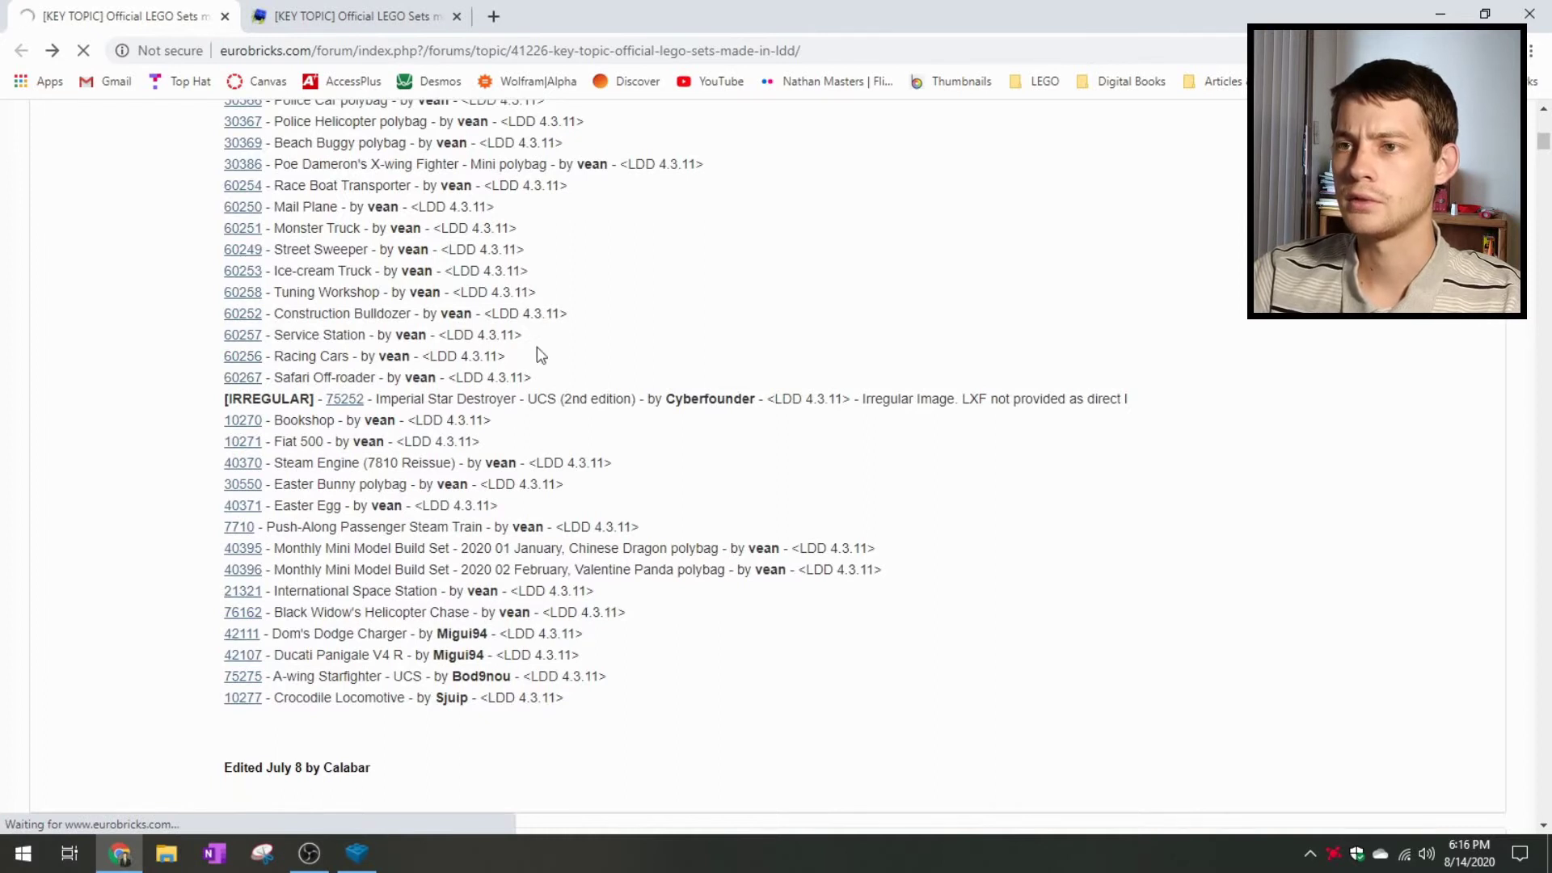
- Scroll page 201 to the 10270 Bookshop post with its LXF file and errors list
scroll(445, 449, "down", 1)
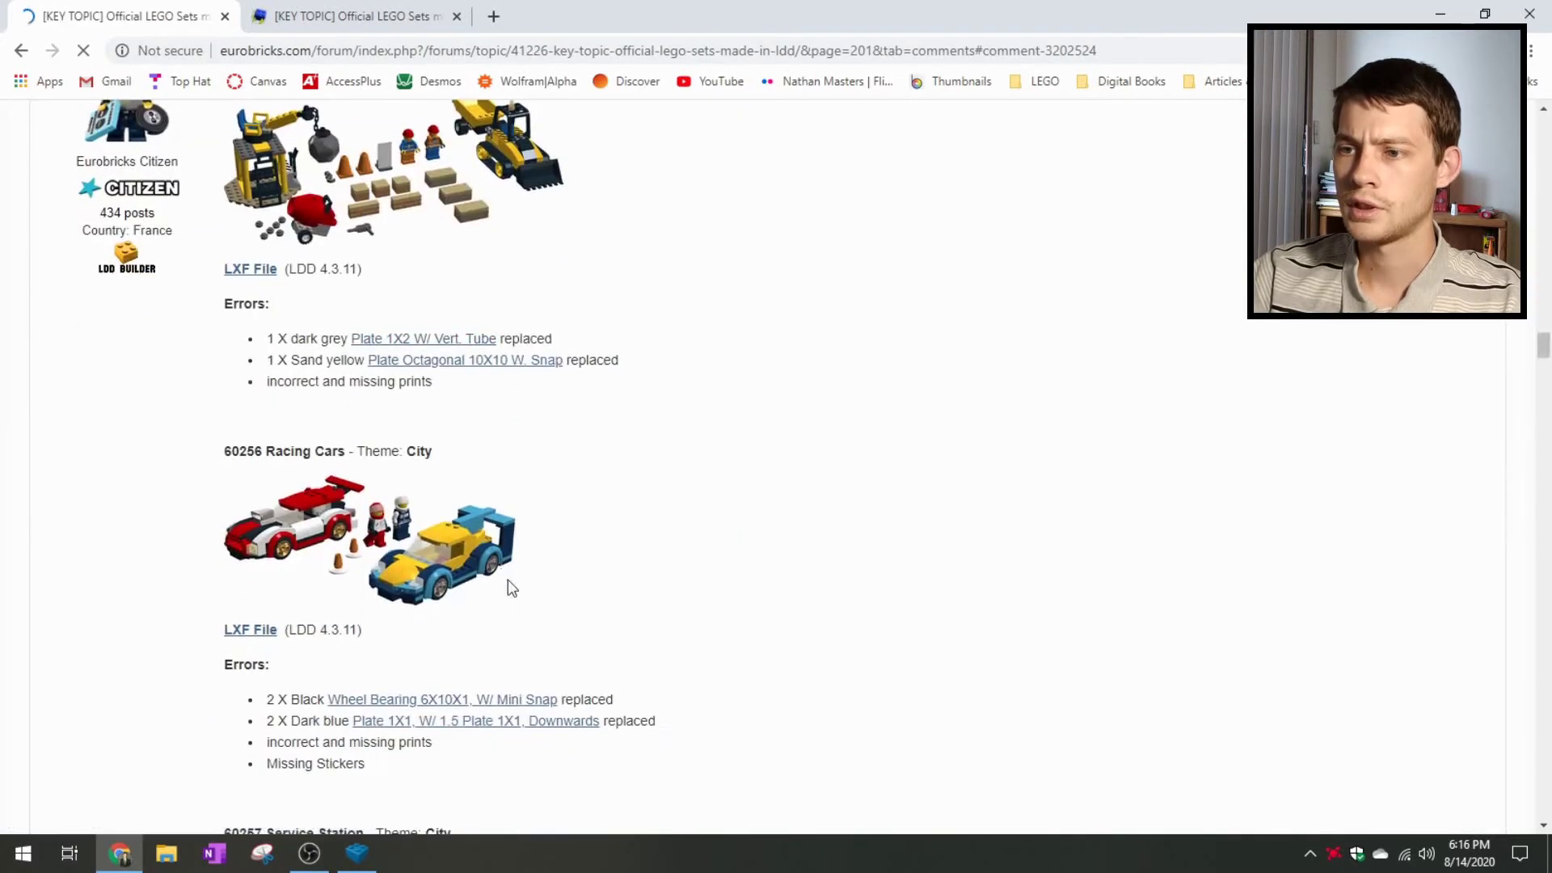
scroll(441, 485, "down", 2)
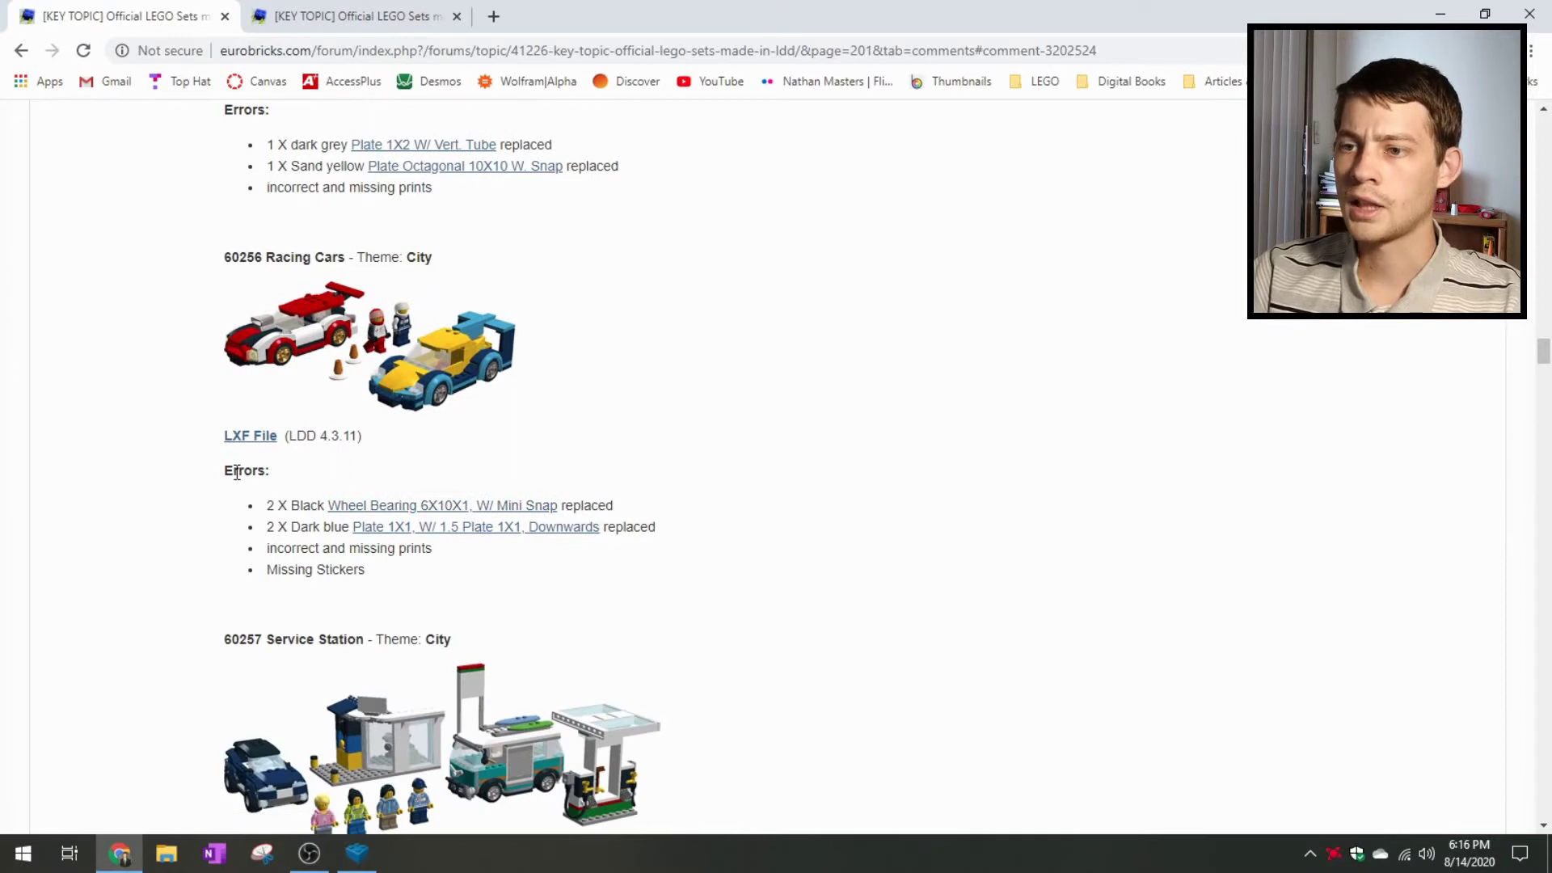
scroll(246, 485, "up", 1)
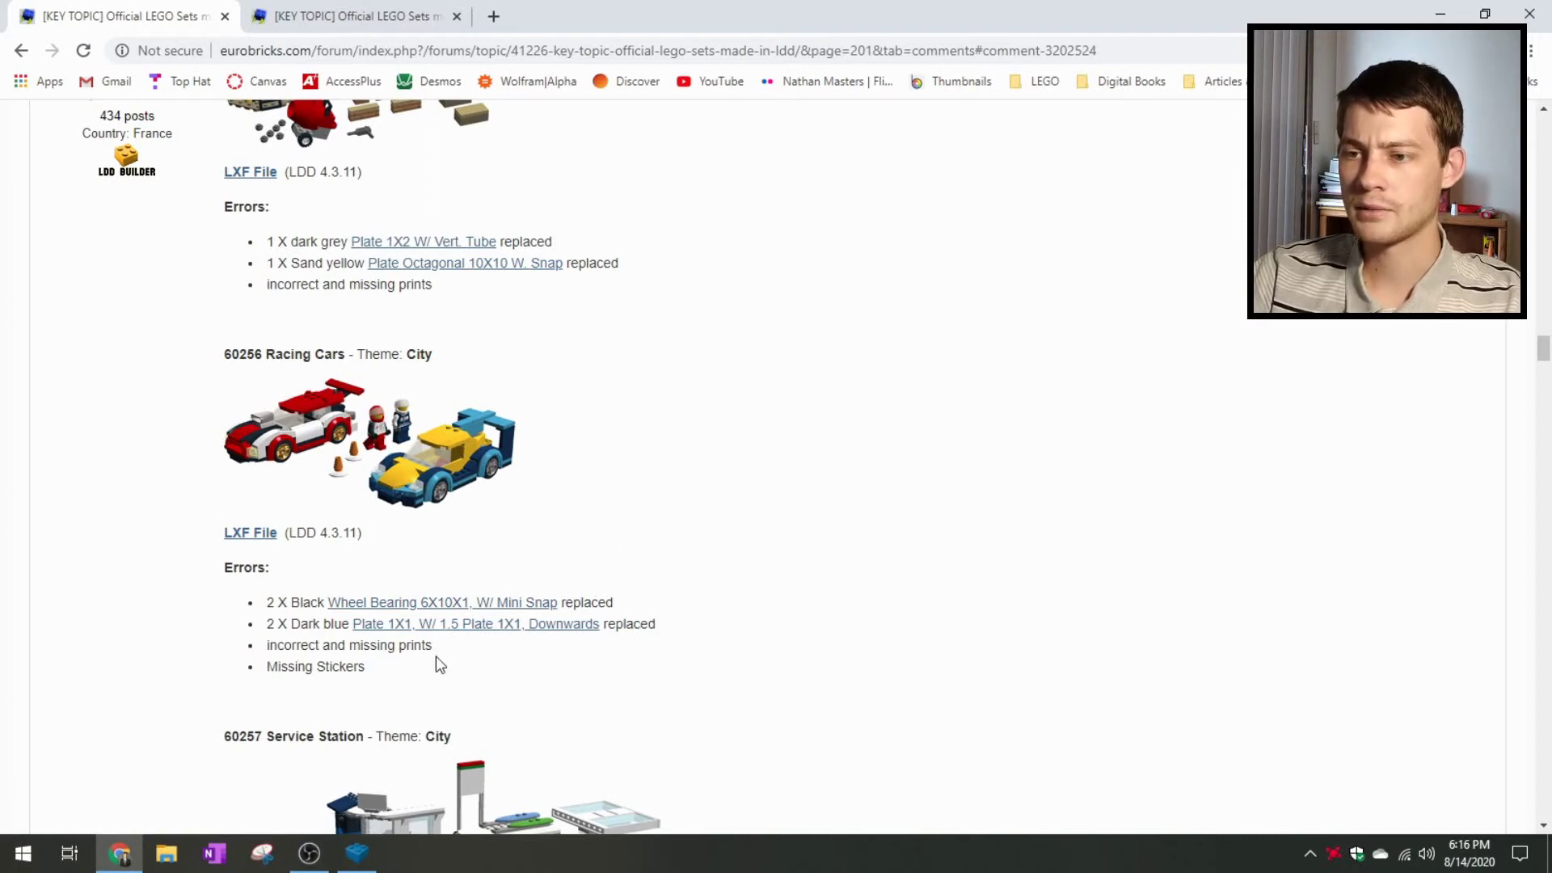
scroll(219, 639, "down", 5)
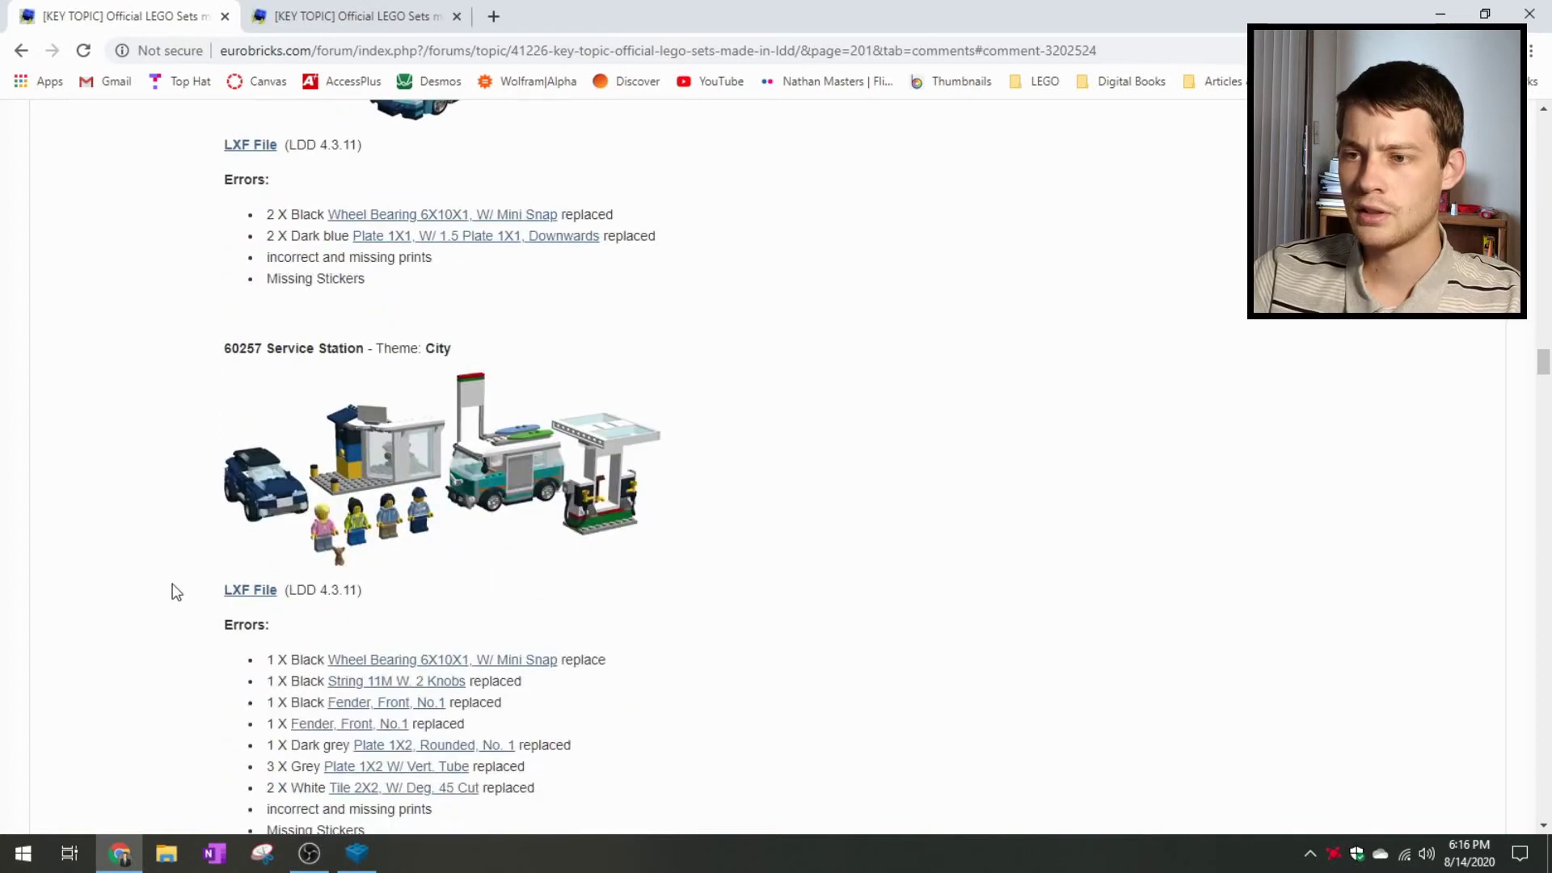
scroll(306, 551, "down", 2)
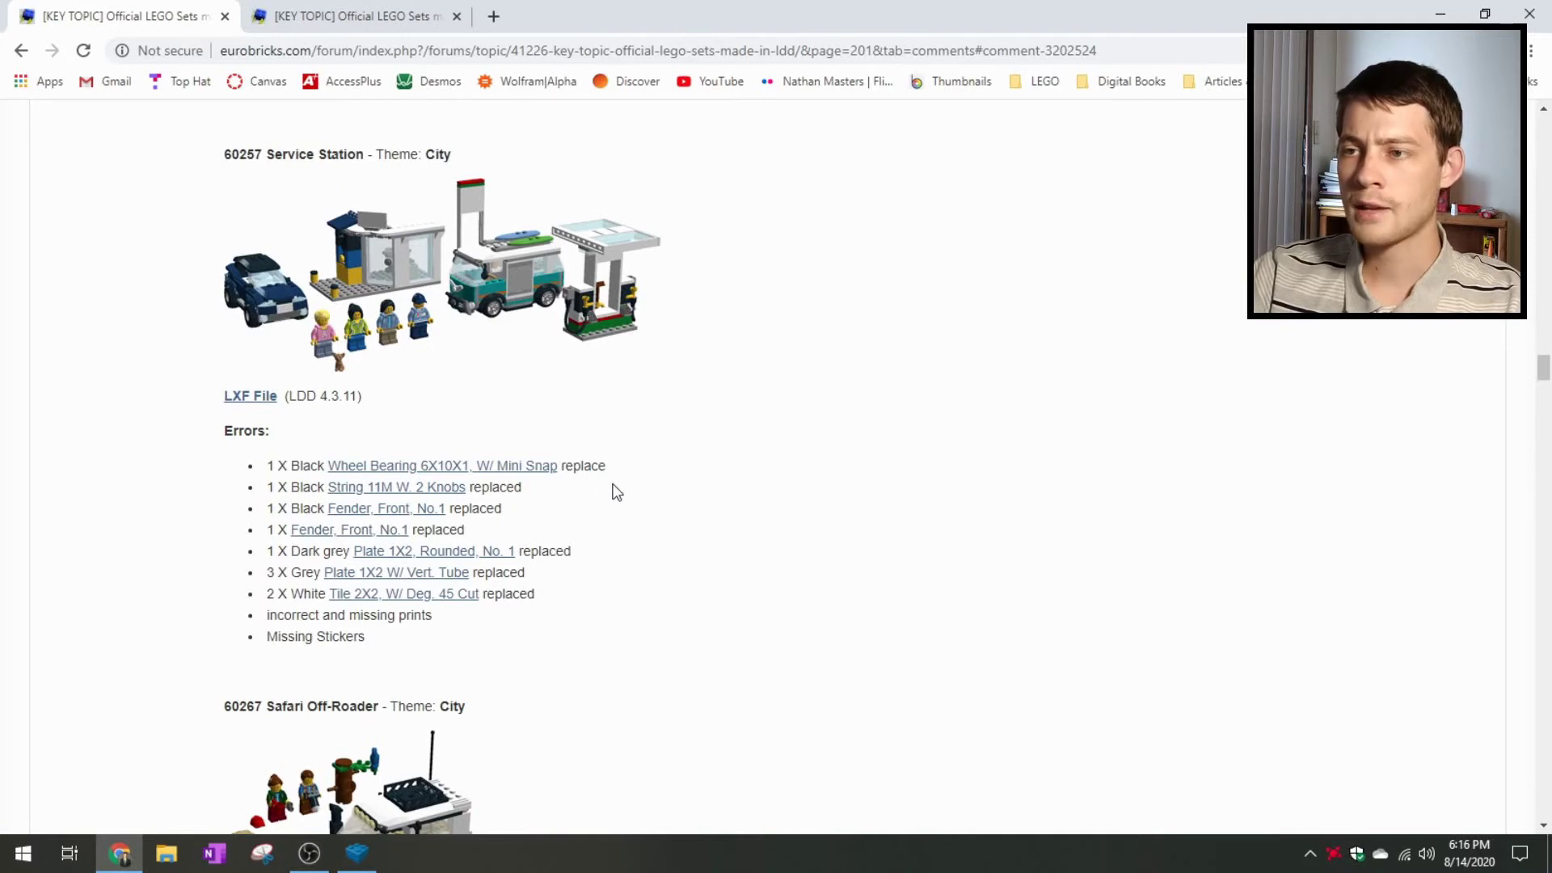
scroll(623, 491, "up", 1)
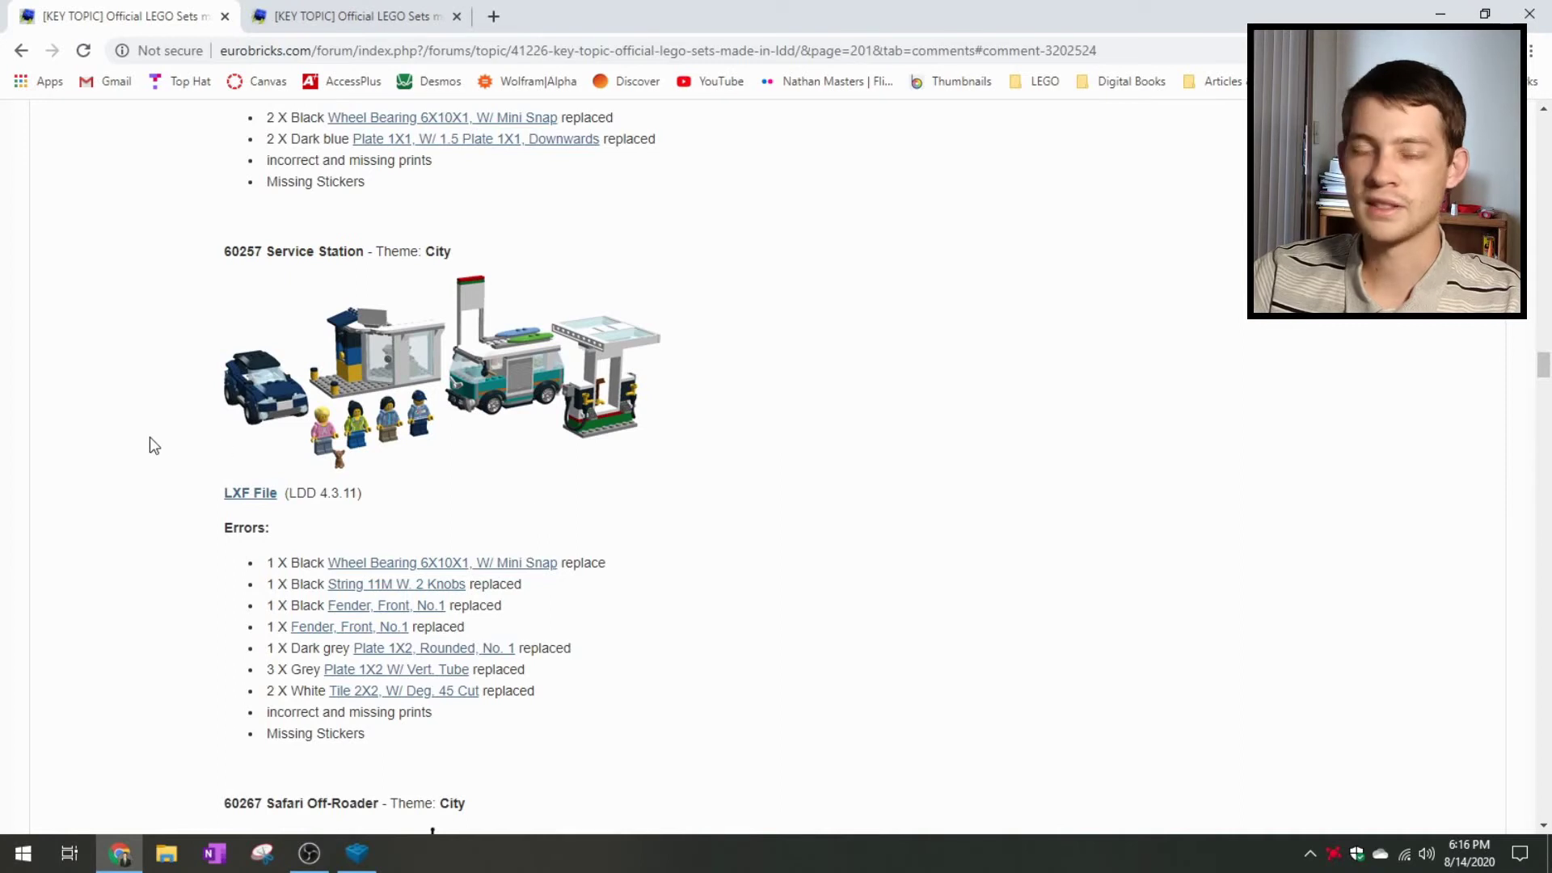
scroll(148, 438, "down", 6)
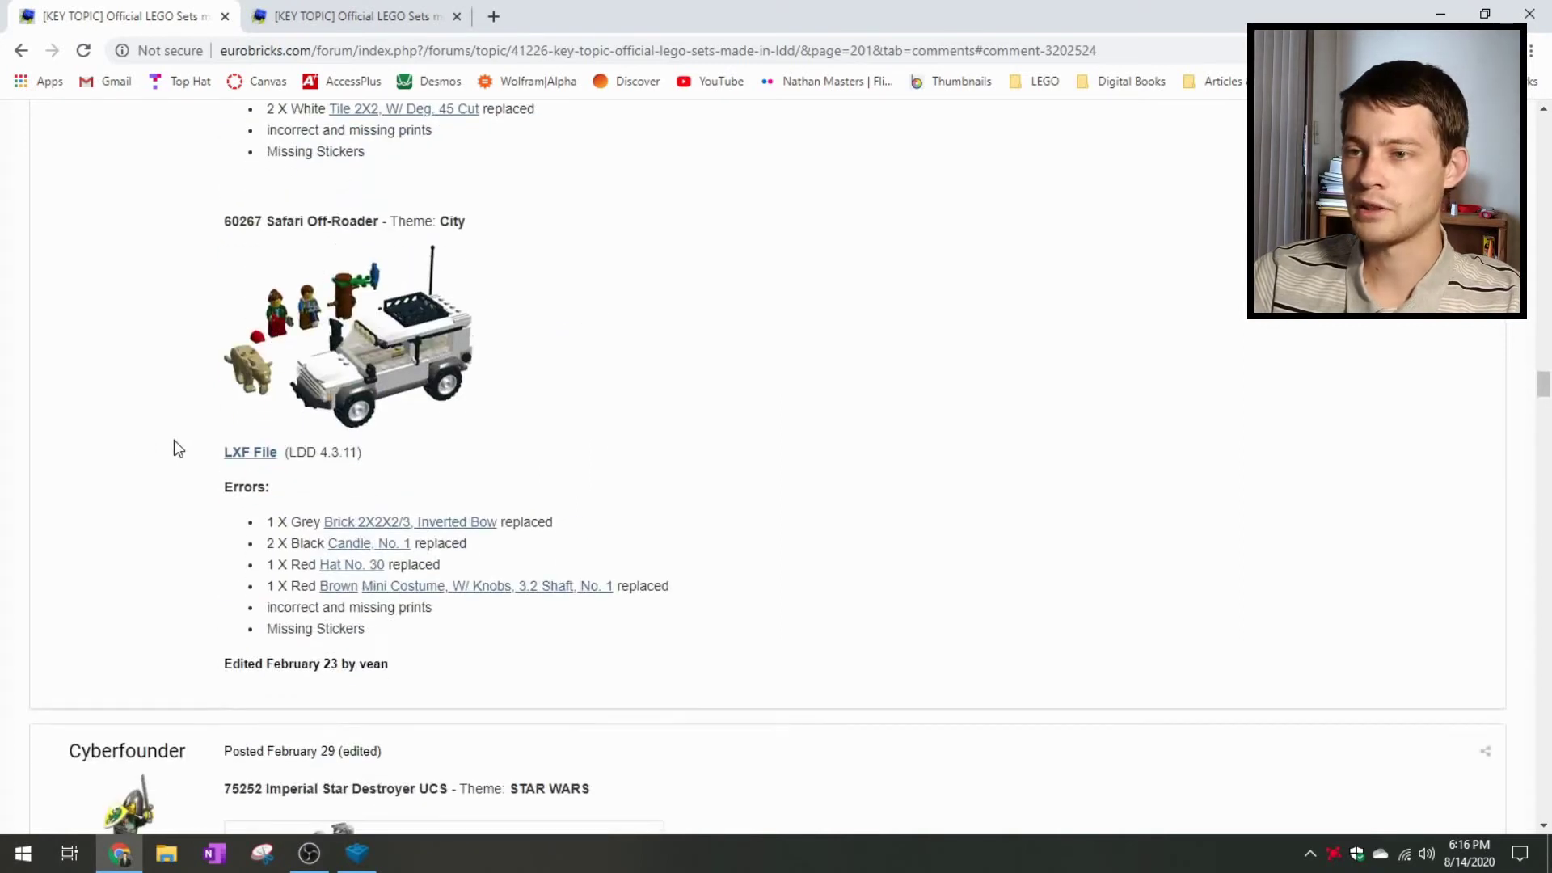
scroll(173, 444, "up", 1)
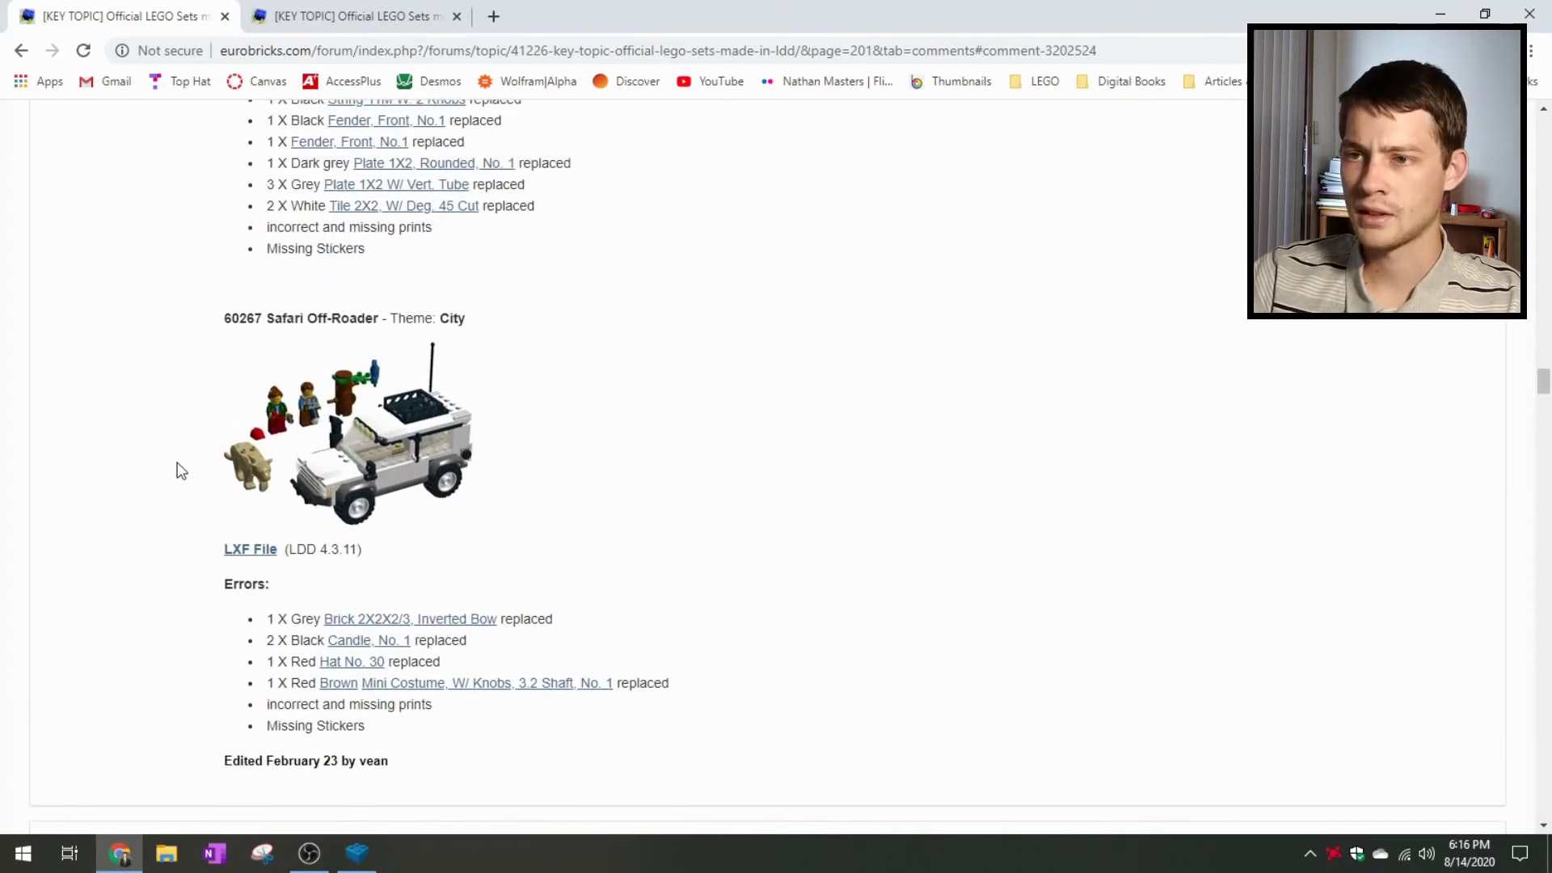
scroll(181, 470, "down", 17)
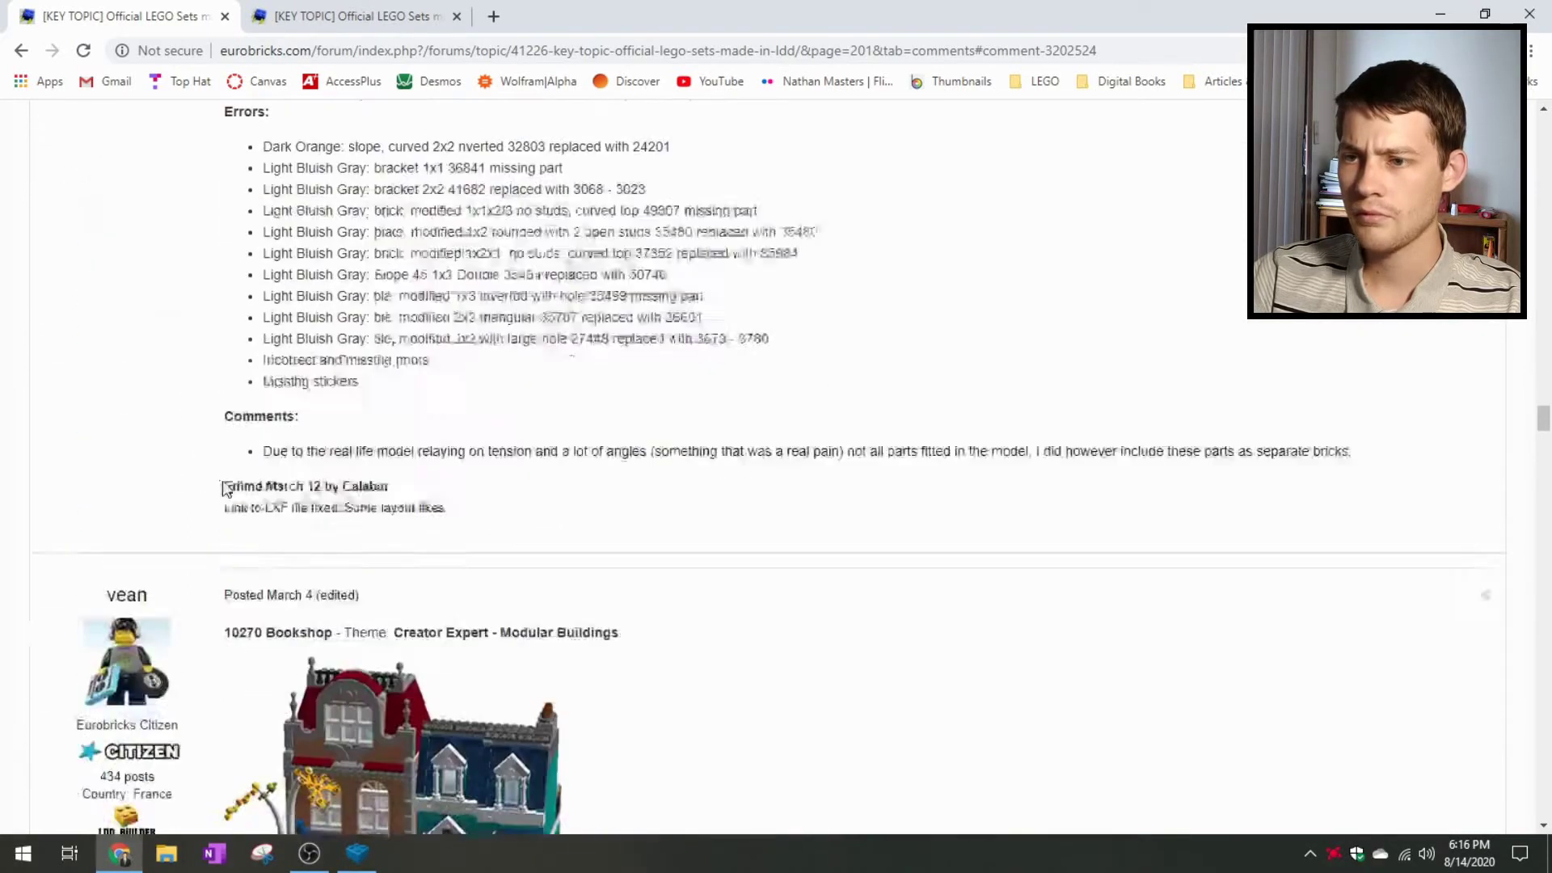
scroll(629, 517, "down", 4)
scroll(751, 405, "up", 3)
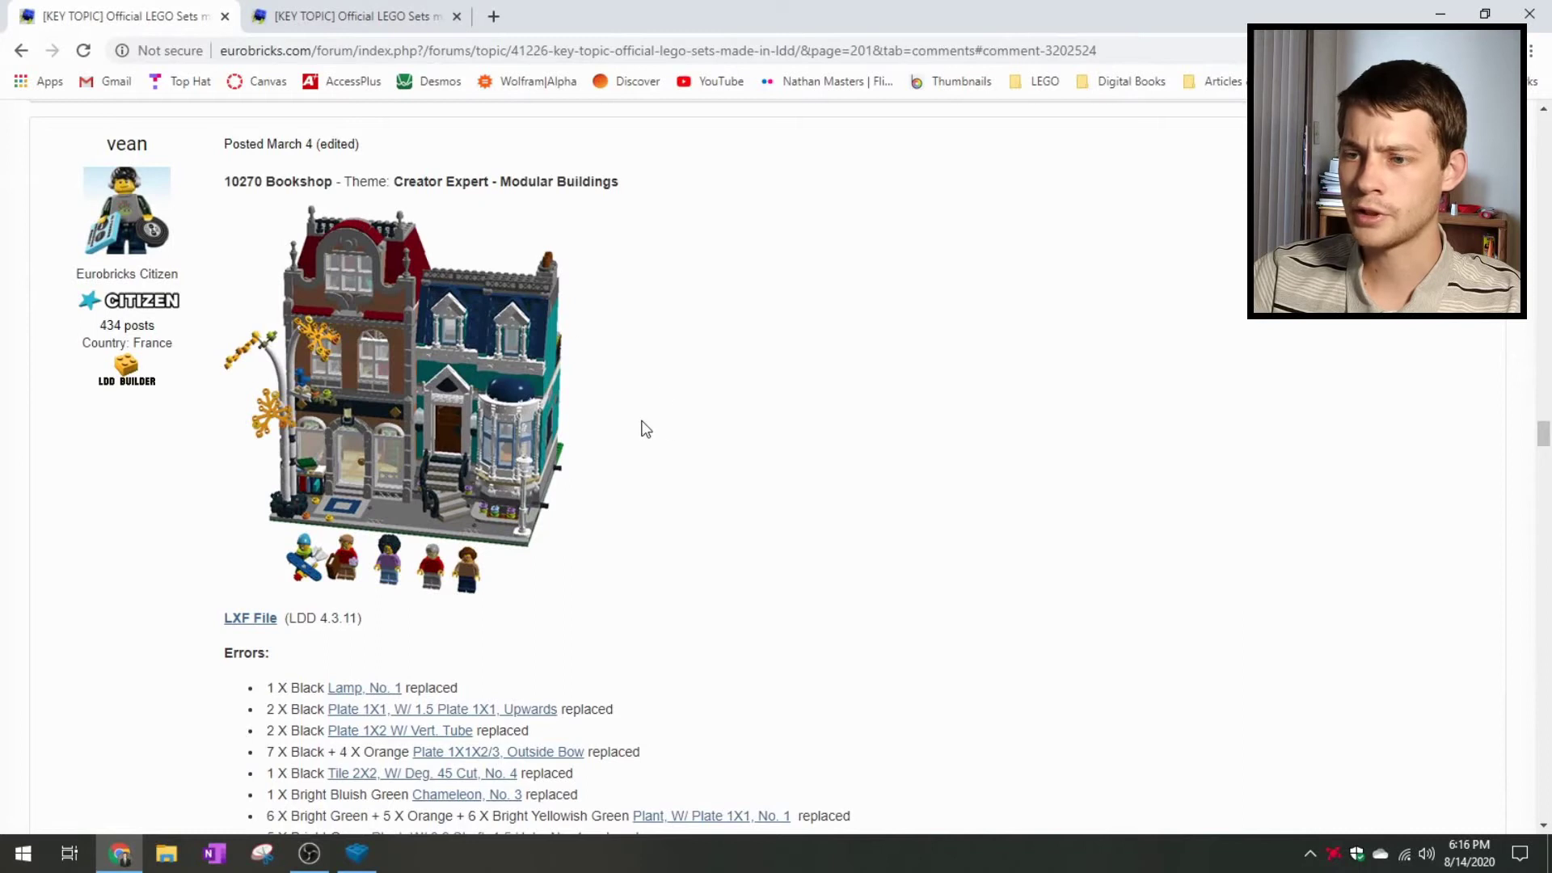
scroll(674, 436, "down", 1)
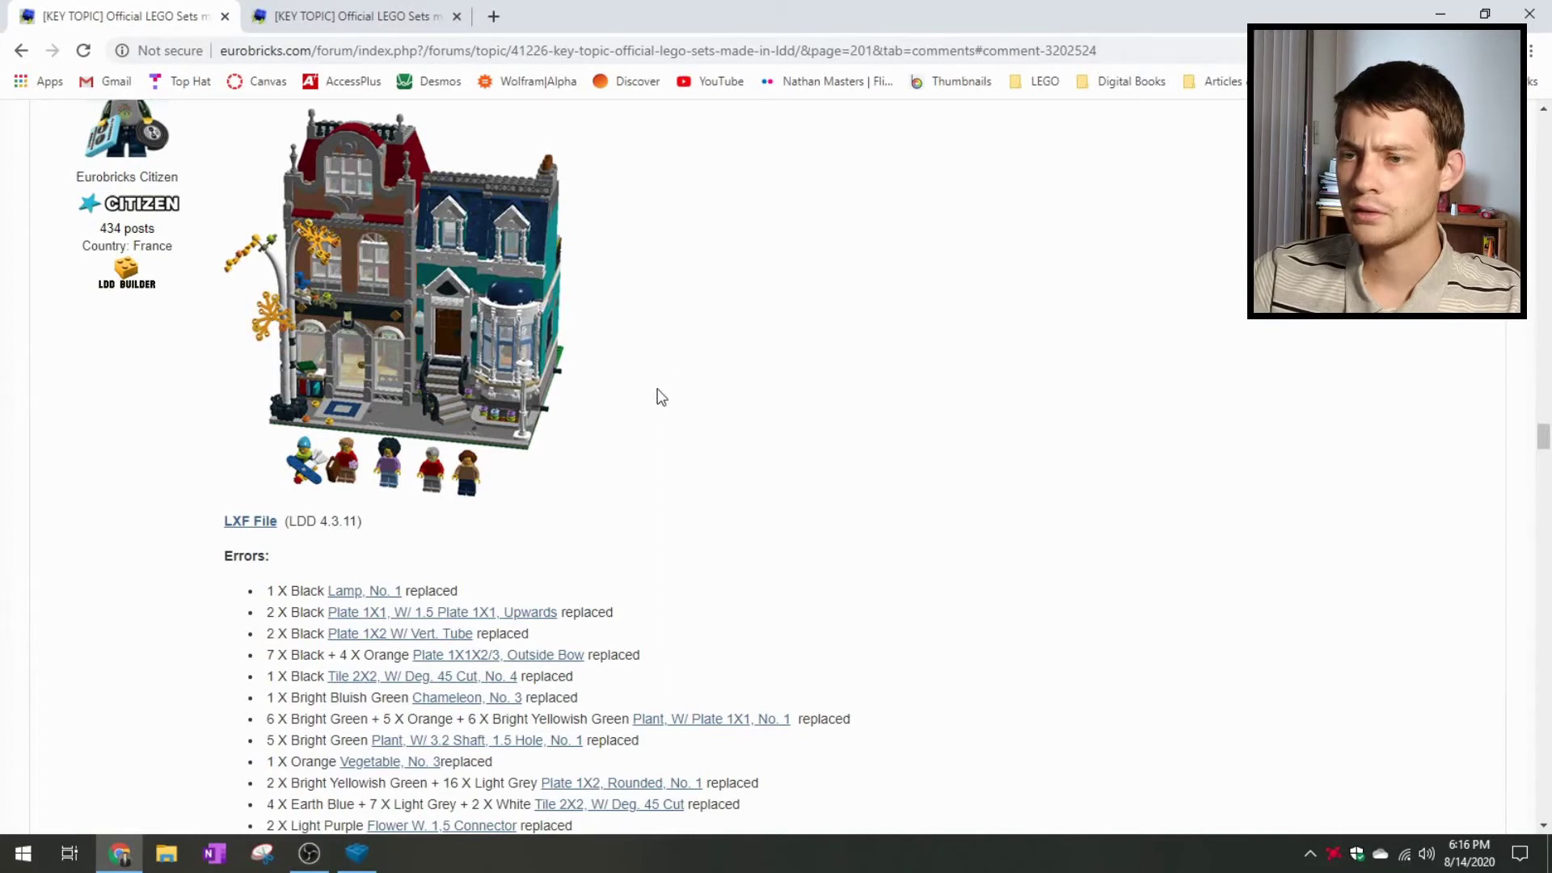
scroll(667, 394, "down", 2)
scroll(678, 404, "up", 2)
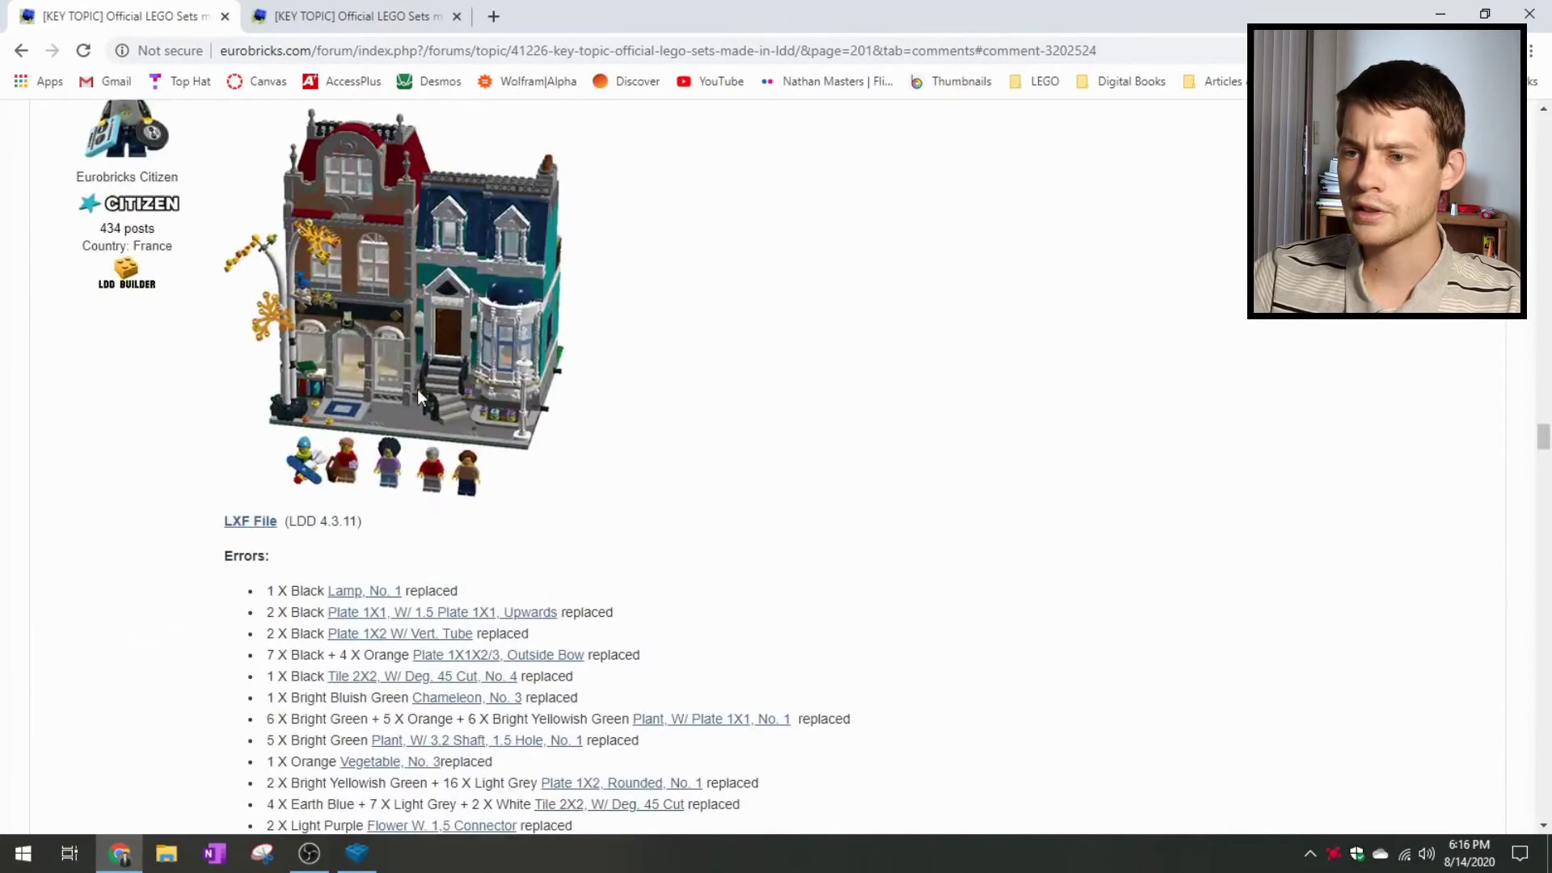
- Download the 10270 Bookshop LXF file into the LEGO Community folder
left_click(252, 524)
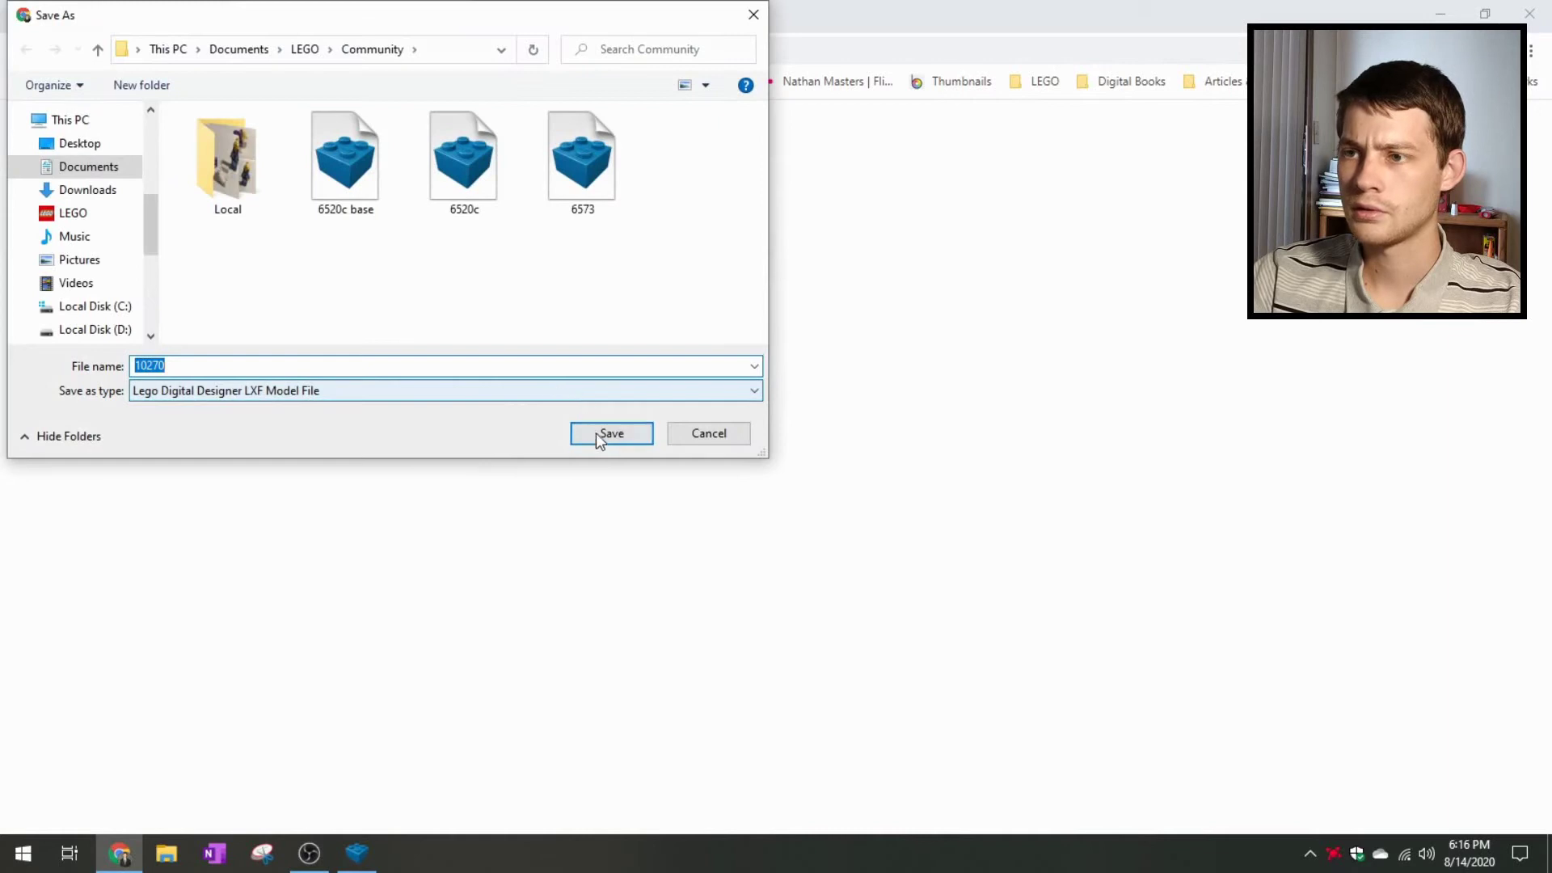
left_click(600, 435)
left_click(356, 853)
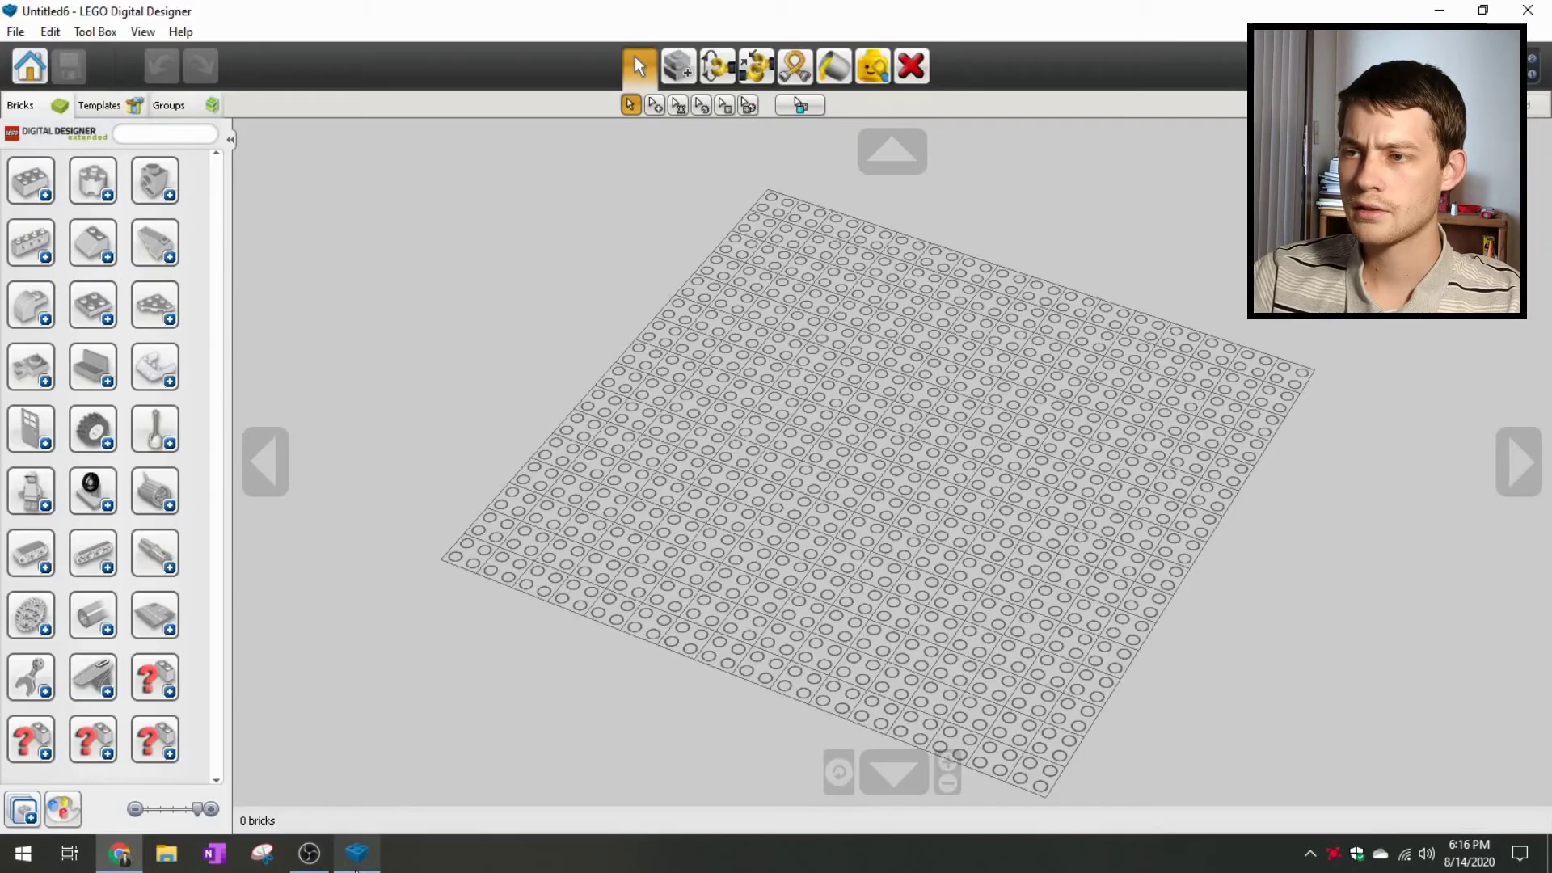
- Import the 10270 file from This PC > LEGO > Community into the scene
left_click(16, 32)
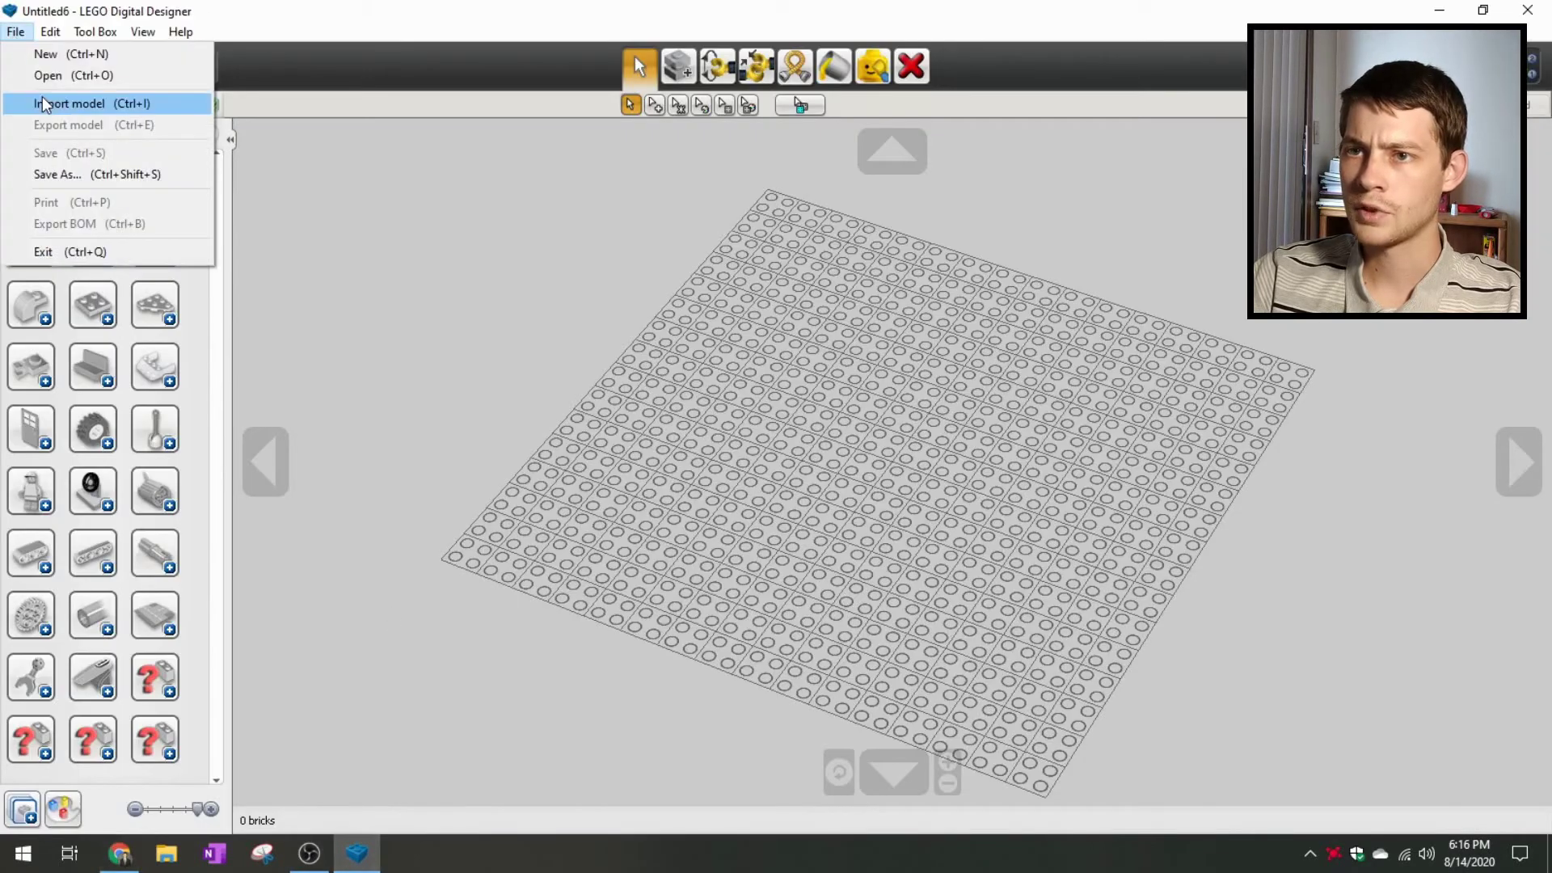
left_click(65, 104)
scroll(95, 389, "down", 2)
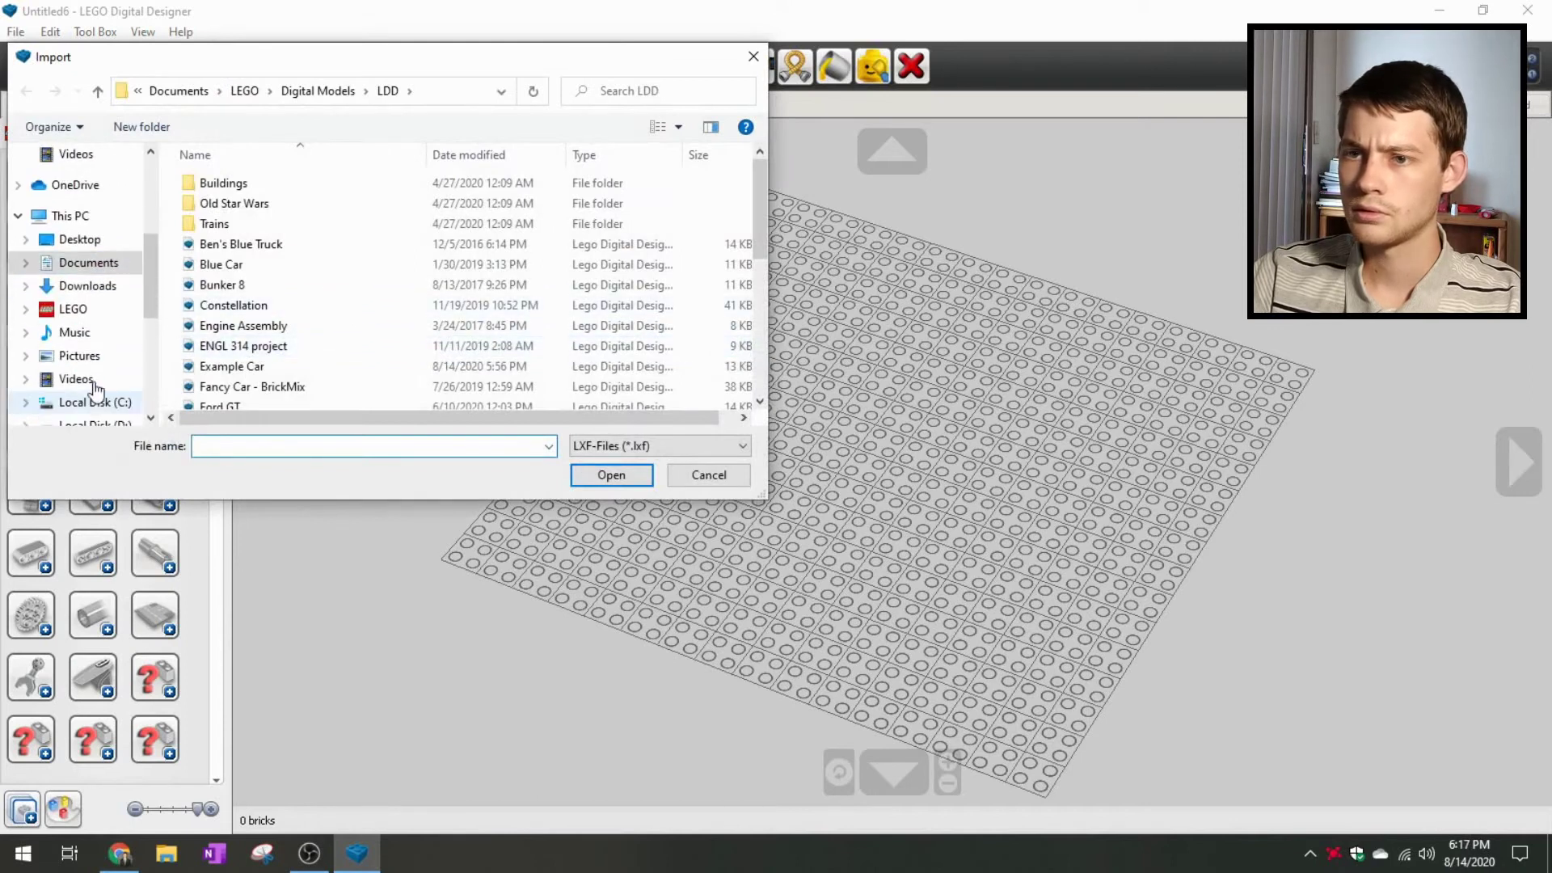
left_click(73, 309)
double_click(301, 184)
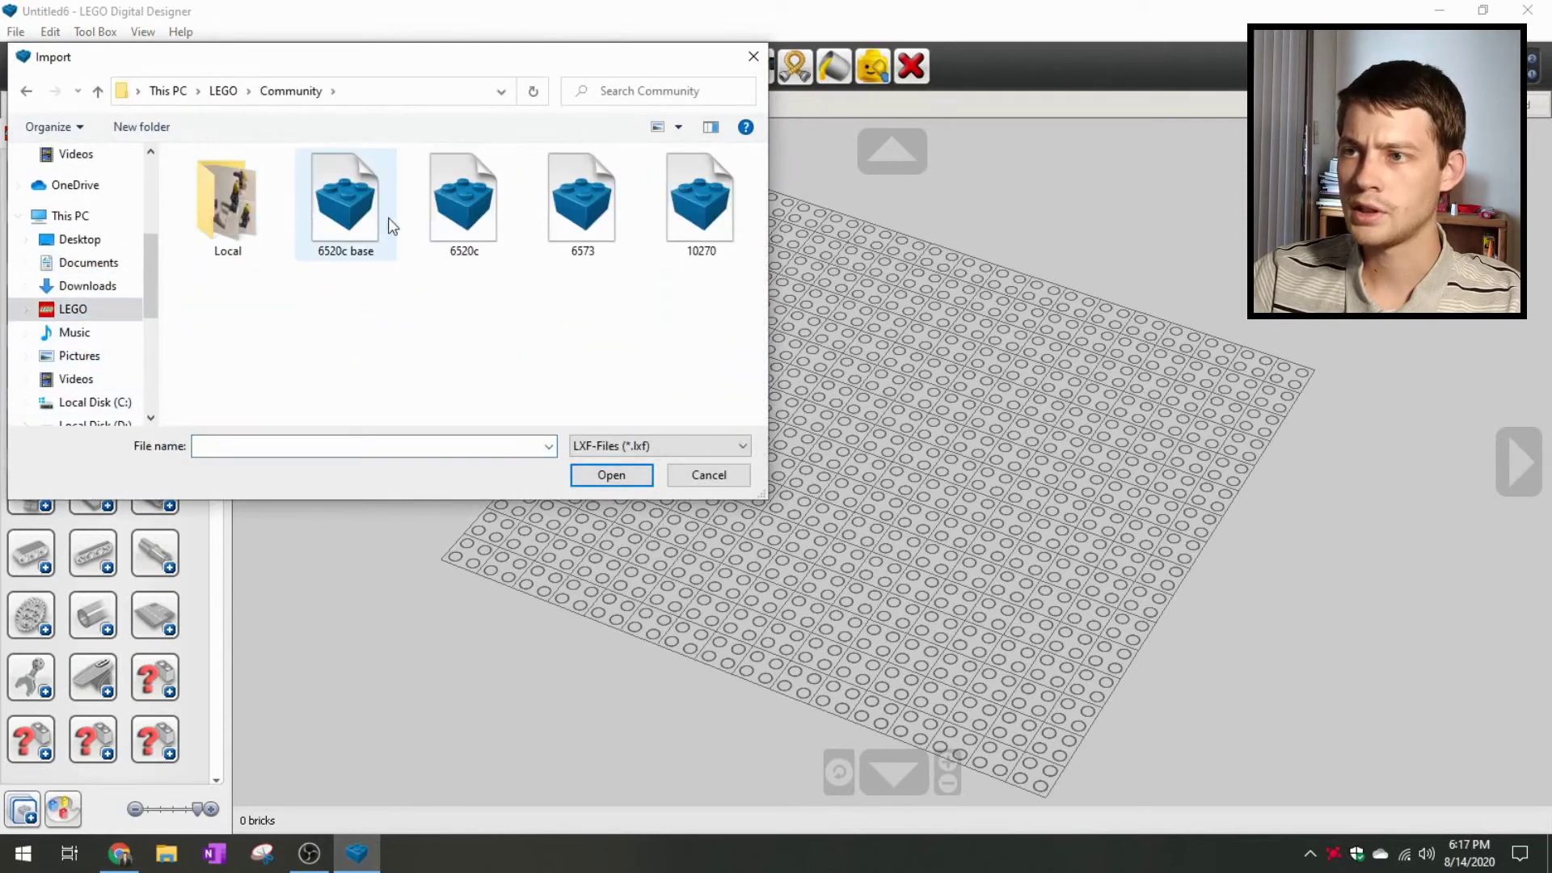
left_click(700, 206)
left_click(623, 477)
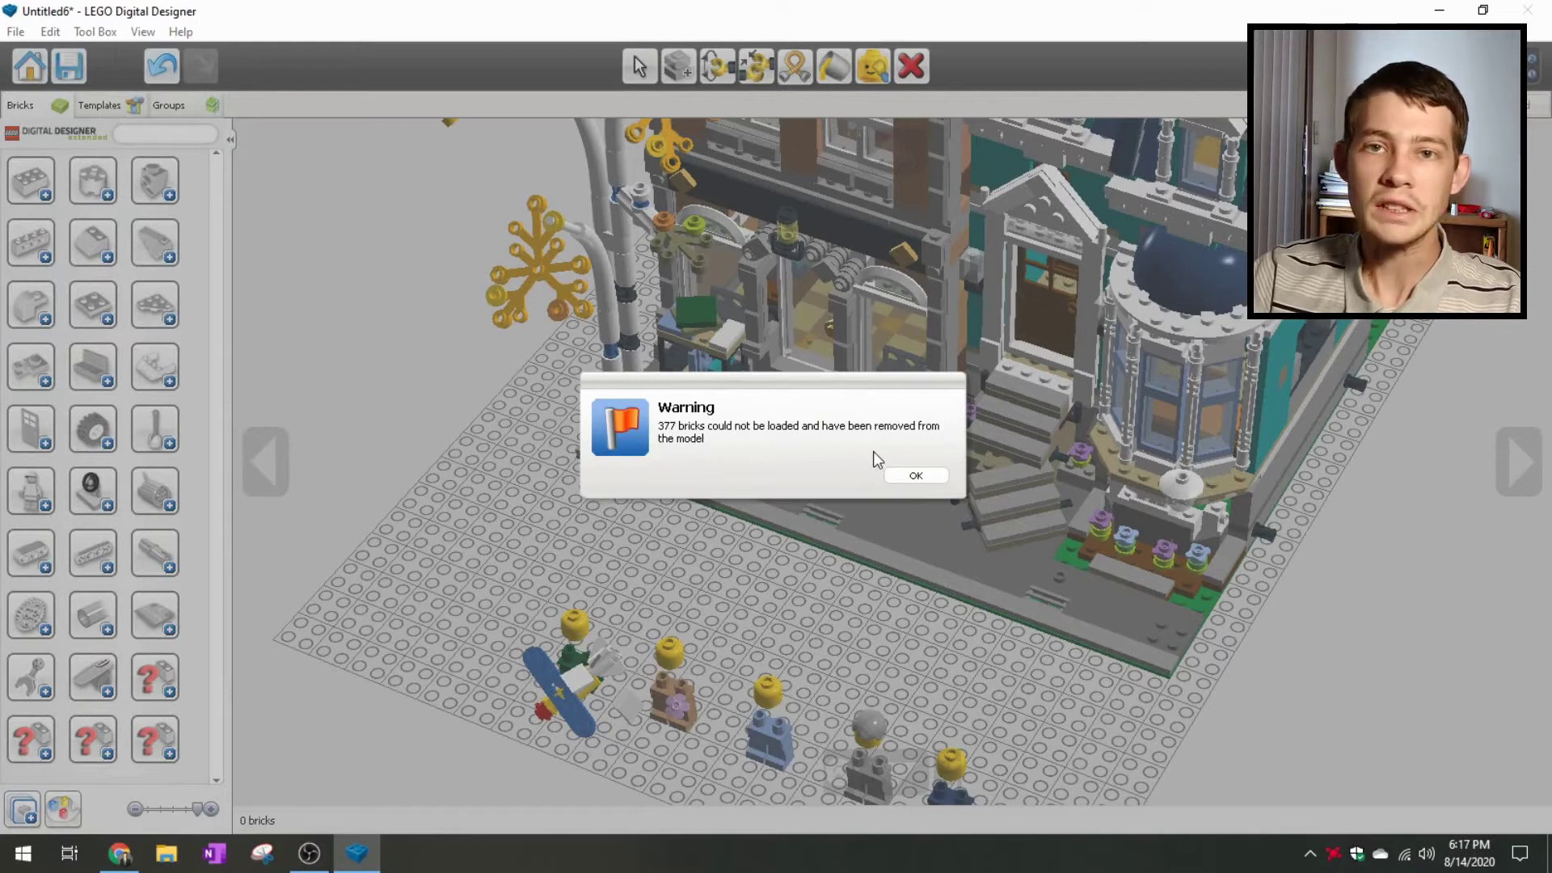
- Dismiss the missing-bricks warning and orbit to frontal and top-down views of the Bookshop
left_click(916, 477)
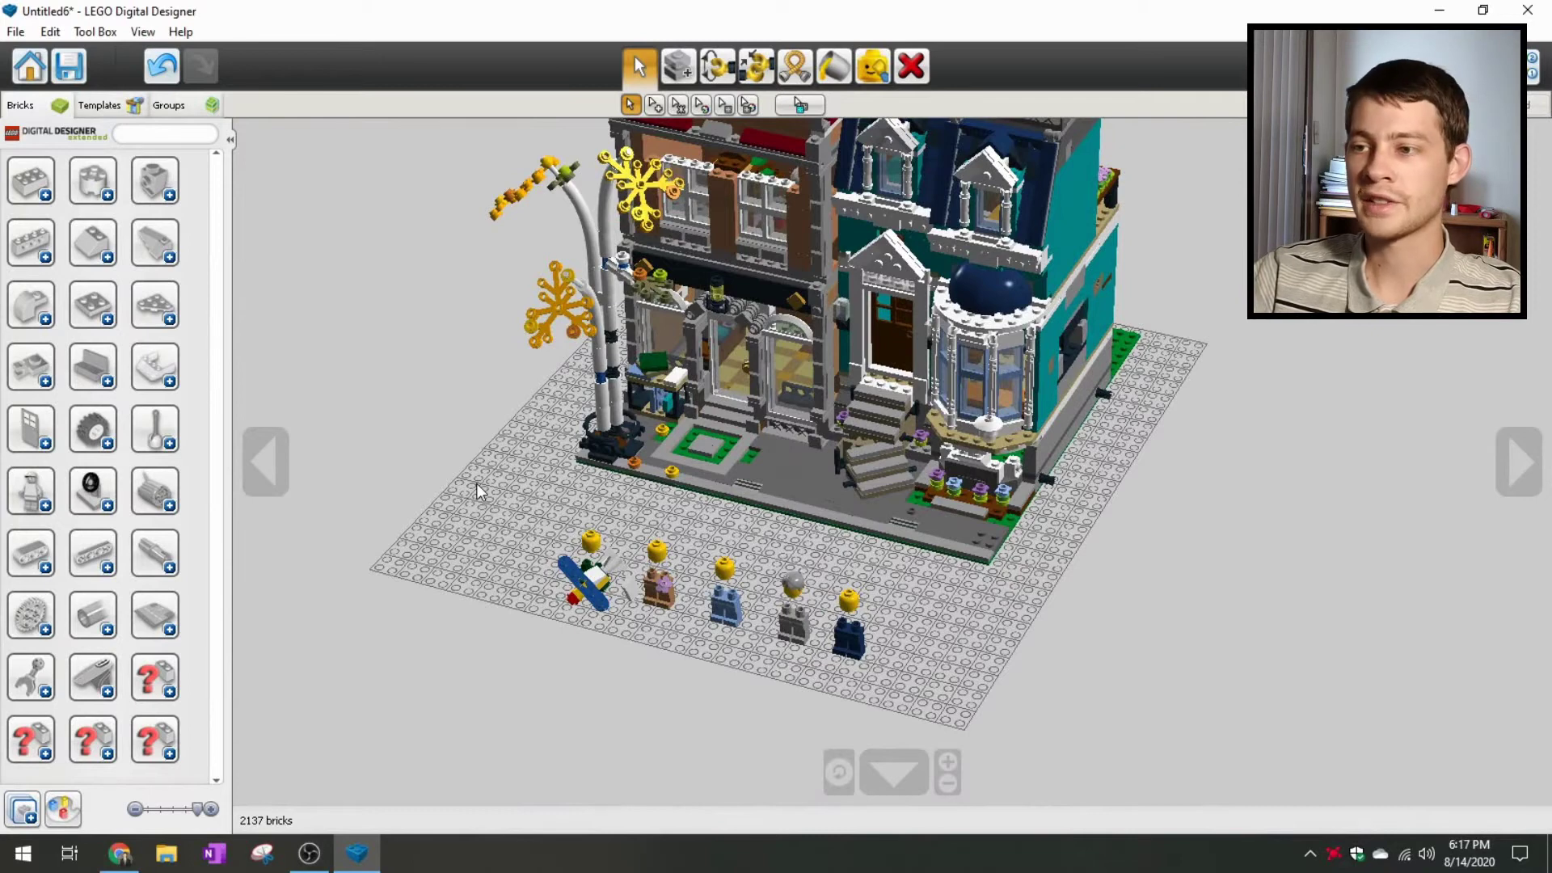
right_click_drag(477, 484, 1031, 483)
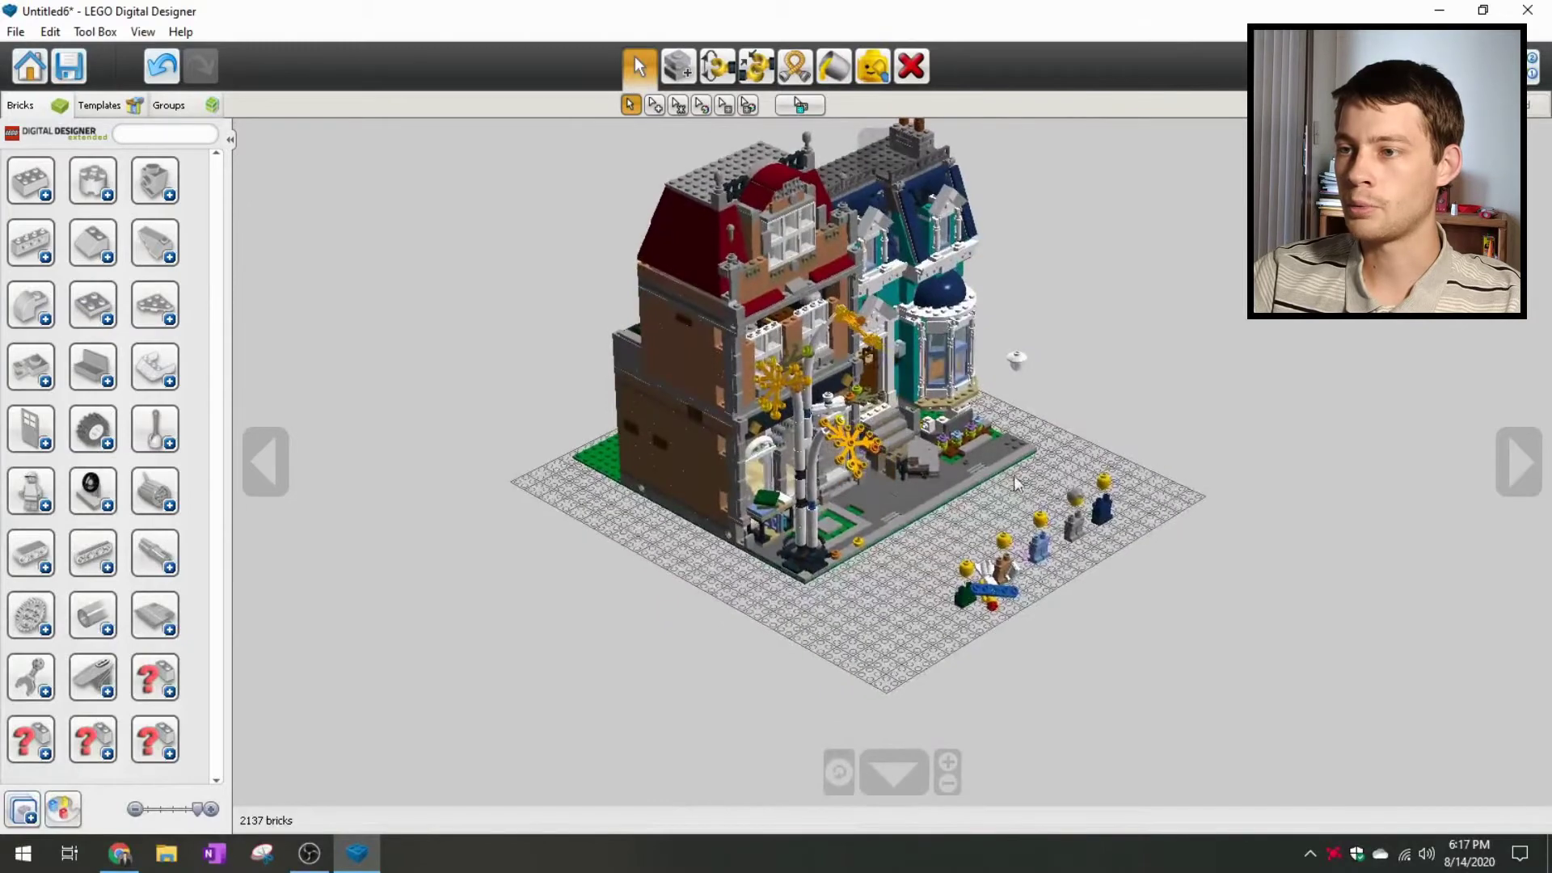
scroll(1023, 485, "up", 5)
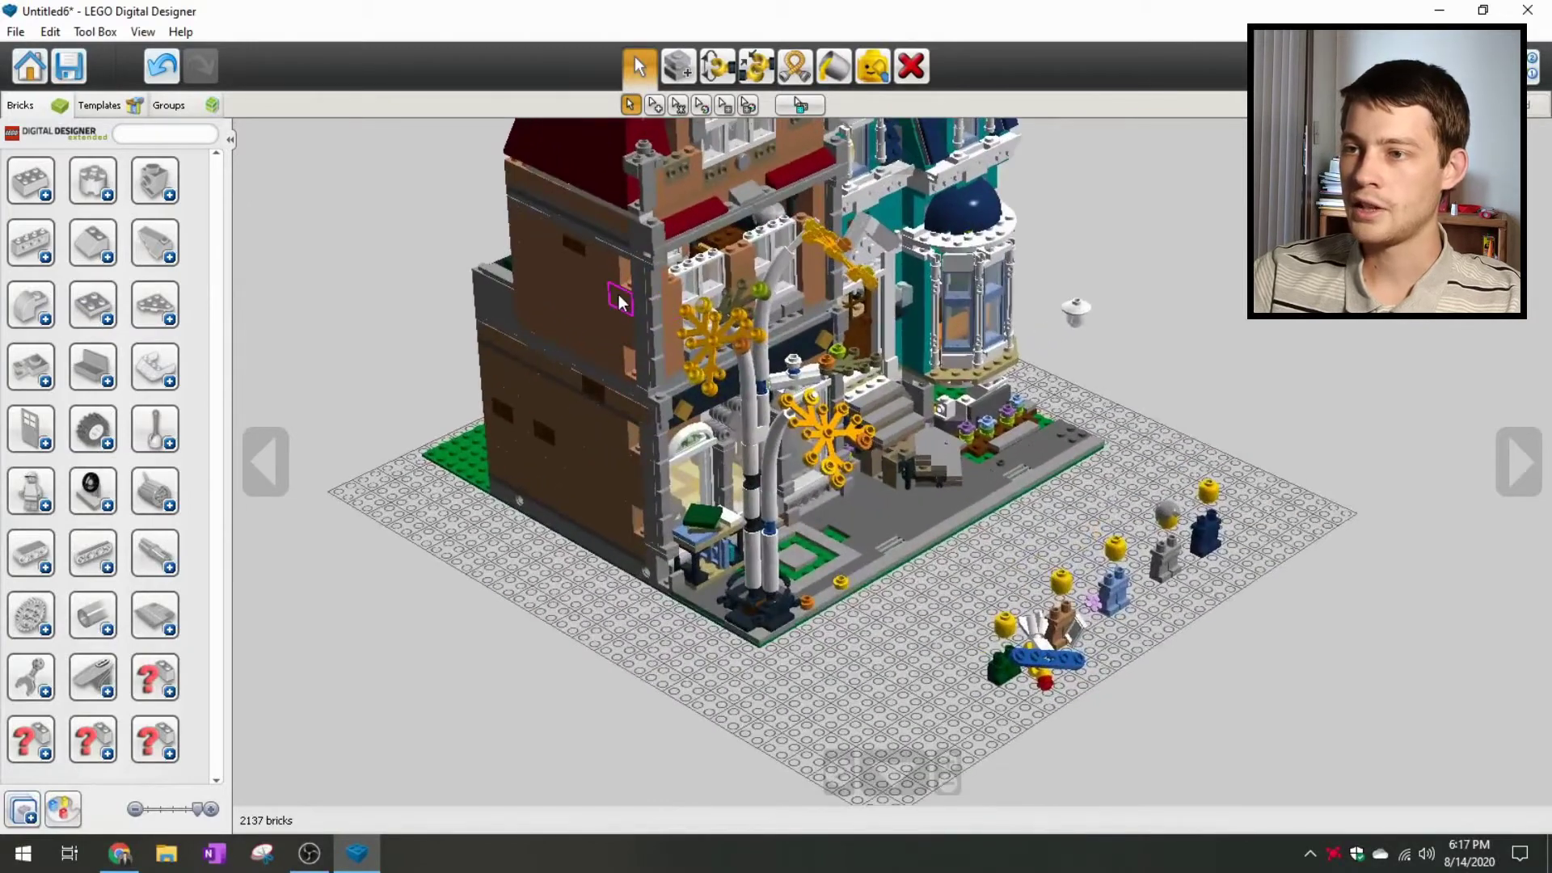
right_click_drag(622, 304, 512, 517)
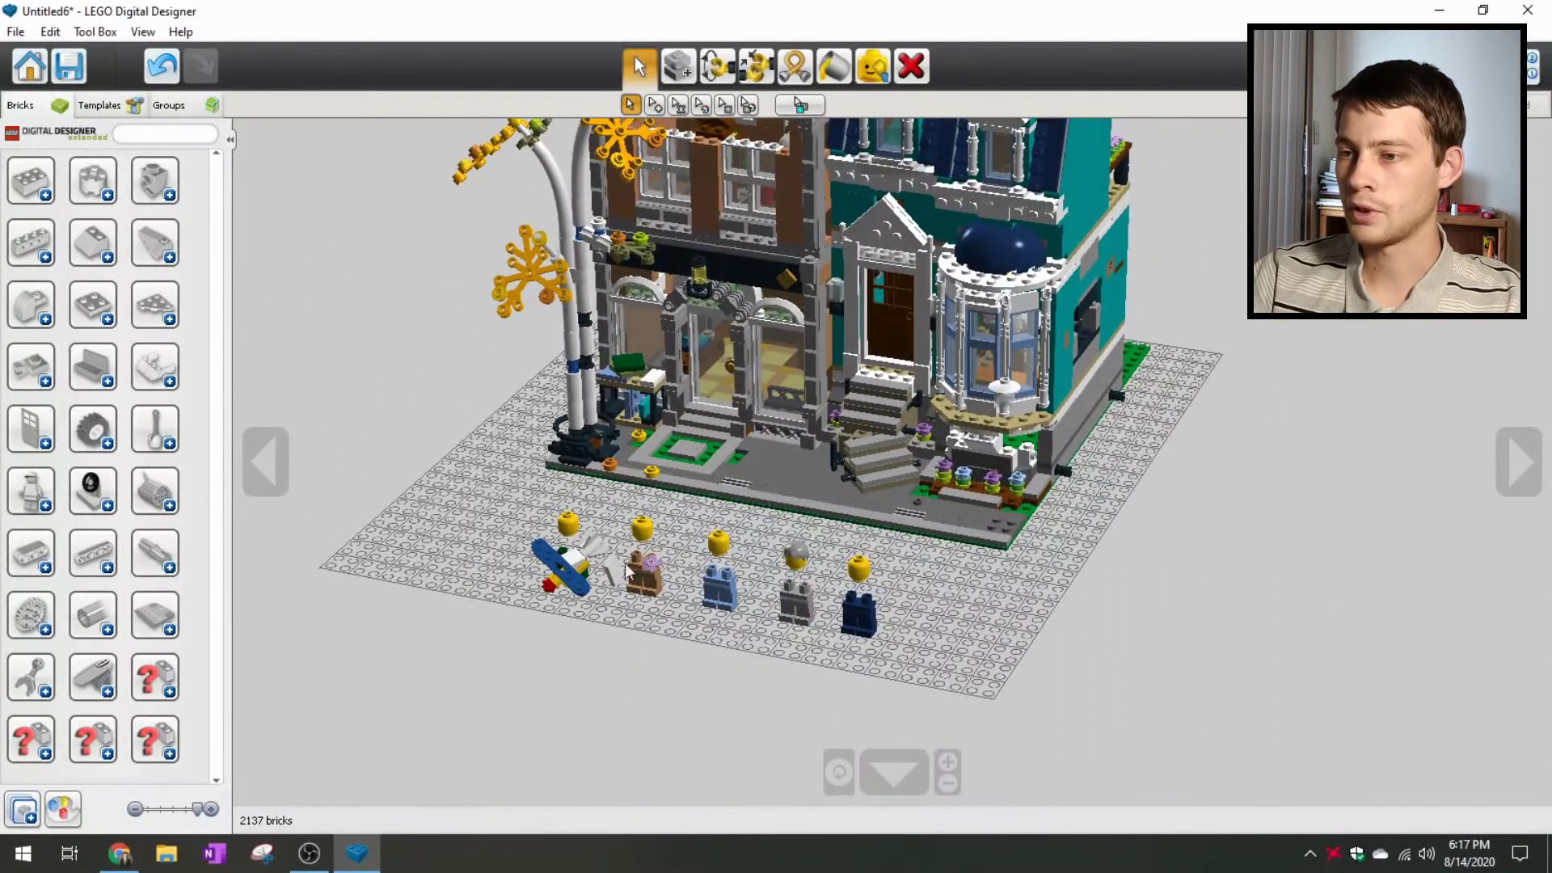
- Zoom in and orbit to close side-on, left-side and frontal views of the houses
scroll(882, 575, "up", 1)
right_click_drag(954, 421, 876, 473)
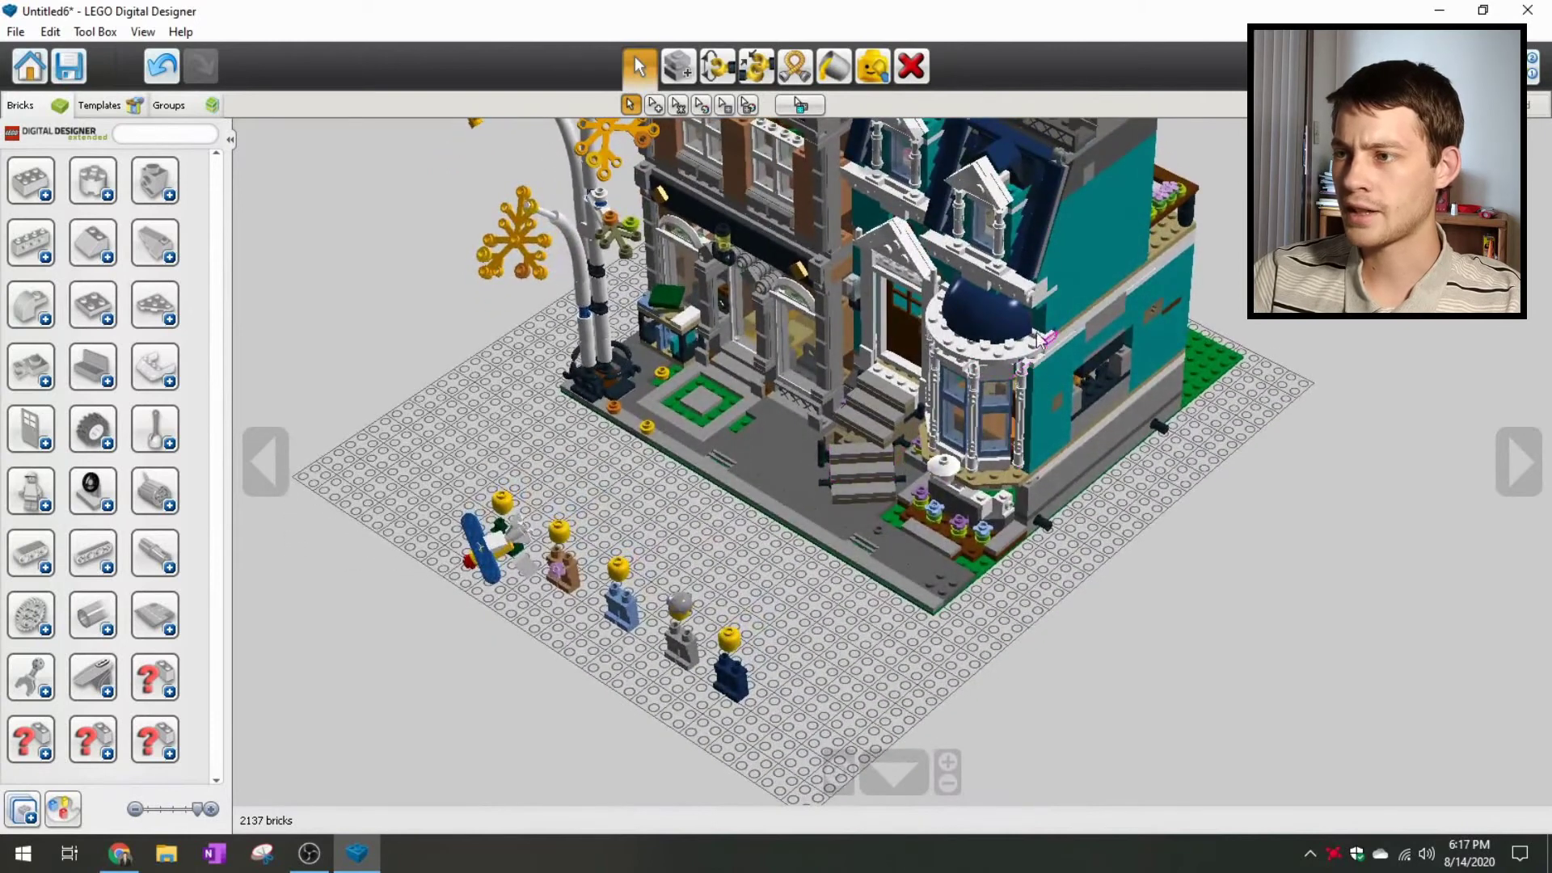
right_click_drag(777, 367, 533, 356)
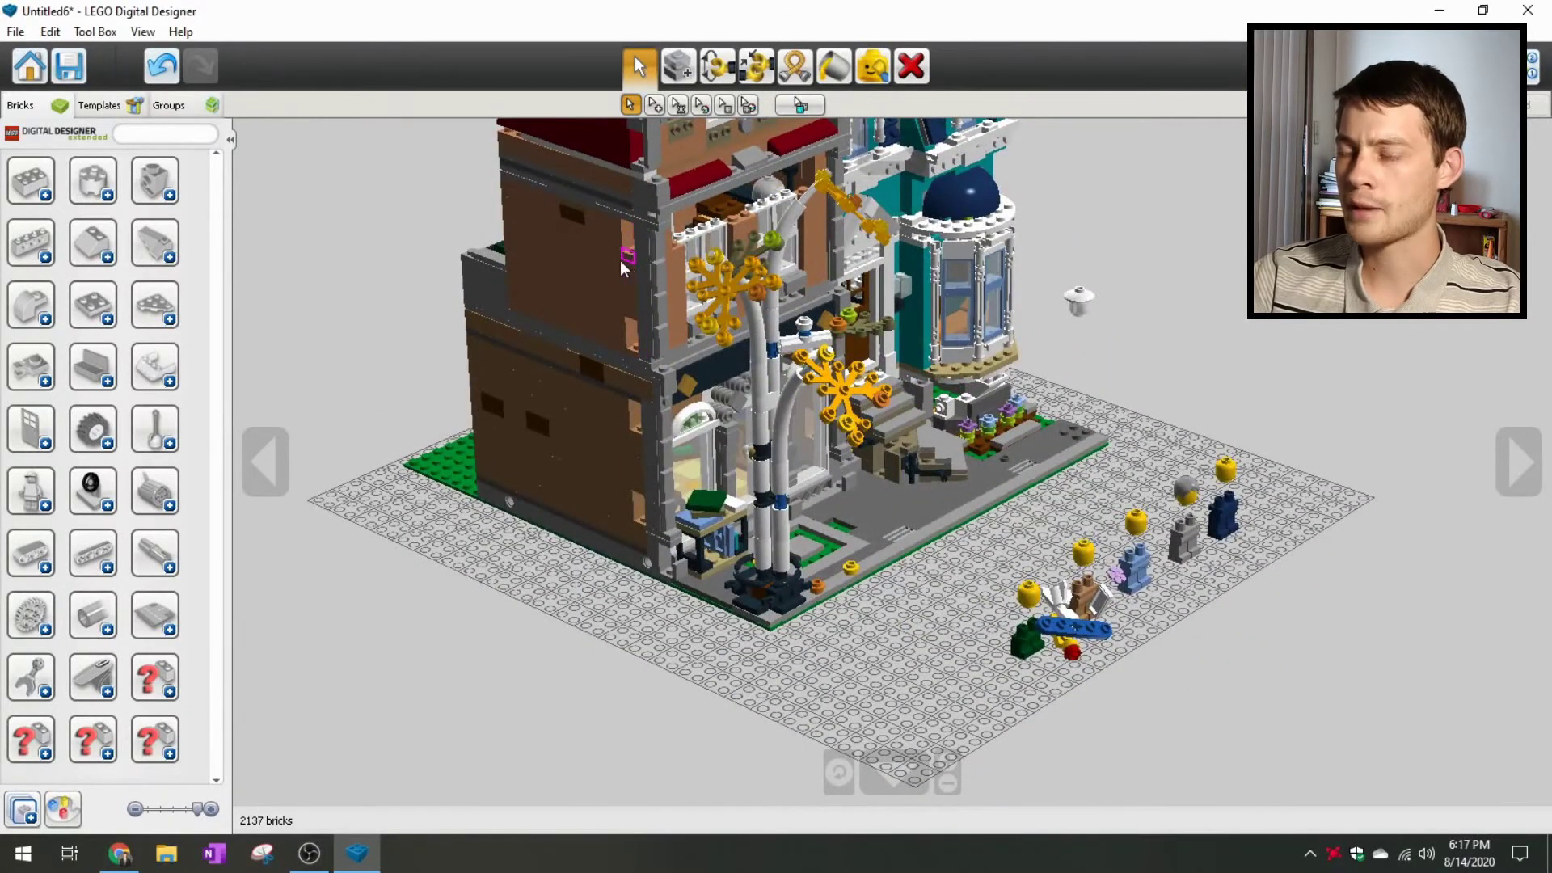
scroll(671, 494, "up", 3)
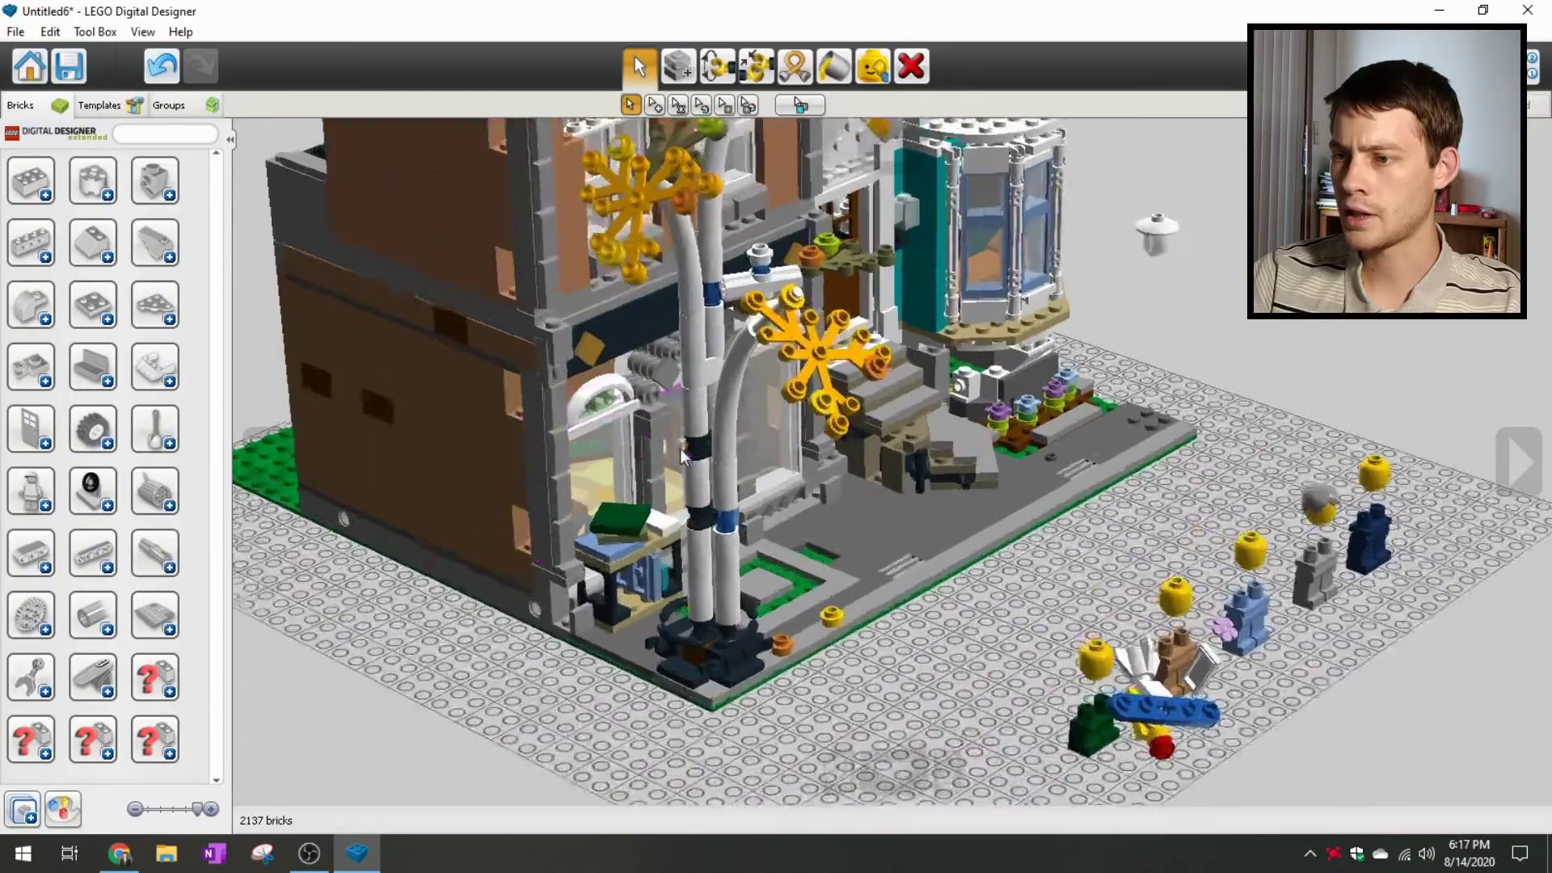
right_click_drag(691, 610, 811, 505)
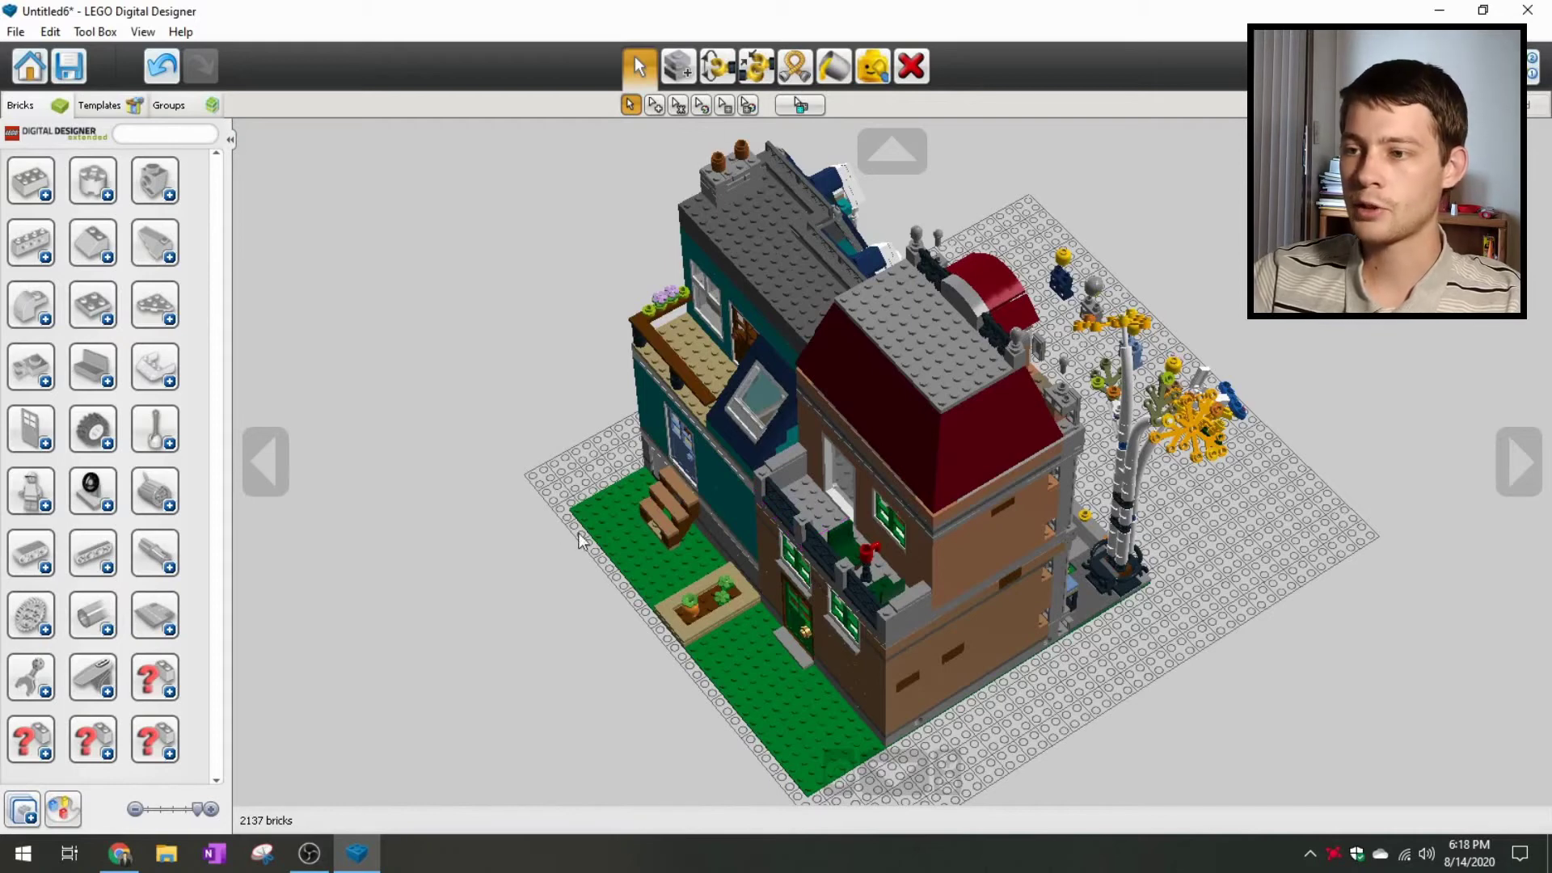
right_click_drag(582, 530, 910, 495)
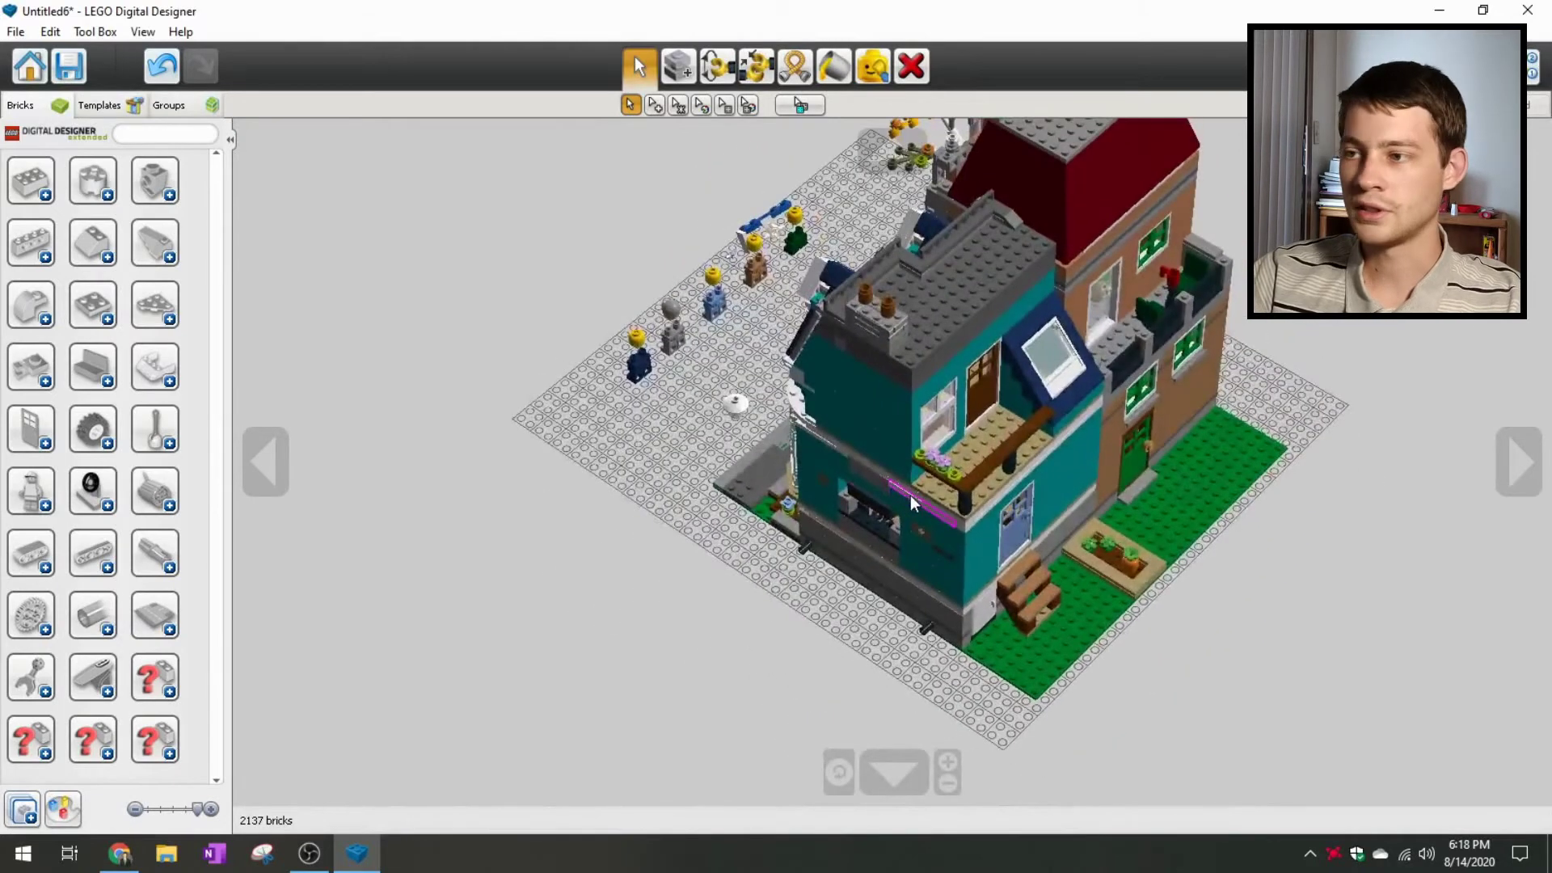
right_click_drag(692, 455, 682, 166)
right_click_drag(770, 398, 818, 552)
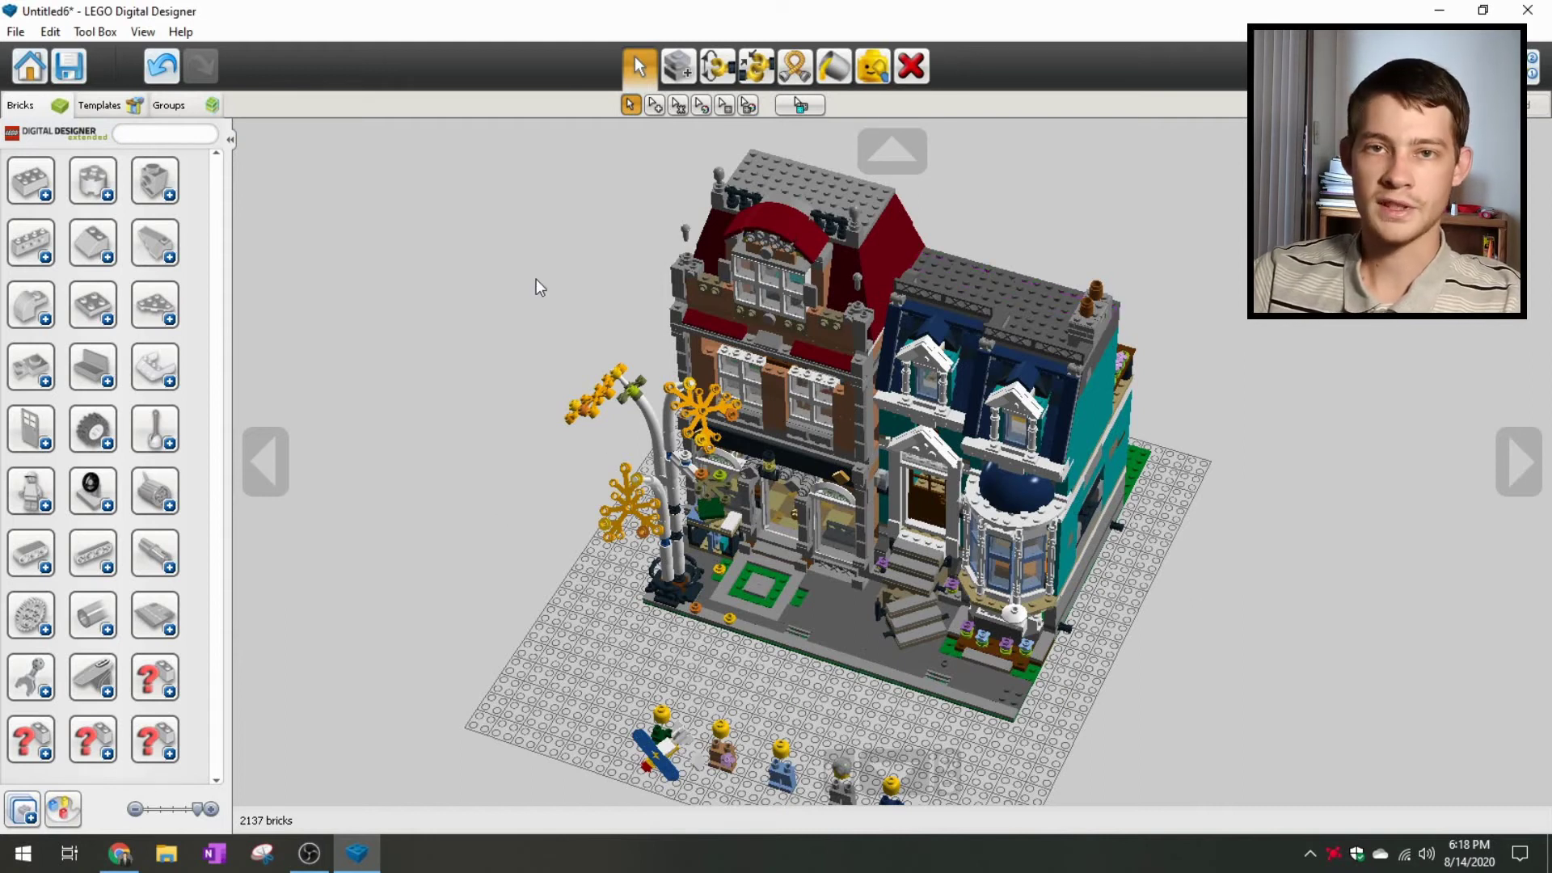
right_click_drag(536, 283, 808, 437)
scroll(809, 453, "down", 3)
scroll(878, 522, "up", 3)
right_click_drag(878, 524, 687, 566)
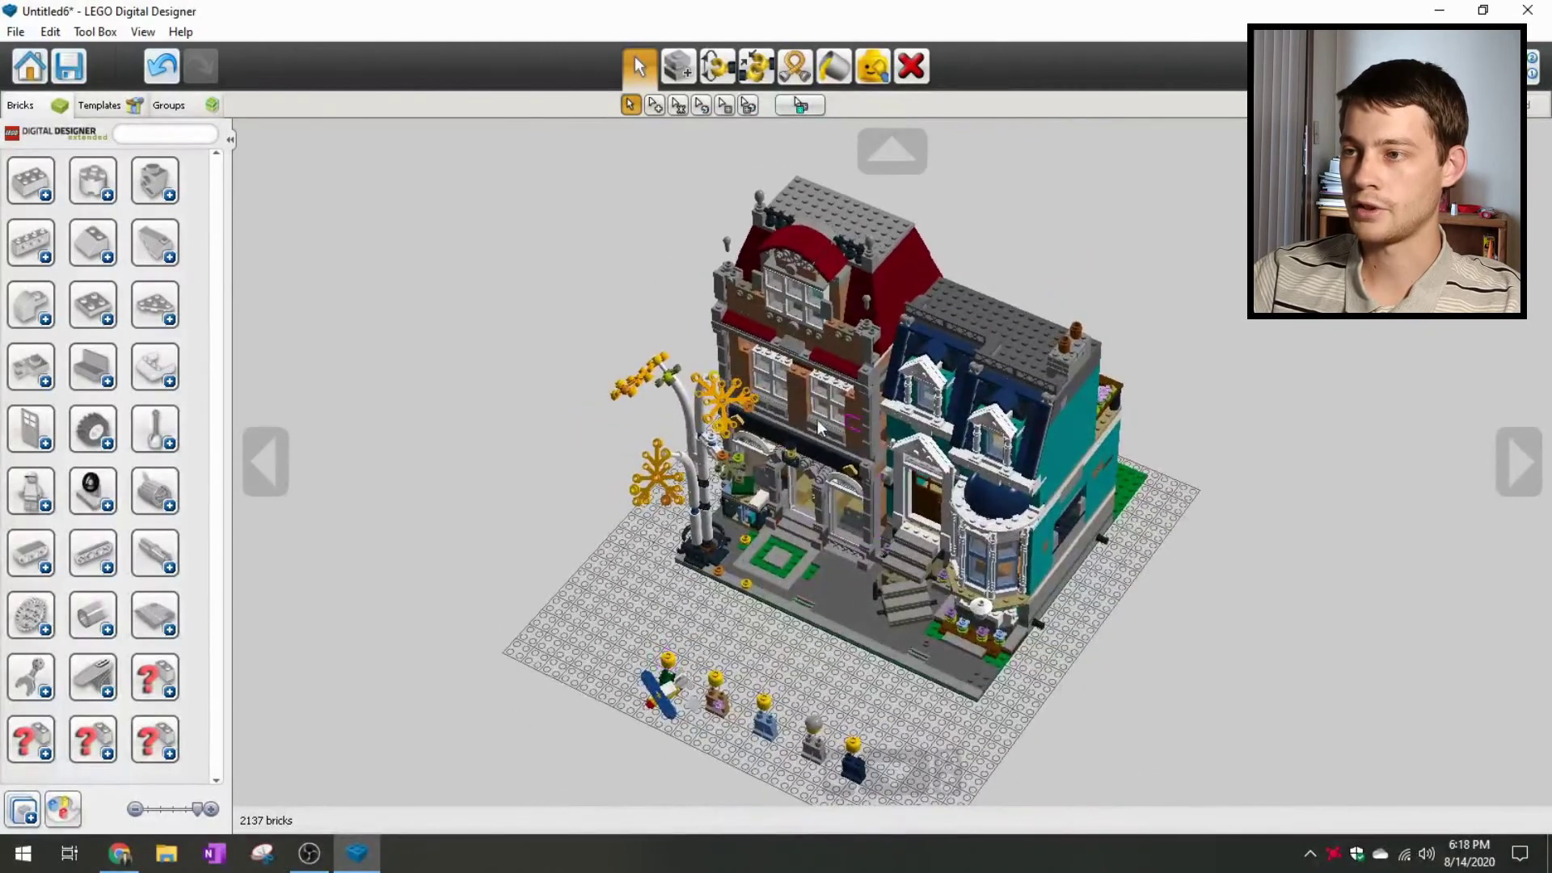
right_click_drag(648, 513, 726, 482)
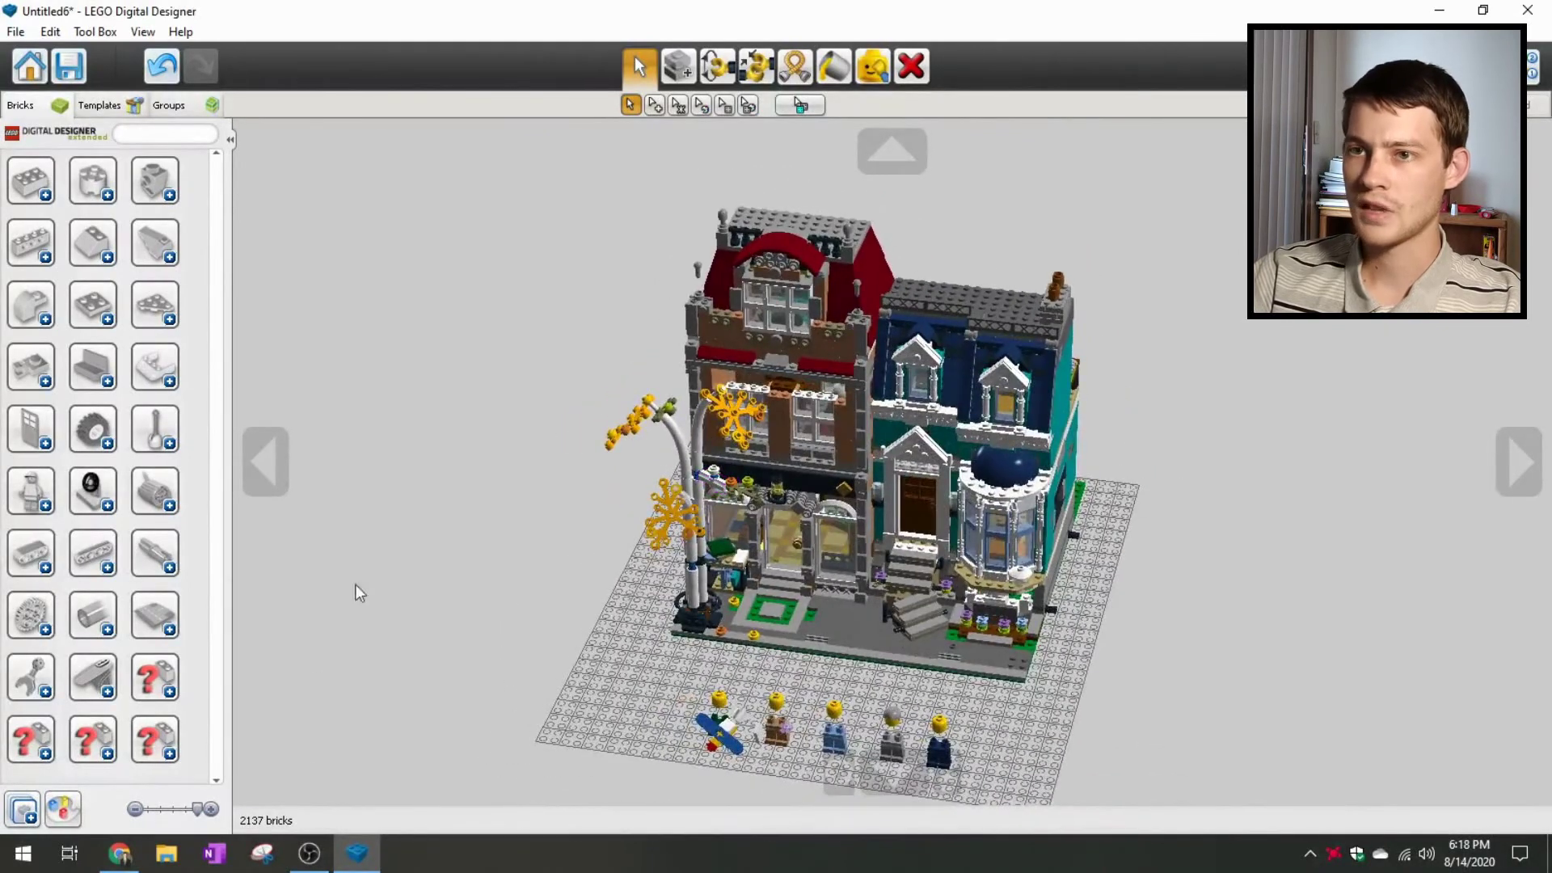
- Close the bookshop without saving and open Old Arctic Fleet.lxf from the start screen
left_click(30, 66)
left_click(648, 478)
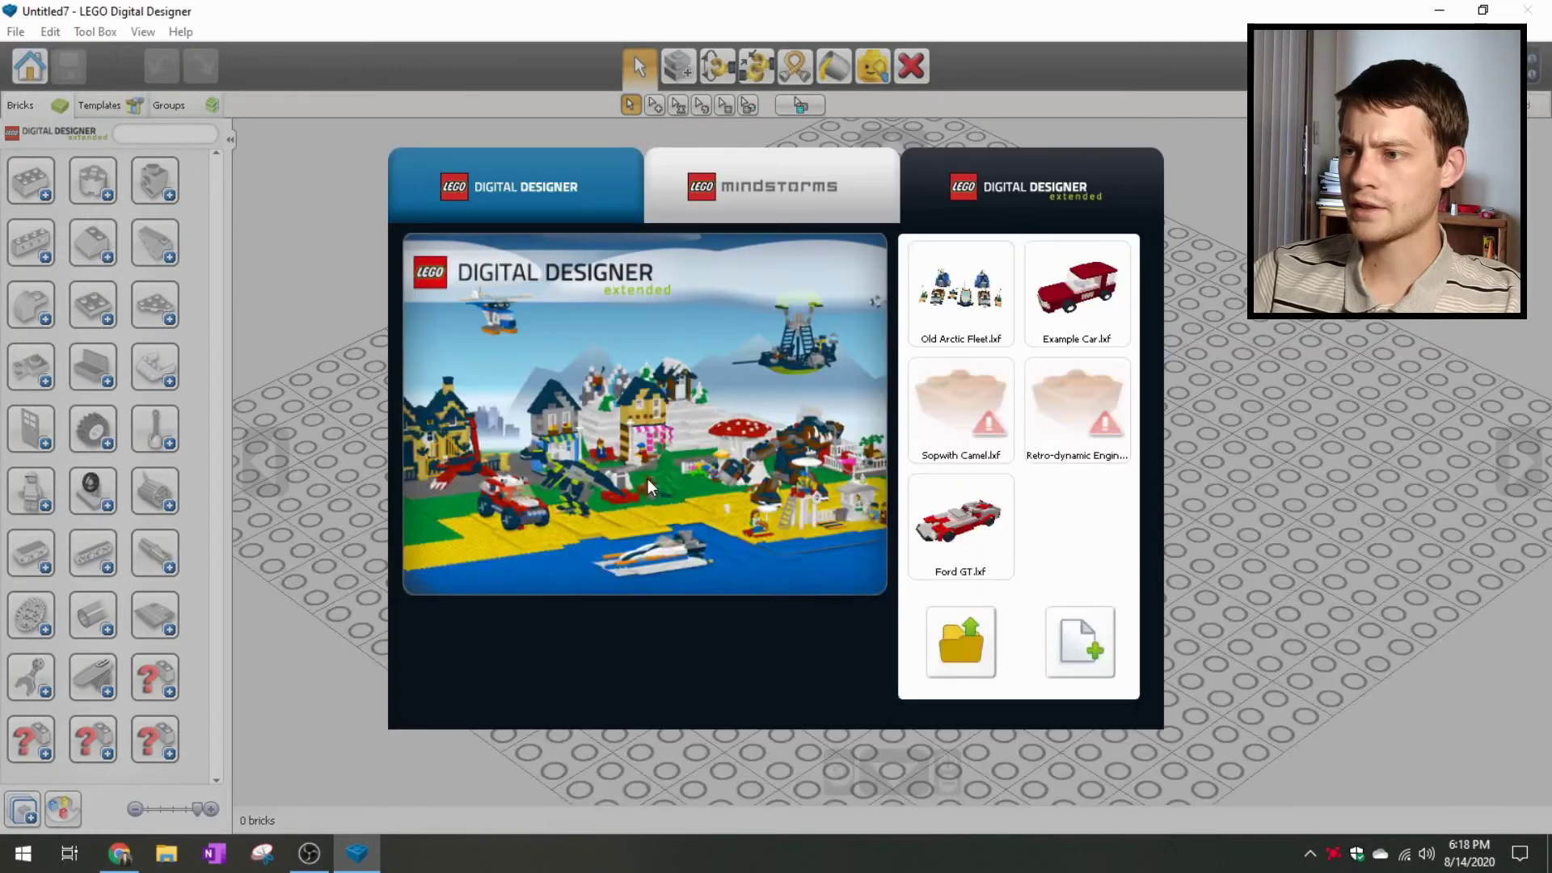
left_click(988, 287)
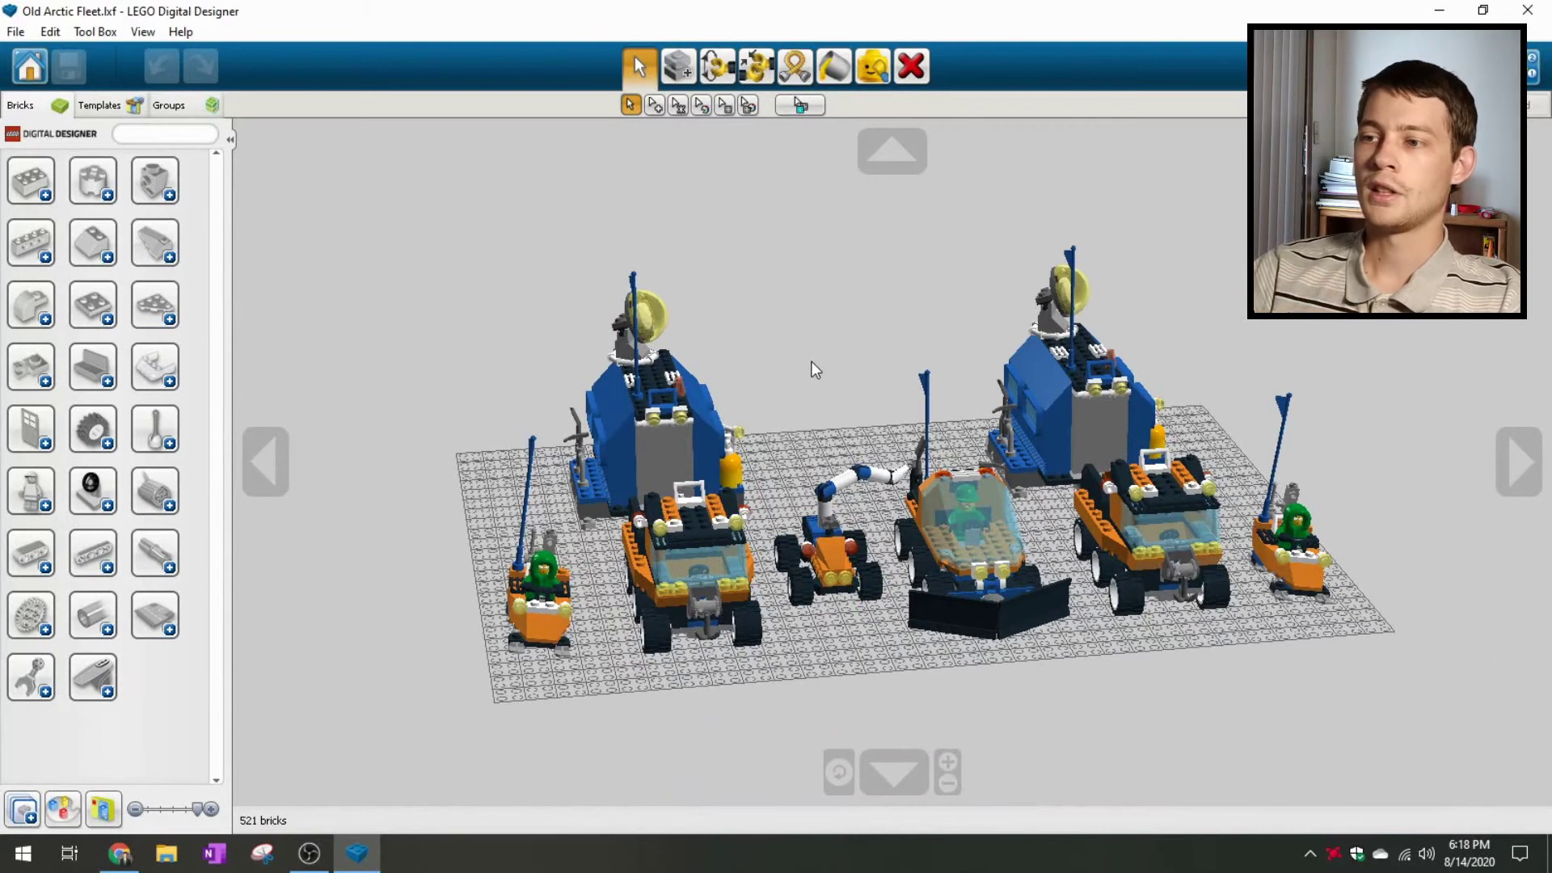
- In the forum, scroll page 201 to replies noting some uploaded set files are no longer downloadable
left_click(120, 853)
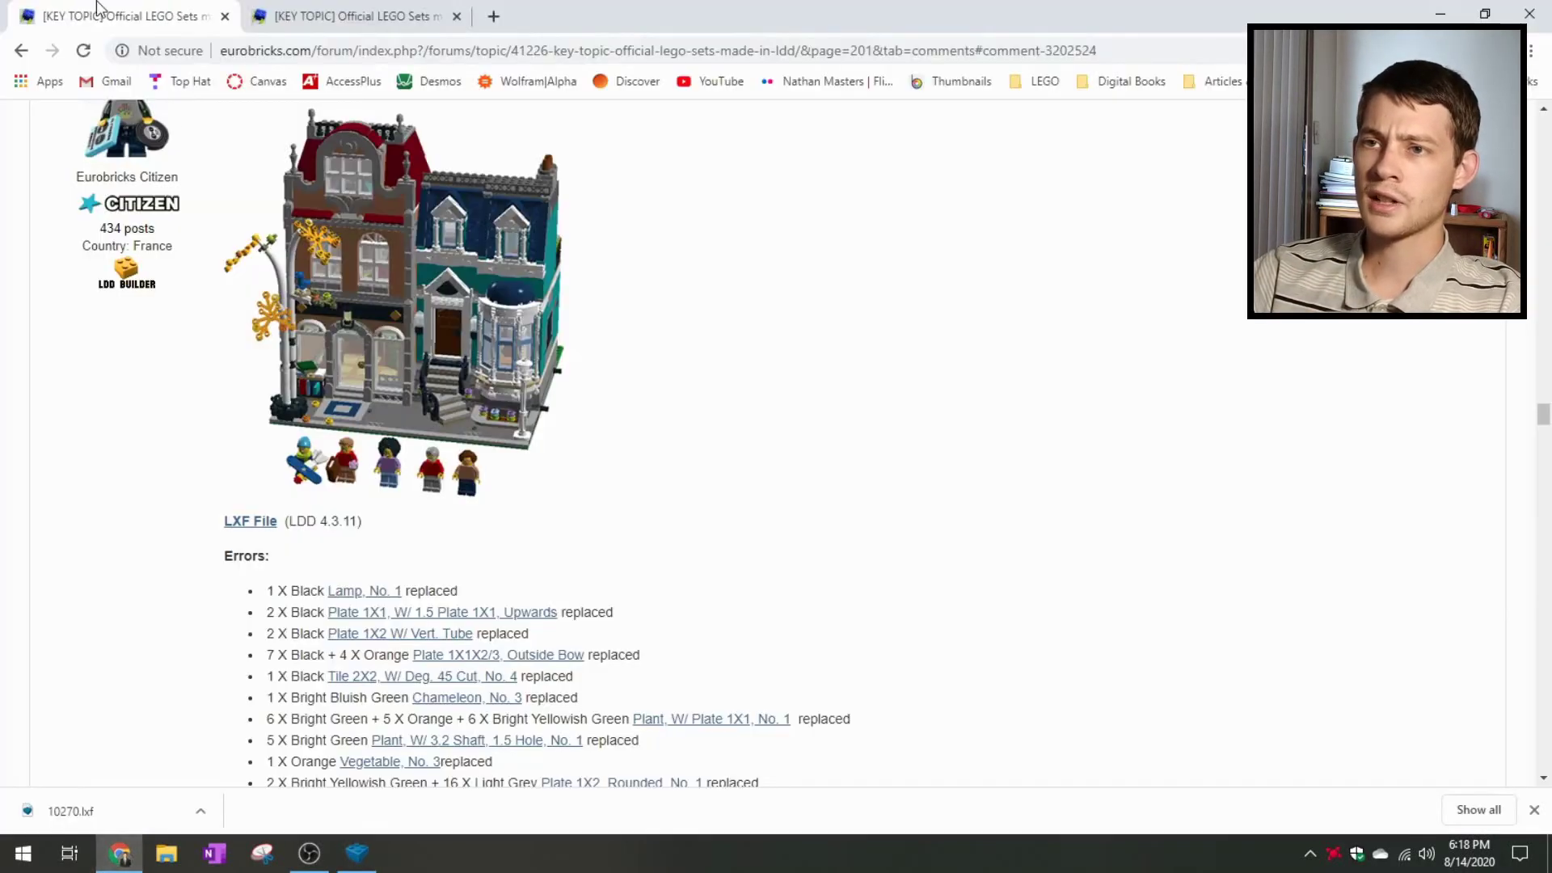
scroll(776, 437, "up", 10)
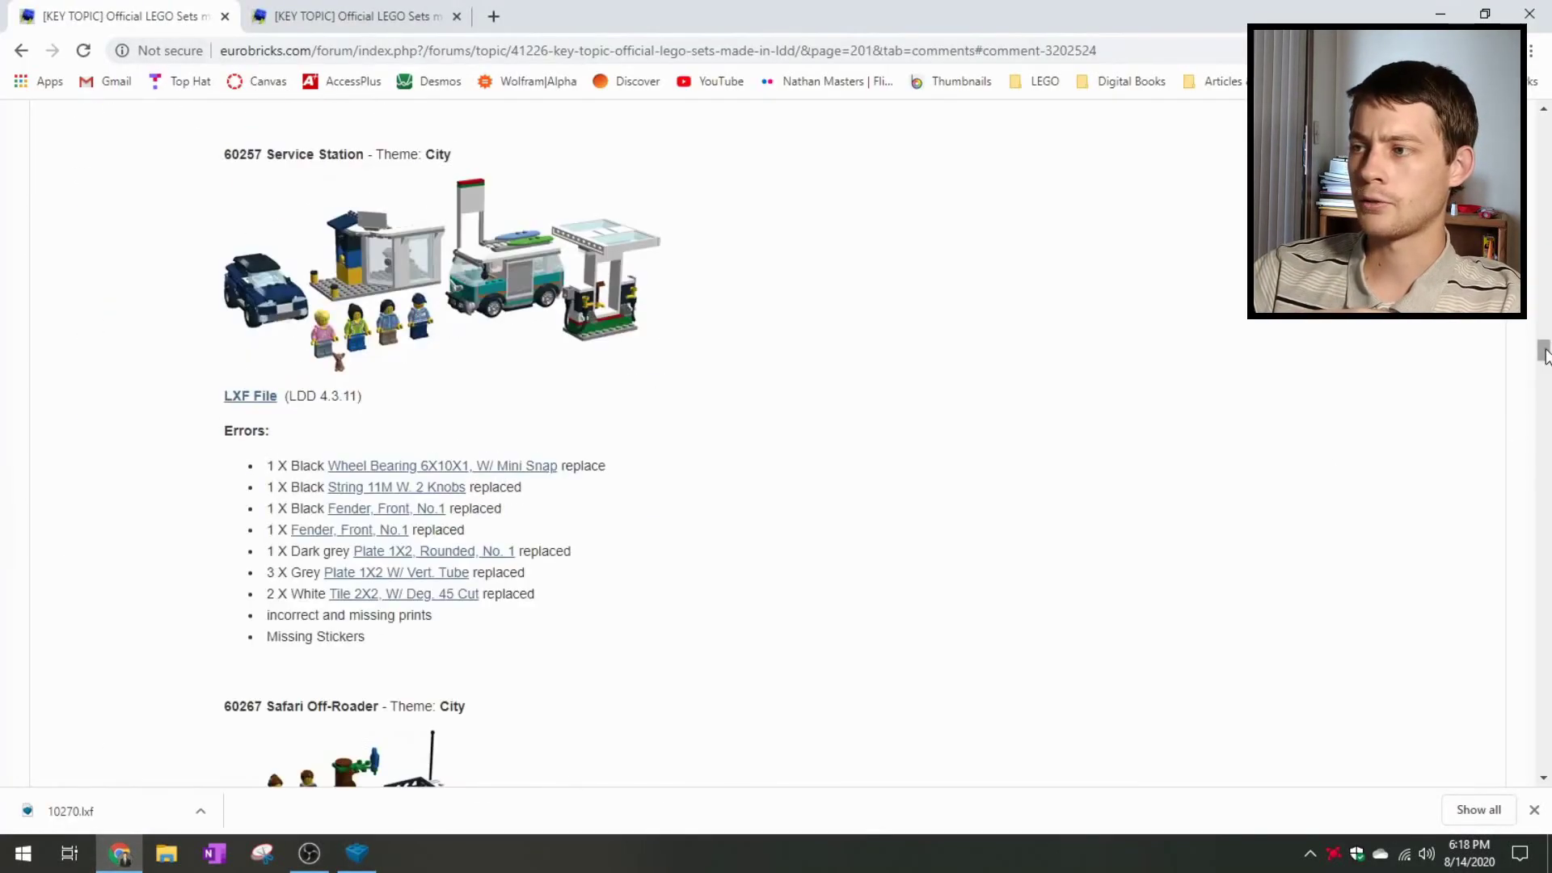
left_click_drag(1544, 358, 1544, 136)
scroll(1167, 412, "up", 2)
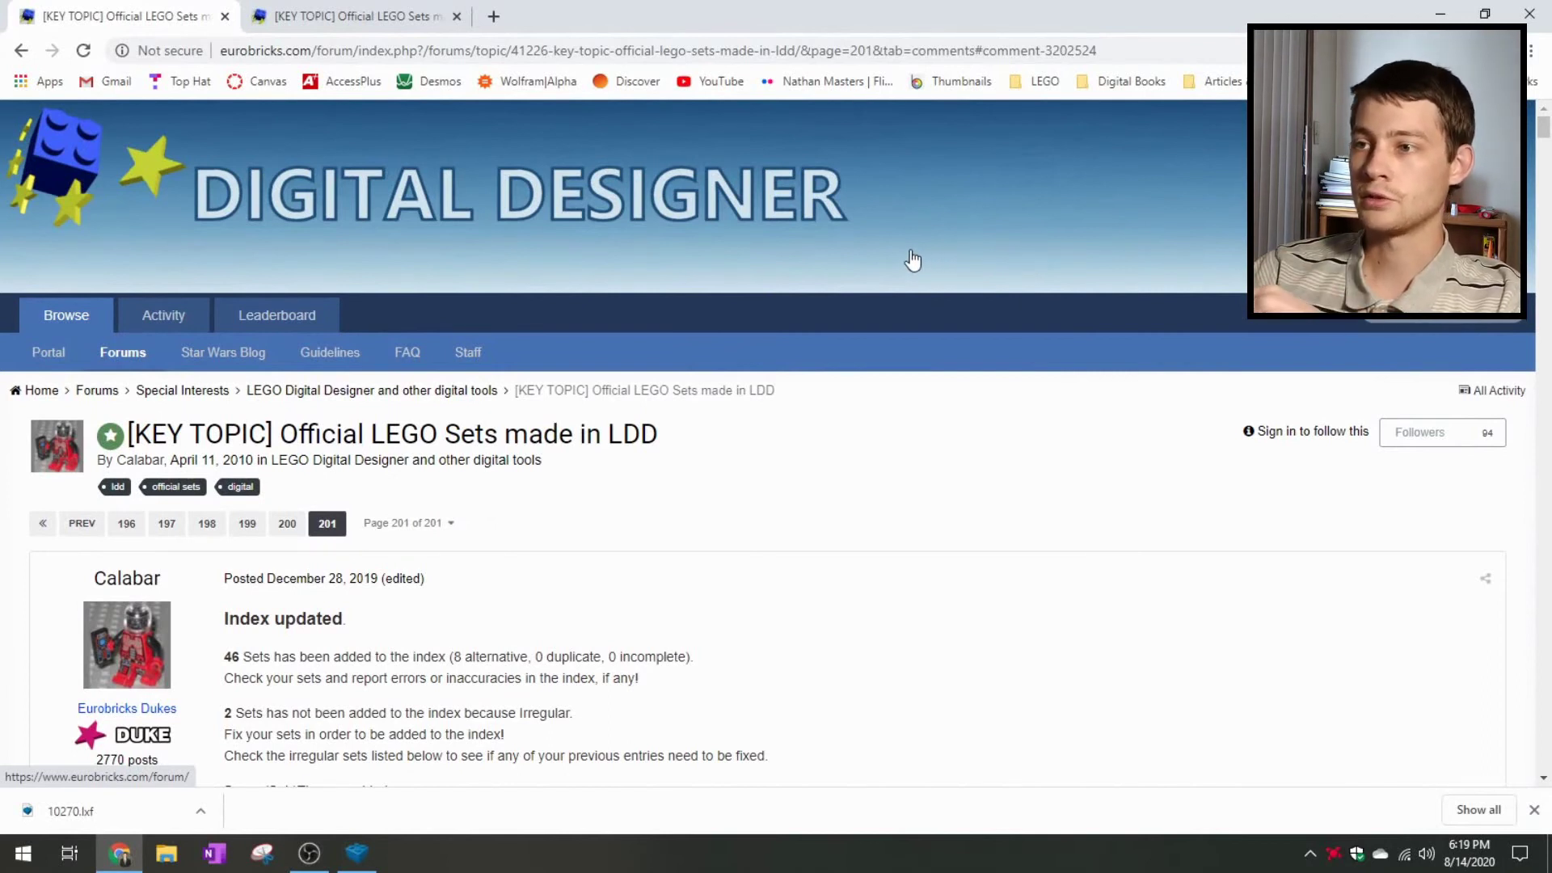
scroll(909, 254, "down", 20)
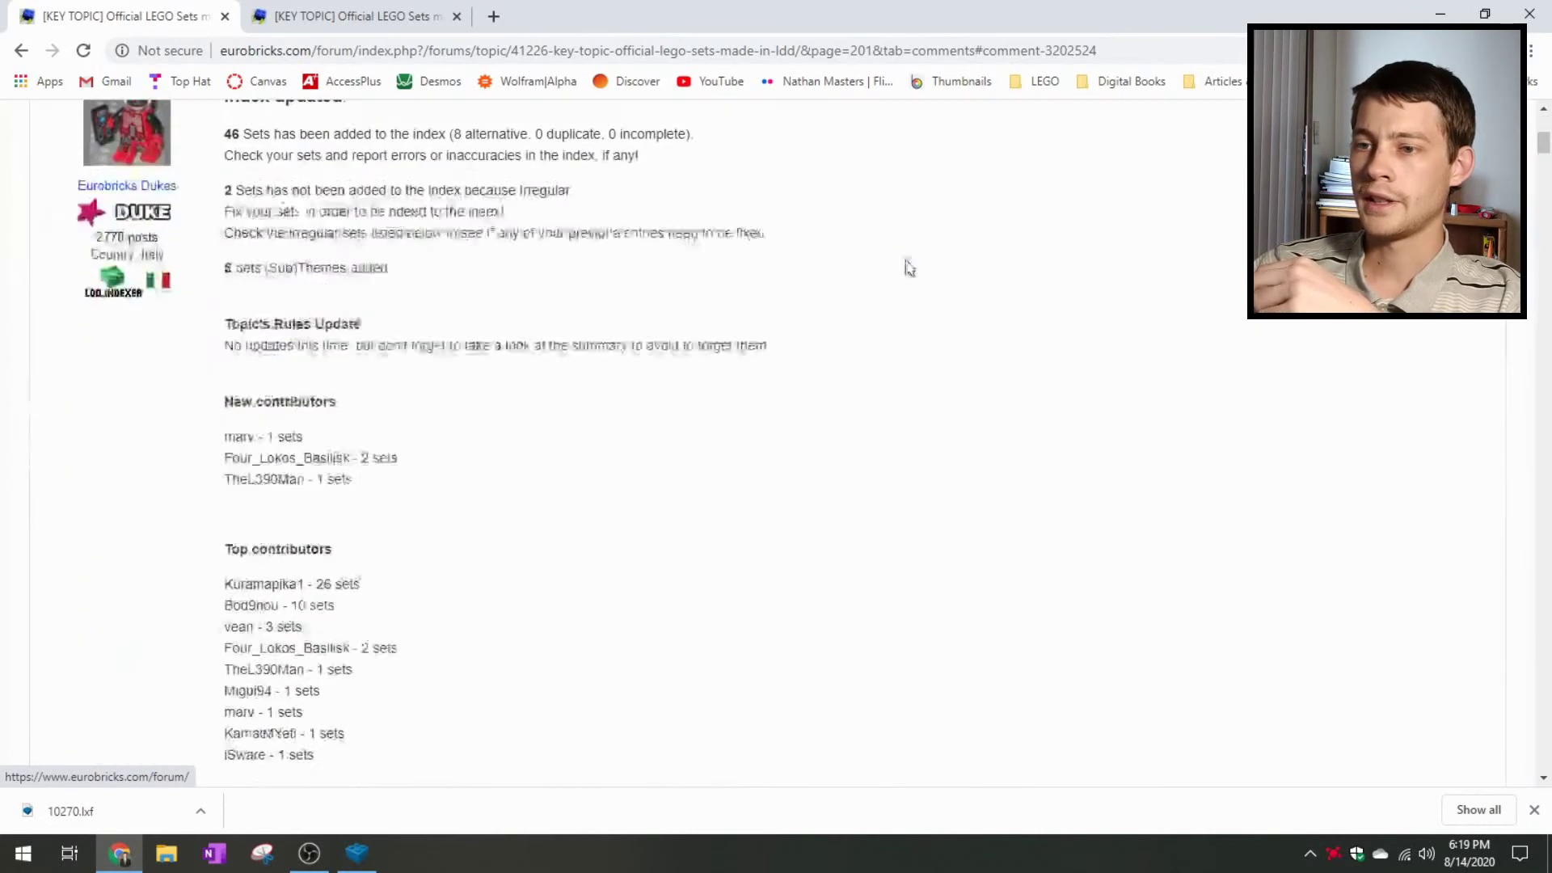
scroll(915, 264, "up", 4)
scroll(917, 276, "down", 20)
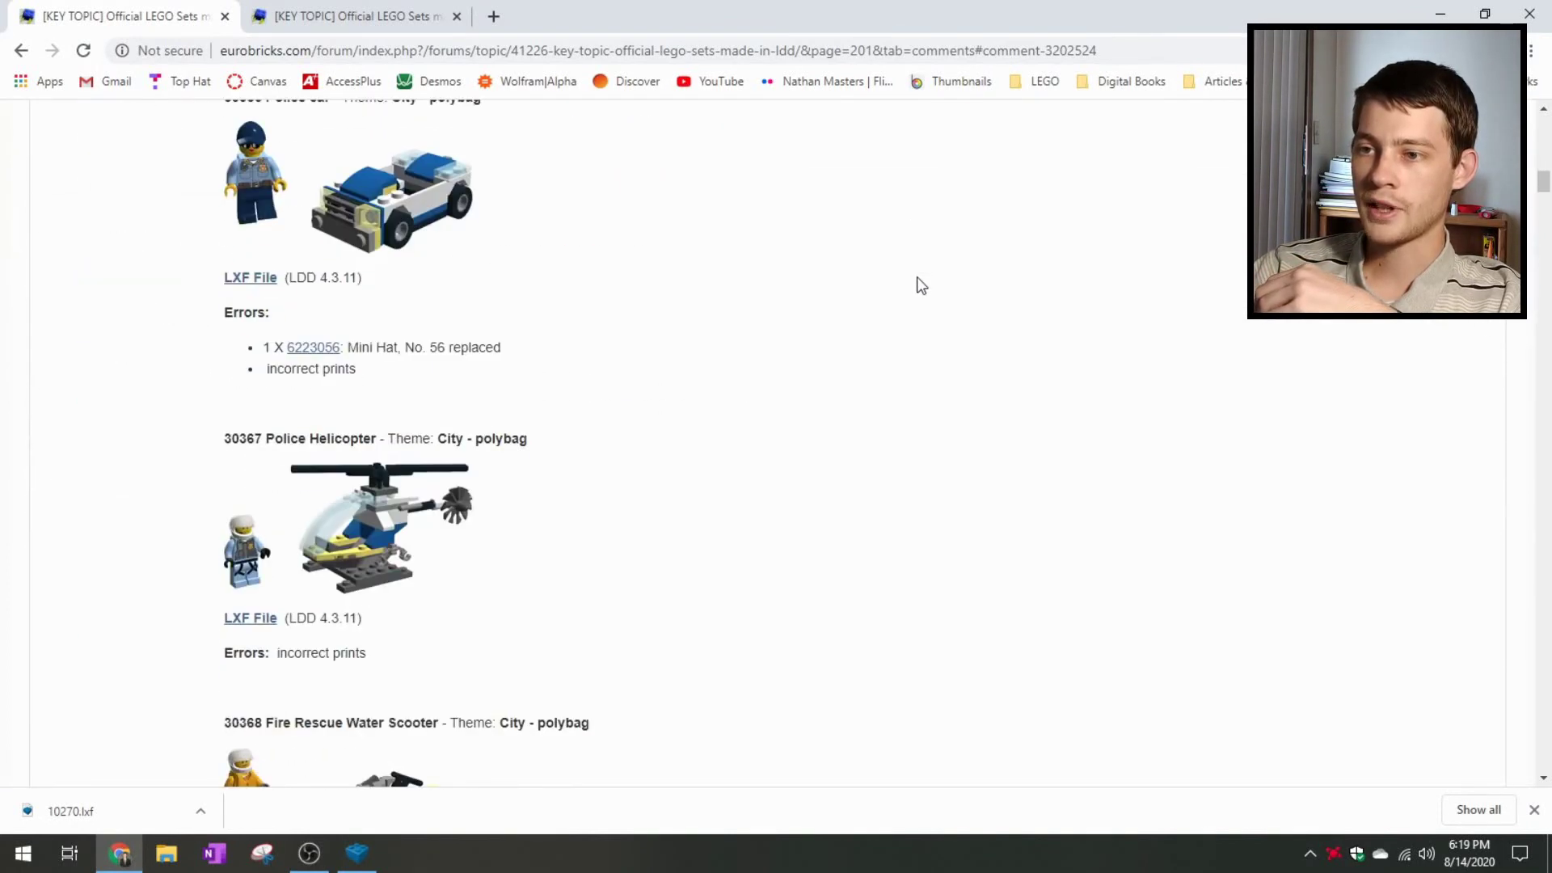
scroll(922, 291, "down", 6)
scroll(915, 285, "up", 13)
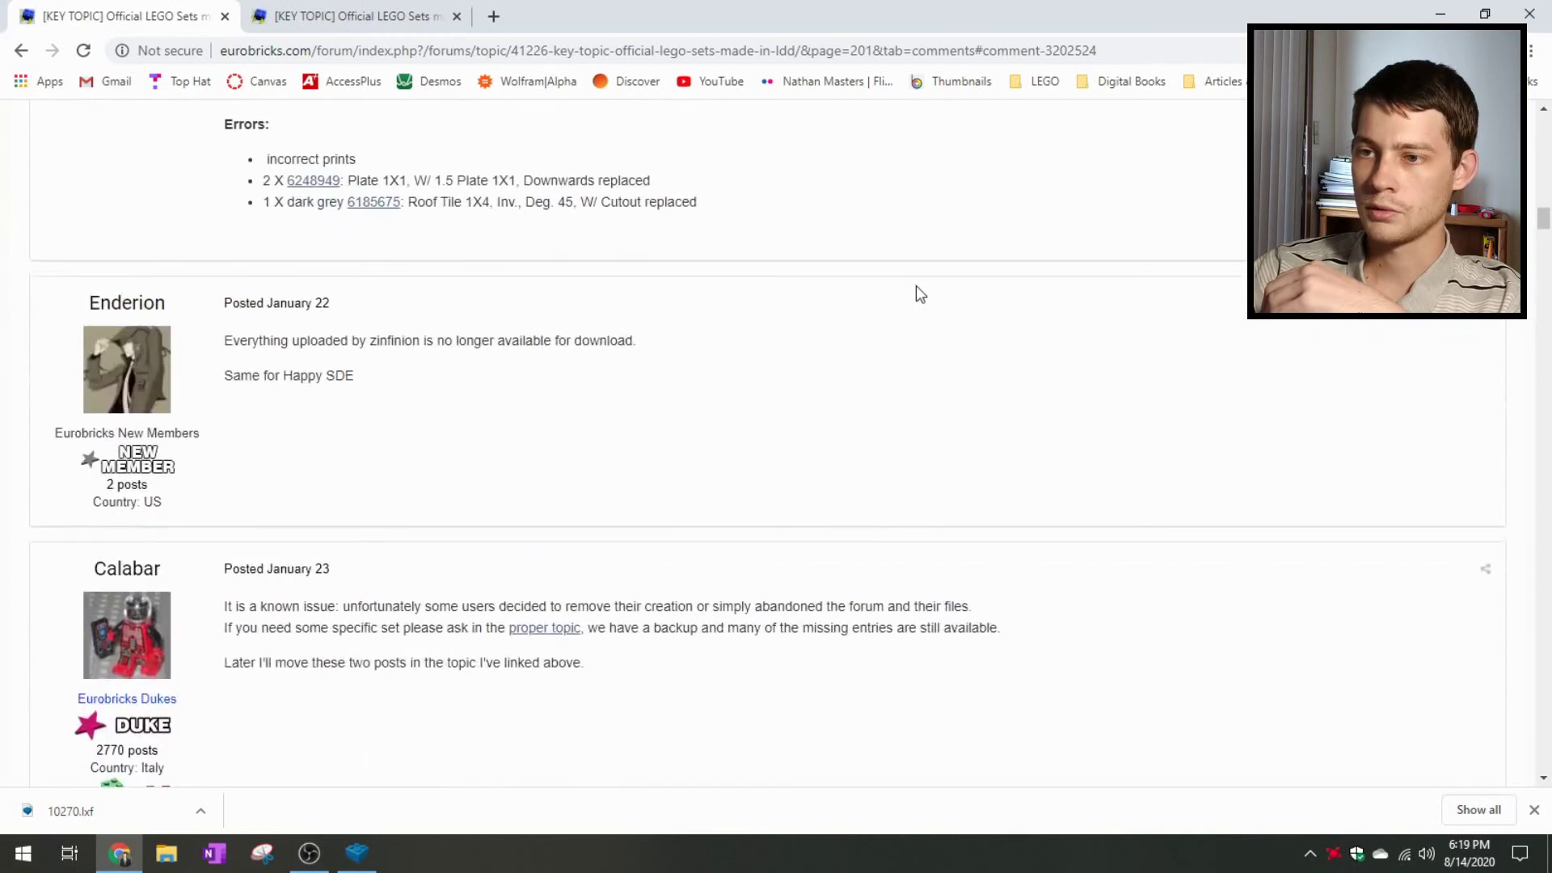
scroll(925, 294, "down", 8)
scroll(922, 305, "down", 7)
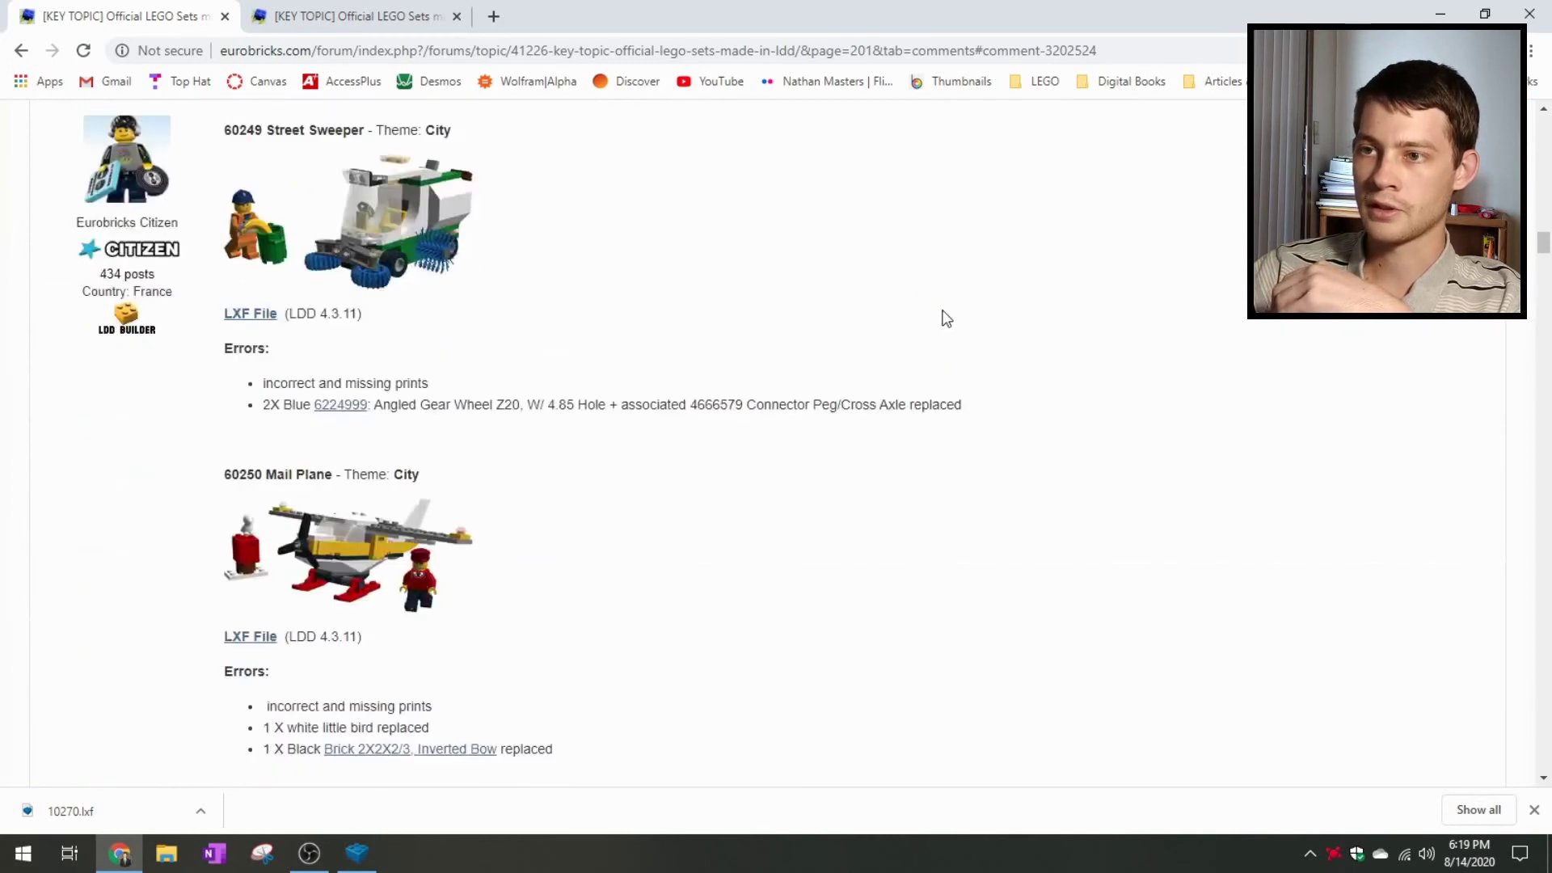
scroll(948, 323, "up", 10)
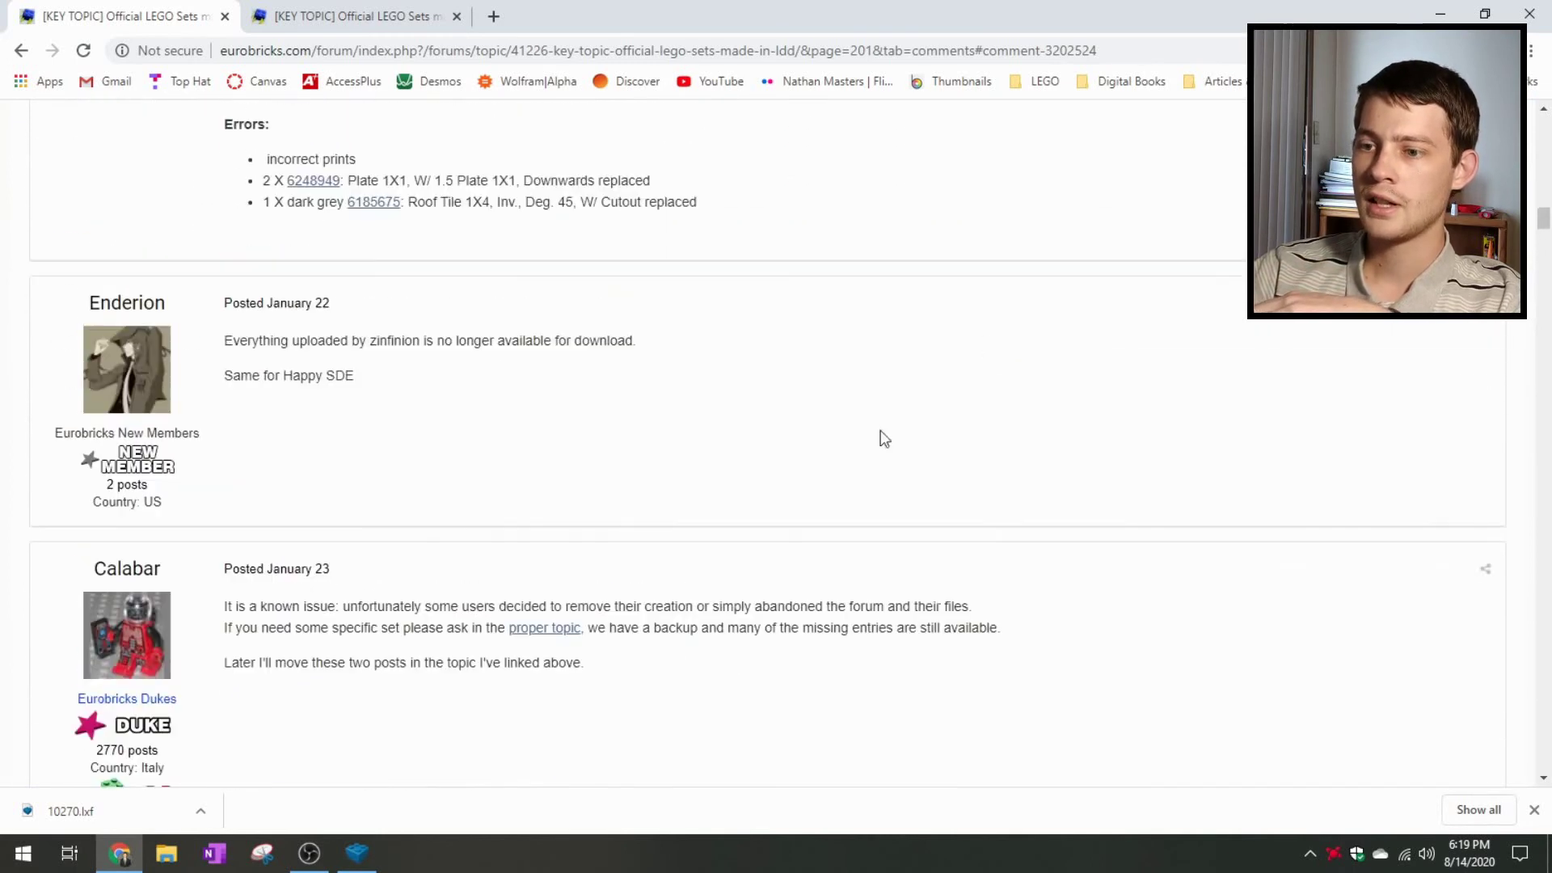
- Switch to LDD and orbit Old Arctic Fleet to a higher view
left_click(357, 853)
right_click_drag(704, 538, 854, 707)
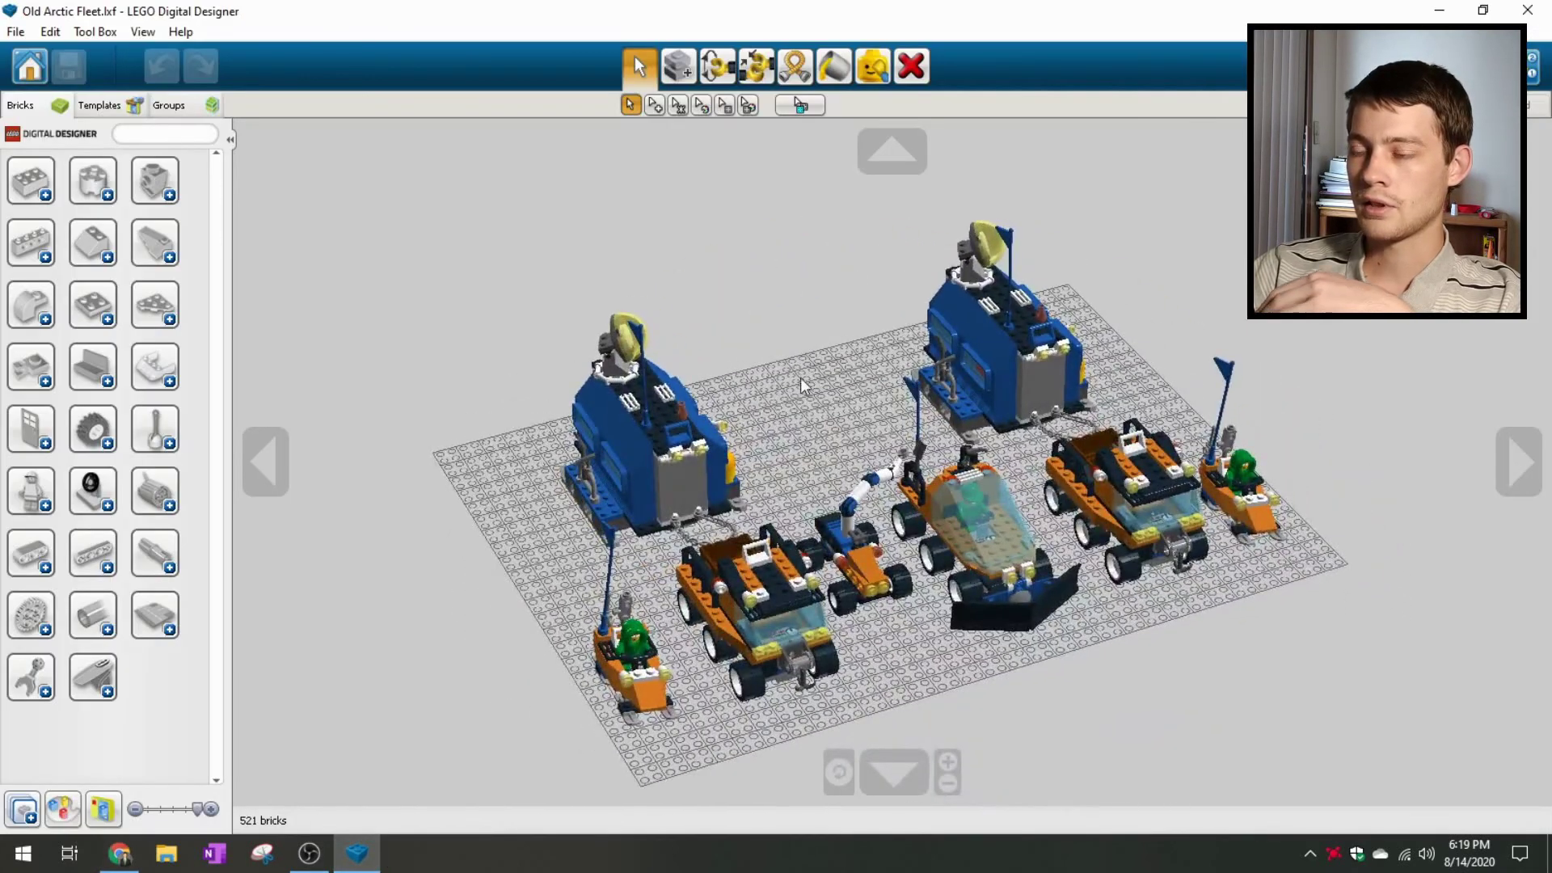